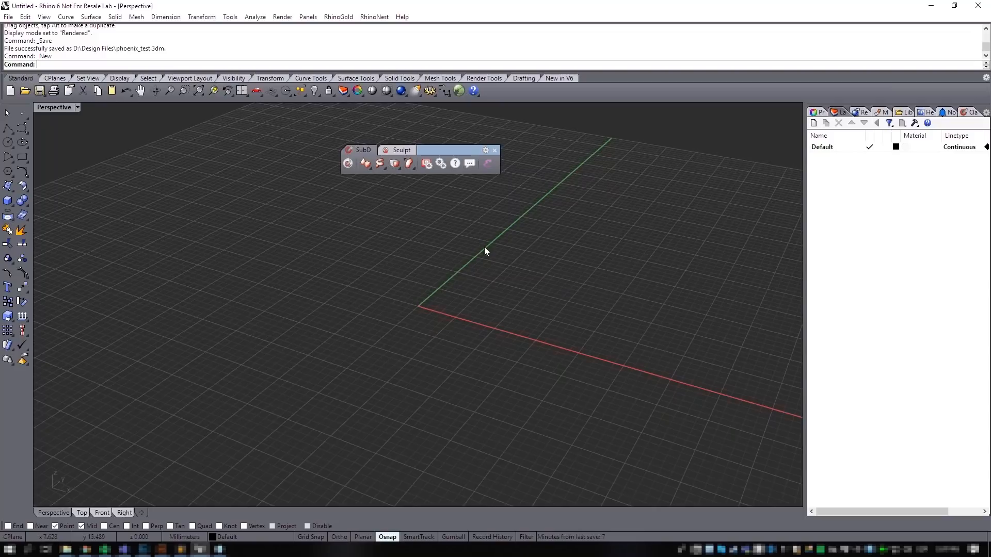
- Turn on SubD edit mode and bring up the Clayoo command options for the Blueprint tool
{"action": "left_click", "coordinate": [351, 169]}
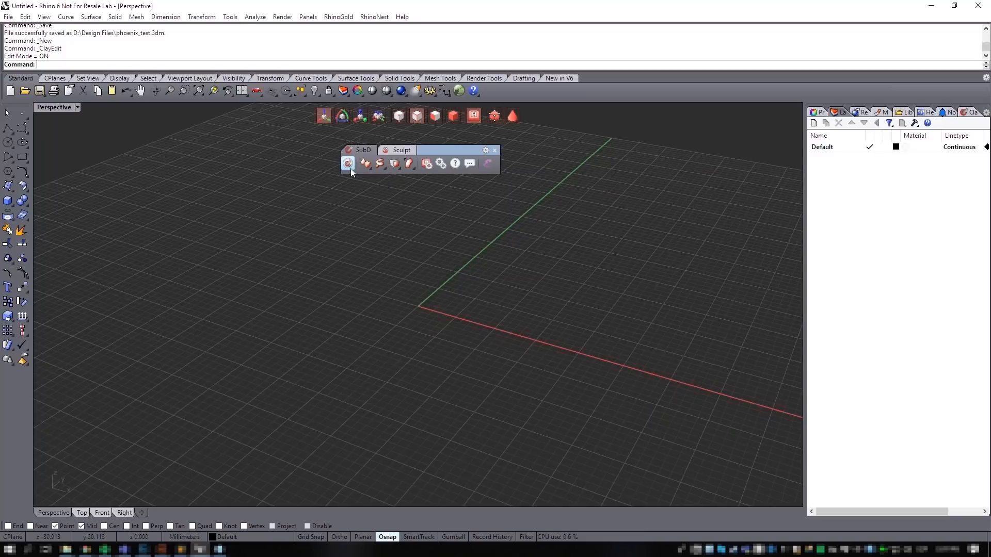
{"action": "left_click", "coordinate": [386, 169]}
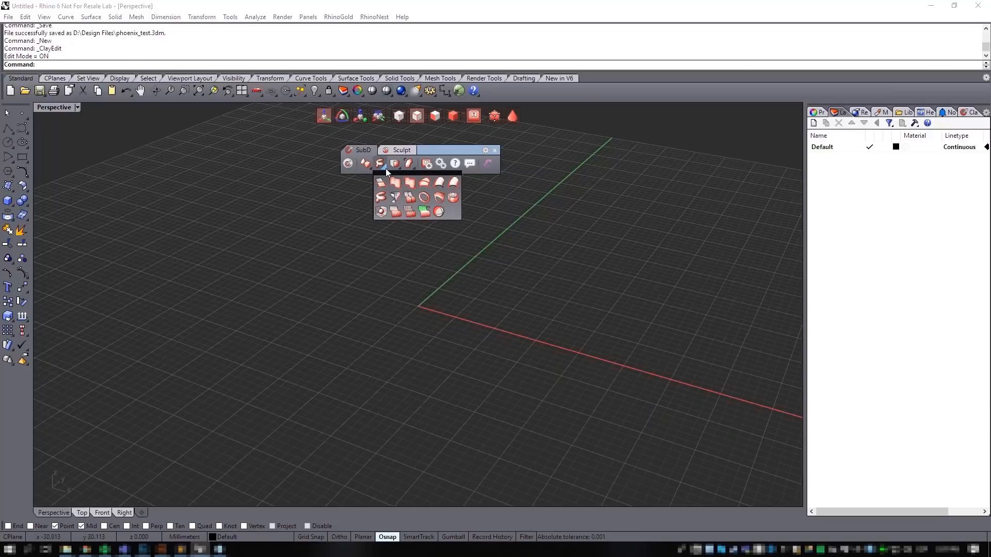
{"action": "left_click", "coordinate": [381, 212]}
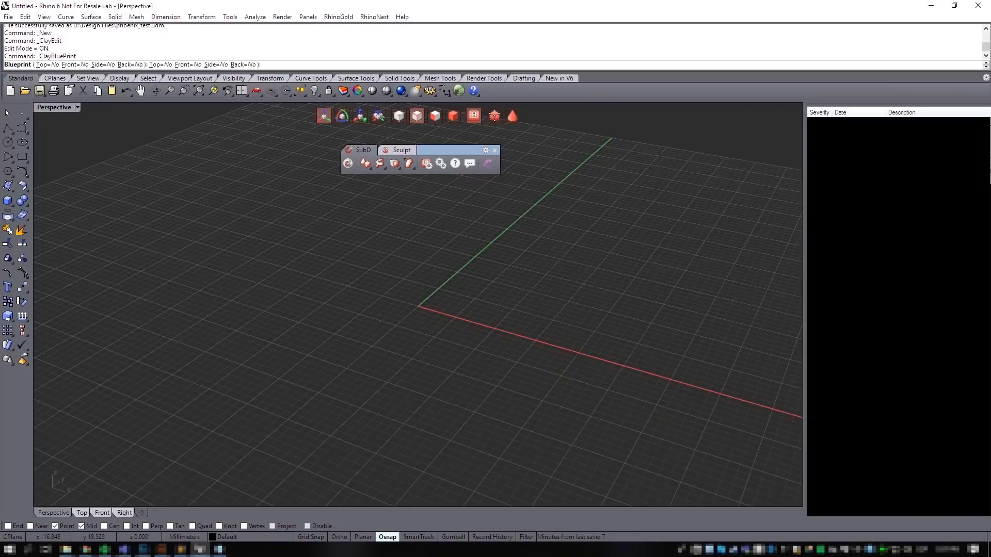
{"action": "left_click", "coordinate": [964, 112]}
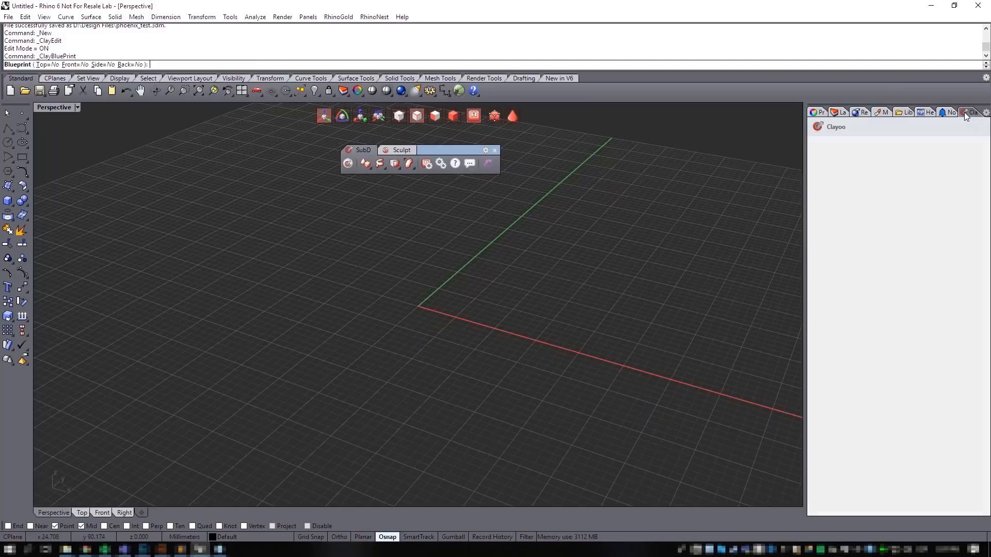
{"action": "key", "text": "Escape"}
- Load phoenix_pendant.png as the front reference image with the Blueprint tool
{"action": "left_click", "coordinate": [385, 169]}
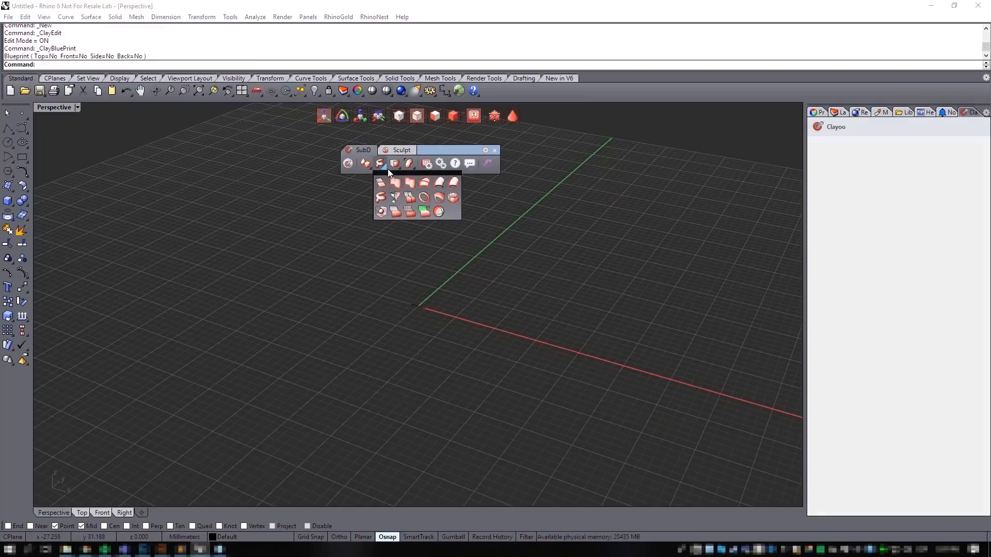
{"action": "left_click", "coordinate": [381, 211]}
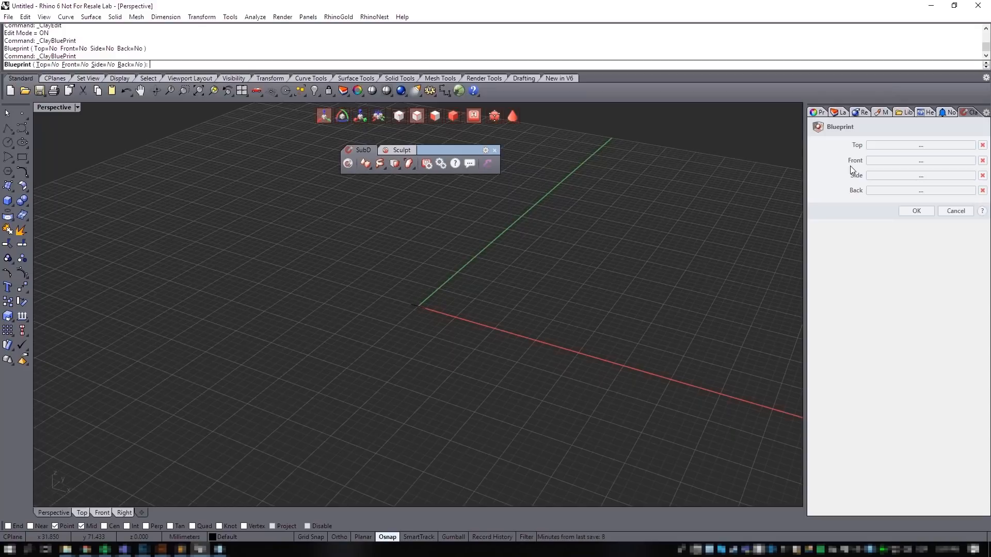
{"action": "left_click", "coordinate": [883, 163]}
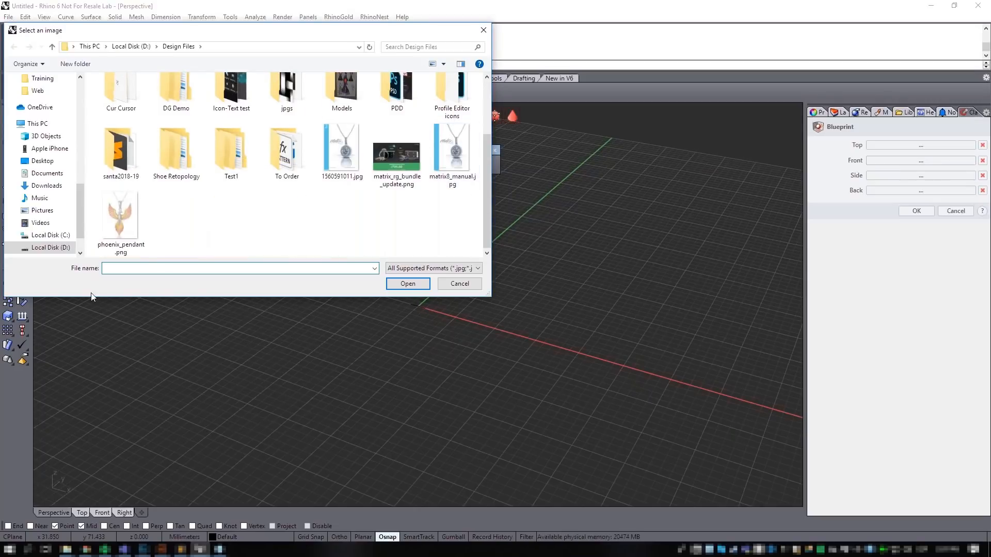
{"action": "double_click", "coordinate": [122, 216]}
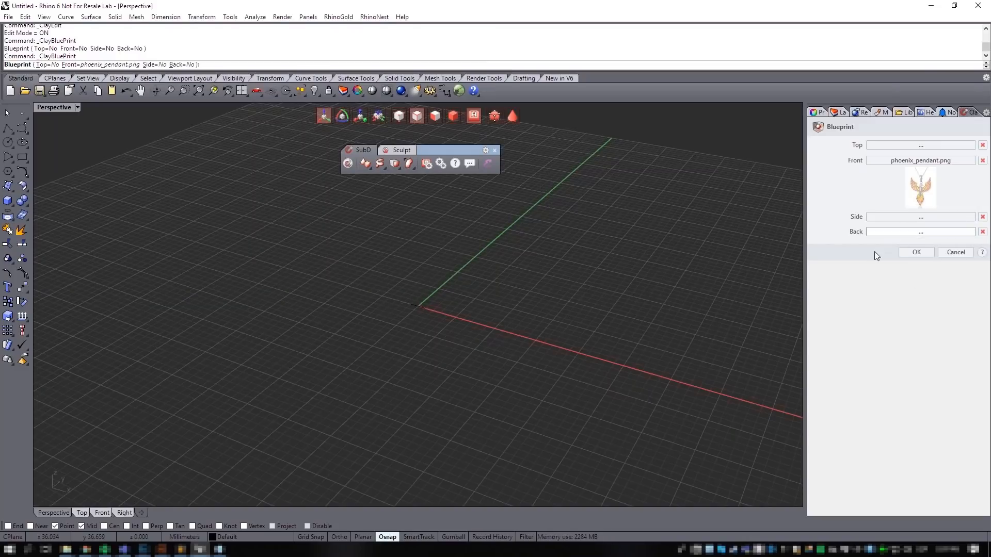
{"action": "left_click", "coordinate": [915, 253]}
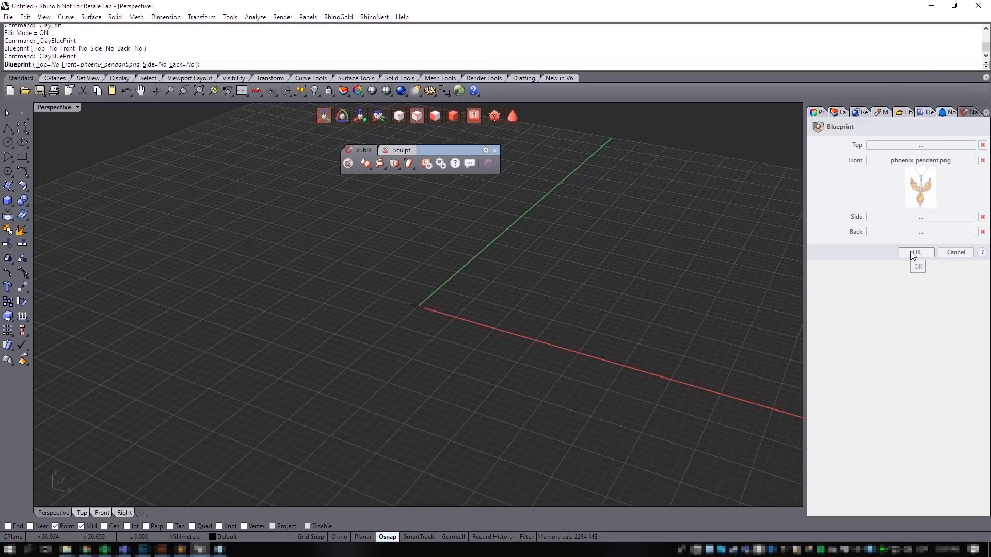
{"action": "right_click_drag", "start_coordinate": [499, 288], "coordinate": [552, 302]}
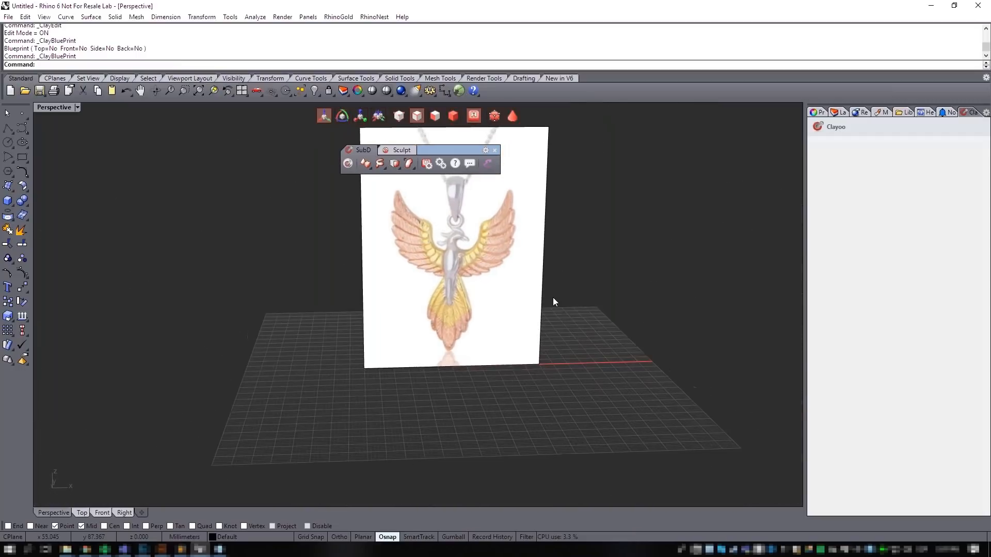
- In the Front view, move the blueprint image so the phoenix is centred on the vertical axis with its tail at the origin
{"action": "left_click", "coordinate": [529, 341]}
{"action": "right_click_drag", "start_coordinate": [578, 345], "coordinate": [555, 349]}
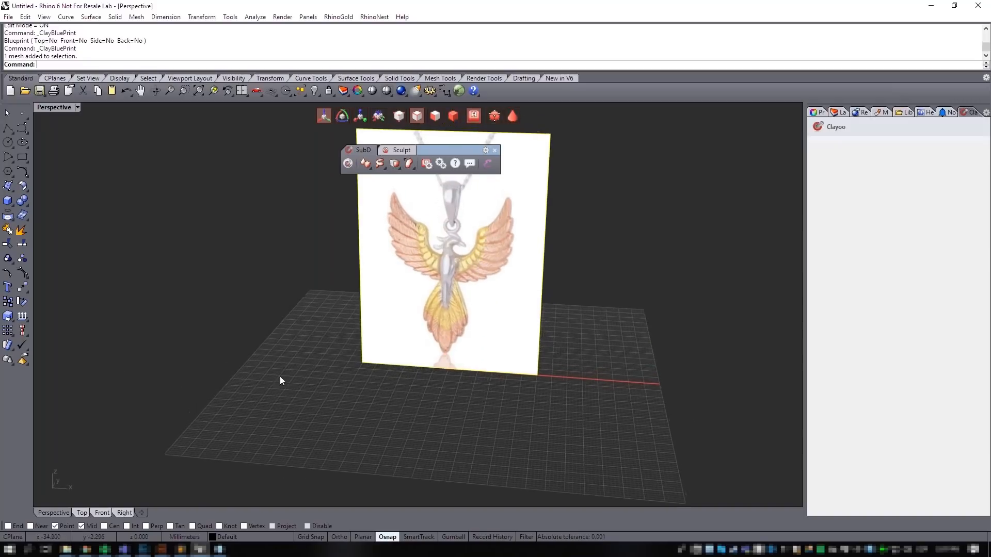
{"action": "left_click", "coordinate": [102, 513]}
{"action": "scroll", "coordinate": [551, 305], "scroll_direction": "down", "scroll_amount": 5}
{"action": "right_click_drag", "start_coordinate": [550, 305], "coordinate": [537, 328]}
{"action": "left_click_drag", "start_coordinate": [551, 266], "coordinate": [549, 293]}
{"action": "scroll", "coordinate": [519, 284], "scroll_direction": "up", "scroll_amount": 3}
{"action": "scroll", "coordinate": [519, 284], "scroll_direction": "up", "scroll_amount": 2}
{"action": "right_click_drag", "start_coordinate": [542, 288], "coordinate": [500, 325]}
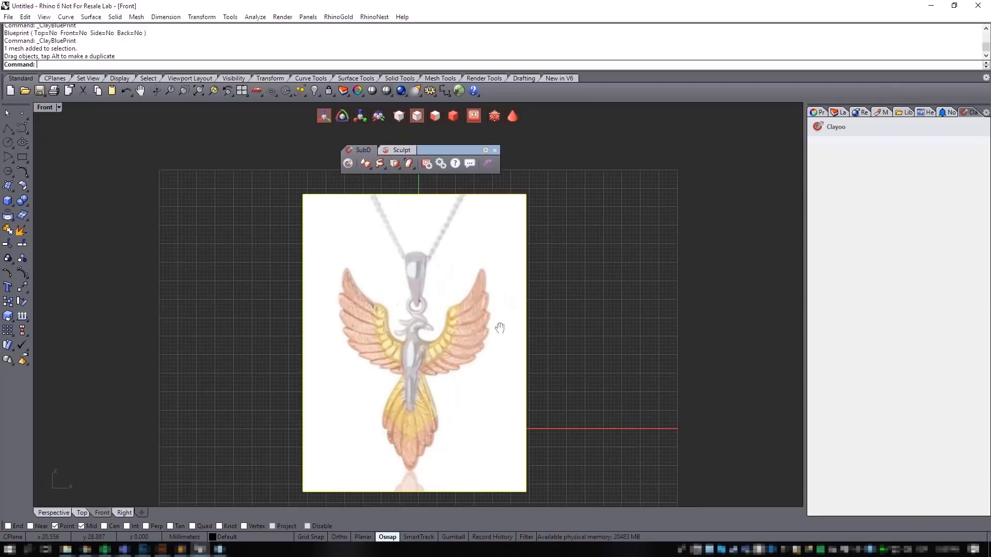
{"action": "mouse_move", "coordinate": [530, 326]}
{"action": "left_mouse_down"}
{"action": "mouse_move", "coordinate": [531, 335]}
{"action": "mouse_move", "coordinate": [533, 327]}
{"action": "left_mouse_up"}
{"action": "scroll", "coordinate": [538, 321], "scroll_direction": "down", "scroll_amount": 2}
{"action": "scroll", "coordinate": [542, 284], "scroll_direction": "up", "scroll_amount": 2}
- Create a new layer named blueprint
{"action": "left_click", "coordinate": [839, 112]}
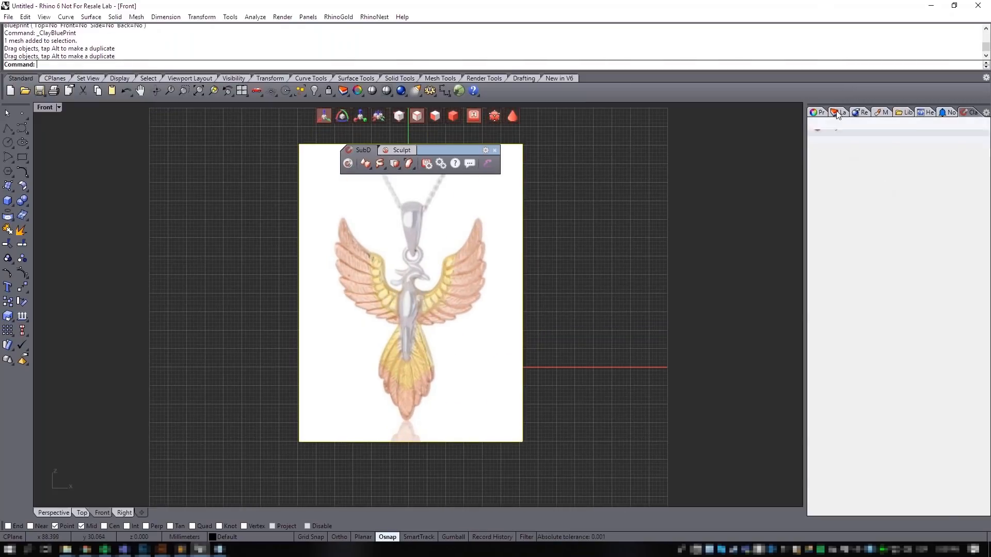
{"action": "right_click", "coordinate": [839, 161]}
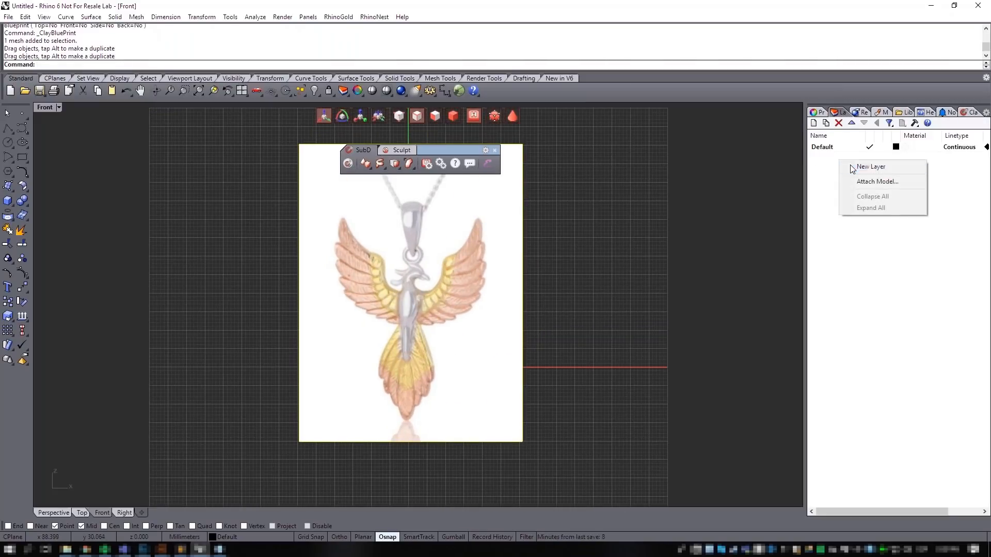
{"action": "left_click", "coordinate": [846, 166]}
{"action": "type", "text": "bluepront"}
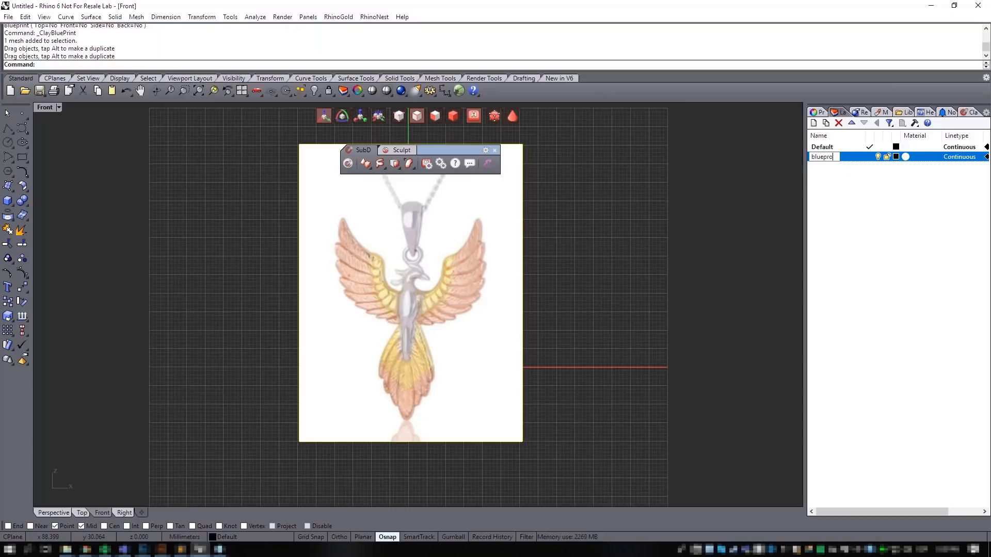
{"action": "key", "text": "BackSpace"}
{"action": "key", "text": "BackSpace"}
{"action": "key", "text": "BackSpace"}
{"action": "type", "text": "int"}
{"action": "key", "text": "Return"}
- Move the selected reference image onto the blueprint layer and lock that layer
{"action": "right_click", "coordinate": [835, 156]}
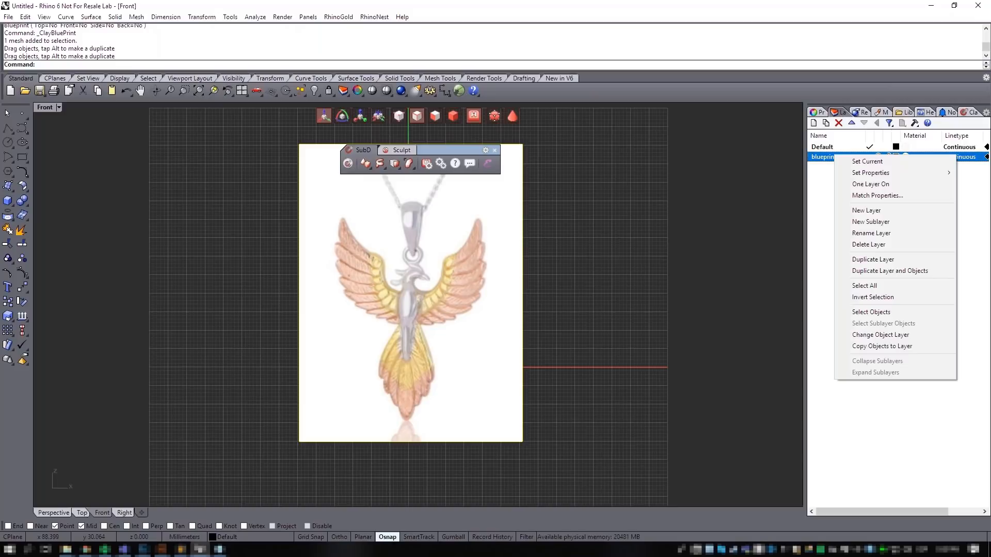
{"action": "left_click", "coordinate": [878, 335]}
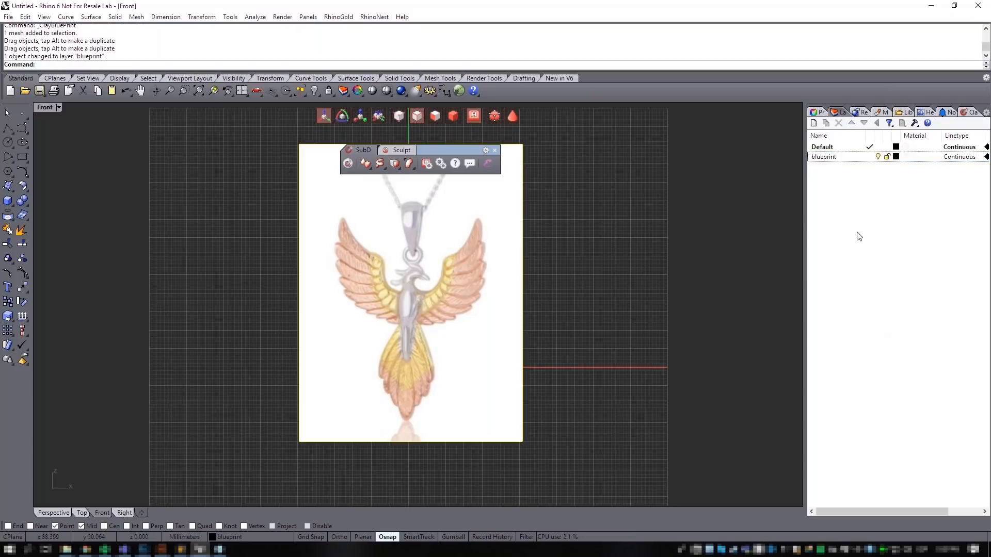
{"action": "left_click", "coordinate": [887, 157]}
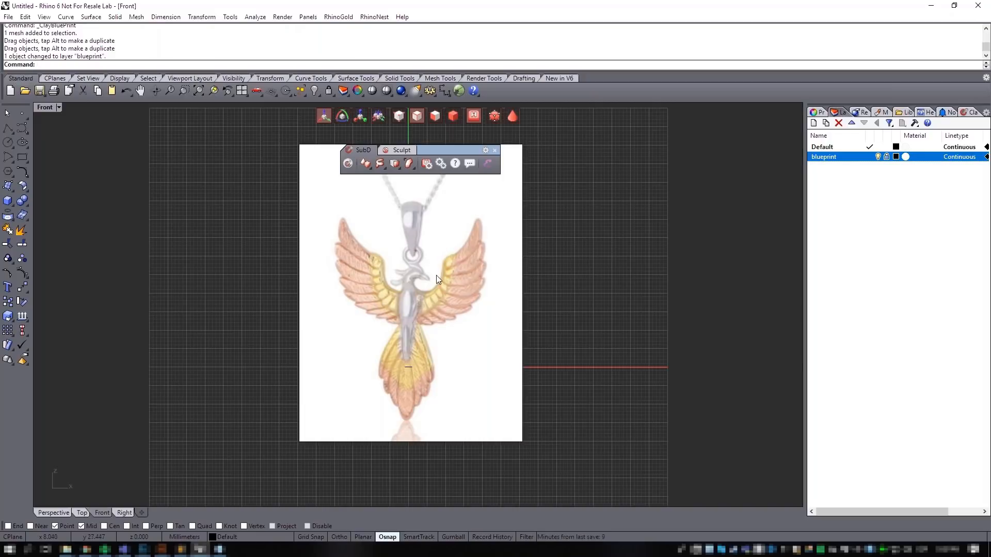
- Create a SubD sphere at the origin in Quad mode with radius 4 and 2 segments
{"action": "scroll", "coordinate": [436, 274], "scroll_direction": "up", "scroll_amount": 4}
{"action": "right_click_drag", "start_coordinate": [433, 284], "coordinate": [419, 292]}
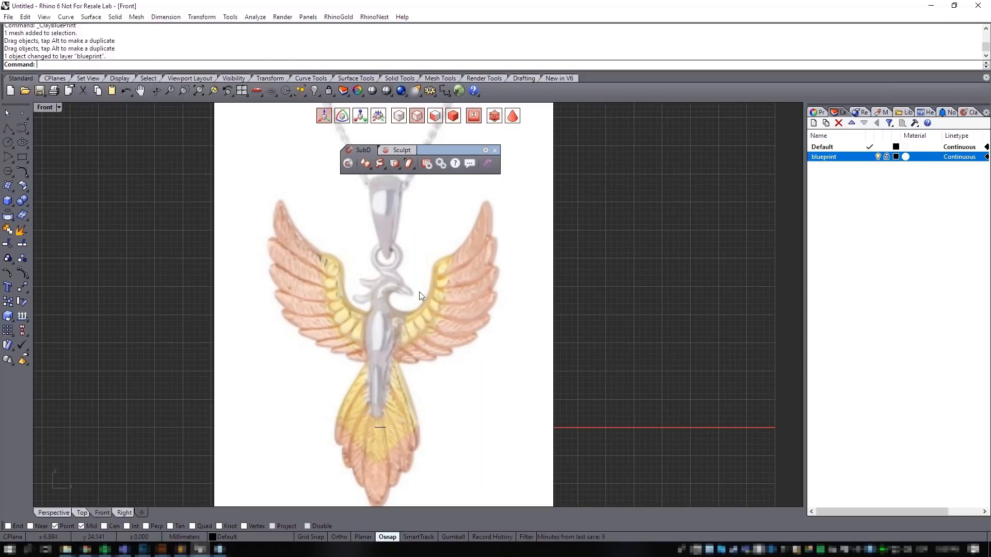
{"action": "scroll", "coordinate": [419, 292], "scroll_direction": "up", "scroll_amount": 2}
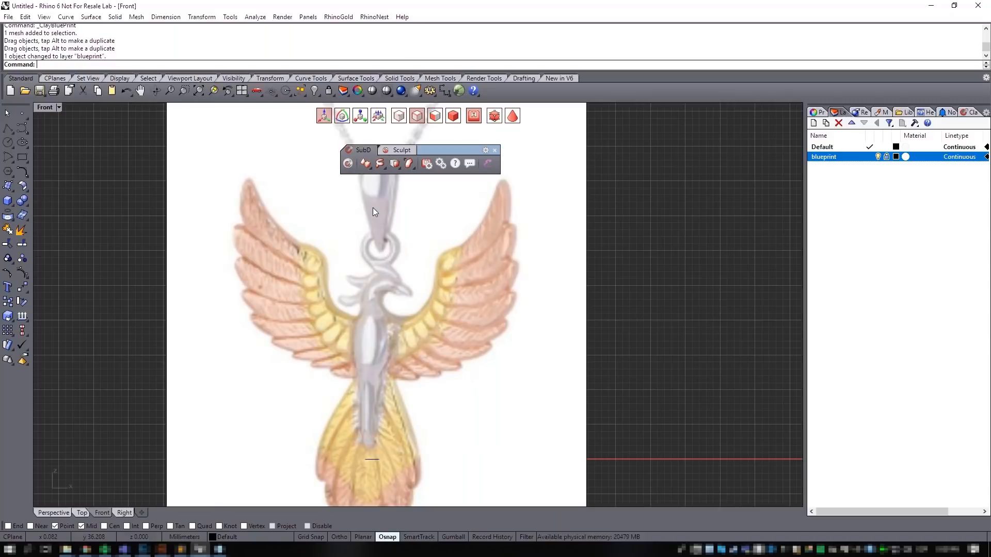
{"action": "left_click", "coordinate": [369, 168]}
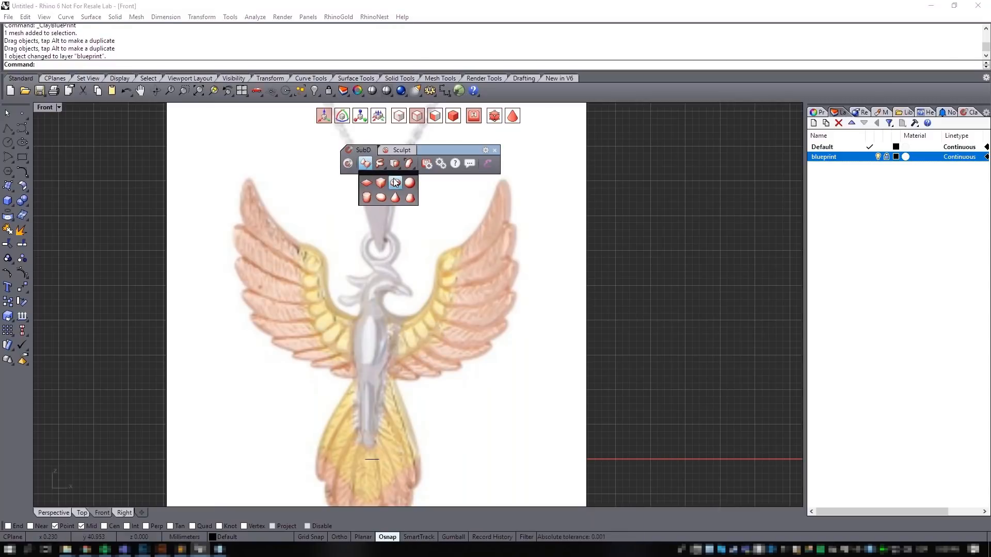
{"action": "left_click", "coordinate": [410, 184]}
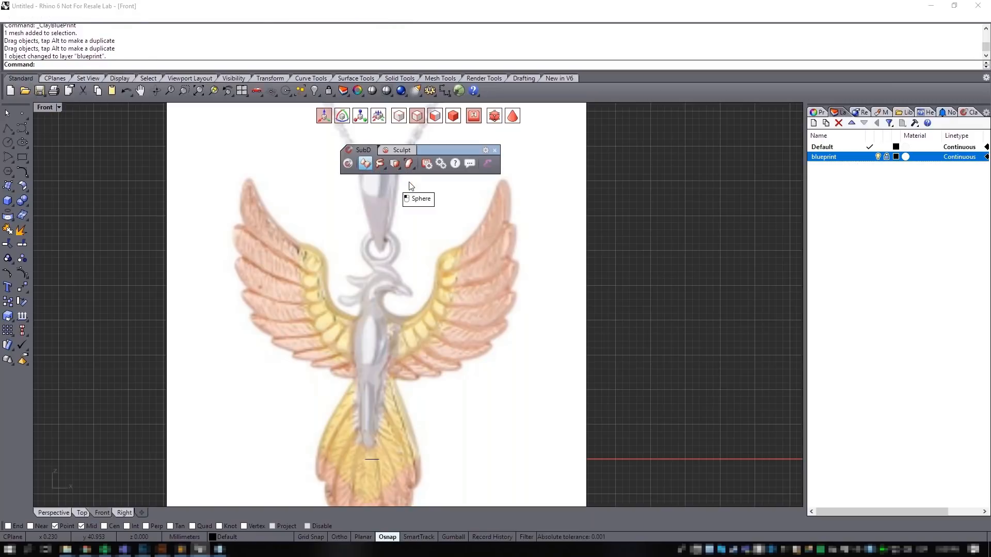
{"action": "scroll", "coordinate": [370, 456], "scroll_direction": "down", "scroll_amount": 1}
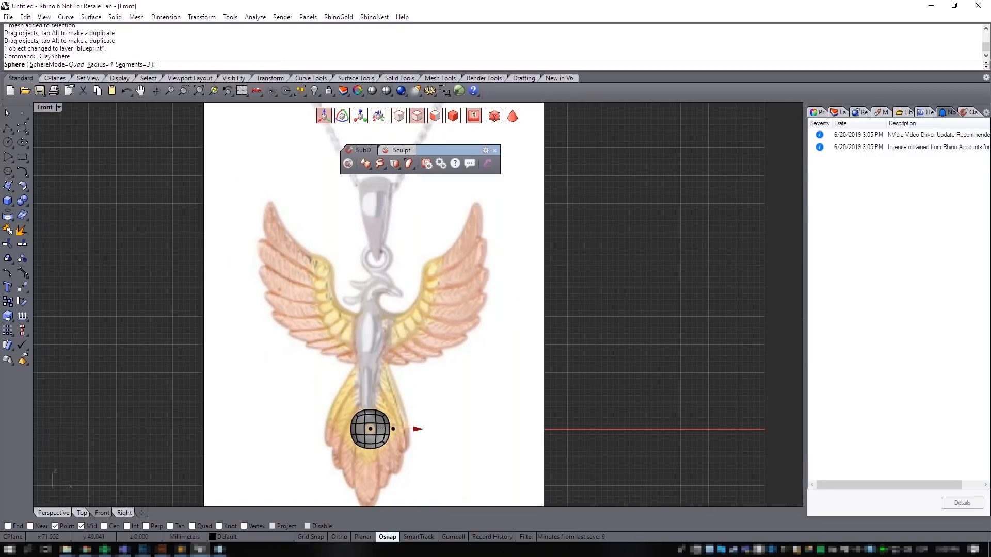
{"action": "left_click", "coordinate": [972, 112]}
{"action": "left_click_drag", "start_coordinate": [916, 173], "coordinate": [914, 172]}
{"action": "scroll", "coordinate": [357, 440], "scroll_direction": "up", "scroll_amount": 2}
{"action": "scroll", "coordinate": [394, 407], "scroll_direction": "up", "scroll_amount": 2}
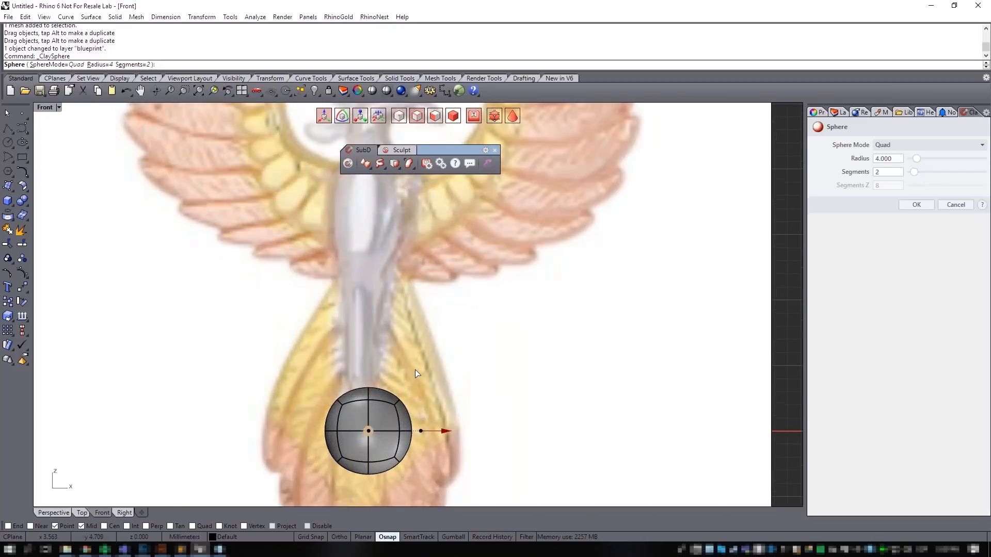
{"action": "left_click", "coordinate": [916, 206]}
{"action": "scroll", "coordinate": [452, 342], "scroll_direction": "down", "scroll_amount": 2}
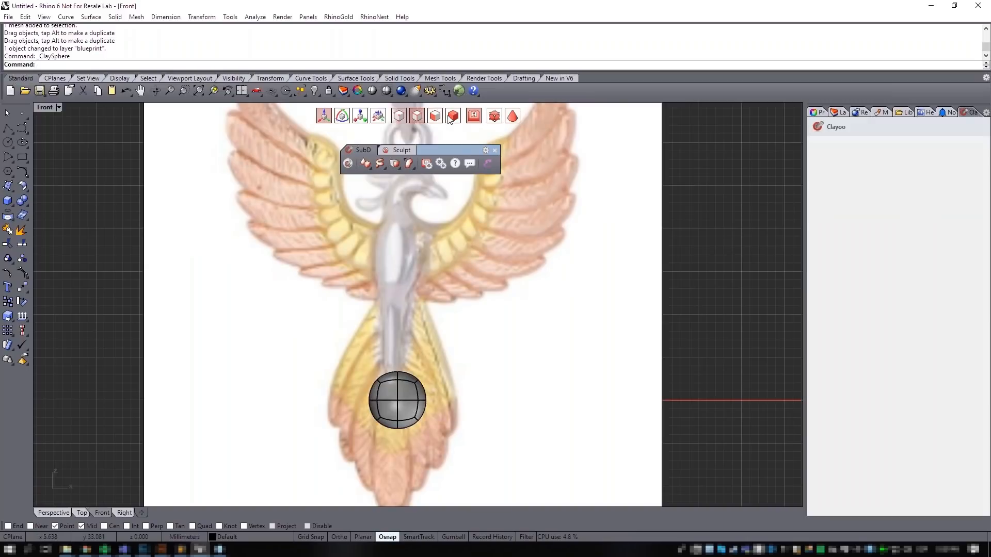
- Select the sphere in object mode and set the Front view's display mode to Wireframe
{"action": "left_click", "coordinate": [430, 390]}
{"action": "scroll", "coordinate": [430, 391], "scroll_direction": "down", "scroll_amount": 1}
{"action": "right_click_drag", "start_coordinate": [443, 373], "coordinate": [400, 404]}
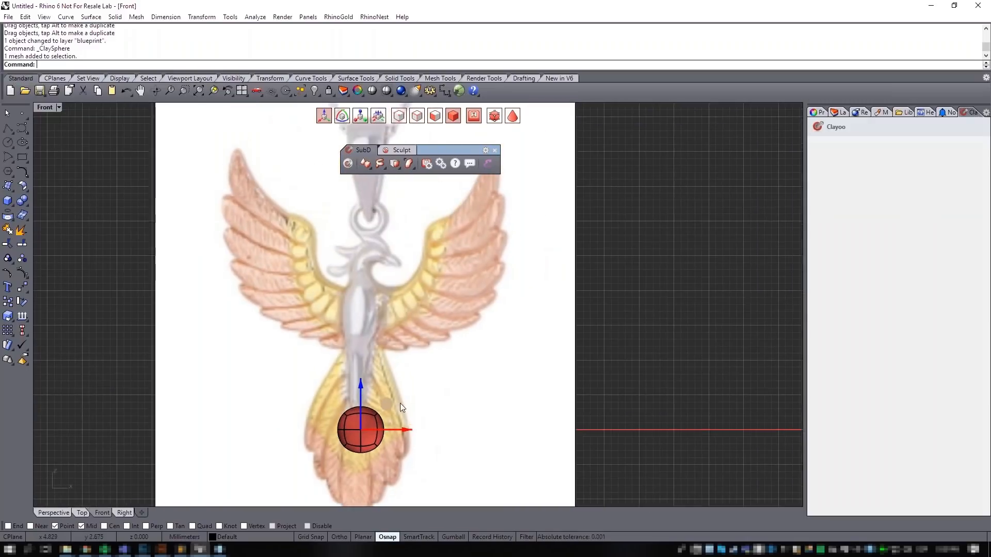
{"action": "left_click", "coordinate": [48, 108]}
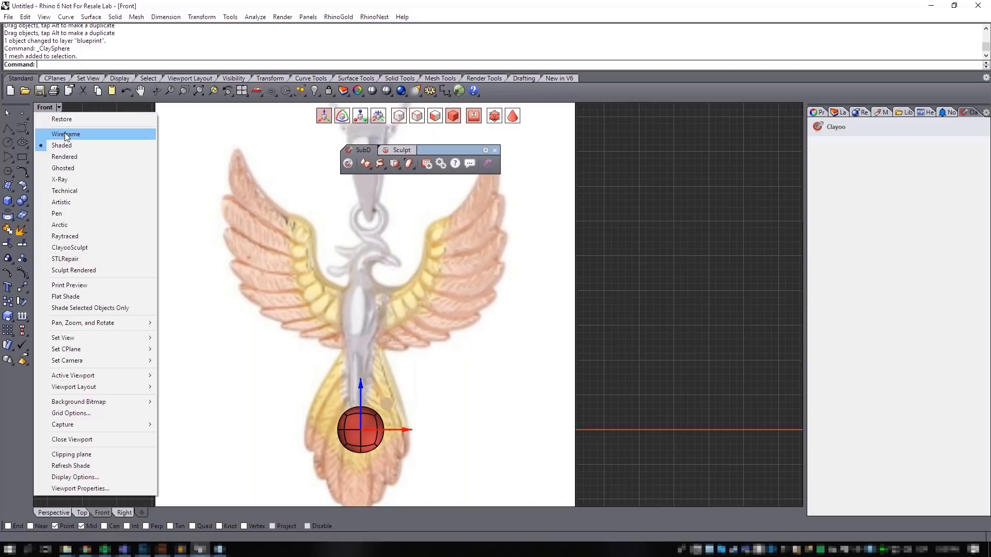
{"action": "left_click", "coordinate": [57, 135]}
{"action": "scroll", "coordinate": [415, 392], "scroll_direction": "down", "scroll_amount": 3}
{"action": "left_click", "coordinate": [491, 375]}
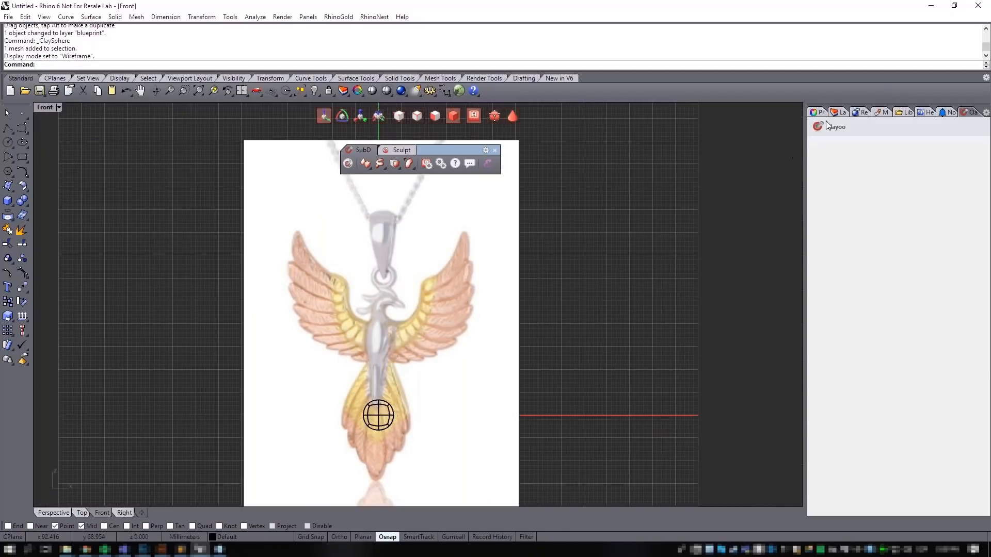
- Toggle the blueprint layer's visibility off and back on to check the sphere with and without the reference image
{"action": "left_click", "coordinate": [840, 112]}
{"action": "left_click", "coordinate": [877, 157]}
{"action": "scroll", "coordinate": [319, 438], "scroll_direction": "up", "scroll_amount": 5}
{"action": "scroll", "coordinate": [313, 411], "scroll_direction": "down", "scroll_amount": 5}
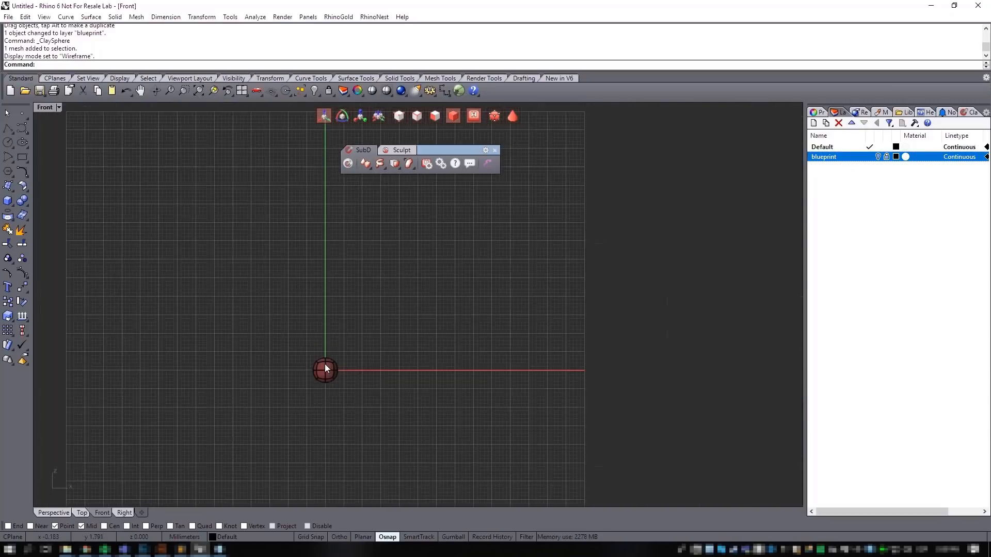
{"action": "left_click", "coordinate": [878, 157]}
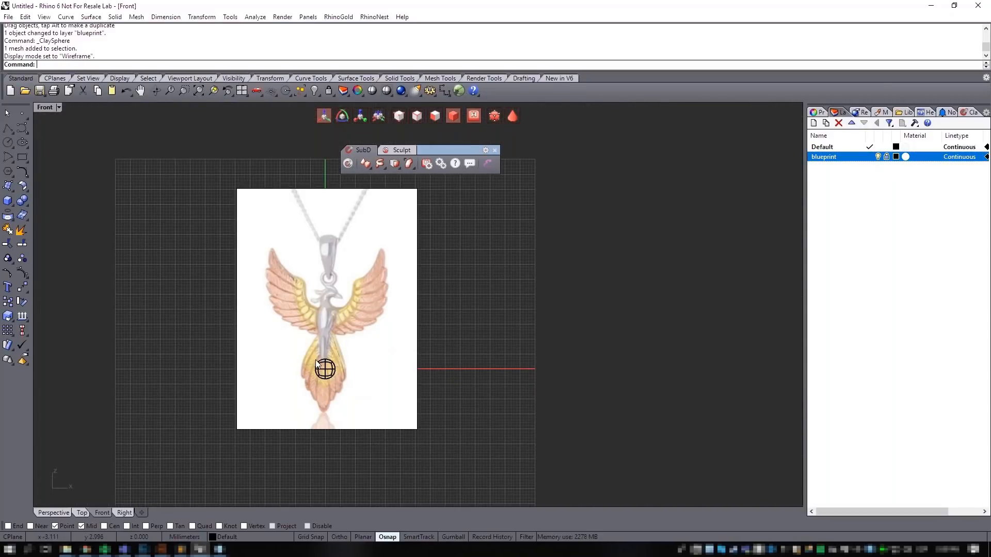
- Select the sphere and move it straight up onto the phoenix's torso in the Front view
{"action": "scroll", "coordinate": [336, 369], "scroll_direction": "up", "scroll_amount": 4}
{"action": "left_click", "coordinate": [340, 377]}
{"action": "right_click_drag", "start_coordinate": [404, 348], "coordinate": [389, 406]}
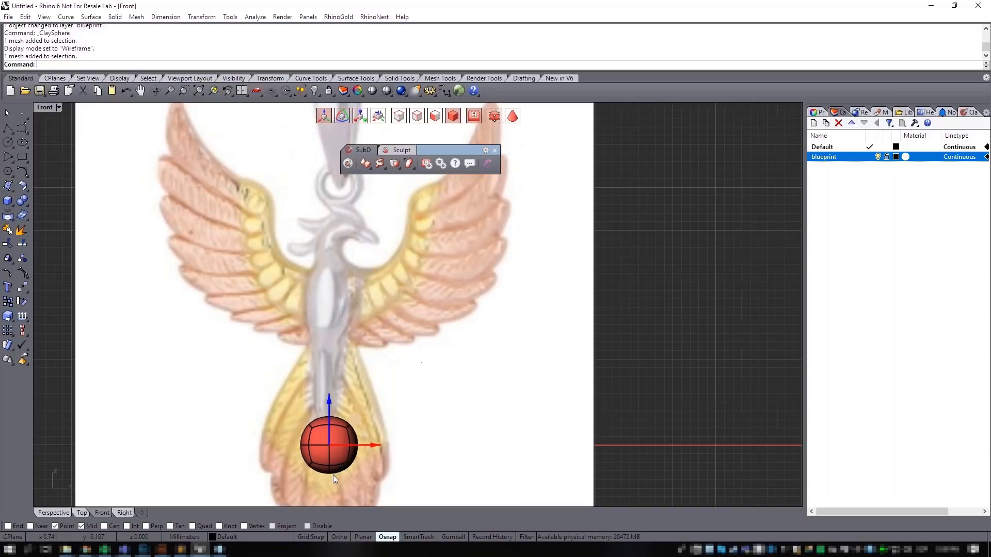
{"action": "mouse_move", "coordinate": [330, 391]}
{"action": "left_mouse_down"}
{"action": "mouse_move", "coordinate": [331, 243]}
{"action": "mouse_move", "coordinate": [329, 261]}
{"action": "left_mouse_up"}
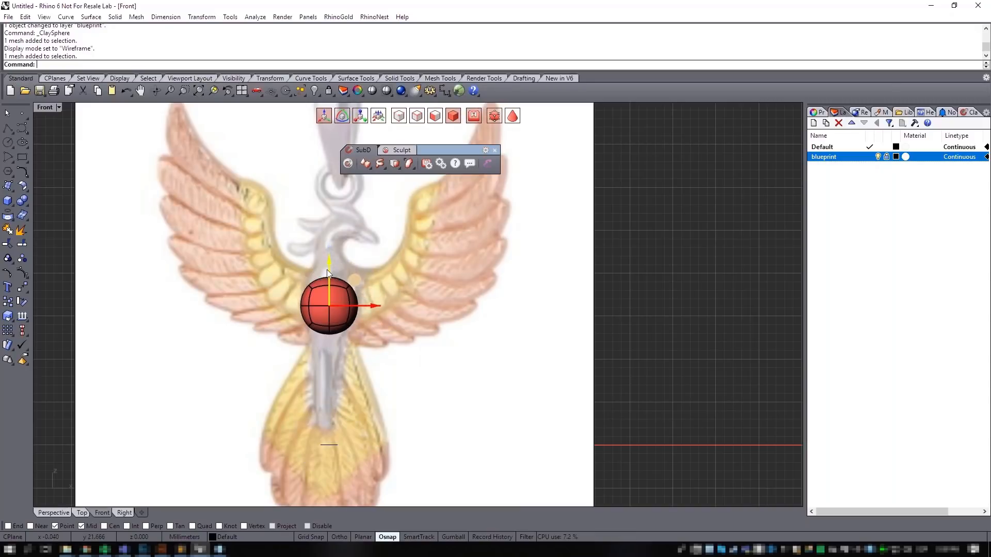
- In the Perspective view, delete the faces of the sphere's back half, on the positive Y side of the blueprint plane
{"action": "left_click", "coordinate": [53, 513]}
{"action": "right_click_drag", "start_coordinate": [428, 325], "coordinate": [508, 366]}
{"action": "left_click", "coordinate": [437, 119]}
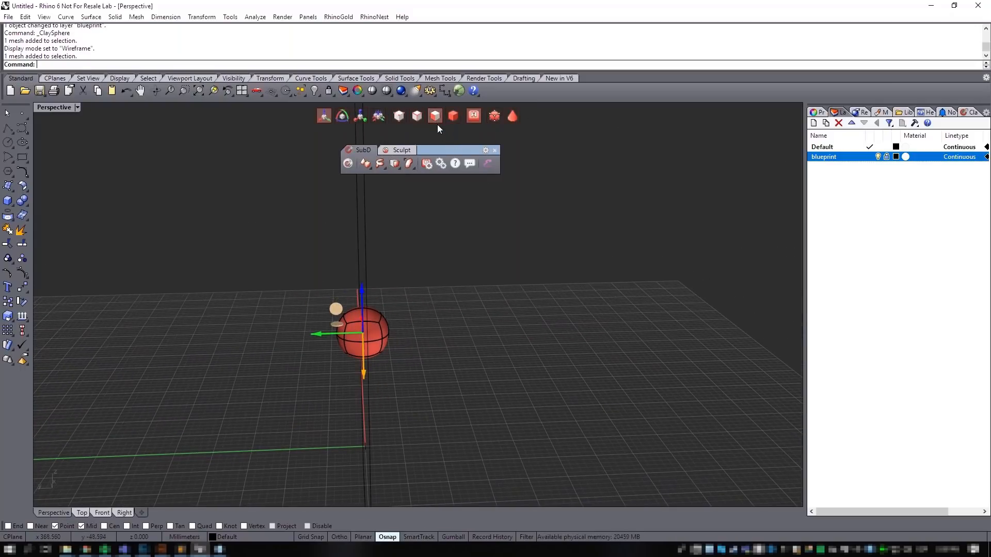
{"action": "left_click", "coordinate": [452, 309]}
{"action": "left_click_drag", "start_coordinate": [297, 276], "coordinate": [368, 378]}
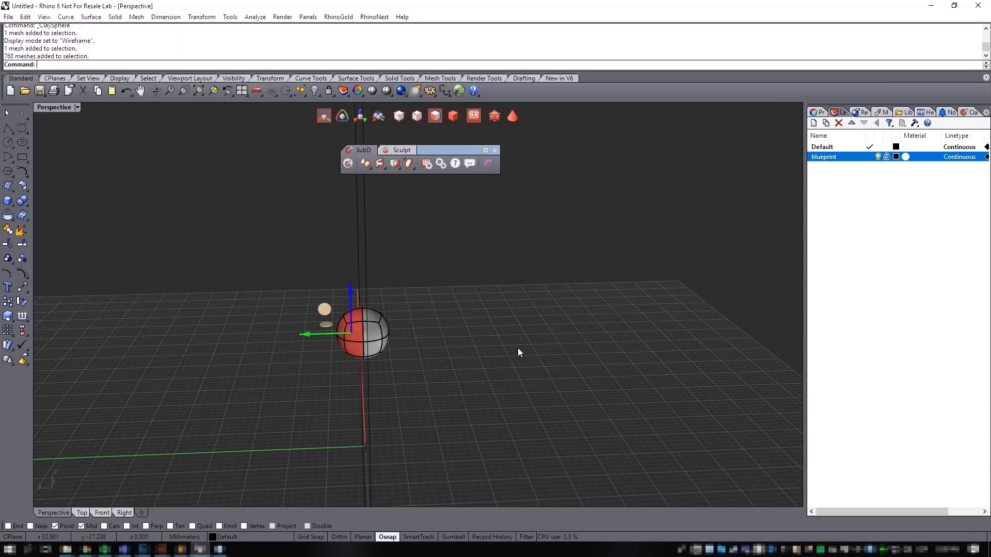
{"action": "key", "text": "Delete"}
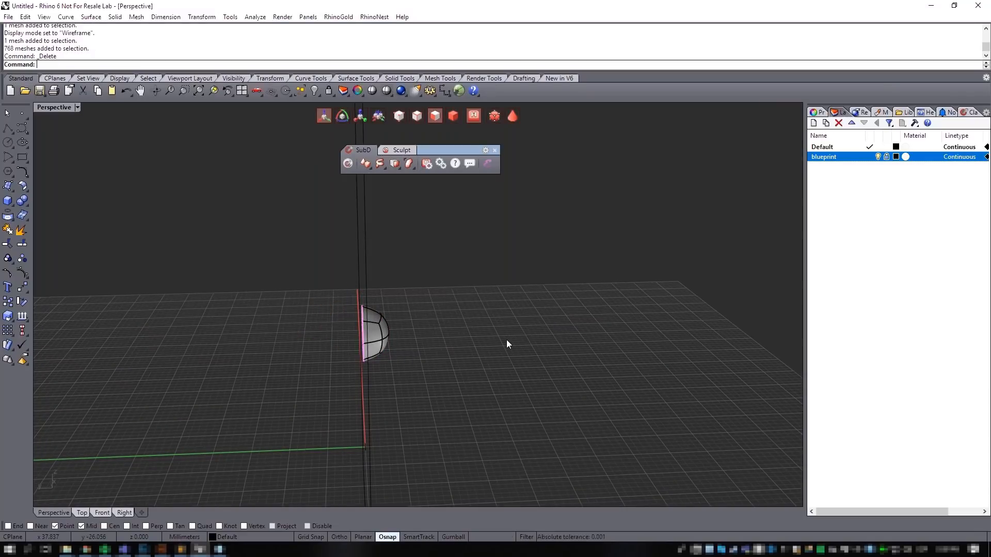
- Select the whole half sphere in object mode, scale it along the Y axis to flatten it against the blueprint plane, and deselect it
{"action": "right_click_drag", "start_coordinate": [507, 340], "coordinate": [480, 351]}
{"action": "left_click", "coordinate": [453, 120]}
{"action": "left_click", "coordinate": [413, 361]}
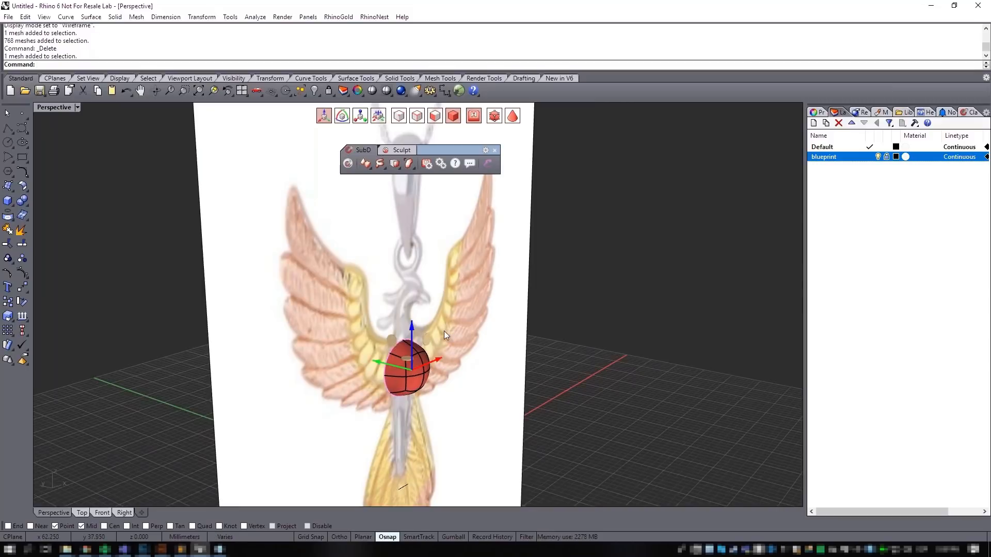
{"action": "right_click_drag", "start_coordinate": [453, 323], "coordinate": [463, 278]}
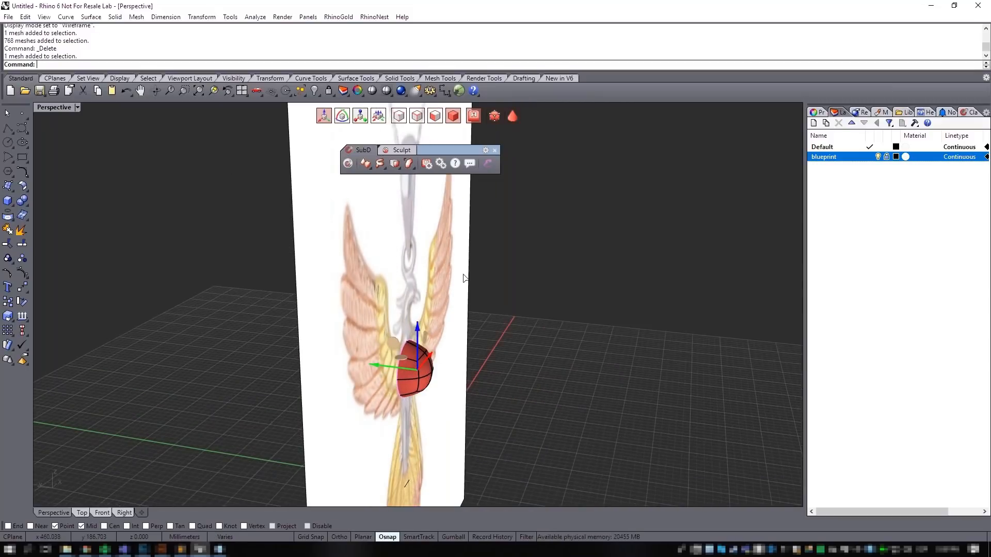
{"action": "right_click_drag", "start_coordinate": [452, 336], "coordinate": [496, 335]}
{"action": "left_click", "coordinate": [371, 370]}
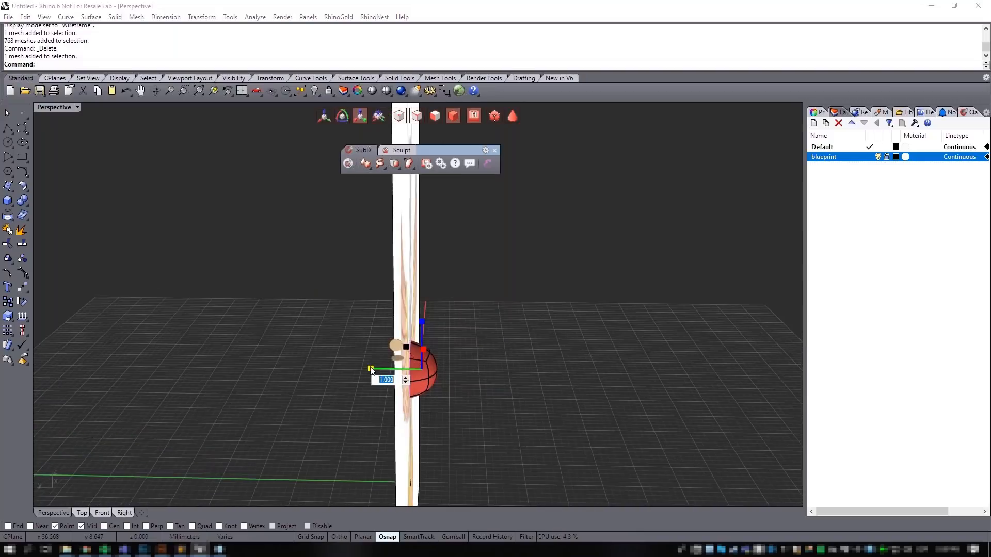
{"action": "type", "text": "0"}
{"action": "key", "text": "Return"}
{"action": "right_click_drag", "start_coordinate": [552, 376], "coordinate": [526, 374]}
{"action": "scroll", "coordinate": [572, 379], "scroll_direction": "down", "scroll_amount": 4}
{"action": "left_click", "coordinate": [620, 374]}
{"action": "scroll", "coordinate": [584, 377], "scroll_direction": "down", "scroll_amount": 2}
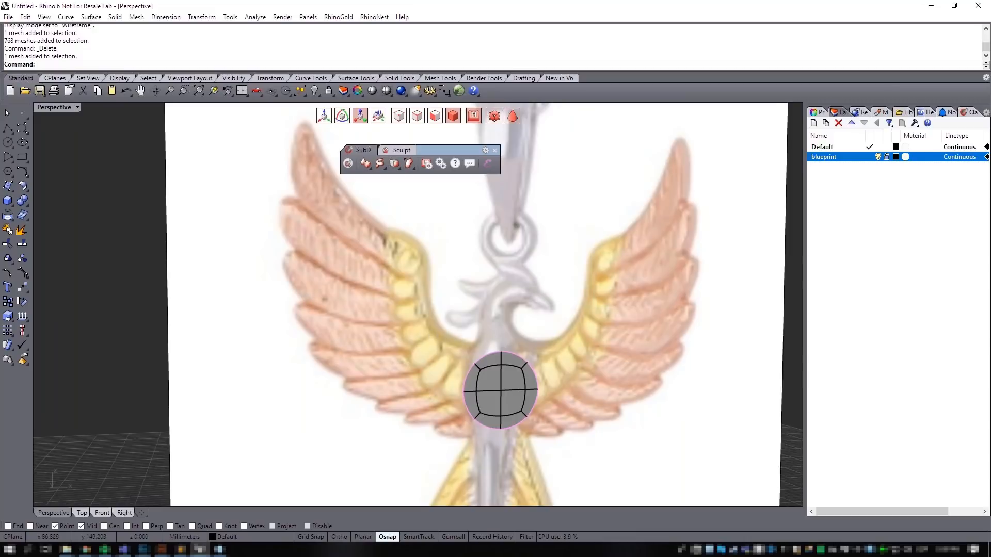
- Switch to the Front view and set its display mode to Ghosted
{"action": "right_click_drag", "start_coordinate": [625, 354], "coordinate": [594, 352]}
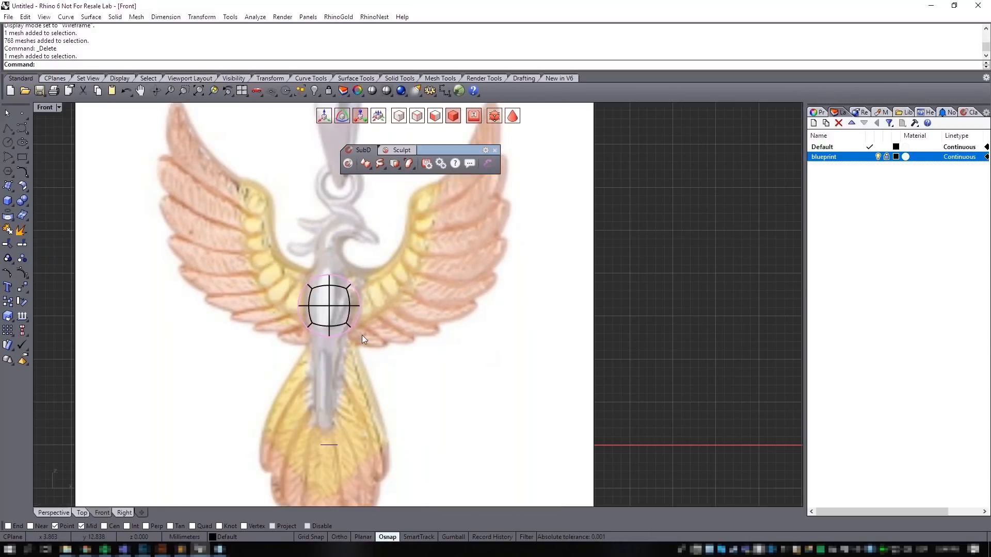
{"action": "scroll", "coordinate": [361, 335], "scroll_direction": "up", "scroll_amount": 2}
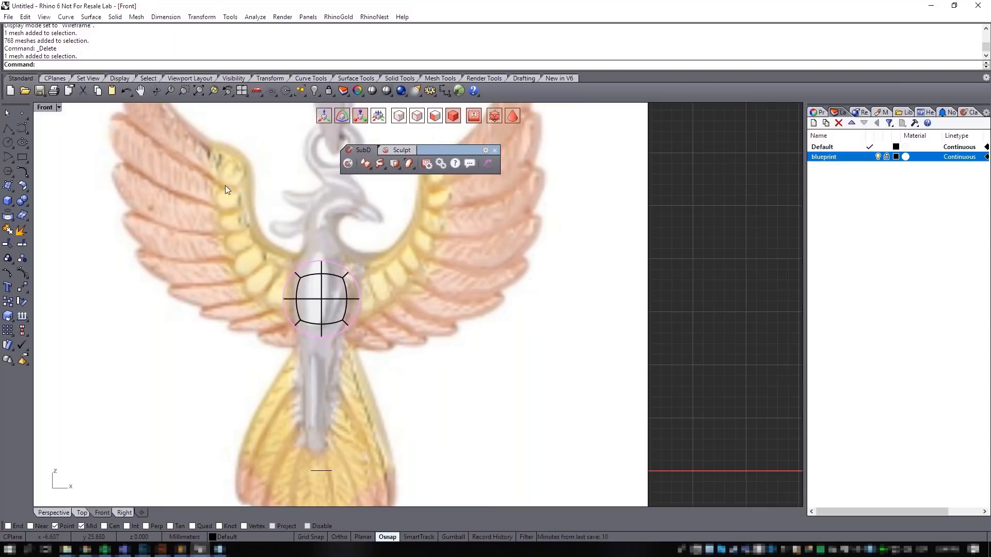
{"action": "left_click", "coordinate": [44, 108]}
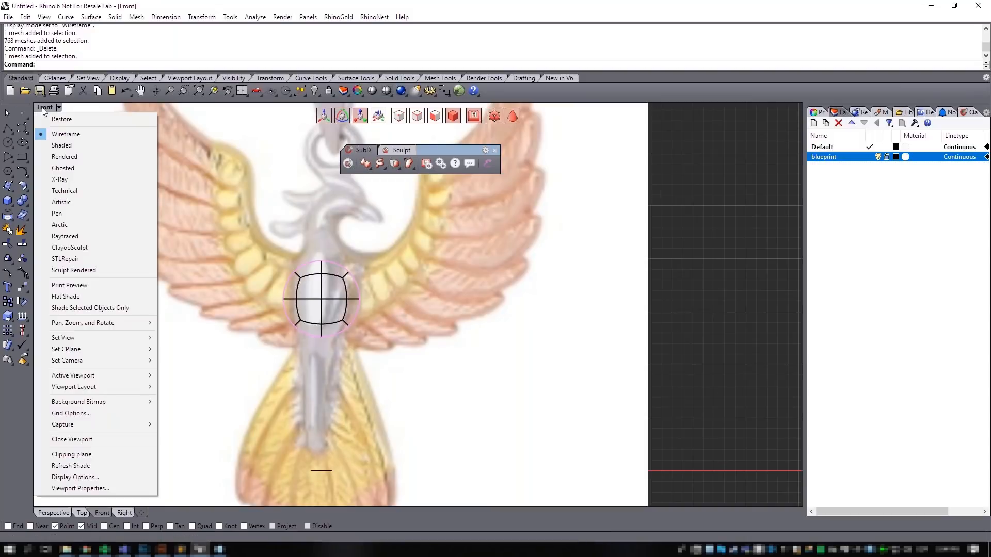
{"action": "left_click", "coordinate": [71, 168]}
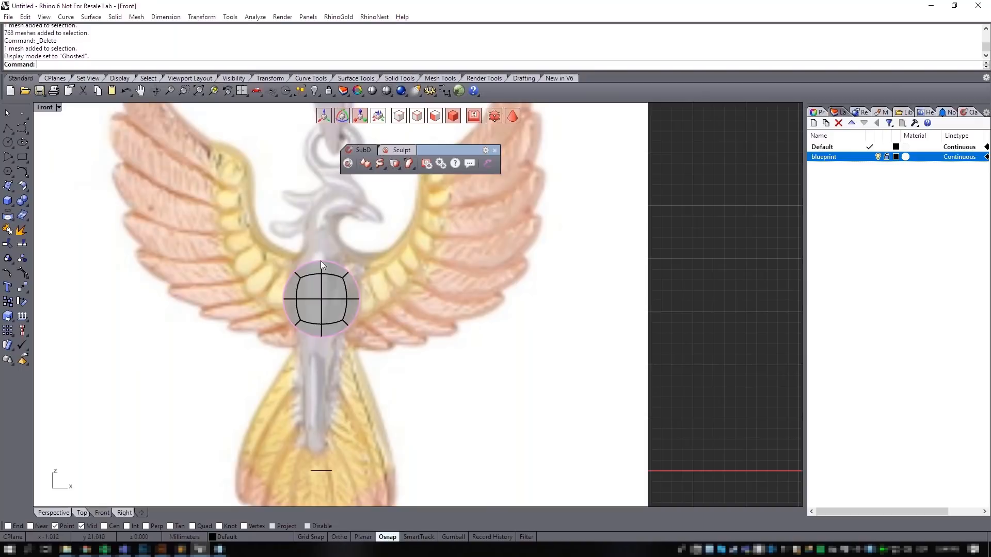
- Scale the half sphere slightly narrower in X and taller in Z, forming an elongated oval over the phoenix's torso
{"action": "scroll", "coordinate": [324, 265], "scroll_direction": "up", "scroll_amount": 3}
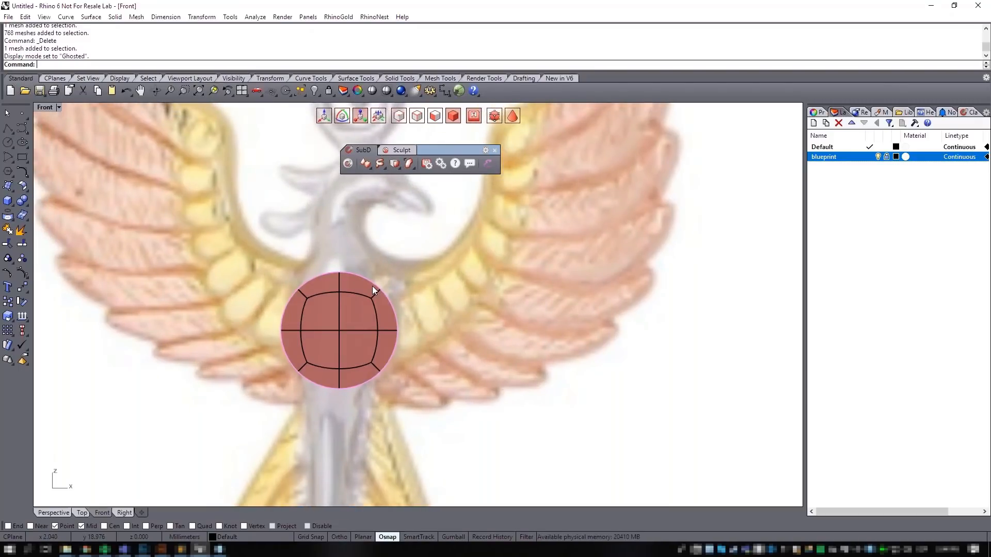
{"action": "left_click", "coordinate": [358, 320]}
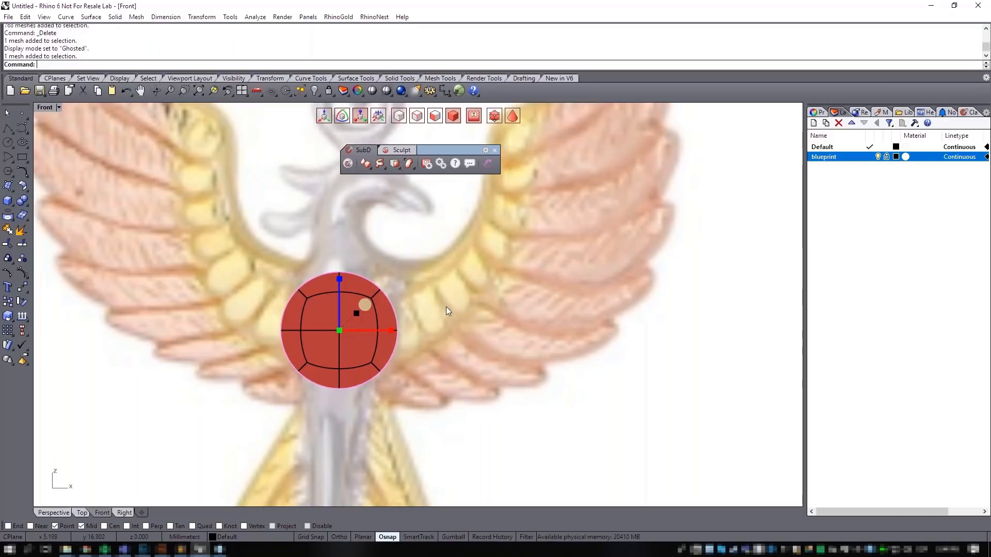
{"action": "left_click_drag", "start_coordinate": [389, 332], "coordinate": [386, 334]}
{"action": "left_click_drag", "start_coordinate": [339, 279], "coordinate": [341, 258]}
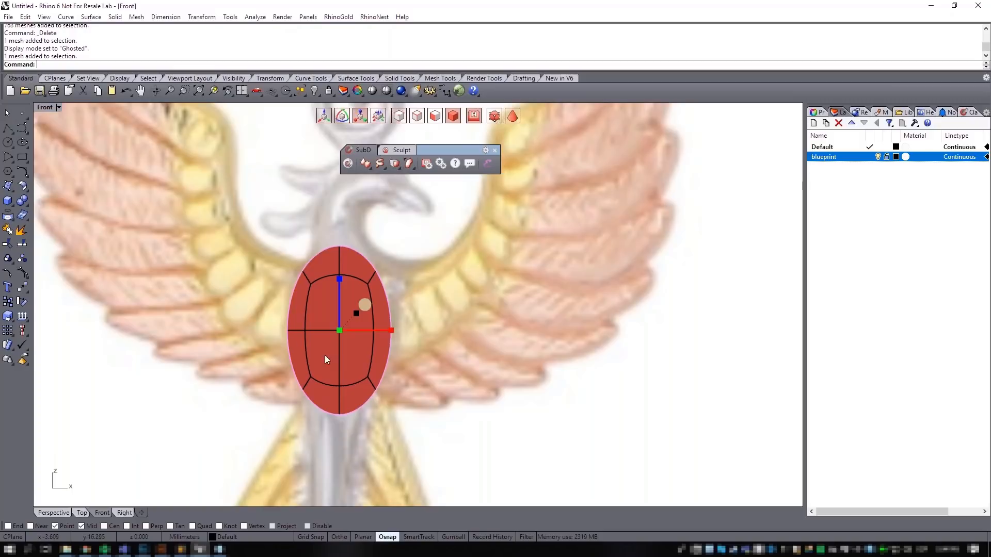
- Switch the SubD body from smooth display to its faceted control mesh and deselect it
{"action": "left_click", "coordinate": [513, 117]}
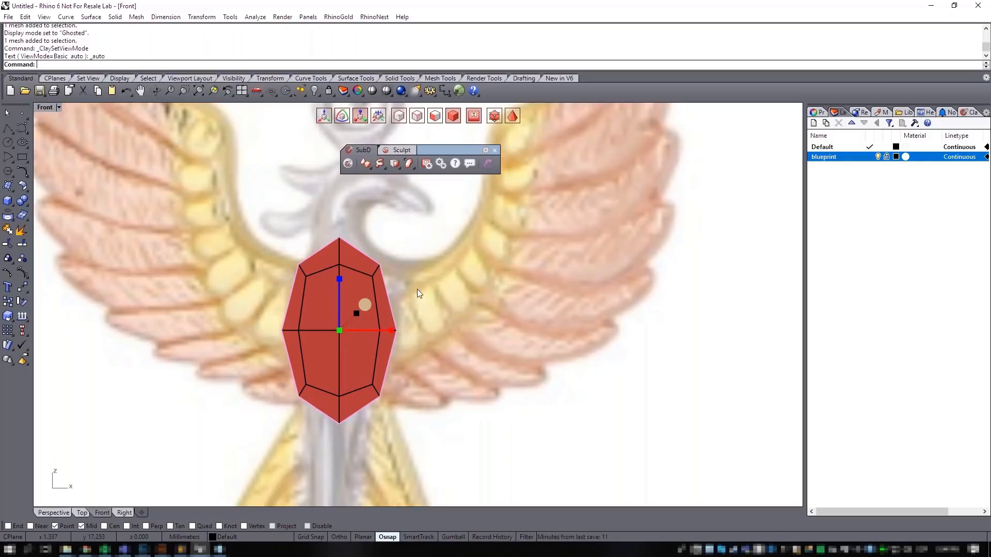
{"action": "right_click_drag", "start_coordinate": [354, 286], "coordinate": [358, 320]}
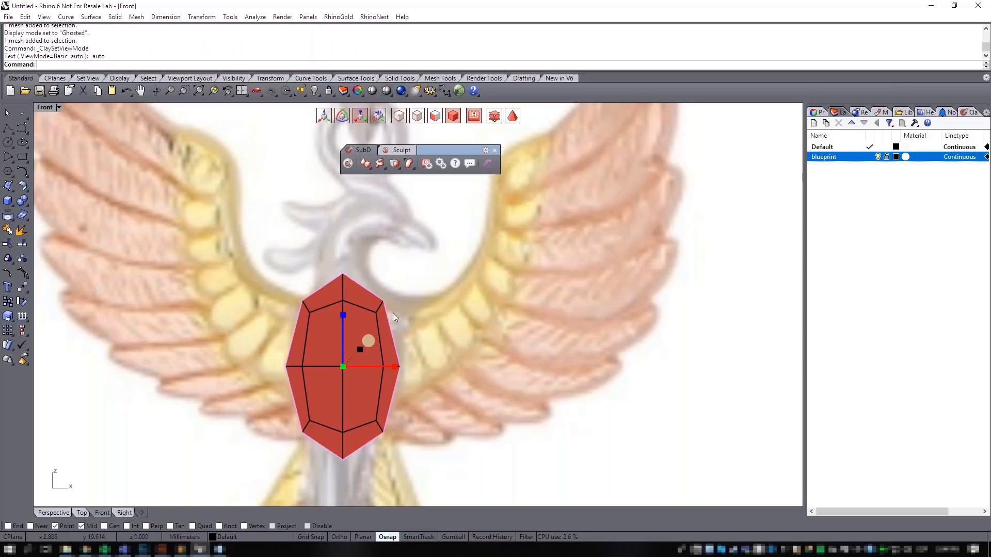
{"action": "left_click", "coordinate": [392, 312]}
- Examine the faceted body against the wings, neck and tail of the phoenix reference in the Front view
{"action": "scroll", "coordinate": [425, 311], "scroll_direction": "down", "scroll_amount": 3}
{"action": "scroll", "coordinate": [426, 310], "scroll_direction": "up", "scroll_amount": 2}
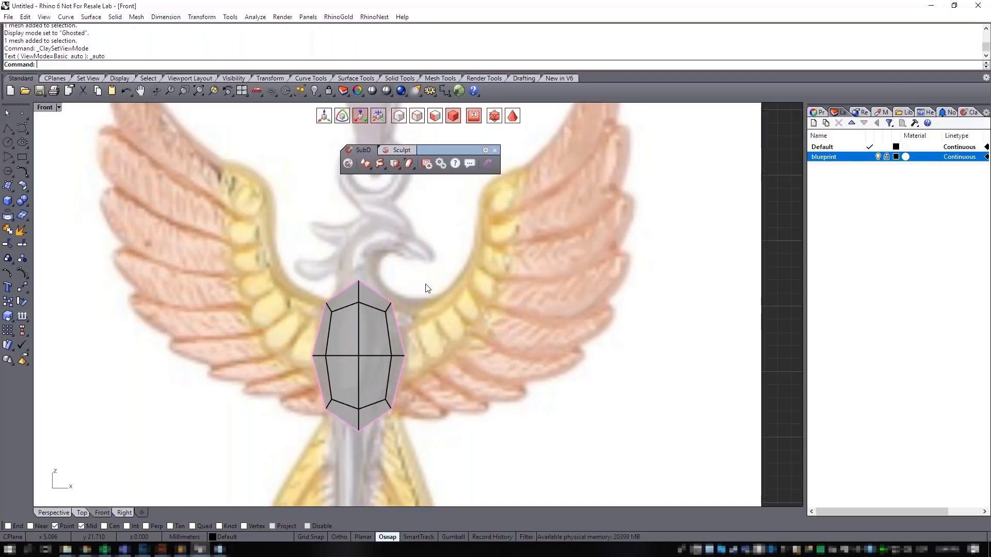
{"action": "scroll", "coordinate": [457, 413], "scroll_direction": "down", "scroll_amount": 2}
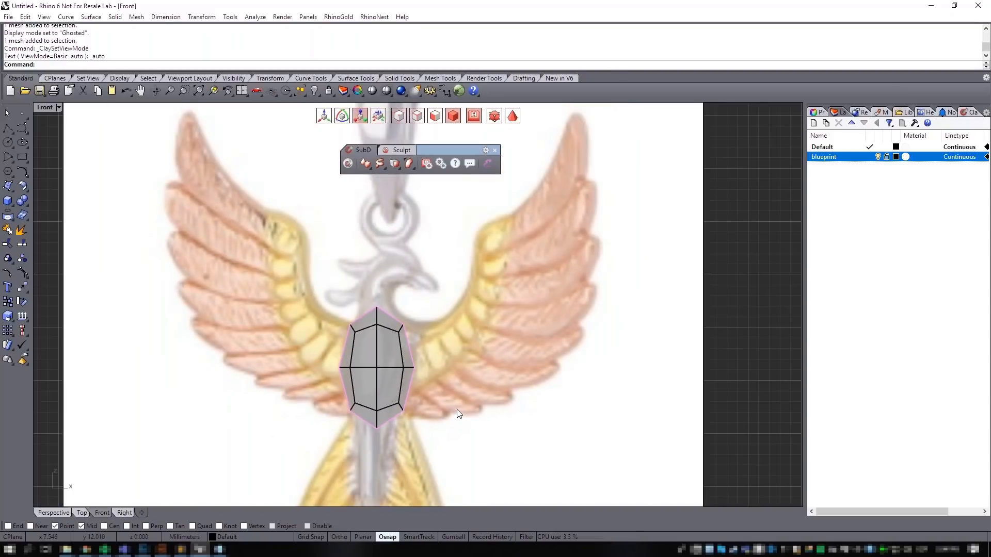
{"action": "scroll", "coordinate": [457, 414], "scroll_direction": "down", "scroll_amount": 3}
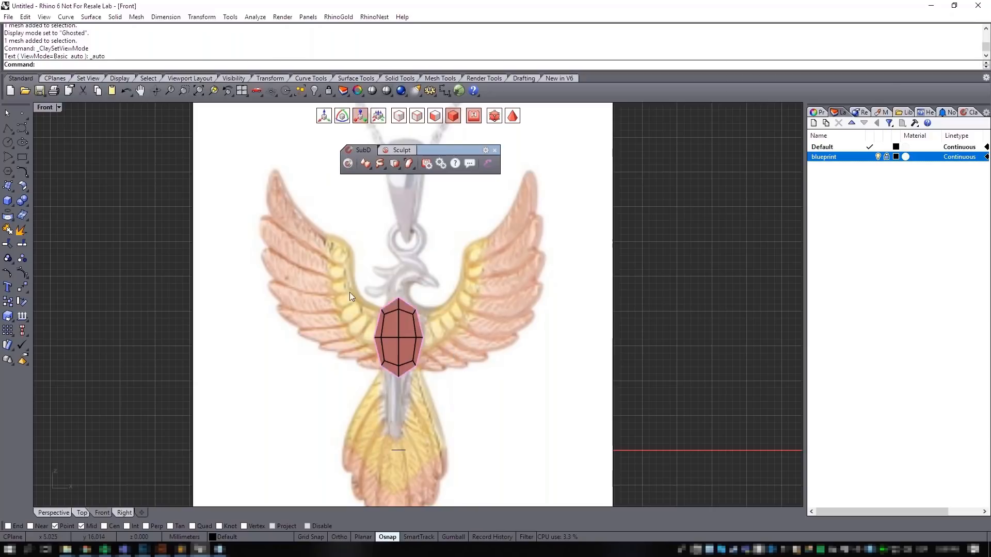
{"action": "scroll", "coordinate": [501, 308], "scroll_direction": "up", "scroll_amount": 1}
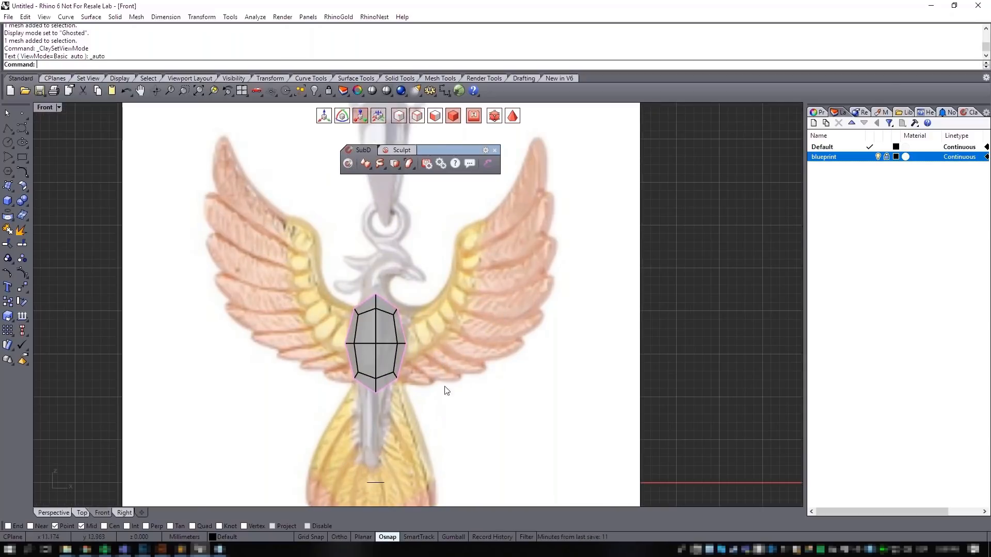
{"action": "scroll", "coordinate": [410, 328], "scroll_direction": "up", "scroll_amount": 2}
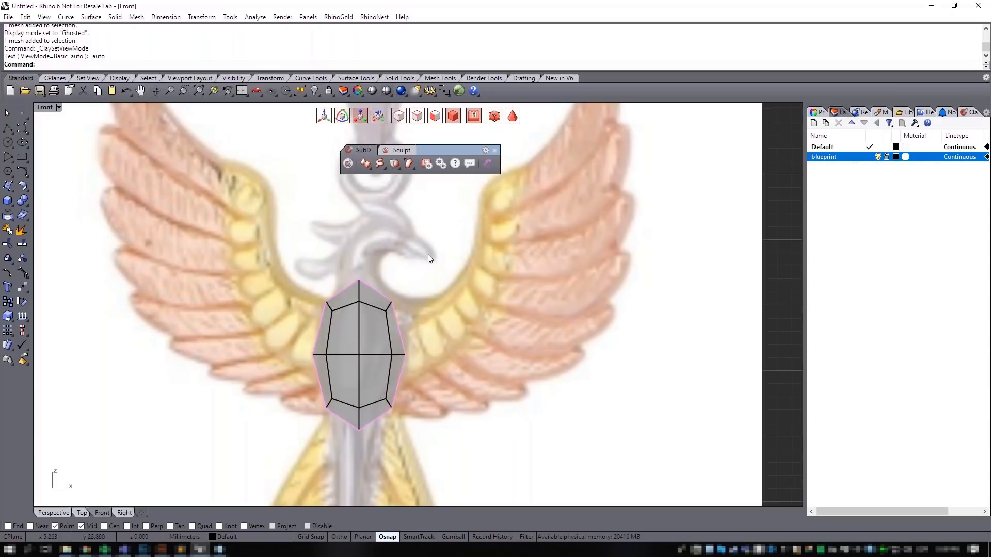
{"action": "scroll", "coordinate": [435, 285], "scroll_direction": "up", "scroll_amount": 3}
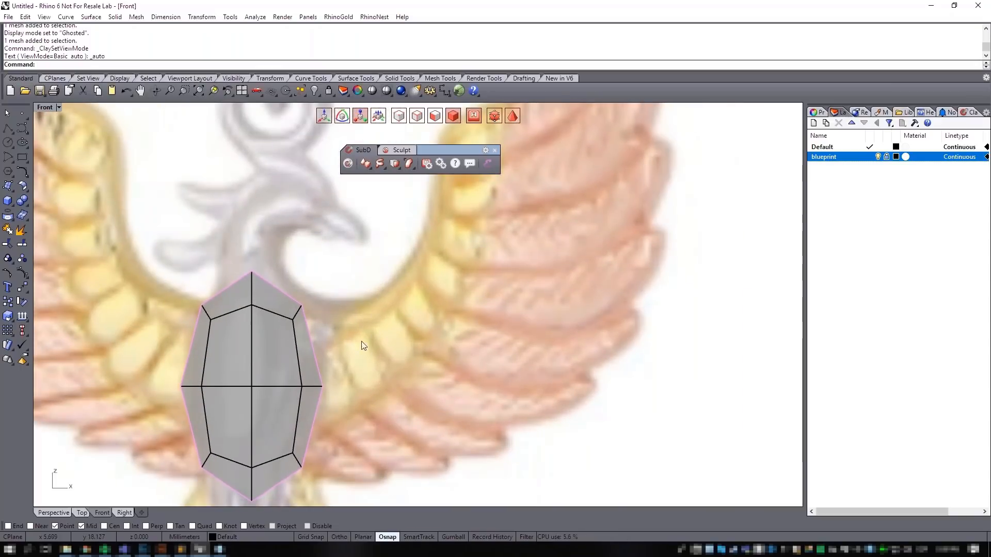
{"action": "scroll", "coordinate": [492, 255], "scroll_direction": "down", "scroll_amount": 2}
- Extrude the body's upper outer edge on the +X side onto the wing root and scale the new edge down to the yellow feather band
{"action": "right_click_drag", "start_coordinate": [481, 283], "coordinate": [424, 335]}
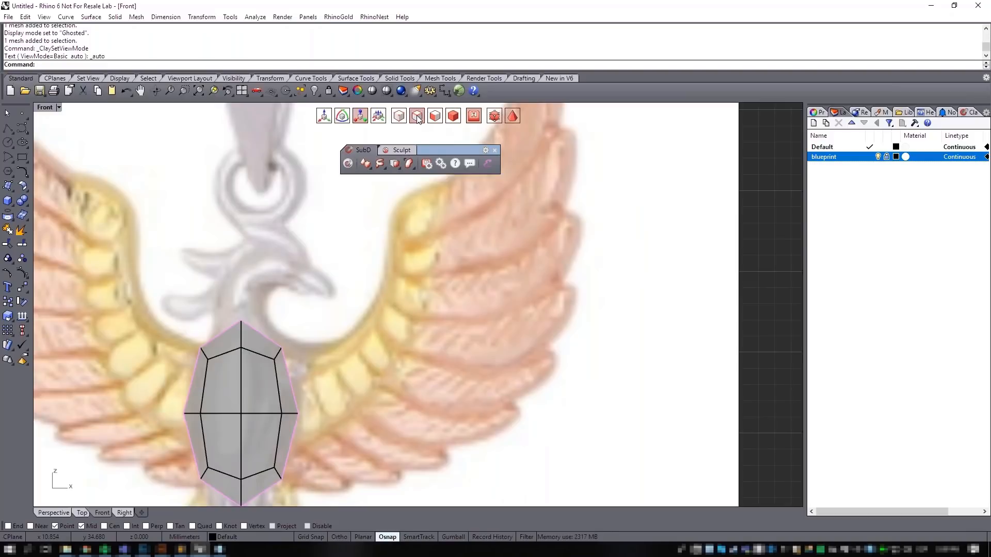
{"action": "left_click", "coordinate": [290, 383], "text": "ctrl+shift"}
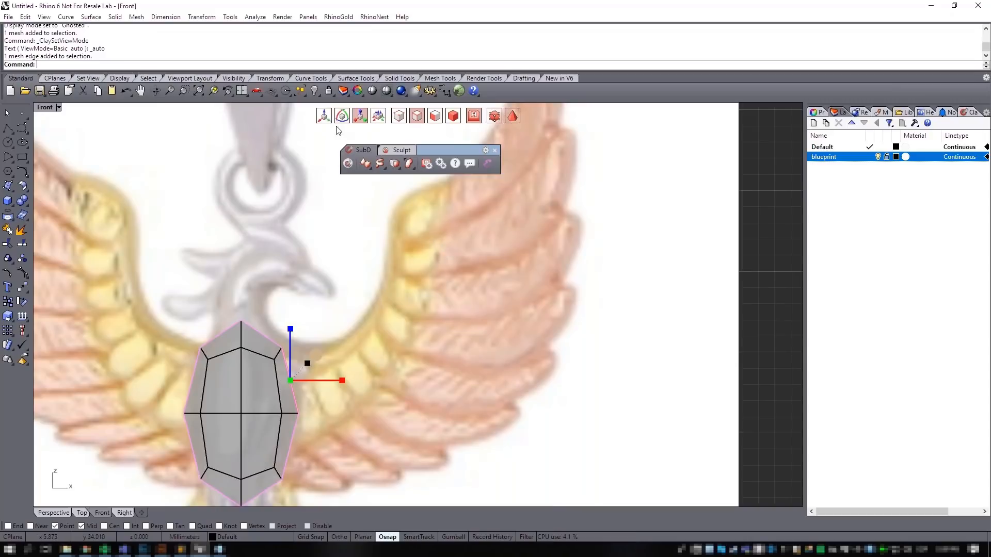
{"action": "left_click", "coordinate": [324, 116]}
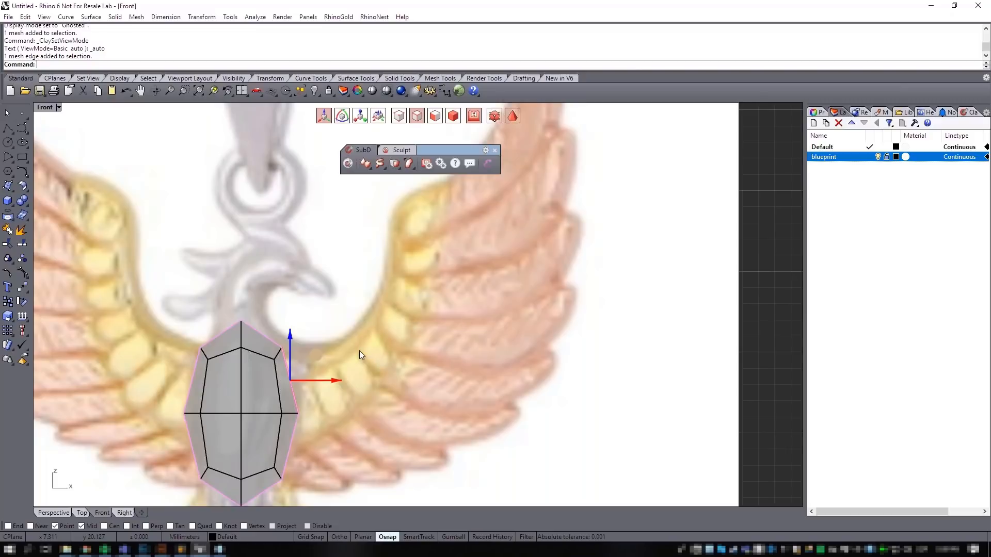
{"action": "left_click", "coordinate": [320, 354]}
{"action": "left_click_drag", "start_coordinate": [317, 356], "coordinate": [364, 352]}
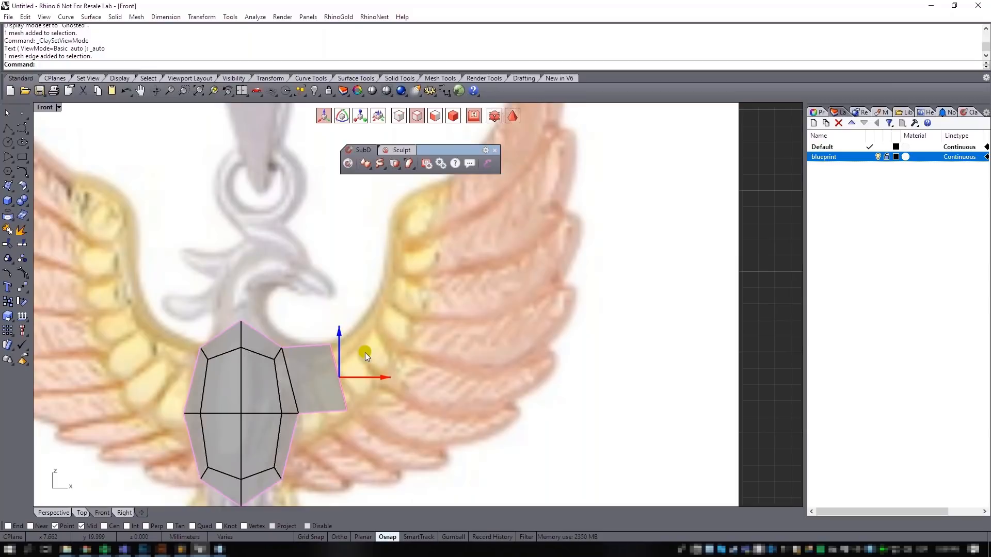
{"action": "key", "text": "r"}
{"action": "mouse_move", "coordinate": [364, 355]}
{"action": "left_mouse_down"}
{"action": "mouse_move", "coordinate": [354, 358]}
{"action": "mouse_move", "coordinate": [366, 346]}
{"action": "left_mouse_up"}
{"action": "key", "text": "w"}
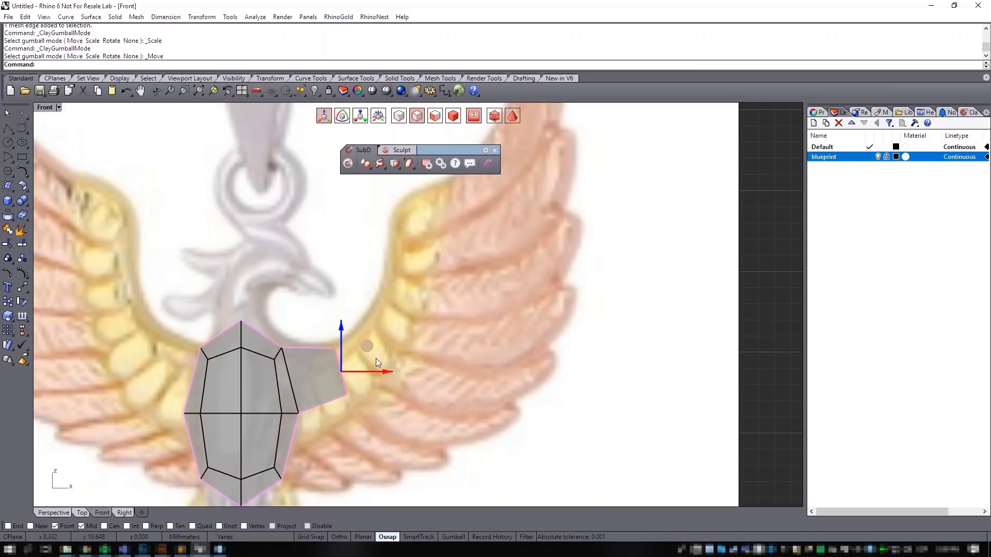
{"action": "left_click", "coordinate": [339, 117]}
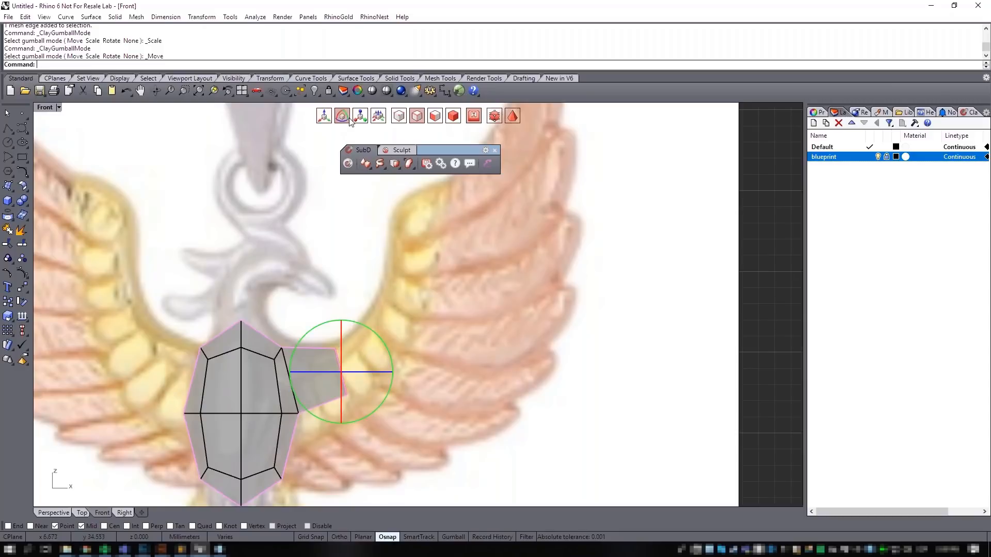
{"action": "left_click", "coordinate": [357, 119]}
{"action": "left_click", "coordinate": [341, 119]}
{"action": "left_click", "coordinate": [326, 118]}
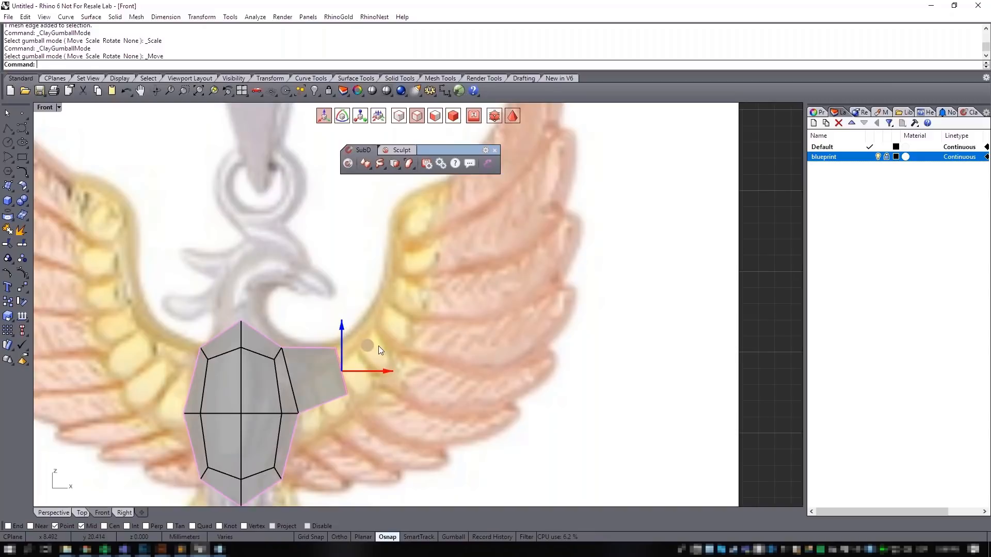
- Extrude the strip's end edge along the lower curve of the yellow feather band, rotating each new edge perpendicular to the curve
{"action": "mouse_move", "coordinate": [366, 345]}
{"action": "left_mouse_down", "text": "ctrl"}
{"action": "mouse_move", "coordinate": [402, 321]}
{"action": "mouse_move", "coordinate": [426, 327]}
{"action": "mouse_move", "coordinate": [419, 302]}
{"action": "mouse_move", "coordinate": [427, 325]}
{"action": "mouse_move", "coordinate": [406, 315]}
{"action": "mouse_move", "coordinate": [429, 298]}
{"action": "mouse_move", "coordinate": [440, 245]}
{"action": "mouse_move", "coordinate": [455, 238]}
{"action": "mouse_move", "coordinate": [449, 230]}
{"action": "left_mouse_up", "text": "ctrl"}
{"action": "key", "text": "e"}
{"action": "key", "text": "w"}
{"action": "key", "text": "e"}
{"action": "key", "text": "e"}
{"action": "key", "text": "e"}
- Continue extruding the strip up to the top of the yellow feathers, rotate the end edge to follow the wing, and deselect it
{"action": "right_click_drag", "start_coordinate": [516, 265], "coordinate": [517, 317]}
{"action": "key", "text": "w"}
{"action": "left_click_drag", "start_coordinate": [445, 296], "coordinate": [454, 204], "text": "alt"}
{"action": "key", "text": "e"}
{"action": "key", "text": "w"}
{"action": "key", "text": "e"}
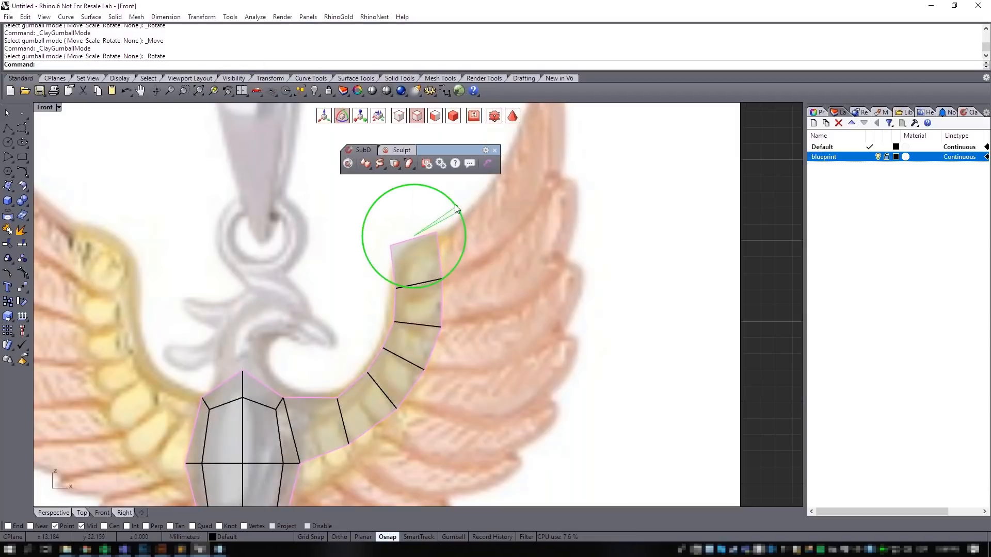
{"action": "scroll", "coordinate": [496, 320], "scroll_direction": "down", "scroll_amount": 3}
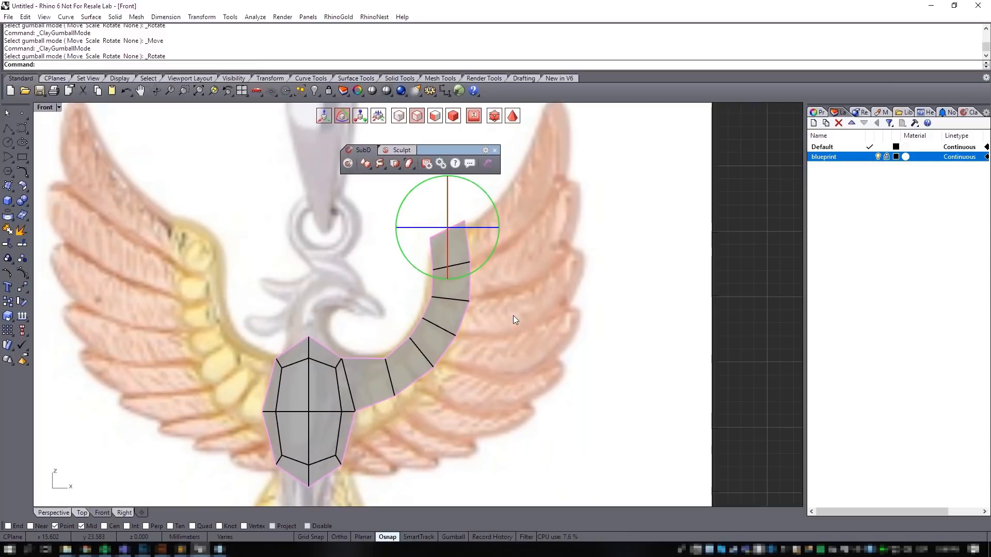
{"action": "left_click", "coordinate": [511, 330]}
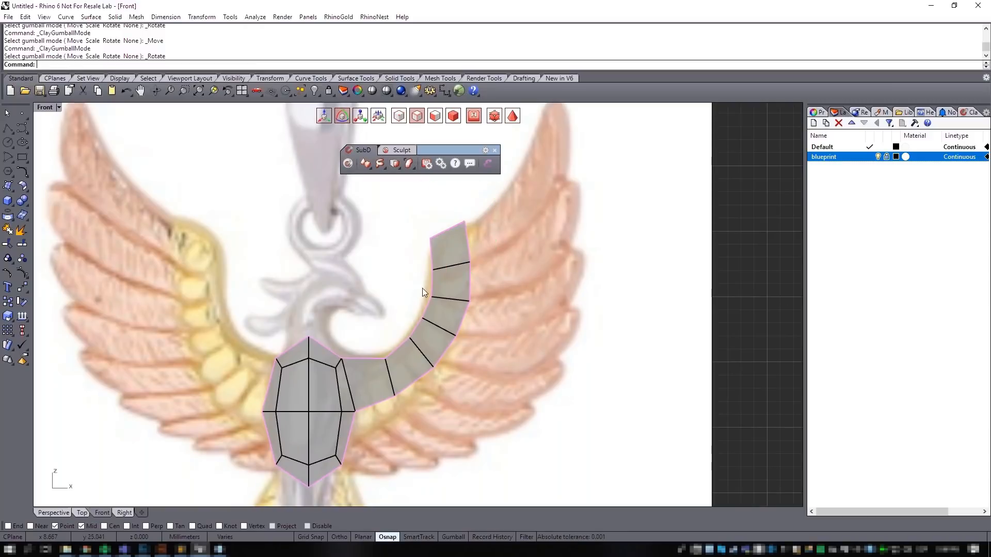
- Select the five outer edges of the wing strip from its tip downward and extrude them together along X onto the pink feathers
{"action": "scroll", "coordinate": [430, 312], "scroll_direction": "up", "scroll_amount": 2}
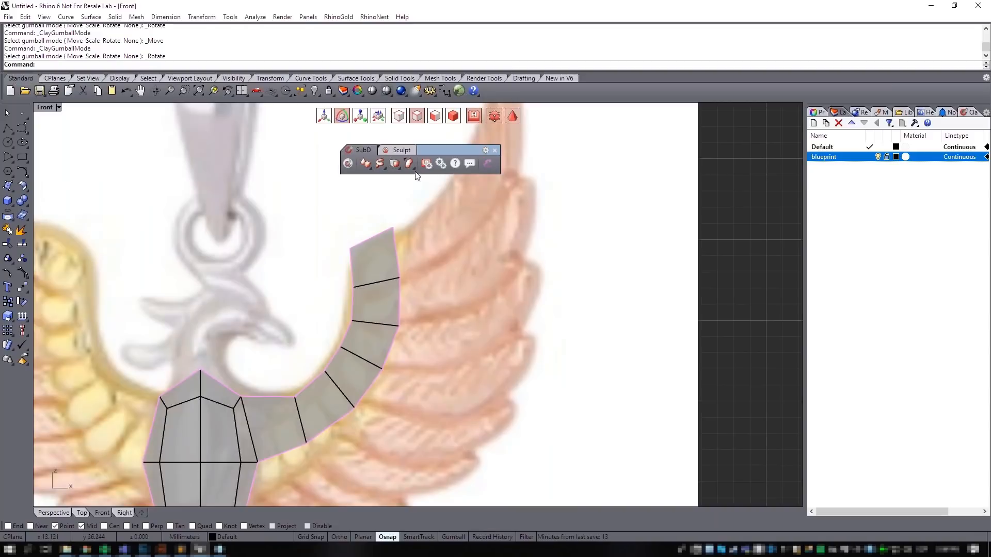
{"action": "left_click", "coordinate": [397, 256]}
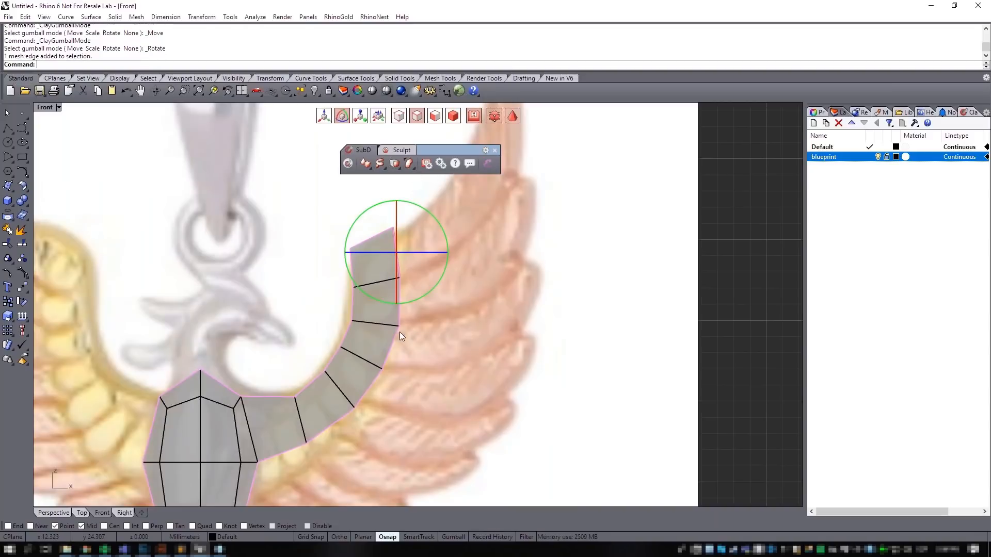
{"action": "left_click", "coordinate": [399, 319], "text": "shift"}
{"action": "left_click", "coordinate": [393, 349], "text": "shift"}
{"action": "left_click", "coordinate": [368, 392], "text": "shift"}
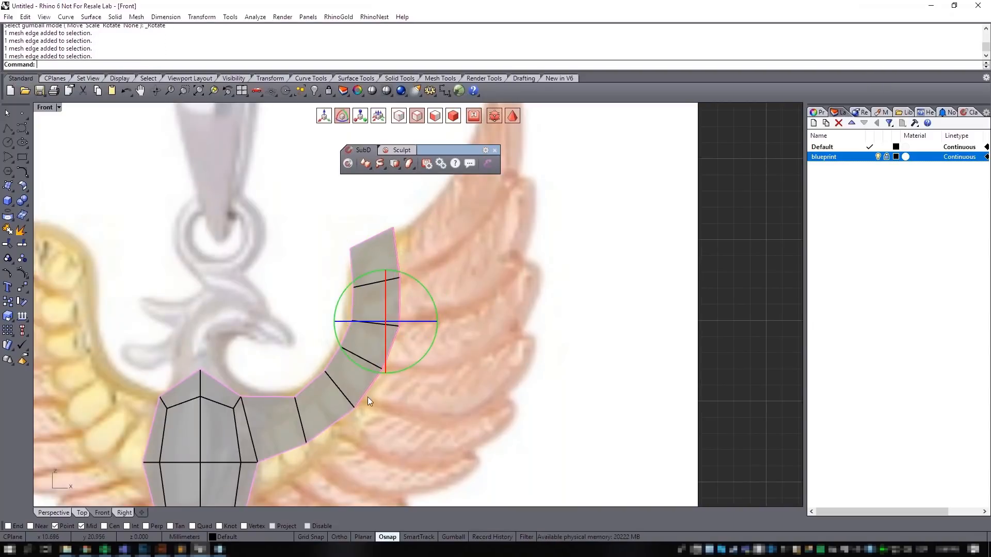
{"action": "left_click", "coordinate": [336, 423], "text": "shift"}
{"action": "right_click_drag", "start_coordinate": [448, 400], "coordinate": [377, 370]}
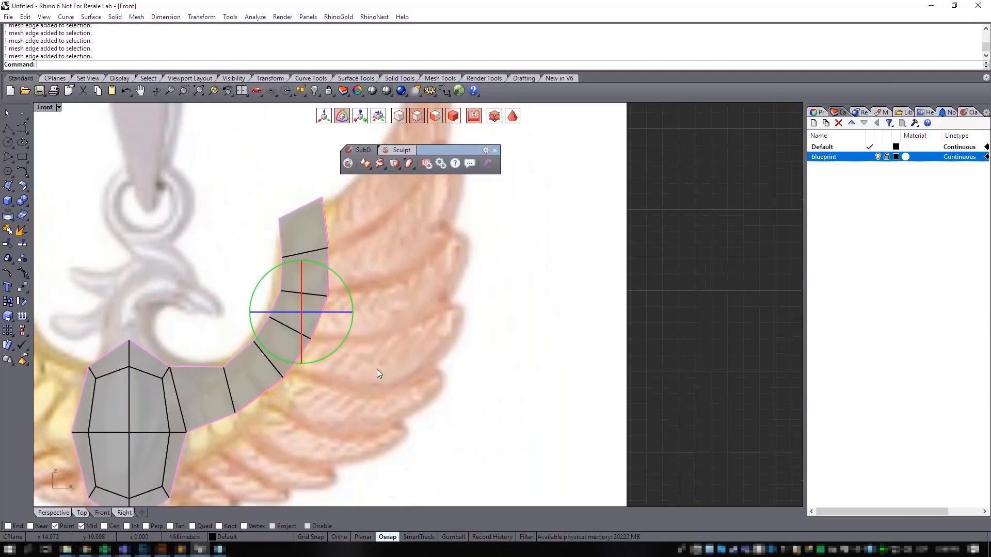
{"action": "key", "text": "w"}
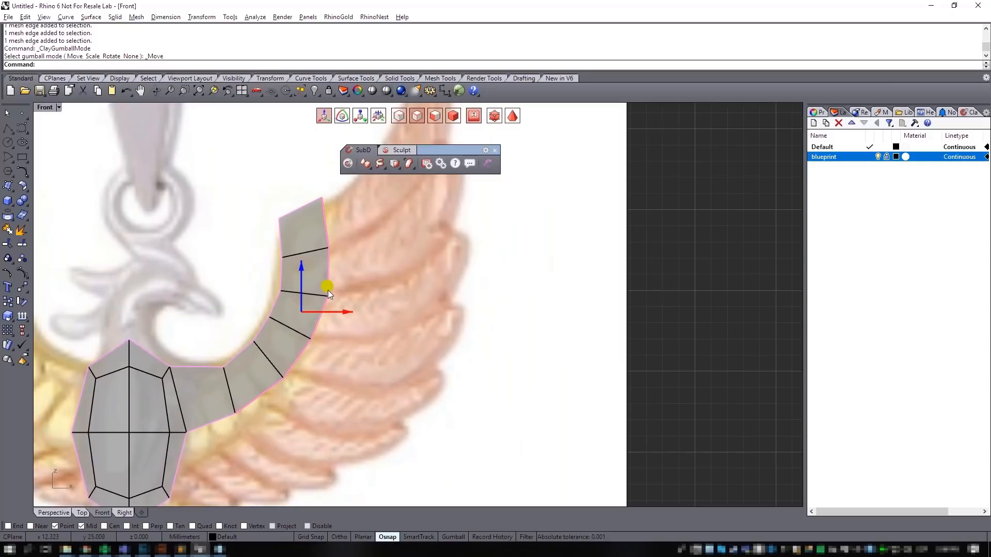
{"action": "left_click_drag", "start_coordinate": [343, 313], "coordinate": [402, 316], "text": "ctrl"}
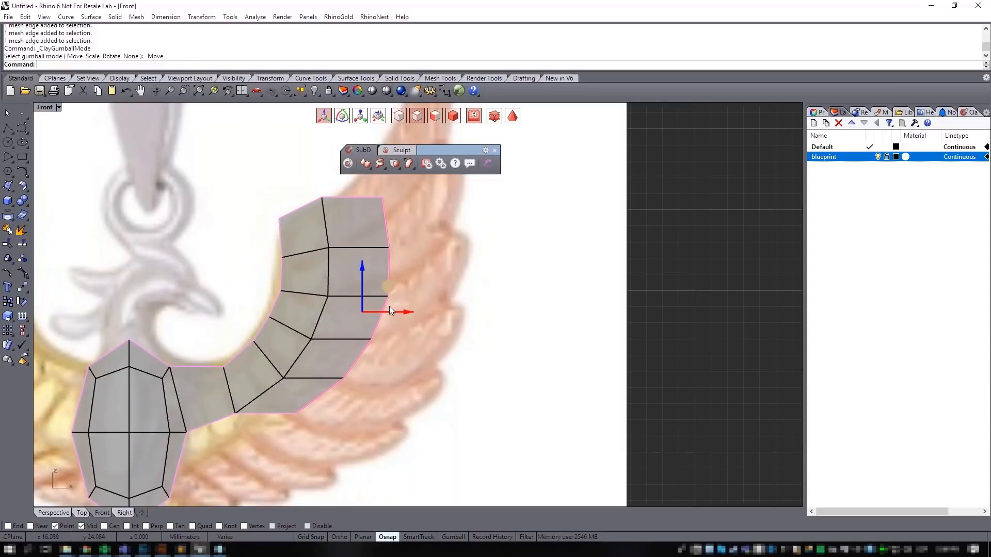
- Scale the five extruded outer edges up so the new faces fan out over the pink feathers, and shift them slightly
{"action": "key", "text": "r"}
{"action": "mouse_move", "coordinate": [391, 287]}
{"action": "left_mouse_down"}
{"action": "mouse_move", "coordinate": [409, 274]}
{"action": "mouse_move", "coordinate": [386, 282]}
{"action": "left_mouse_up"}
{"action": "scroll", "coordinate": [417, 295], "scroll_direction": "down", "scroll_amount": 2}
{"action": "key", "text": "w"}
{"action": "scroll", "coordinate": [410, 311], "scroll_direction": "up", "scroll_amount": 1}
{"action": "key", "text": "r"}
{"action": "key", "text": "m"}
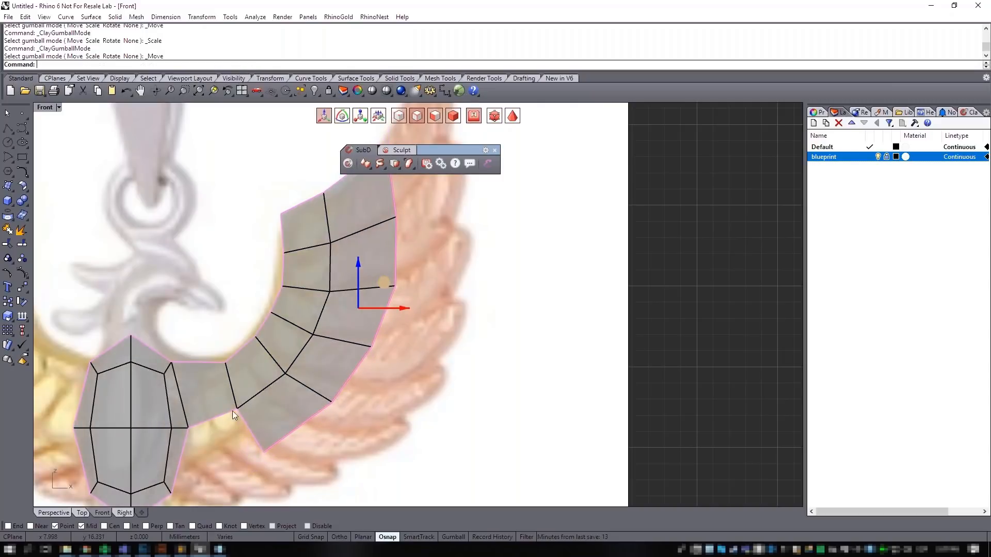
- Extrude the same outer edges again toward the pink feather tips, scale them up and reposition them over the reference
{"action": "scroll", "coordinate": [276, 408], "scroll_direction": "down", "scroll_amount": 2}
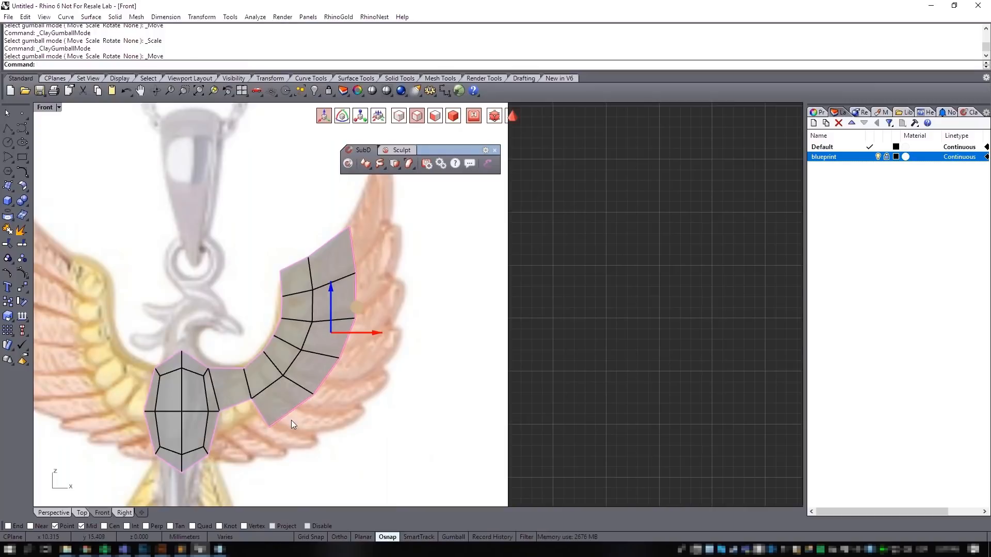
{"action": "scroll", "coordinate": [291, 420], "scroll_direction": "down", "scroll_amount": 3}
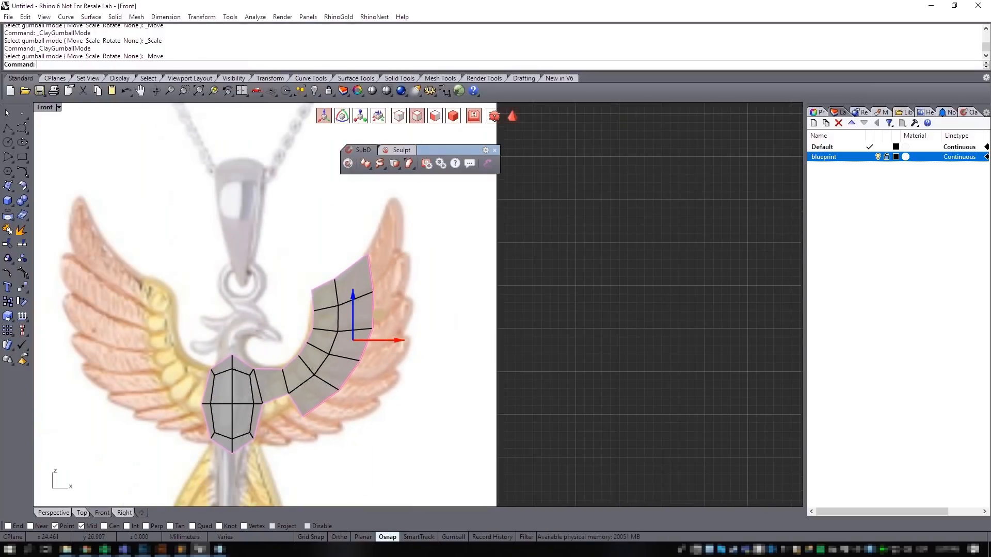
{"action": "scroll", "coordinate": [317, 332], "scroll_direction": "down", "scroll_amount": 1}
{"action": "scroll", "coordinate": [361, 320], "scroll_direction": "up", "scroll_amount": 3}
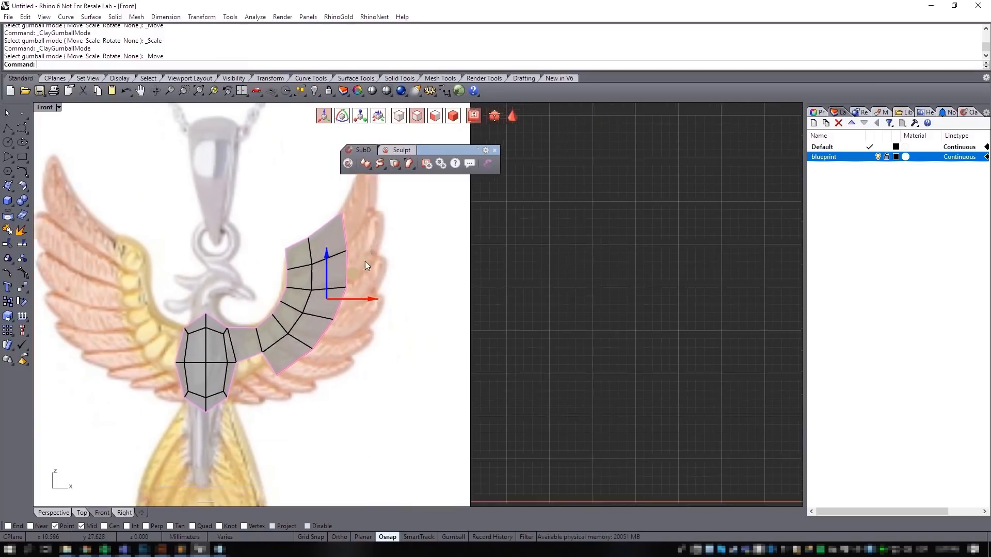
{"action": "left_click_drag", "start_coordinate": [345, 303], "coordinate": [393, 270]}
{"action": "key", "text": "r"}
{"action": "key", "text": "w"}
{"action": "left_click_drag", "start_coordinate": [378, 311], "coordinate": [363, 277]}
{"action": "scroll", "coordinate": [364, 312], "scroll_direction": "down", "scroll_amount": 2}
{"action": "right_click_drag", "start_coordinate": [363, 365], "coordinate": [364, 324]}
{"action": "scroll", "coordinate": [347, 330], "scroll_direction": "up", "scroll_amount": 2}
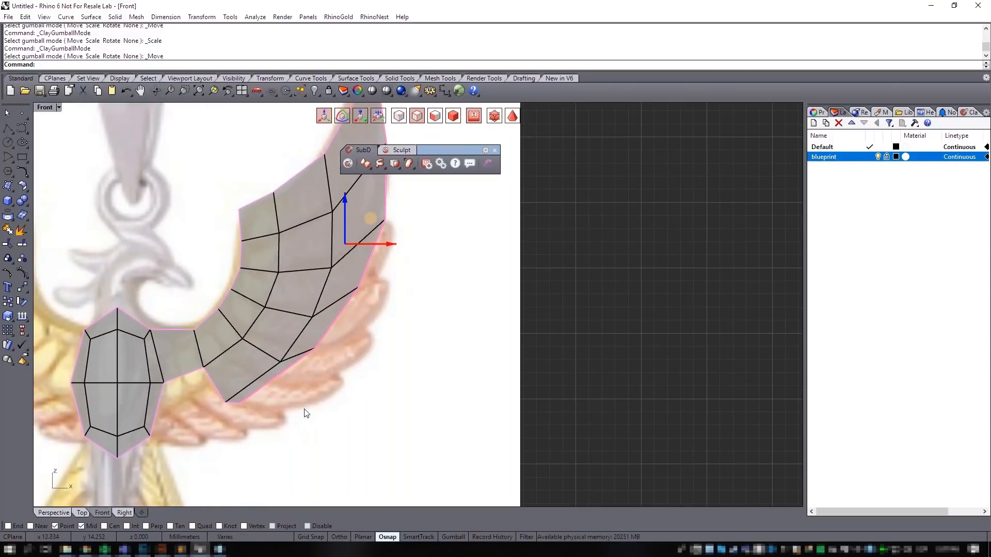
- Deselect the edges, change to vertex selection and move the wing's lowest outer corner vertex down onto the lower pink feathers
{"action": "key", "text": "Escape"}
{"action": "key", "text": "a"}
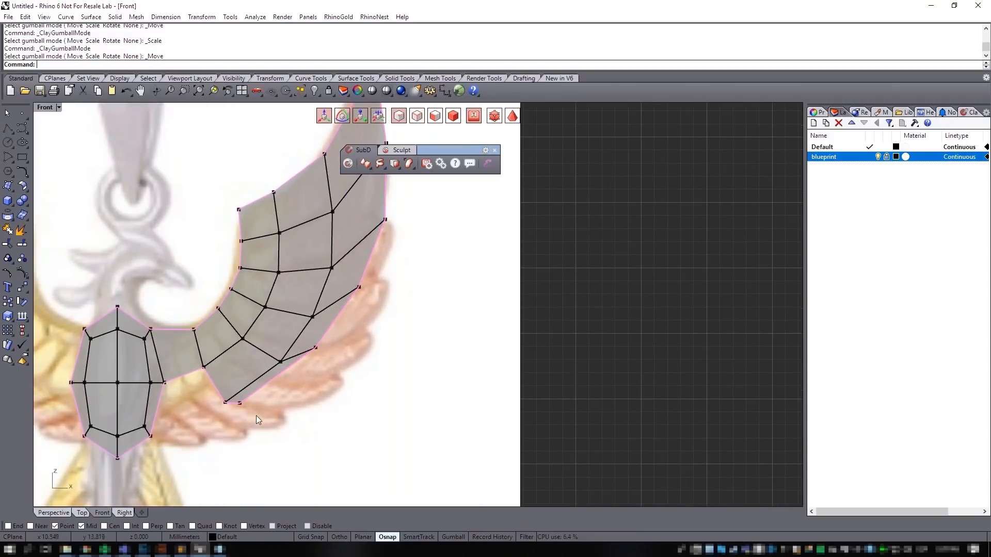
{"action": "left_click_drag", "start_coordinate": [227, 386], "coordinate": [228, 386]}
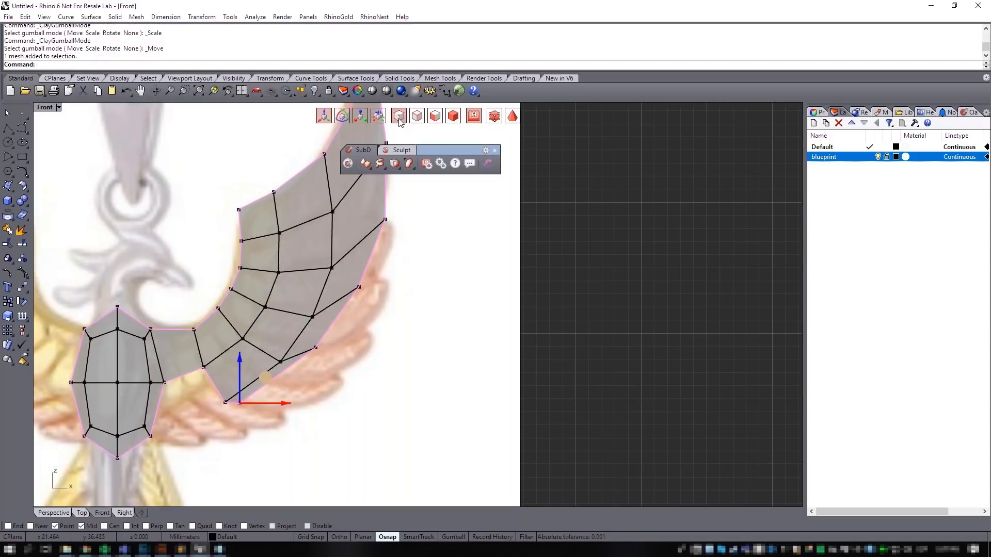
{"action": "left_click", "coordinate": [438, 118]}
{"action": "left_click", "coordinate": [414, 116]}
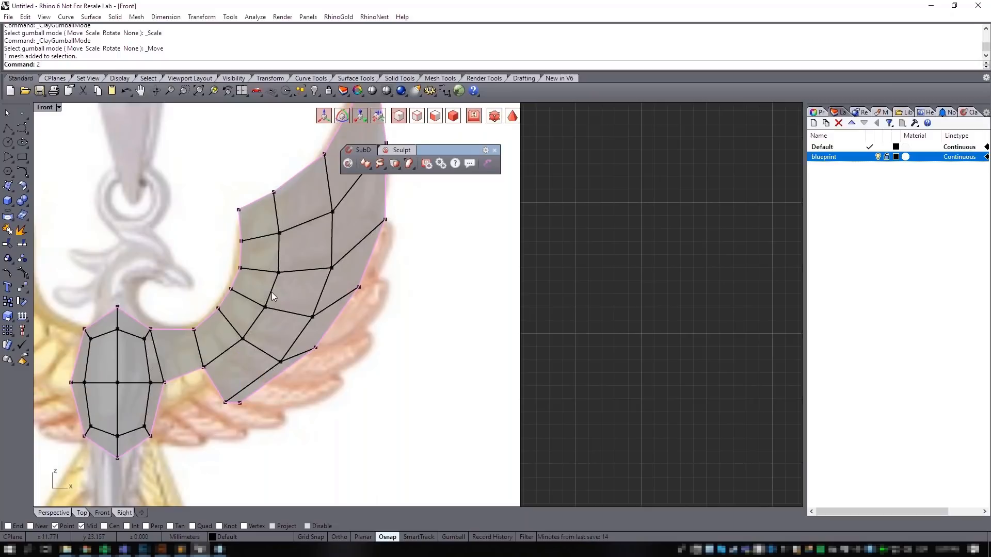
{"action": "key", "text": "BackSpace"}
{"action": "left_click", "coordinate": [240, 402]}
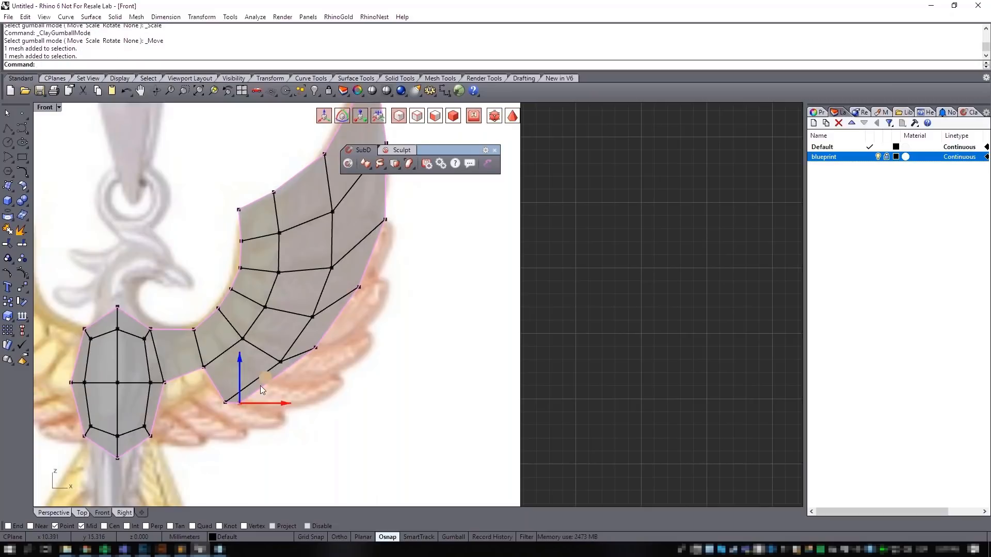
{"action": "left_click_drag", "start_coordinate": [264, 379], "coordinate": [305, 400]}
- Move the lower and middle vertices of the wing's outer border outward onto the pink feather outline
{"action": "left_click", "coordinate": [316, 347]}
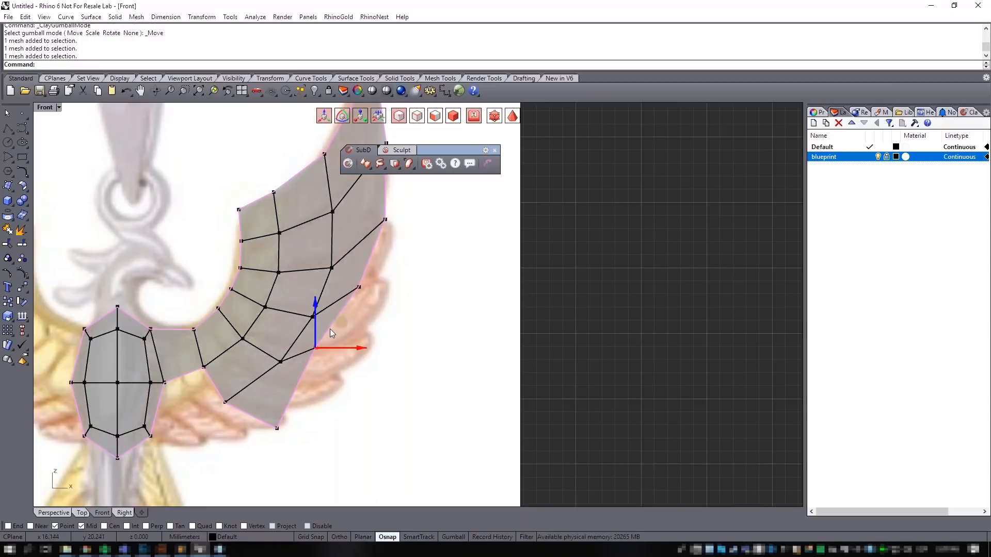
{"action": "left_click_drag", "start_coordinate": [343, 323], "coordinate": [358, 351]}
{"action": "left_click", "coordinate": [358, 287]}
{"action": "left_click_drag", "start_coordinate": [384, 262], "coordinate": [401, 271]}
{"action": "right_click_drag", "start_coordinate": [405, 275], "coordinate": [389, 347]}
{"action": "left_click", "coordinate": [368, 291]}
{"action": "left_click_drag", "start_coordinate": [392, 269], "coordinate": [396, 264]}
- Move the upper outer border vertices and the wingtip vertex to follow the top pink feather in the reference
{"action": "right_click_drag", "start_coordinate": [396, 264], "coordinate": [394, 311]}
{"action": "left_click", "coordinate": [367, 263]}
{"action": "left_click_drag", "start_coordinate": [391, 237], "coordinate": [393, 233]}
{"action": "right_click_drag", "start_coordinate": [394, 233], "coordinate": [381, 272]}
{"action": "left_click_drag", "start_coordinate": [338, 210], "coordinate": [359, 247]}
{"action": "left_click", "coordinate": [359, 231]}
{"action": "left_click_drag", "start_coordinate": [328, 214], "coordinate": [356, 243]}
{"action": "left_click_drag", "start_coordinate": [370, 200], "coordinate": [359, 222]}
{"action": "scroll", "coordinate": [385, 258], "scroll_direction": "down", "scroll_amount": 2}
{"action": "right_click_drag", "start_coordinate": [388, 332], "coordinate": [381, 289]}
{"action": "scroll", "coordinate": [381, 288], "scroll_direction": "down", "scroll_amount": 3}
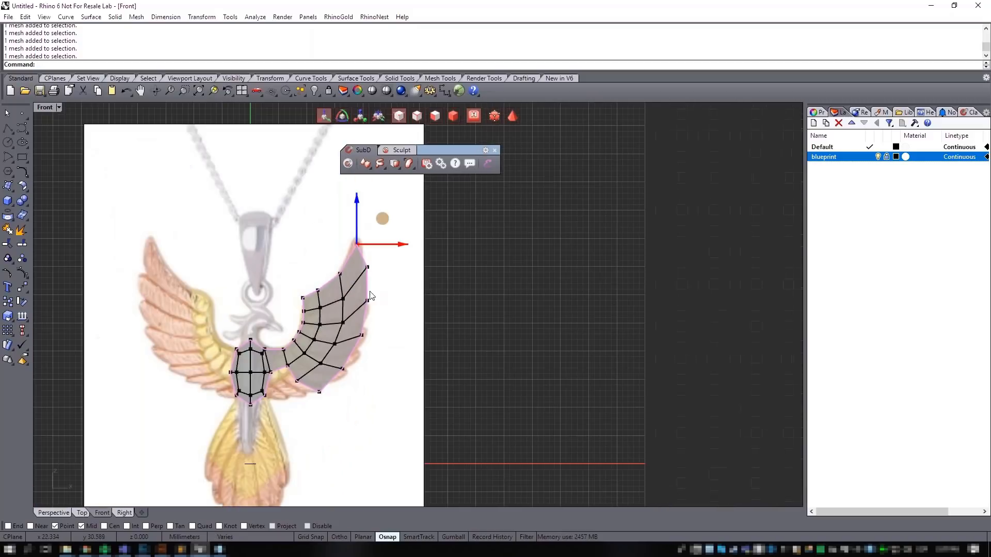
{"action": "left_click", "coordinate": [367, 268]}
{"action": "scroll", "coordinate": [370, 259], "scroll_direction": "up", "scroll_amount": 3}
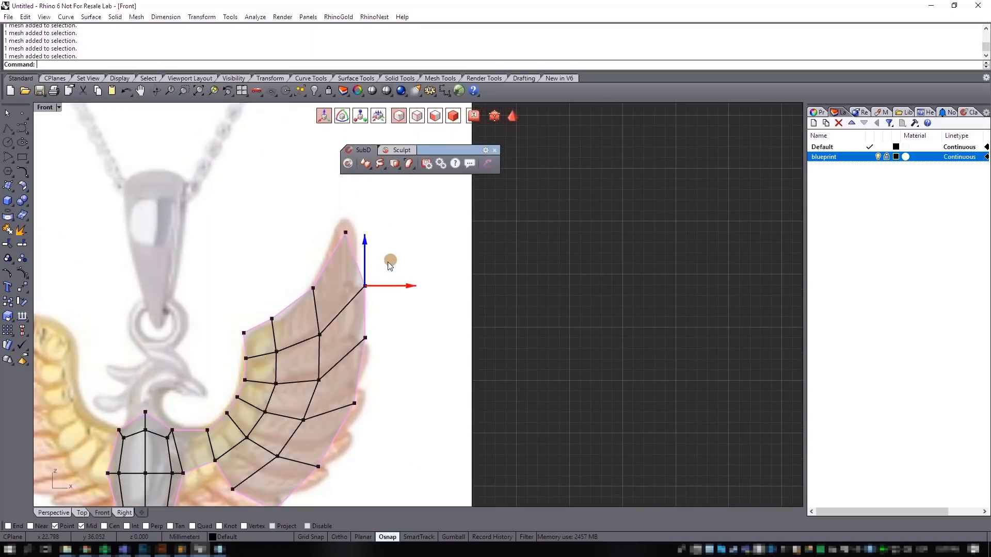
- Bridge the body's lower outer edge to the wing strip's open lower edge using Linear mode and 1 segment
{"action": "scroll", "coordinate": [389, 256], "scroll_direction": "down", "scroll_amount": 3}
{"action": "right_click_drag", "start_coordinate": [407, 301], "coordinate": [442, 259]}
{"action": "scroll", "coordinate": [389, 316], "scroll_direction": "up", "scroll_amount": 4}
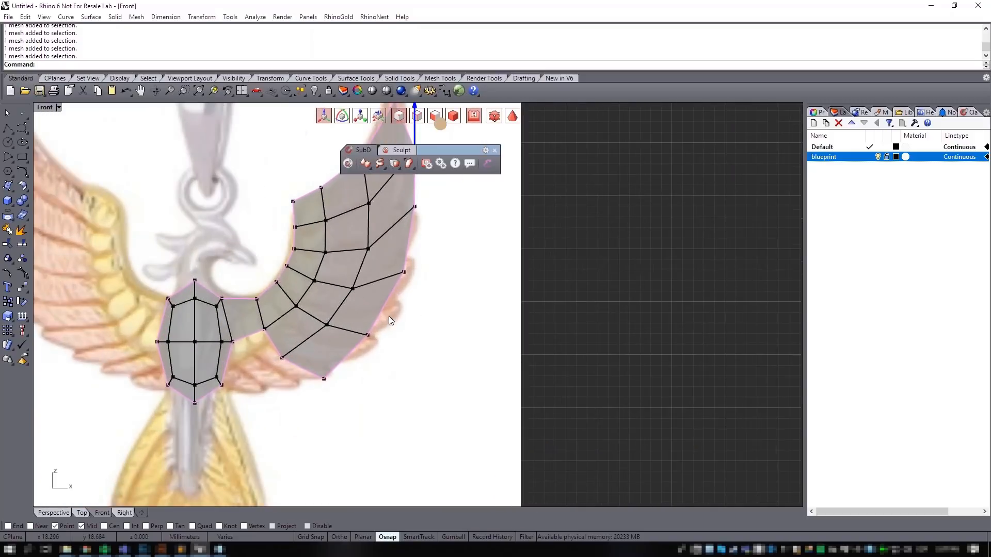
{"action": "right_click_drag", "start_coordinate": [346, 325], "coordinate": [407, 304]}
{"action": "scroll", "coordinate": [378, 329], "scroll_direction": "up", "scroll_amount": 2}
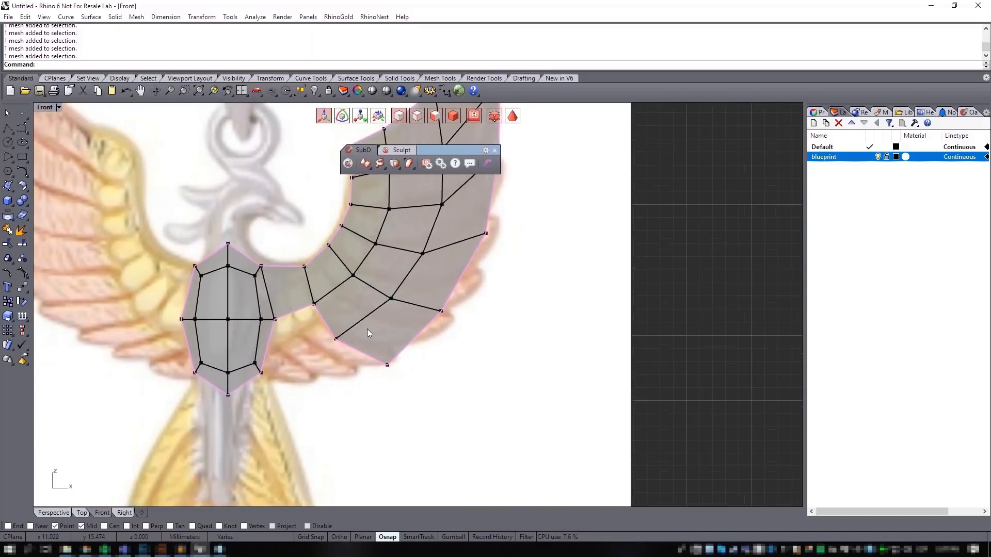
{"action": "scroll", "coordinate": [308, 356], "scroll_direction": "up", "scroll_amount": 4}
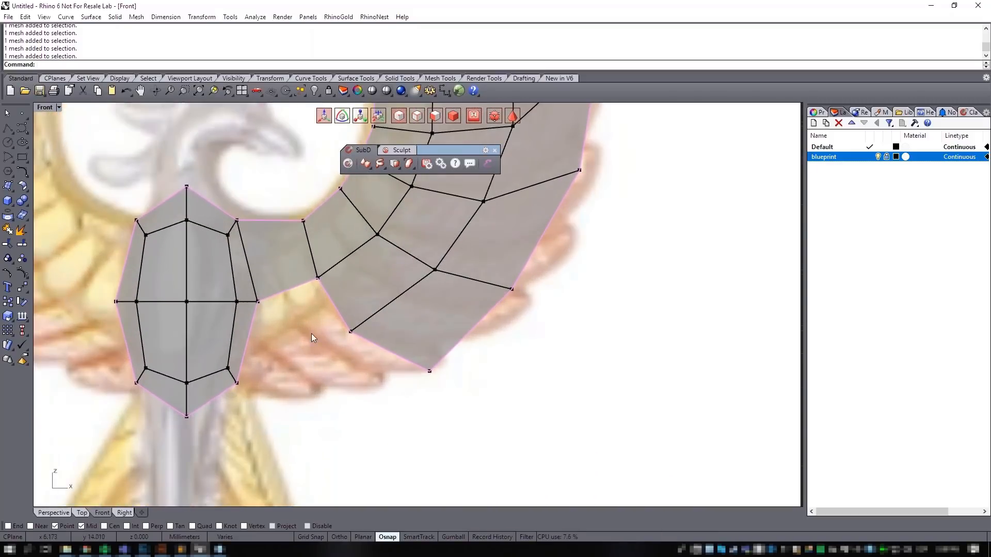
{"action": "scroll", "coordinate": [324, 330], "scroll_direction": "up", "scroll_amount": 2}
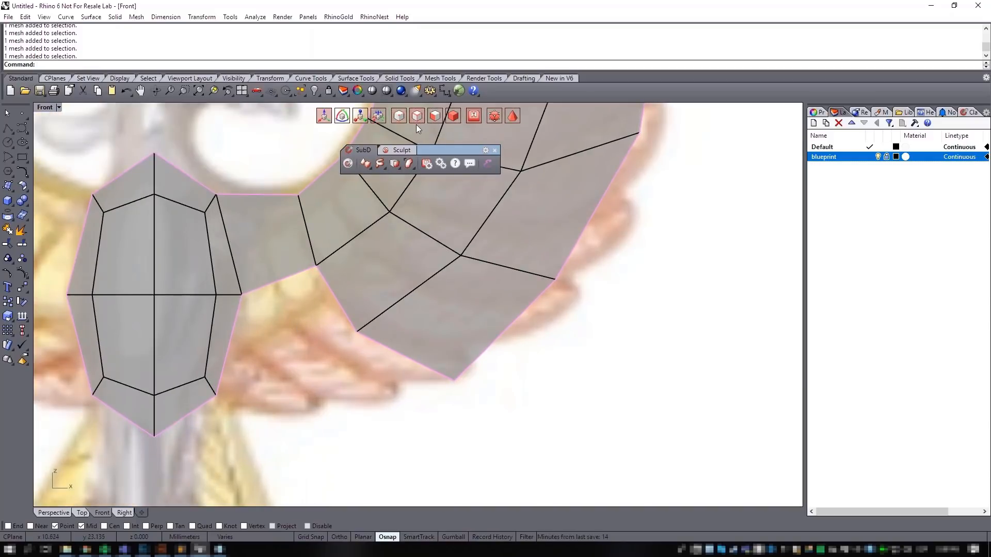
{"action": "left_click", "coordinate": [237, 322], "text": "ctrl+shift"}
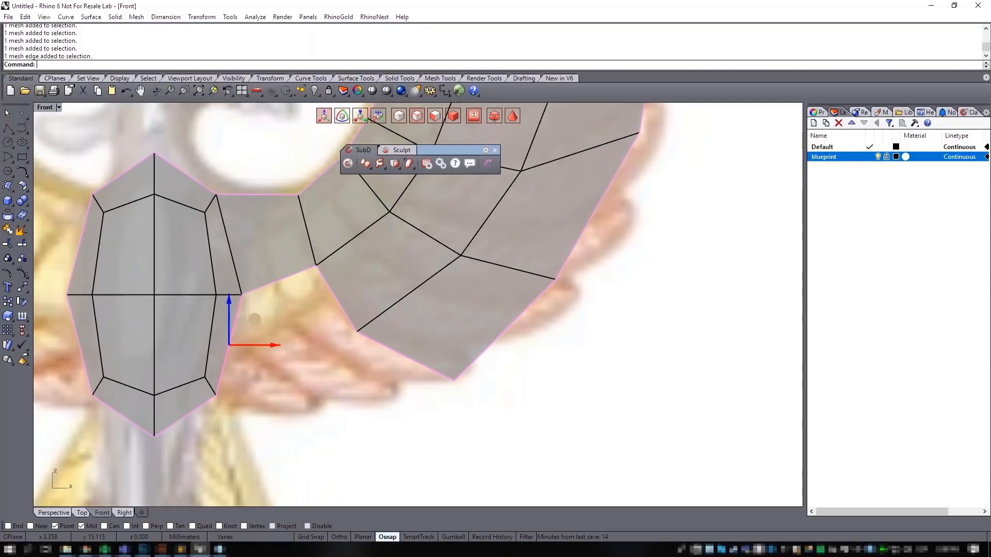
{"action": "left_click", "coordinate": [333, 295], "text": "ctrl+shift"}
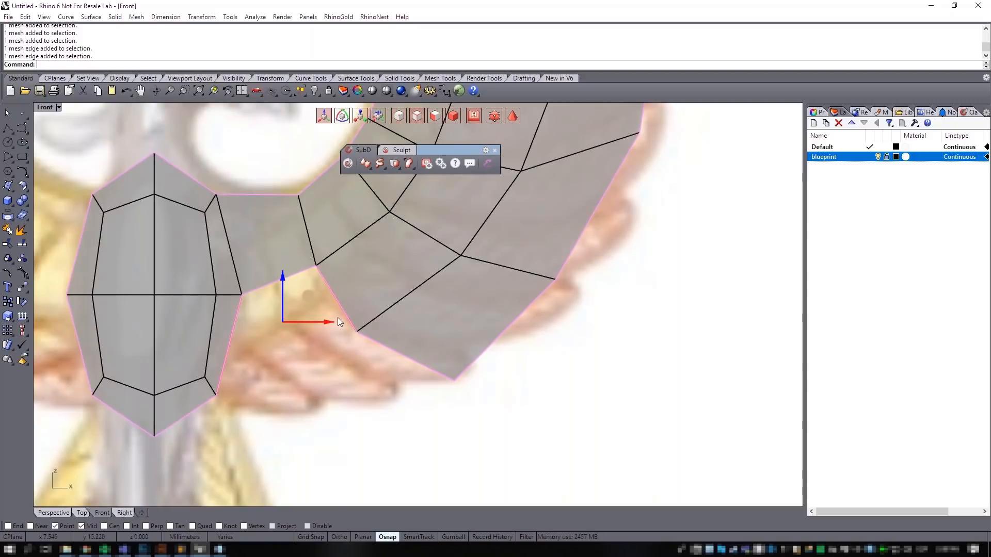
{"action": "left_click", "coordinate": [398, 168]}
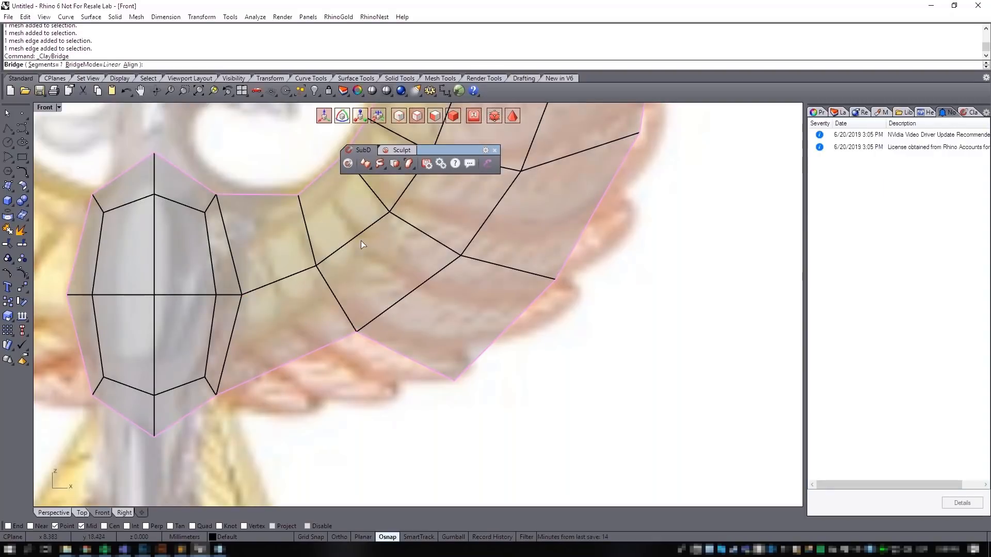
{"action": "left_click", "coordinate": [385, 165]}
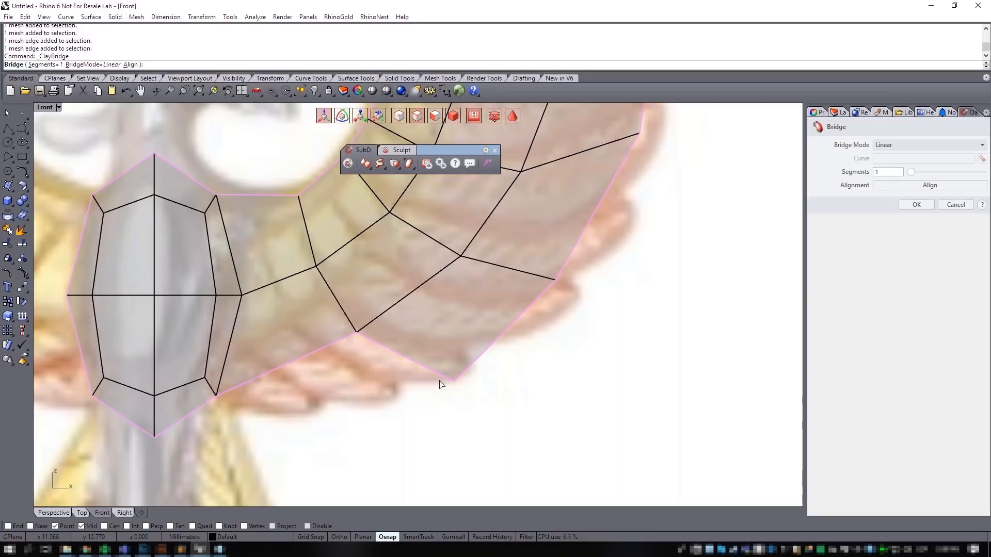
{"action": "left_click", "coordinate": [916, 205]}
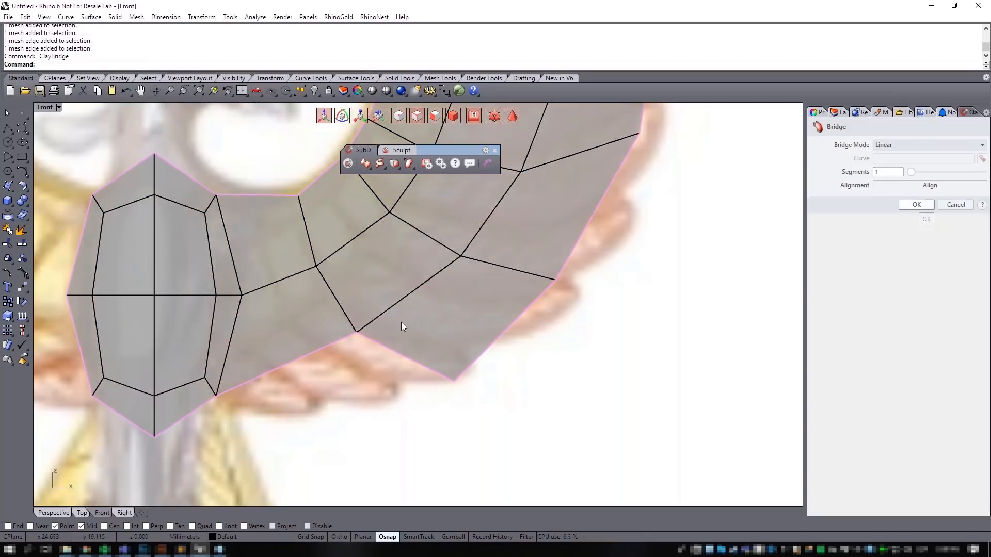
- Extrude the bridge face's lower edge over the bottom pink feathers, scale it down to a feather tip, and deselect it
{"action": "scroll", "coordinate": [401, 322], "scroll_direction": "down", "scroll_amount": 3}
{"action": "scroll", "coordinate": [351, 333], "scroll_direction": "down", "scroll_amount": 4}
{"action": "scroll", "coordinate": [340, 341], "scroll_direction": "up", "scroll_amount": 4}
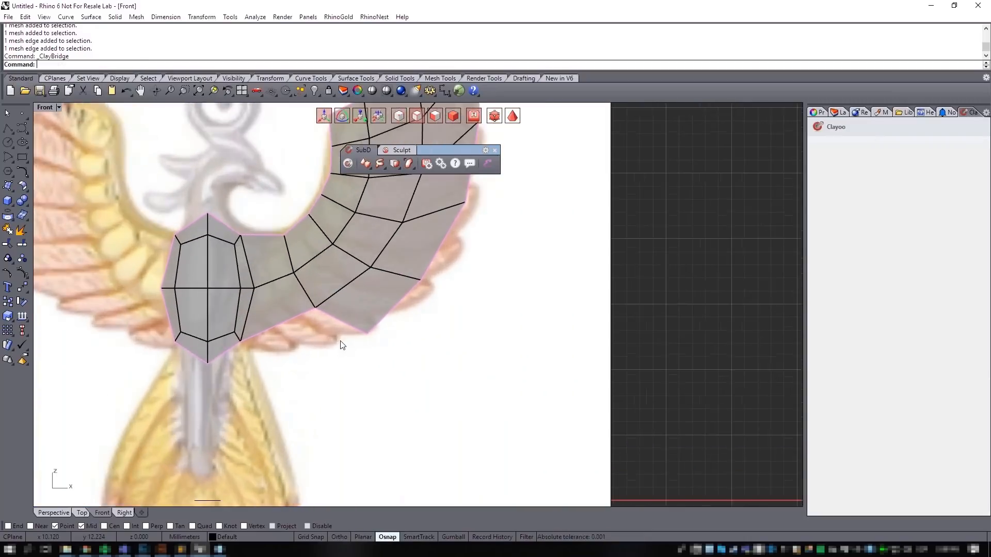
{"action": "scroll", "coordinate": [340, 345], "scroll_direction": "down", "scroll_amount": 3}
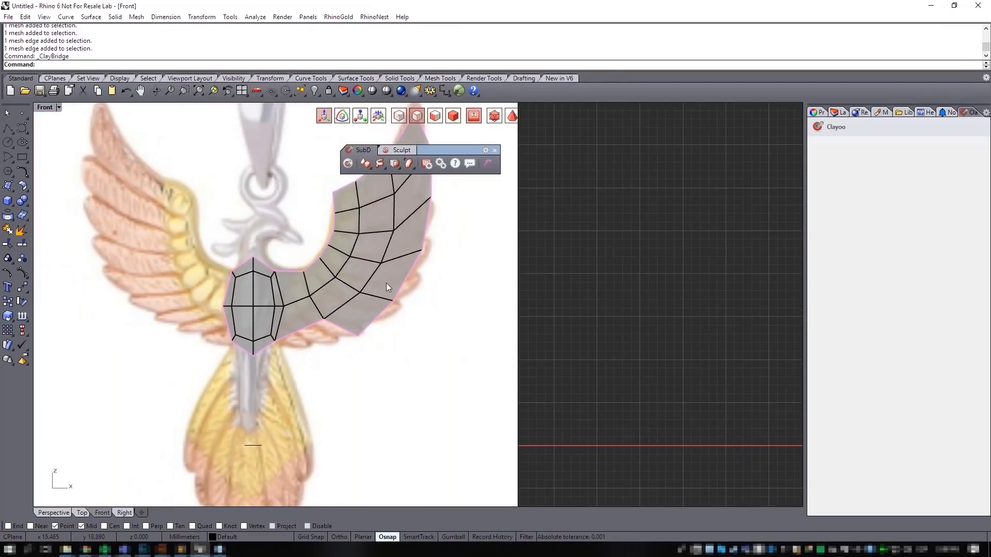
{"action": "scroll", "coordinate": [312, 374], "scroll_direction": "up", "scroll_amount": 3}
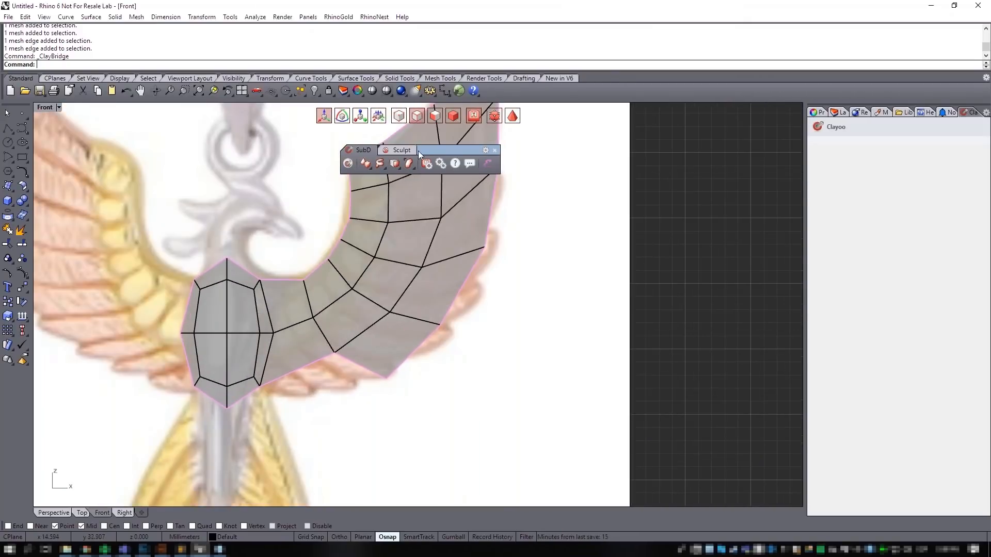
{"action": "scroll", "coordinate": [353, 317], "scroll_direction": "up", "scroll_amount": 4}
{"action": "left_click", "coordinate": [280, 330]}
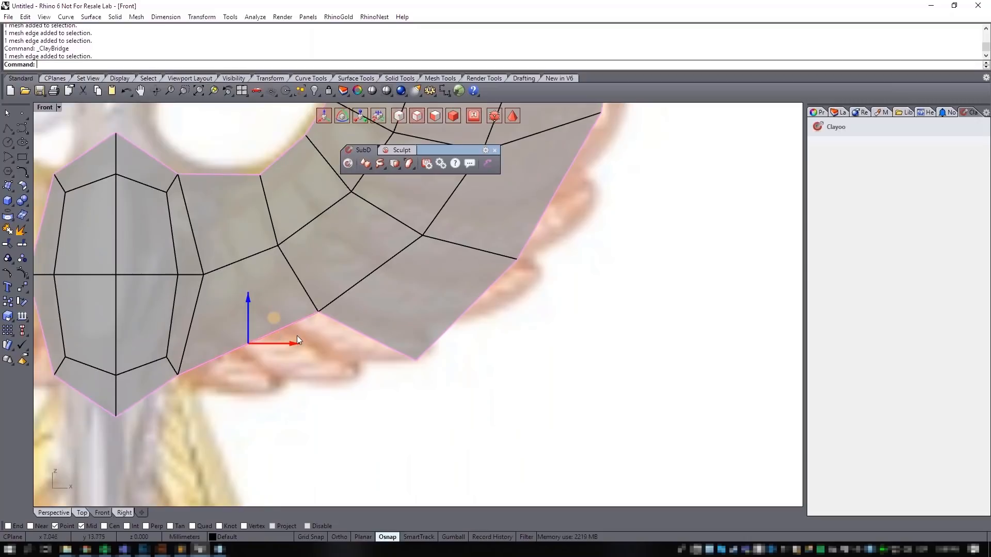
{"action": "scroll", "coordinate": [305, 342], "scroll_direction": "down", "scroll_amount": 2}
{"action": "scroll", "coordinate": [293, 315], "scroll_direction": "up", "scroll_amount": 1}
{"action": "left_click_drag", "start_coordinate": [272, 284], "coordinate": [336, 349]}
{"action": "key", "text": "r"}
{"action": "key", "text": "w"}
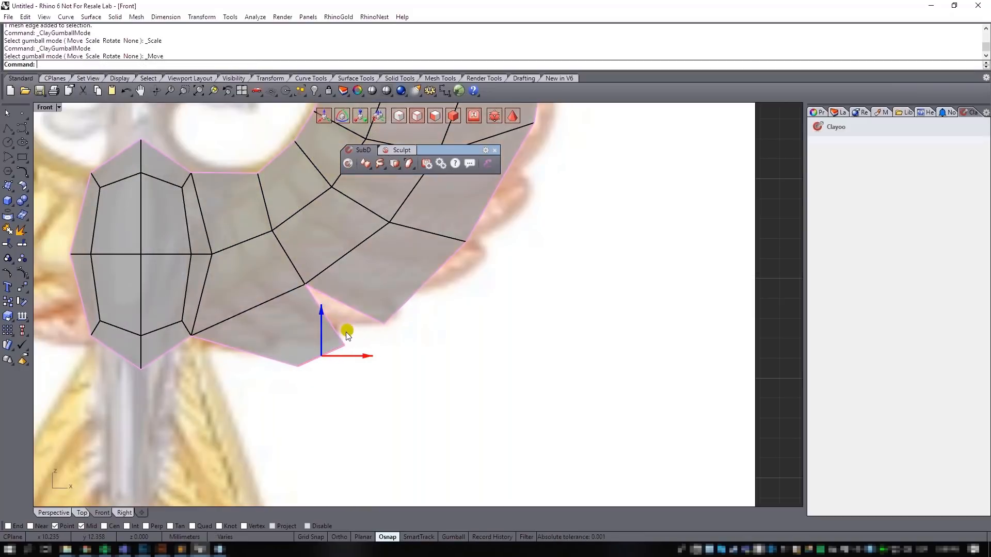
{"action": "scroll", "coordinate": [360, 328], "scroll_direction": "down", "scroll_amount": 5}
{"action": "scroll", "coordinate": [397, 315], "scroll_direction": "up", "scroll_amount": 3}
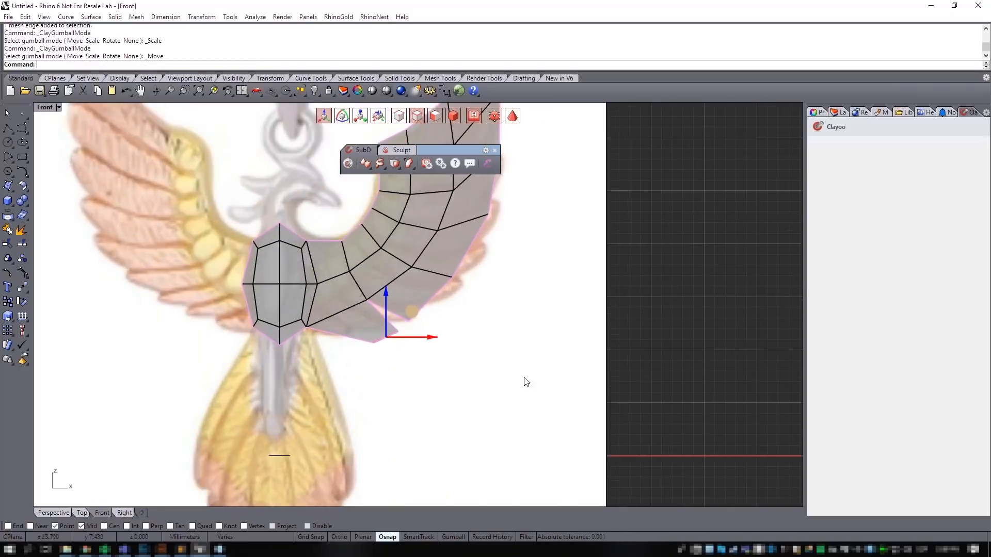
{"action": "left_click_drag", "start_coordinate": [411, 314], "coordinate": [409, 311]}
{"action": "left_click", "coordinate": [459, 299]}
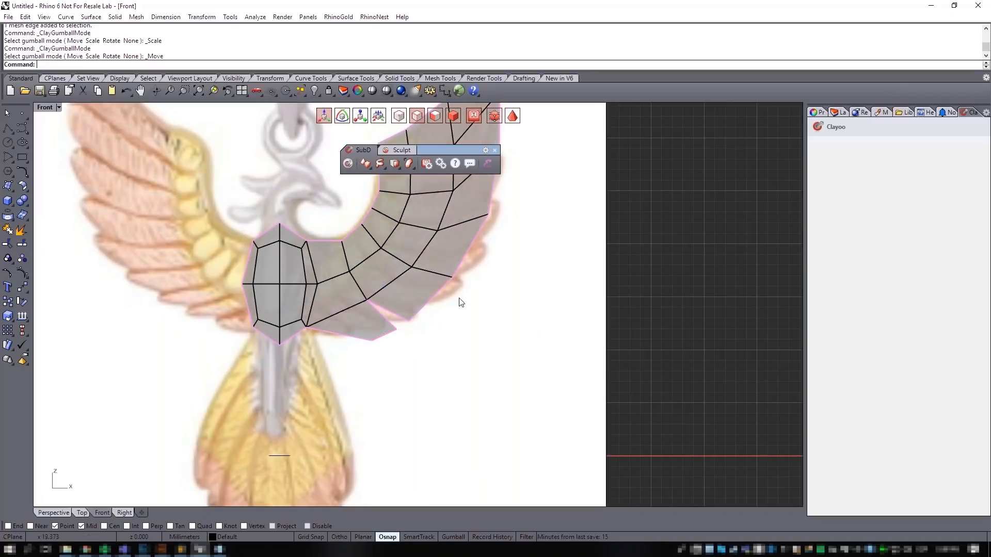
- Shift the cross edge in the upper part of the wing slightly inward along X and deselect it
{"action": "scroll", "coordinate": [458, 298], "scroll_direction": "down", "scroll_amount": 2}
{"action": "right_click_drag", "start_coordinate": [491, 279], "coordinate": [427, 343]}
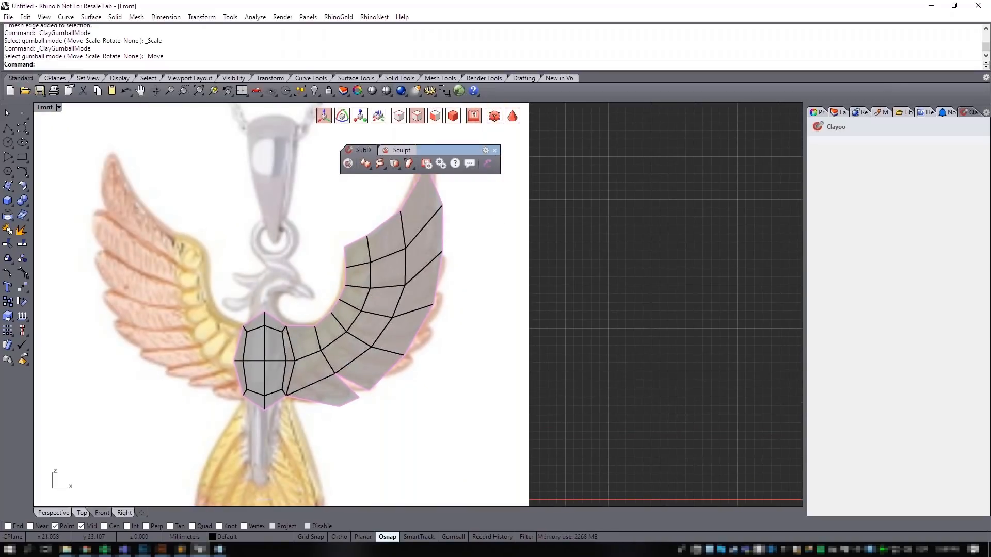
{"action": "left_click", "coordinate": [413, 227], "text": "ctrl+shift"}
{"action": "left_click_drag", "start_coordinate": [425, 290], "coordinate": [421, 290]}
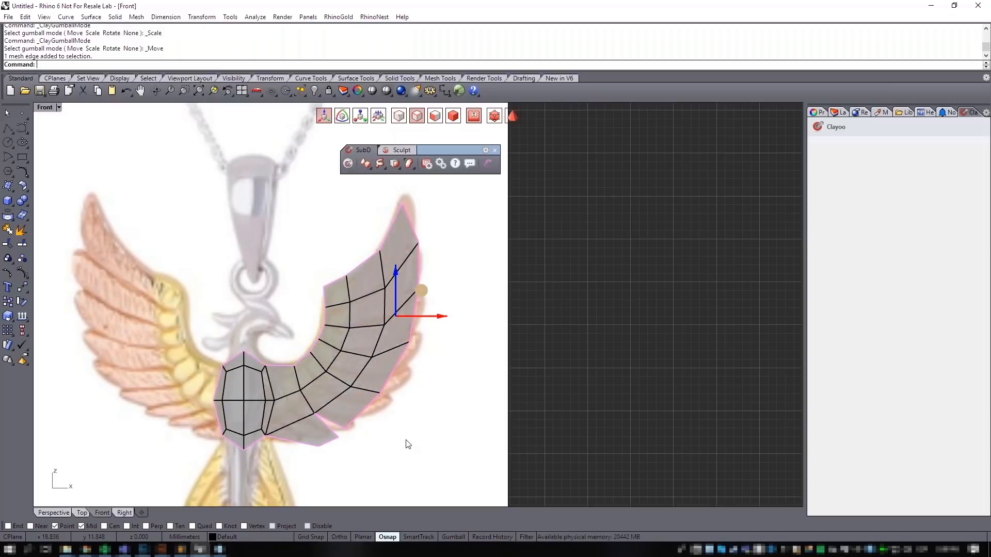
{"action": "scroll", "coordinate": [405, 442], "scroll_direction": "up", "scroll_amount": 3}
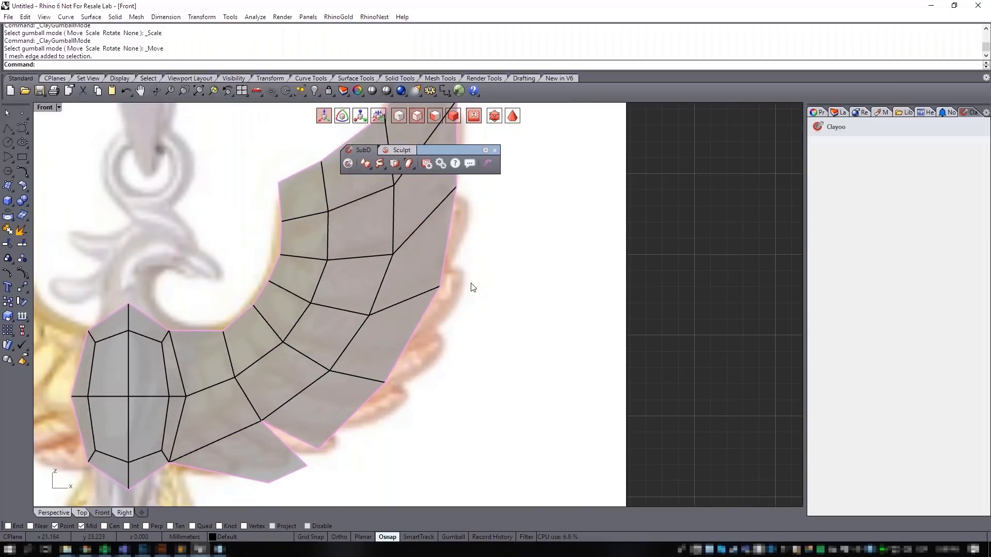
- Extrude the wingtip's outer edge upward, and extrude the outer edge just below it outward as a separate feather tip
{"action": "right_click_drag", "start_coordinate": [471, 283], "coordinate": [451, 415]}
{"action": "scroll", "coordinate": [435, 341], "scroll_direction": "down", "scroll_amount": 2}
{"action": "right_click_drag", "start_coordinate": [441, 305], "coordinate": [428, 381]}
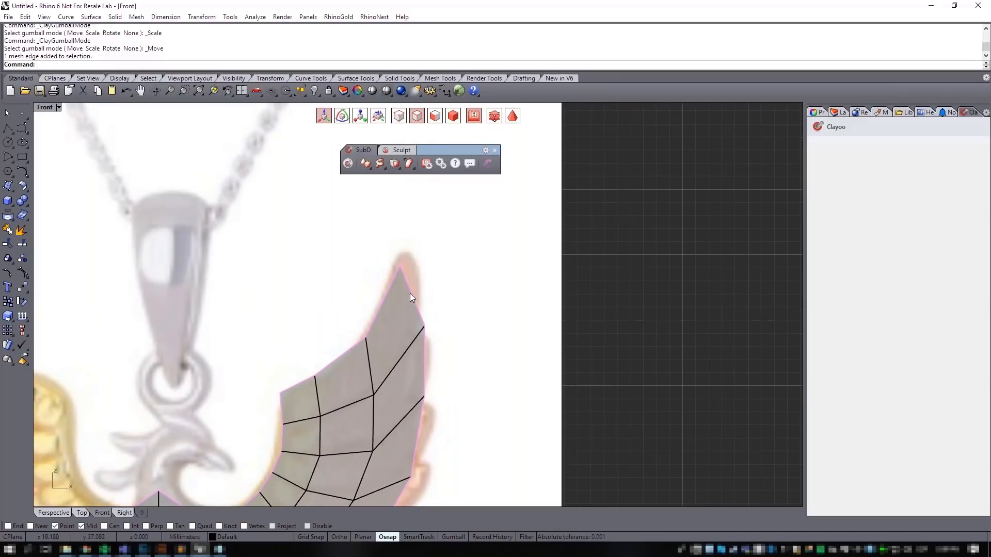
{"action": "left_click", "coordinate": [410, 293]}
{"action": "right_click_drag", "start_coordinate": [438, 268], "coordinate": [441, 291]}
{"action": "left_click_drag", "start_coordinate": [442, 293], "coordinate": [450, 249]}
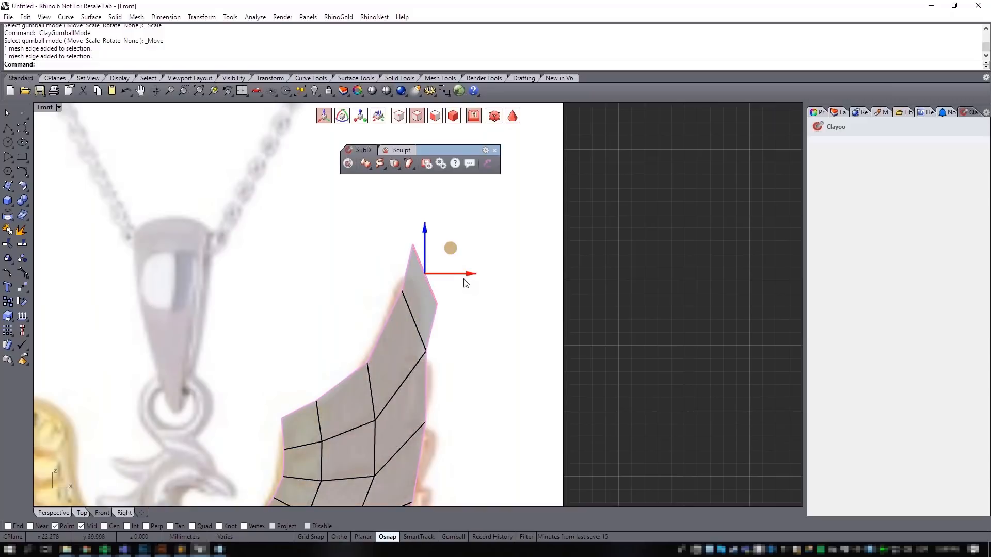
{"action": "left_click", "coordinate": [425, 375]}
{"action": "left_click_drag", "start_coordinate": [463, 351], "coordinate": [473, 326]}
- Extrude the next two outer edges down the wing outward and upward as individual feather tips
{"action": "right_click_drag", "start_coordinate": [480, 382], "coordinate": [473, 276]}
{"action": "left_click", "coordinate": [416, 353]}
{"action": "left_click_drag", "start_coordinate": [439, 329], "coordinate": [471, 309]}
{"action": "left_click", "coordinate": [387, 428]}
{"action": "left_click_drag", "start_coordinate": [411, 405], "coordinate": [442, 395]}
- Extrude the lowest outer edge of the wing outward as another feather tip and deselect it
{"action": "right_click_drag", "start_coordinate": [442, 395], "coordinate": [462, 236]}
{"action": "left_click", "coordinate": [351, 344]}
{"action": "left_click_drag", "start_coordinate": [382, 319], "coordinate": [417, 320], "text": "alt"}
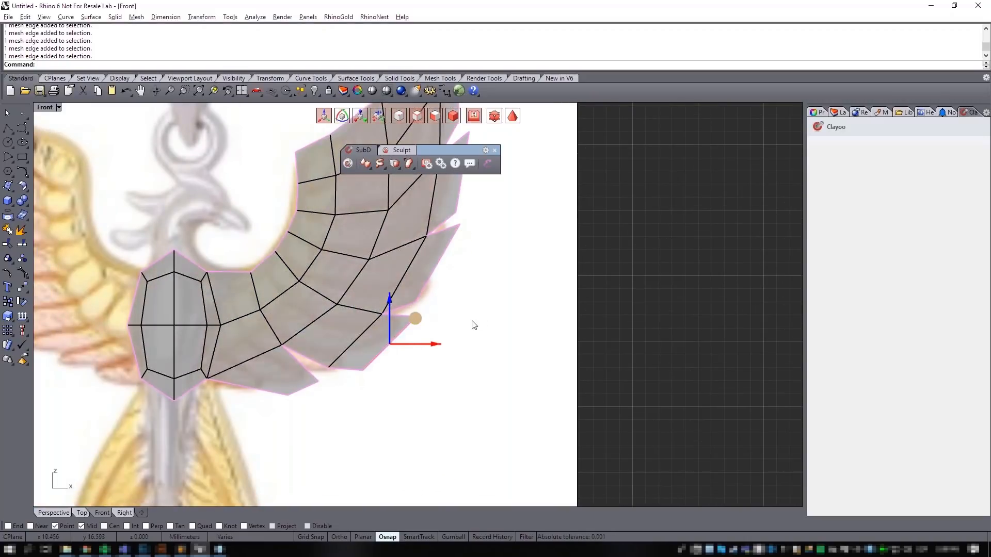
{"action": "left_click", "coordinate": [480, 317]}
{"action": "scroll", "coordinate": [480, 311], "scroll_direction": "down", "scroll_amount": 6}
{"action": "right_click_drag", "start_coordinate": [479, 317], "coordinate": [509, 344]}
{"action": "scroll", "coordinate": [438, 301], "scroll_direction": "up", "scroll_amount": 2}
{"action": "right_click_drag", "start_coordinate": [459, 296], "coordinate": [467, 330]}
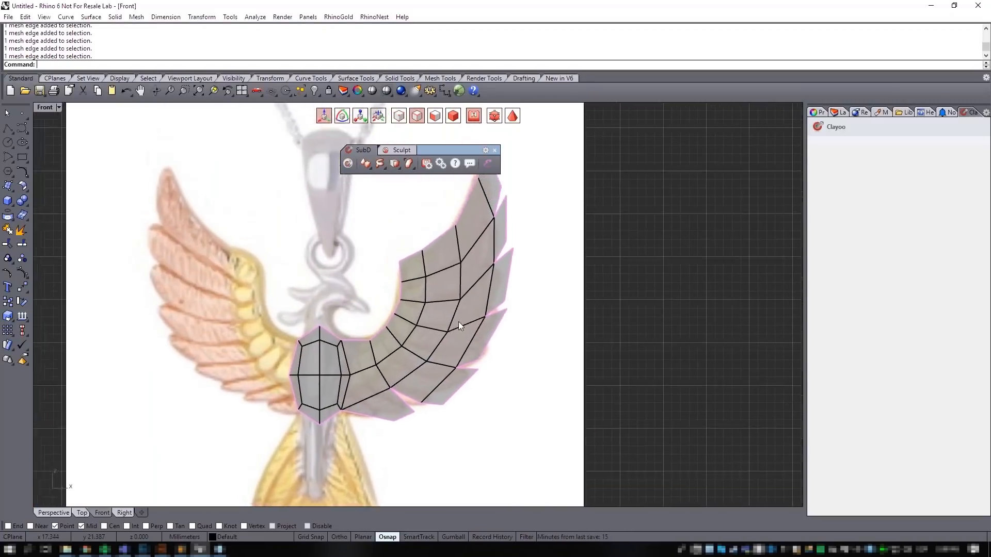
- Switch to the smoothed display and adjust the outer edge of the wing's second feather tip to follow the reference
{"action": "key", "text": "Tab"}
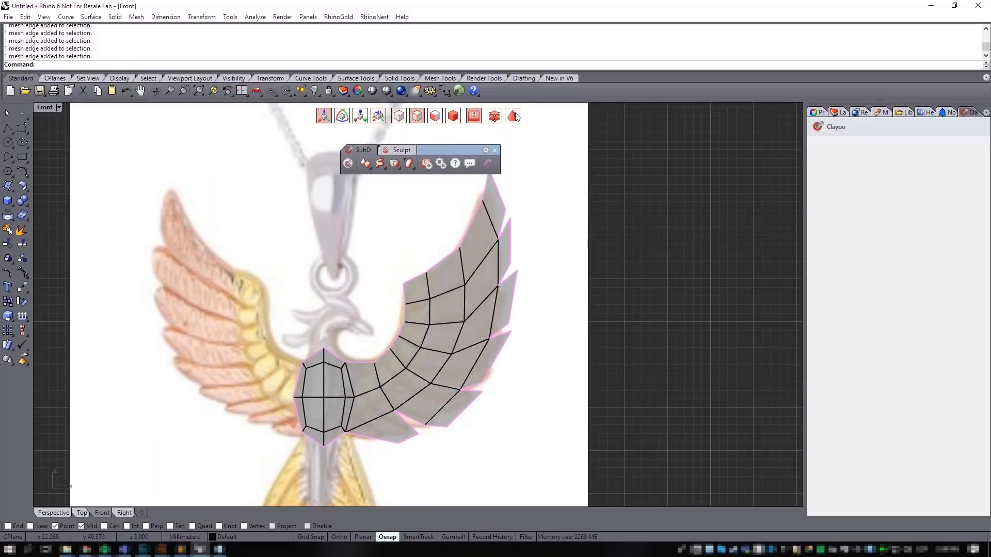
{"action": "scroll", "coordinate": [549, 255], "scroll_direction": "up", "scroll_amount": 2}
{"action": "right_click_drag", "start_coordinate": [540, 256], "coordinate": [556, 290]}
{"action": "left_click", "coordinate": [500, 213]}
{"action": "right_click_drag", "start_coordinate": [543, 257], "coordinate": [545, 291]}
{"action": "left_click_drag", "start_coordinate": [528, 212], "coordinate": [555, 265]}
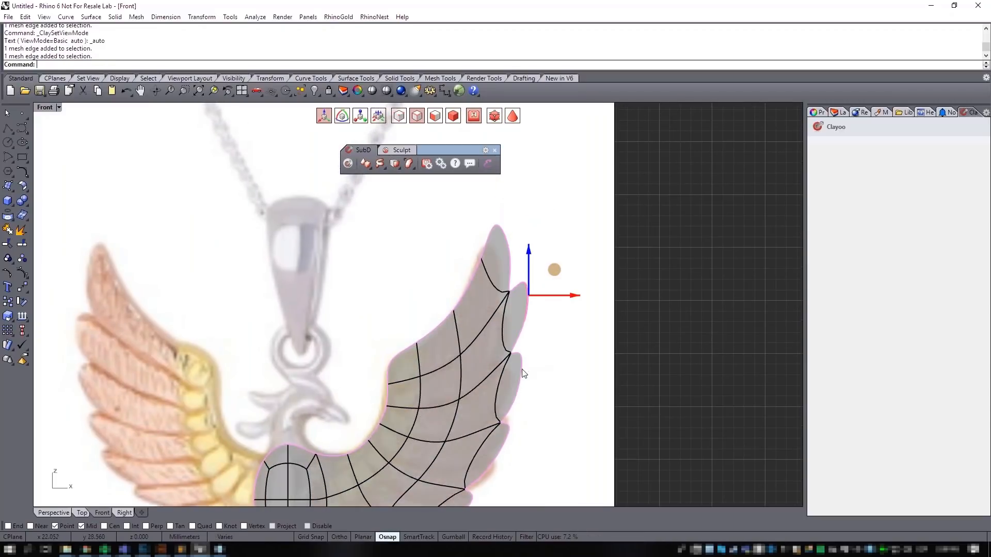
- Select the outer edges of the third and fourth feather tips, reposition the fourth one, and return to the control-cage display
{"action": "left_click", "coordinate": [524, 372]}
{"action": "right_click_drag", "start_coordinate": [507, 450], "coordinate": [506, 368]}
{"action": "left_click", "coordinate": [505, 364]}
{"action": "left_click", "coordinate": [530, 333]}
{"action": "left_click", "coordinate": [504, 357]}
{"action": "key", "text": "Tab"}
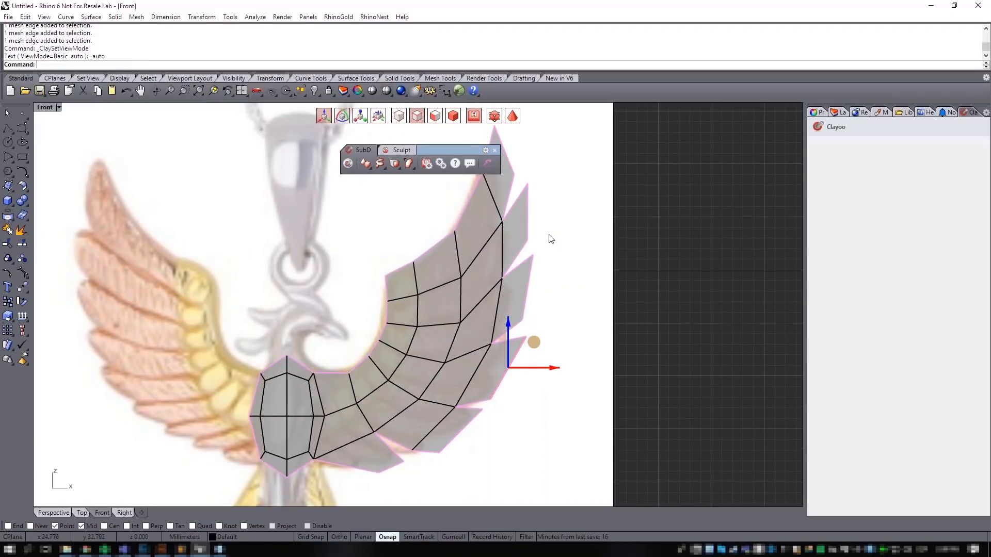
- Shorten and rotate the outer edge of the fourth feather tip from the top to match the reference feather
{"action": "scroll", "coordinate": [551, 239], "scroll_direction": "down", "scroll_amount": 2}
{"action": "key", "text": "r"}
{"action": "left_click_drag", "start_coordinate": [542, 317], "coordinate": [542, 329]}
{"action": "key", "text": "e"}
{"action": "key", "text": "w"}
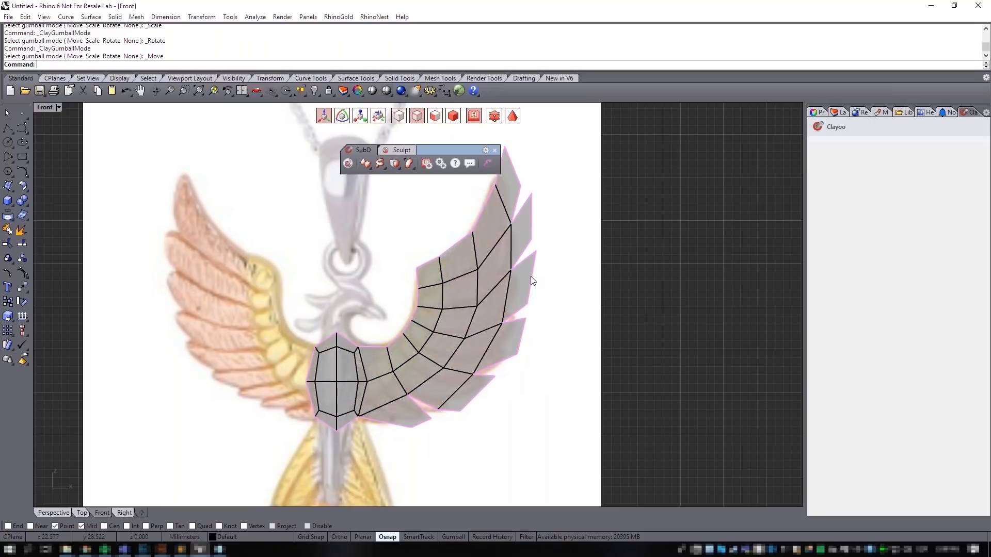
- Rotate and shorten the outer edge of the third feather tip from the top
{"action": "left_click", "coordinate": [530, 276]}
{"action": "key", "text": "e"}
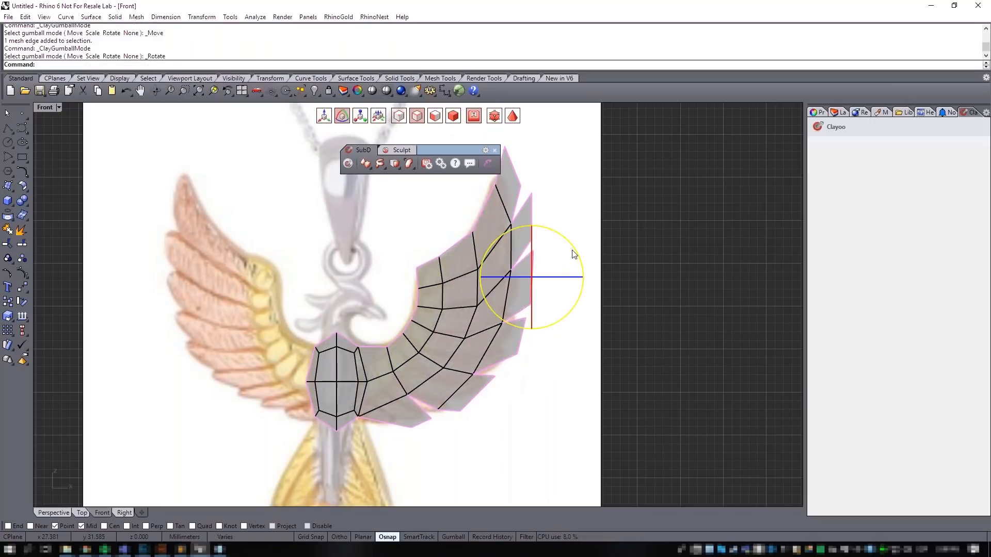
{"action": "key", "text": "r"}
{"action": "key", "text": "w"}
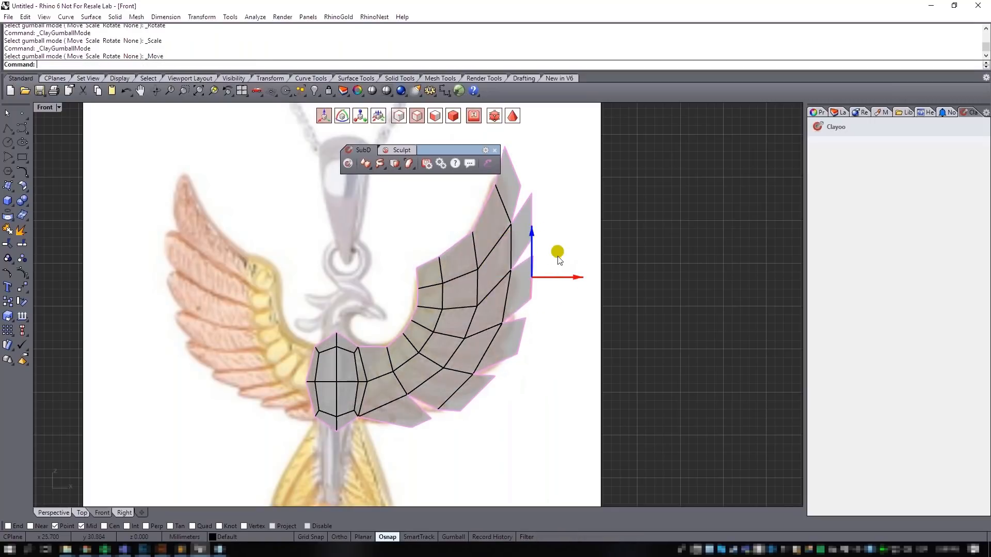
- Shorten, rotate and reposition the outer edge of the second feather tip, and preview the wing in smoothed display
{"action": "right_click_drag", "start_coordinate": [574, 193], "coordinate": [570, 221]}
{"action": "left_click", "coordinate": [527, 245]}
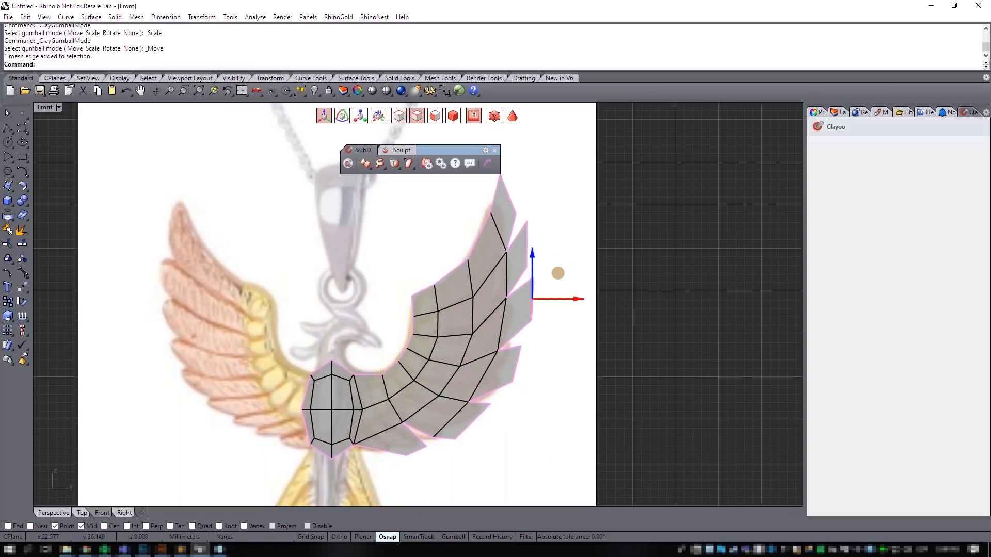
{"action": "key", "text": "r"}
{"action": "left_click_drag", "start_coordinate": [544, 227], "coordinate": [541, 230]}
{"action": "key", "text": "e"}
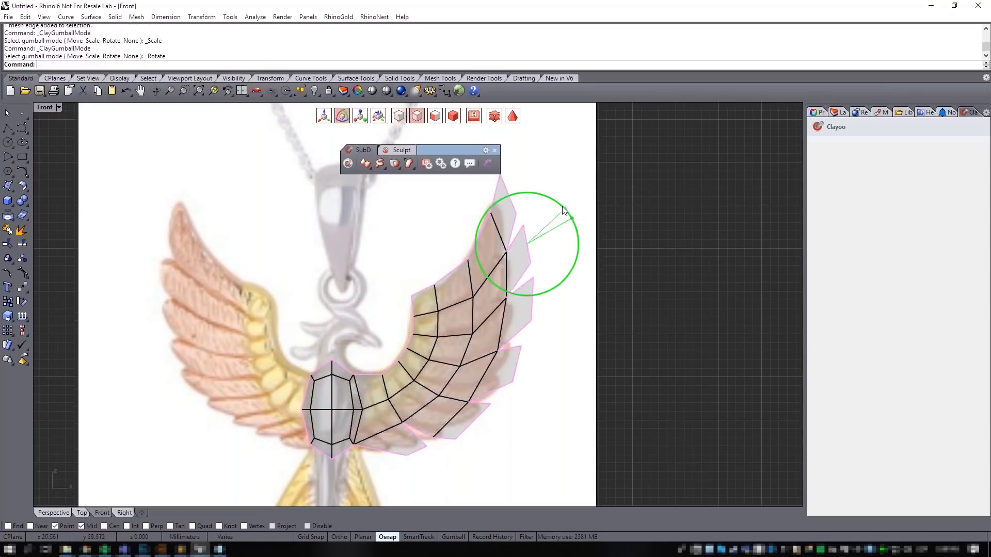
{"action": "key", "text": "r"}
{"action": "key", "text": "w"}
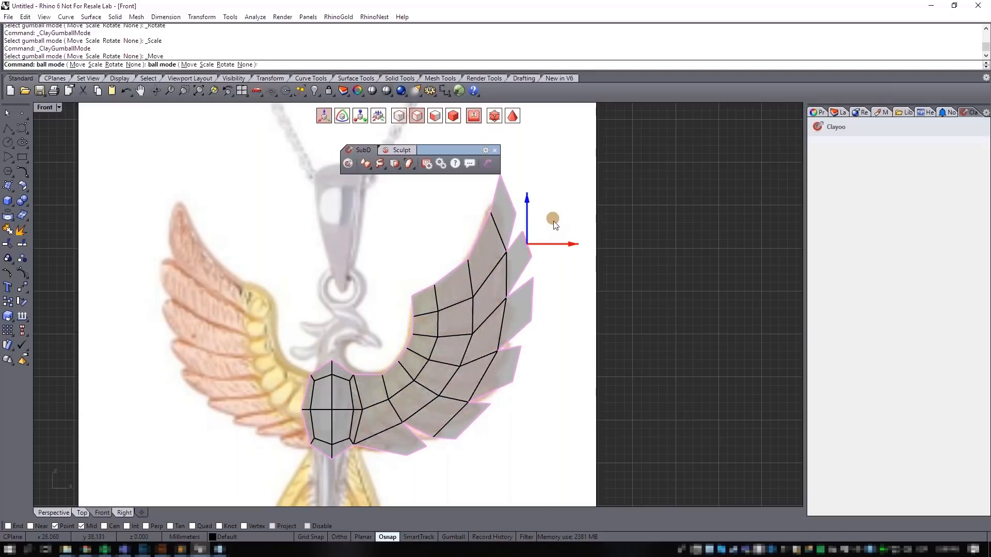
{"action": "left_click", "coordinate": [553, 219]}
{"action": "scroll", "coordinate": [608, 313], "scroll_direction": "down", "scroll_amount": 2}
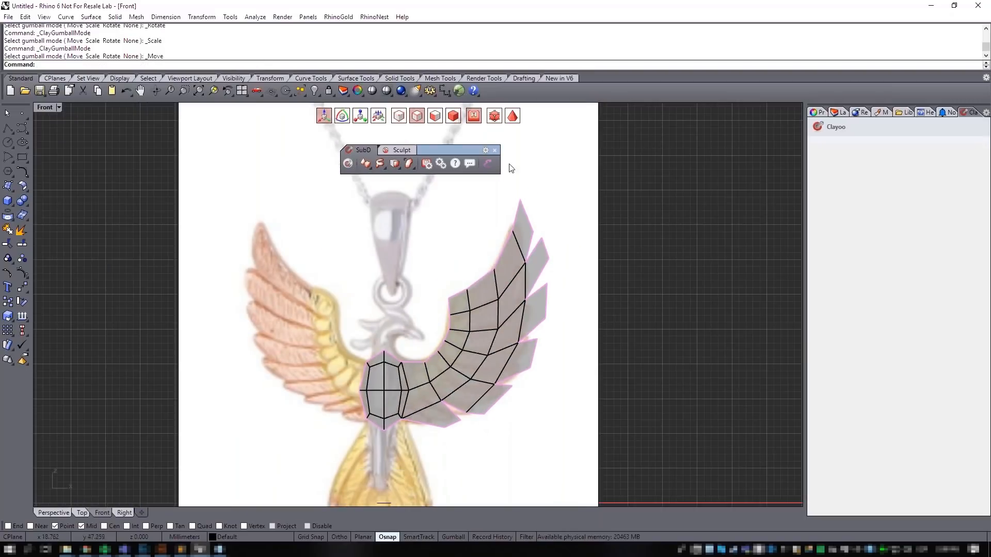
{"action": "left_click", "coordinate": [513, 119]}
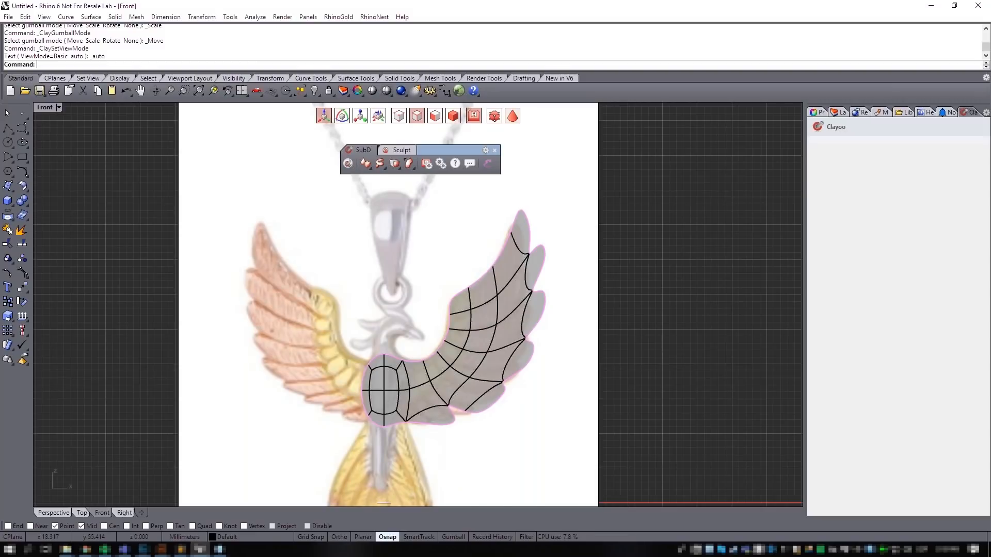
{"action": "left_click", "coordinate": [513, 117]}
- Weld together the two neighbouring corner vertices where the lowest two feather tips of the wing meet
{"action": "scroll", "coordinate": [450, 391], "scroll_direction": "up", "scroll_amount": 6}
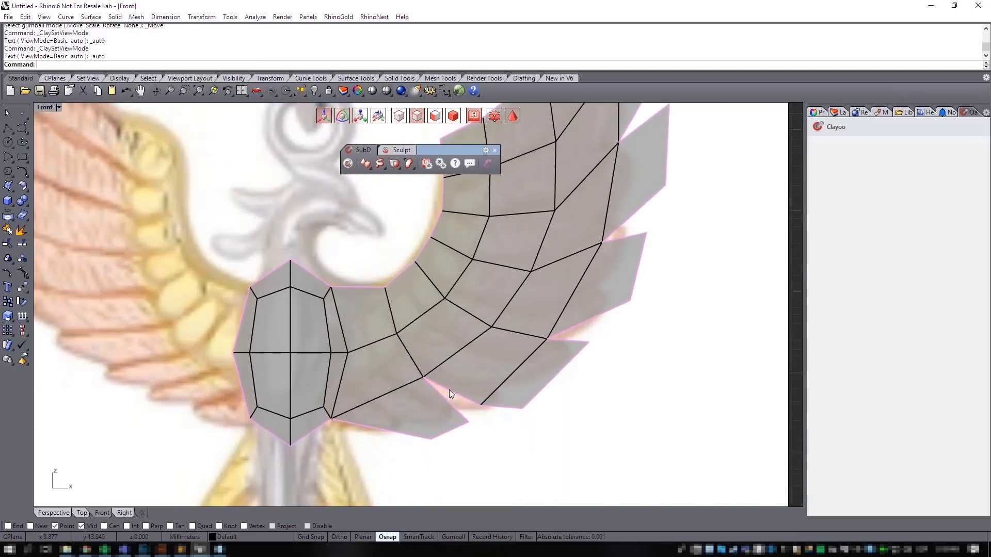
{"action": "right_click_drag", "start_coordinate": [464, 413], "coordinate": [456, 374]}
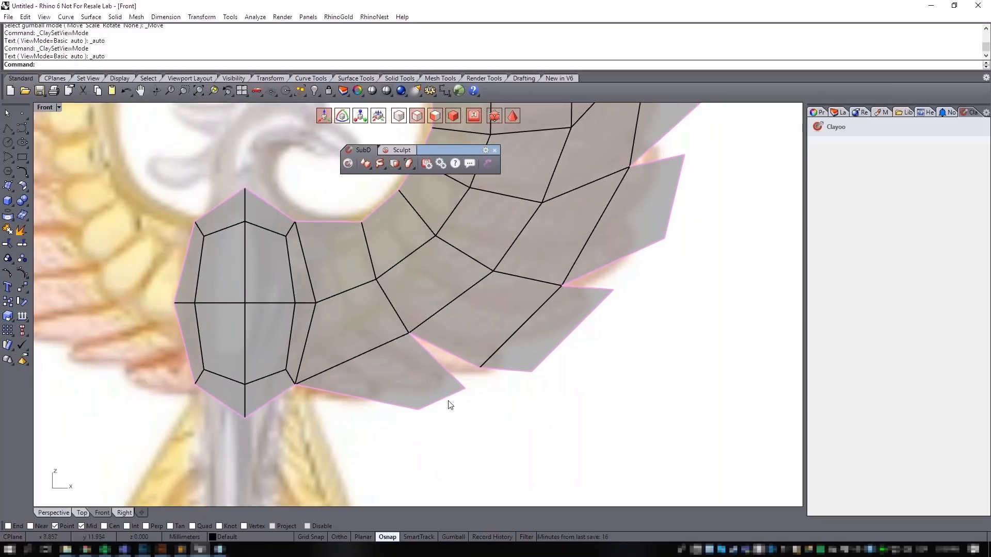
{"action": "key", "text": "a"}
{"action": "left_click_drag", "start_coordinate": [493, 408], "coordinate": [458, 358]}
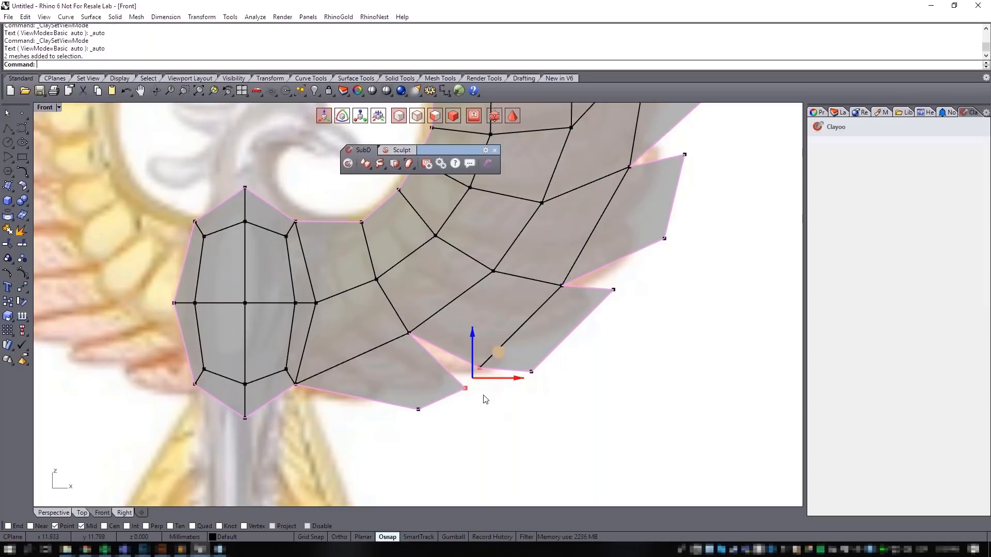
{"action": "left_click", "coordinate": [400, 169]}
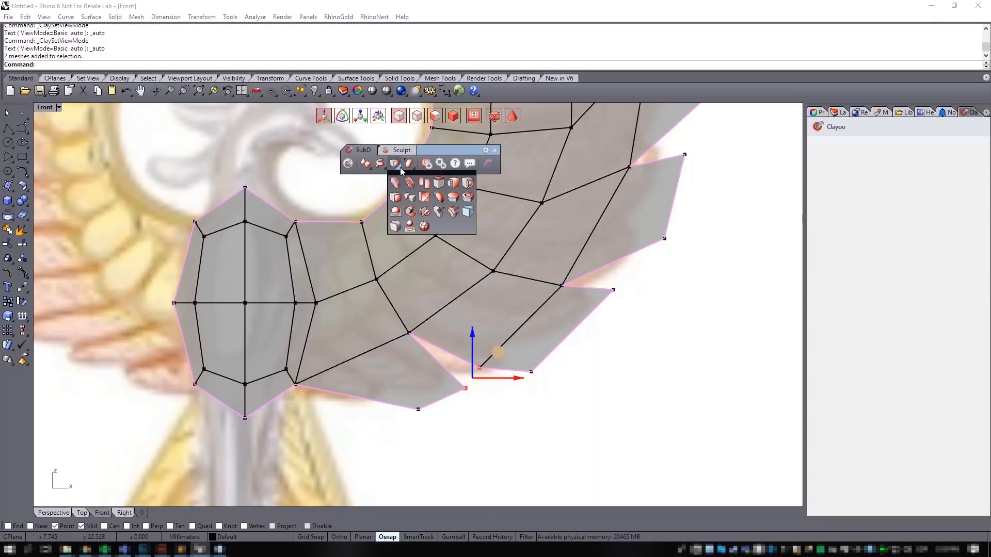
{"action": "left_click", "coordinate": [410, 198]}
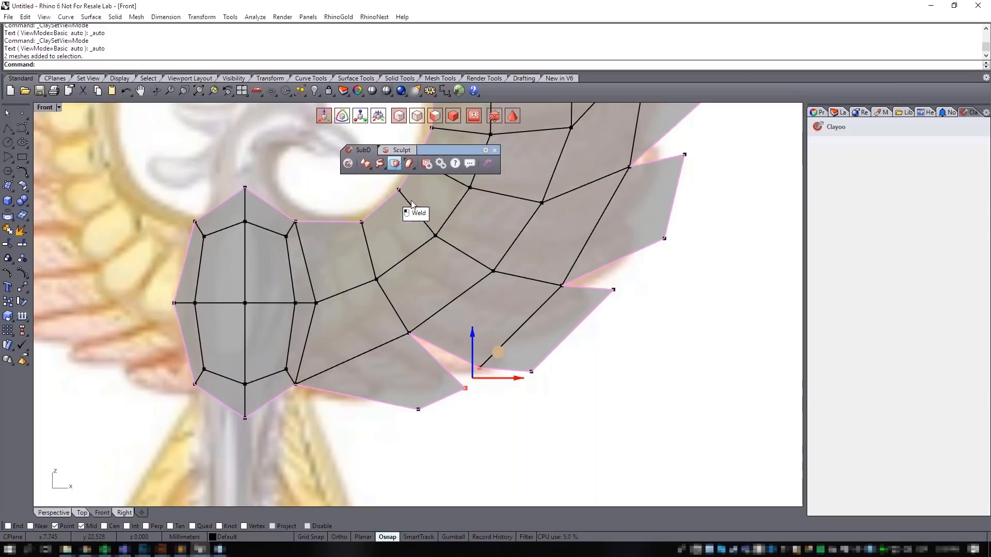
- Move the welded vertex slightly upward, pull the lowest feather's bottom corner vertex inward, and clear the selection
{"action": "left_click_drag", "start_coordinate": [483, 396], "coordinate": [492, 341]}
{"action": "left_click_drag", "start_coordinate": [449, 451], "coordinate": [409, 371]}
{"action": "key", "text": "Escape"}
- Extrude the lowest outer edge of the wing outward as a new feather tip, scale and rotate it, and show it smoothed
{"action": "left_click", "coordinate": [436, 377], "text": "ctrl+shift"}
{"action": "left_click_drag", "start_coordinate": [450, 354], "coordinate": [500, 380], "text": "ctrl"}
{"action": "key", "text": "r"}
{"action": "key", "text": "r"}
{"action": "scroll", "coordinate": [548, 246], "scroll_direction": "down", "scroll_amount": 5}
{"action": "key", "text": "Tab"}
{"action": "scroll", "coordinate": [586, 259], "scroll_direction": "down", "scroll_amount": 4}
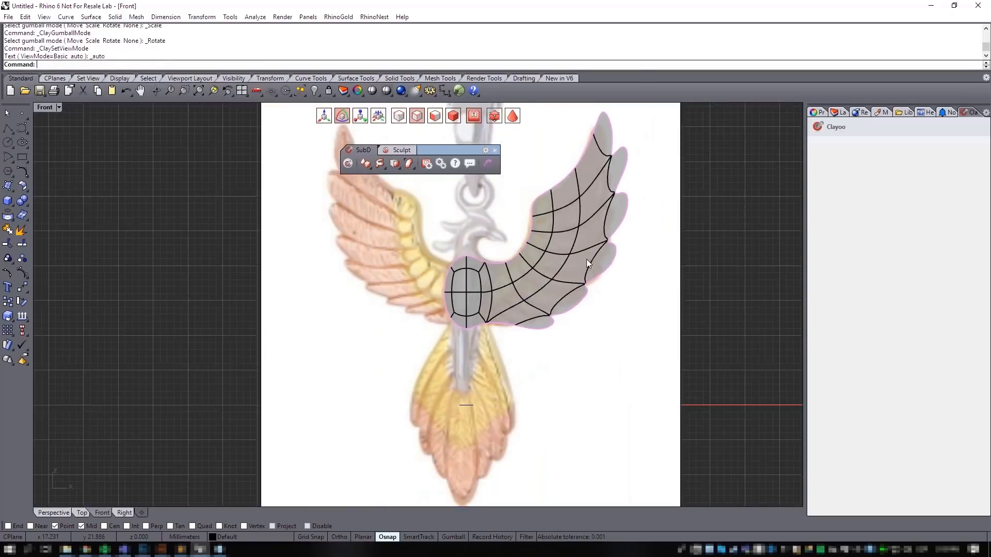
- Move the outer edge of the lowest feather tip slightly outward and deselect it
{"action": "scroll", "coordinate": [586, 259], "scroll_direction": "down", "scroll_amount": 2}
{"action": "scroll", "coordinate": [570, 307], "scroll_direction": "up", "scroll_amount": 4}
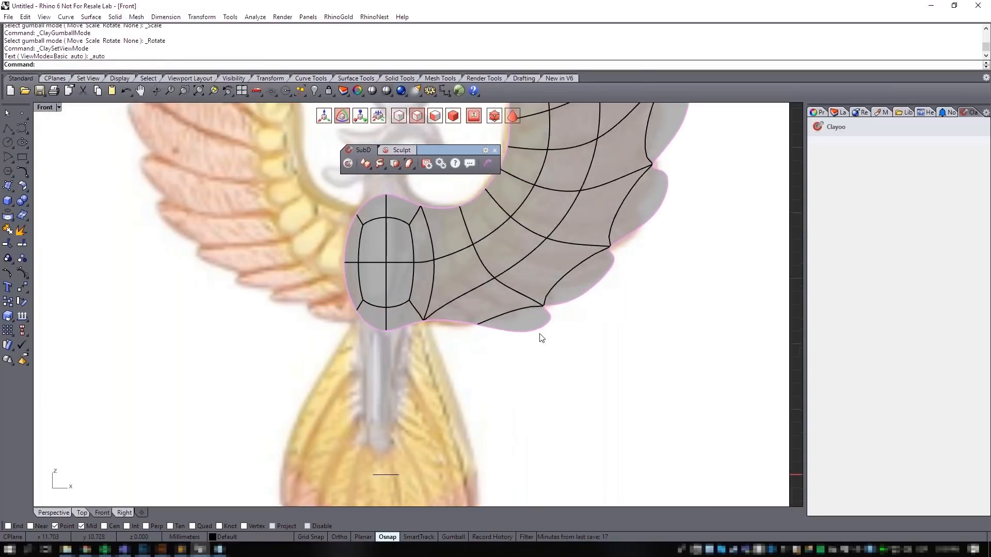
{"action": "left_click", "coordinate": [543, 328]}
{"action": "left_click", "coordinate": [324, 116]}
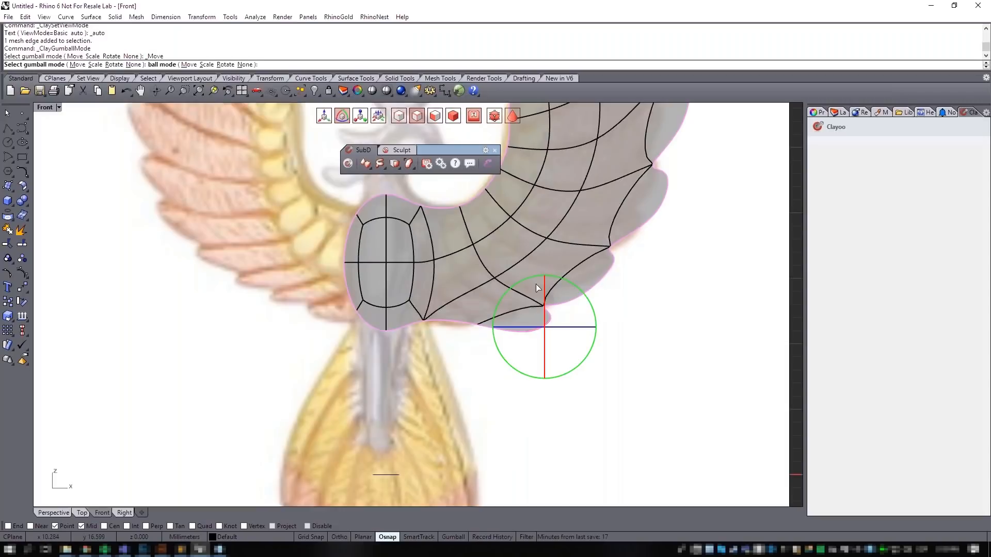
{"action": "left_click_drag", "start_coordinate": [568, 305], "coordinate": [575, 309]}
{"action": "left_click", "coordinate": [654, 308]}
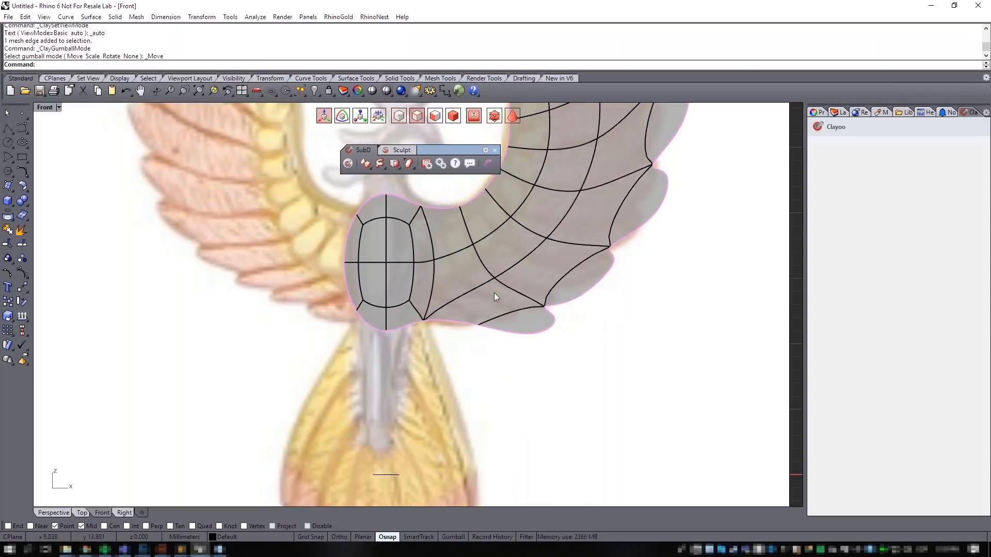
{"action": "scroll", "coordinate": [510, 282], "scroll_direction": "down", "scroll_amount": 2}
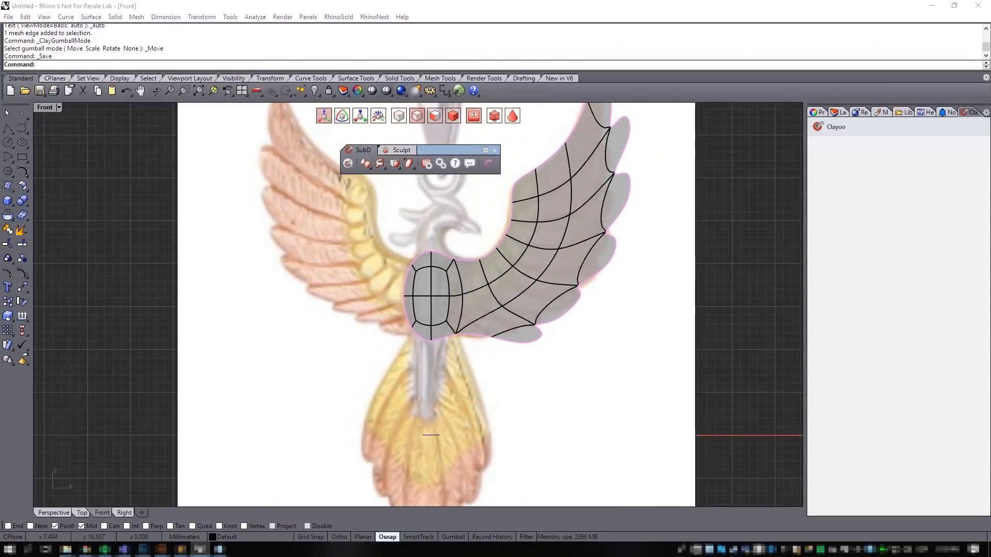
- Save the model as phoenix in the Design Files folder
{"action": "key", "text": "ctrl+s"}
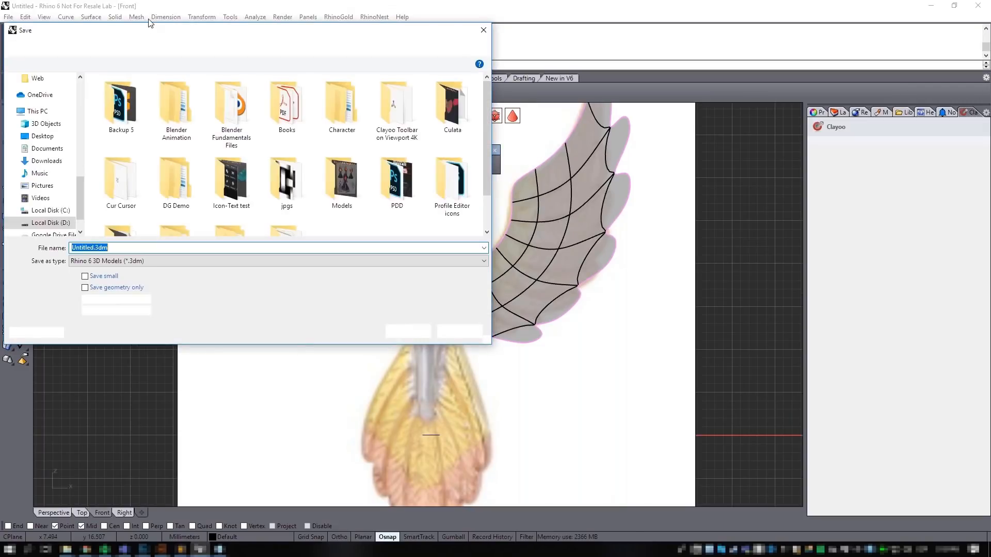
{"action": "type", "text": "phoenix"}
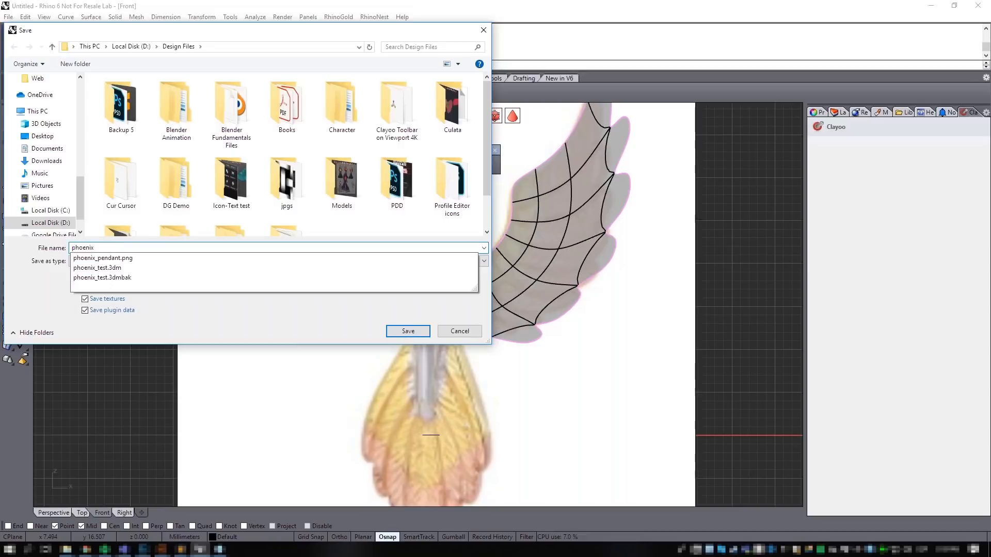
{"action": "key", "text": "Return"}
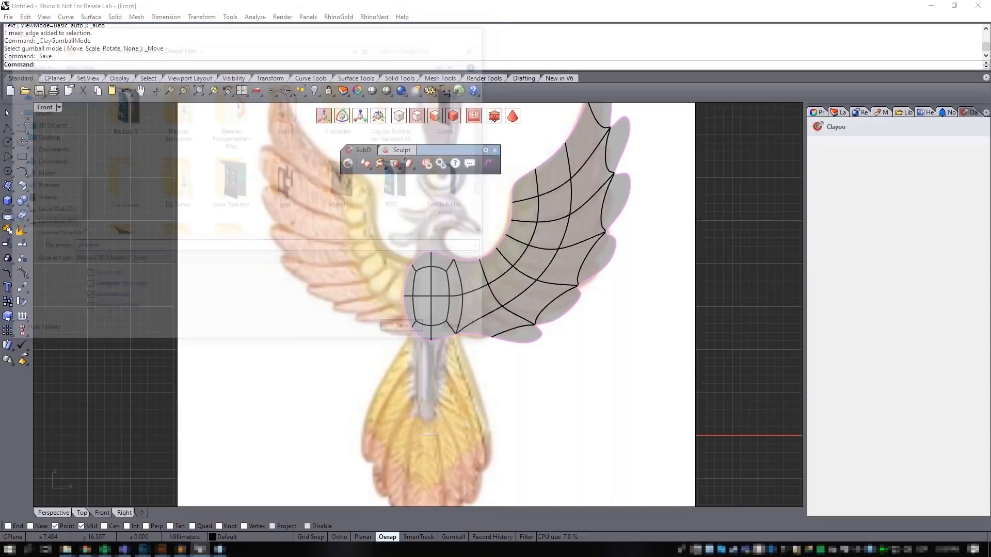
- Return to the control-cage display and extrude the body's two bottom edges downward to start the tail stem
{"action": "scroll", "coordinate": [546, 311], "scroll_direction": "down", "scroll_amount": 2}
{"action": "scroll", "coordinate": [504, 301], "scroll_direction": "up", "scroll_amount": 2}
{"action": "right_click_drag", "start_coordinate": [374, 307], "coordinate": [357, 340]}
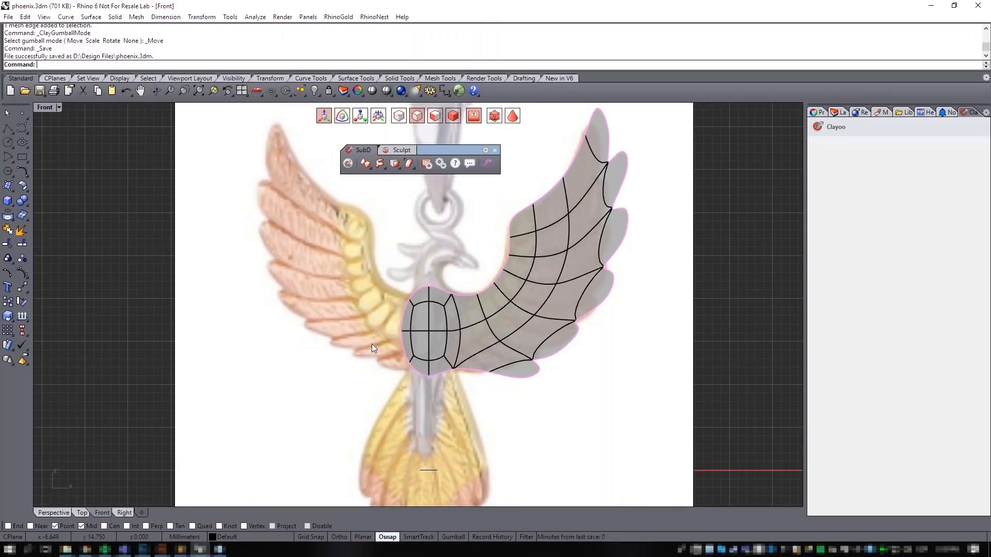
{"action": "scroll", "coordinate": [497, 397], "scroll_direction": "up", "scroll_amount": 8}
{"action": "right_click_drag", "start_coordinate": [468, 405], "coordinate": [359, 317]}
{"action": "scroll", "coordinate": [448, 341], "scroll_direction": "down", "scroll_amount": 4}
{"action": "left_click", "coordinate": [513, 118]}
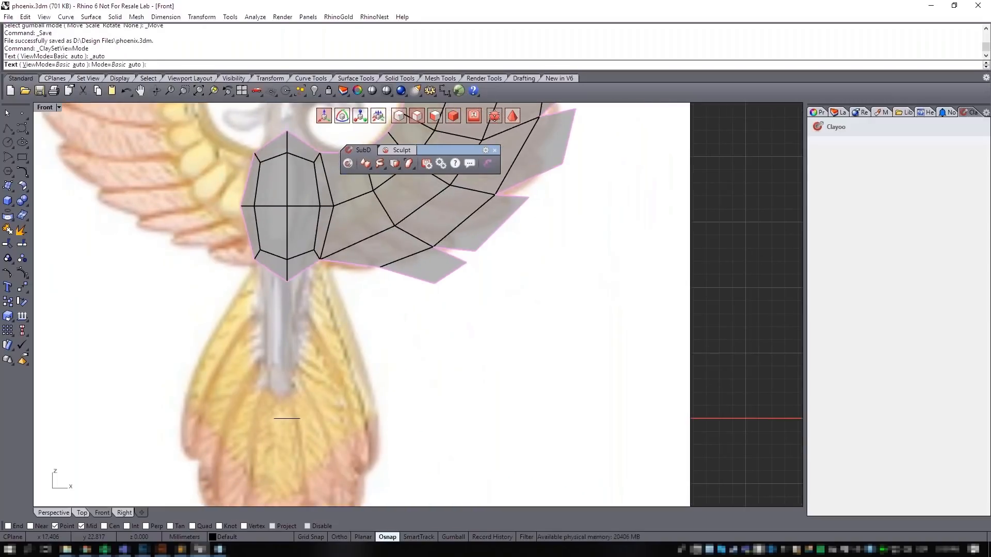
{"action": "right_click_drag", "start_coordinate": [366, 313], "coordinate": [302, 329]}
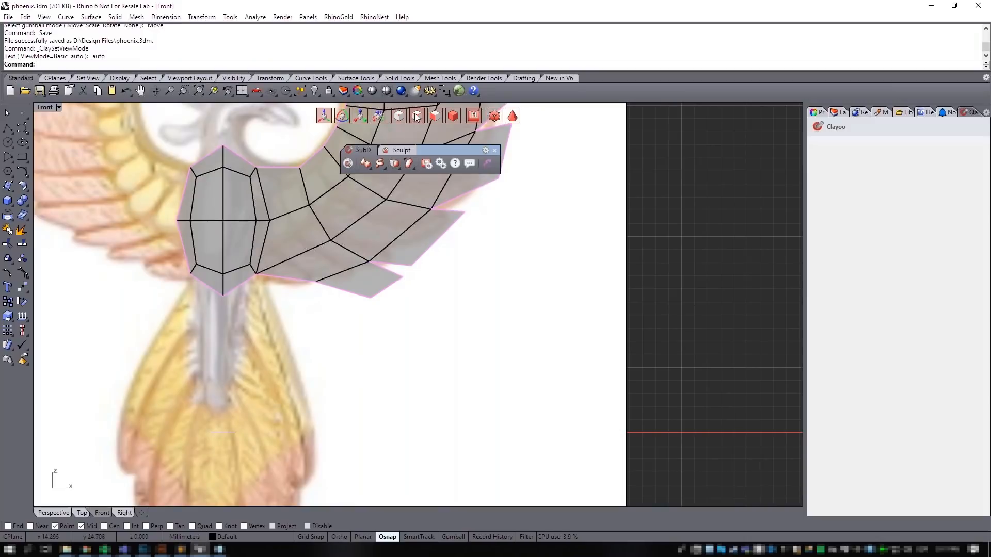
{"action": "left_click", "coordinate": [213, 289], "text": "ctrl+shift"}
{"action": "left_click", "coordinate": [231, 292], "text": "ctrl+shift"}
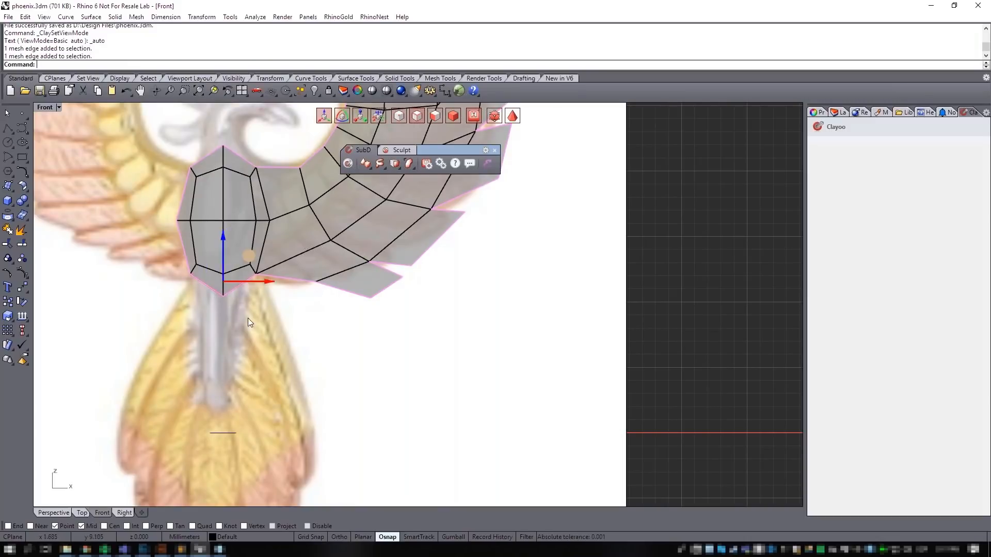
{"action": "right_click_drag", "start_coordinate": [241, 316], "coordinate": [255, 273]}
{"action": "left_click_drag", "start_coordinate": [240, 213], "coordinate": [238, 270], "text": "alt"}
- Extrude the stem's bottom edges downward into two more segments, narrowing each one toward the tail, and deselect them
{"action": "key", "text": "r"}
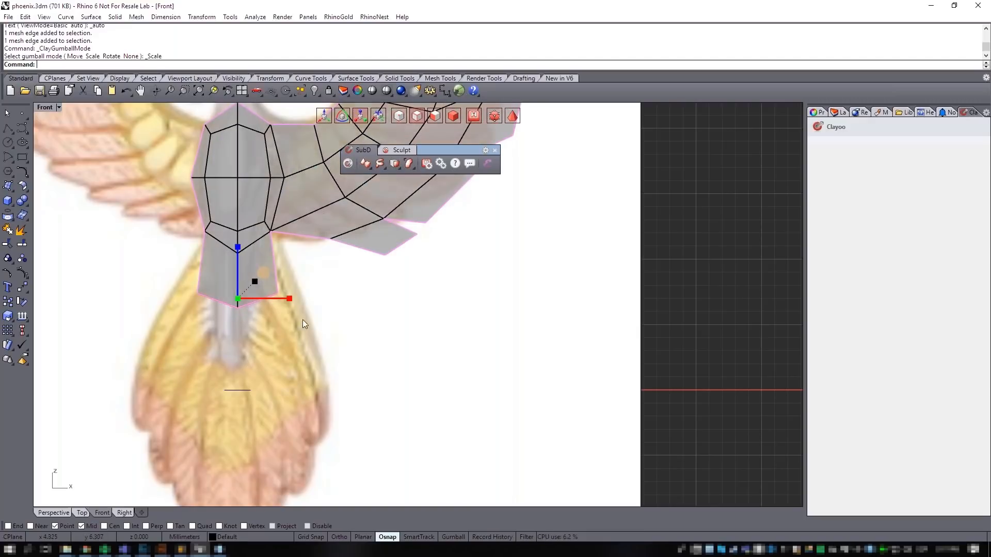
{"action": "key", "text": "w"}
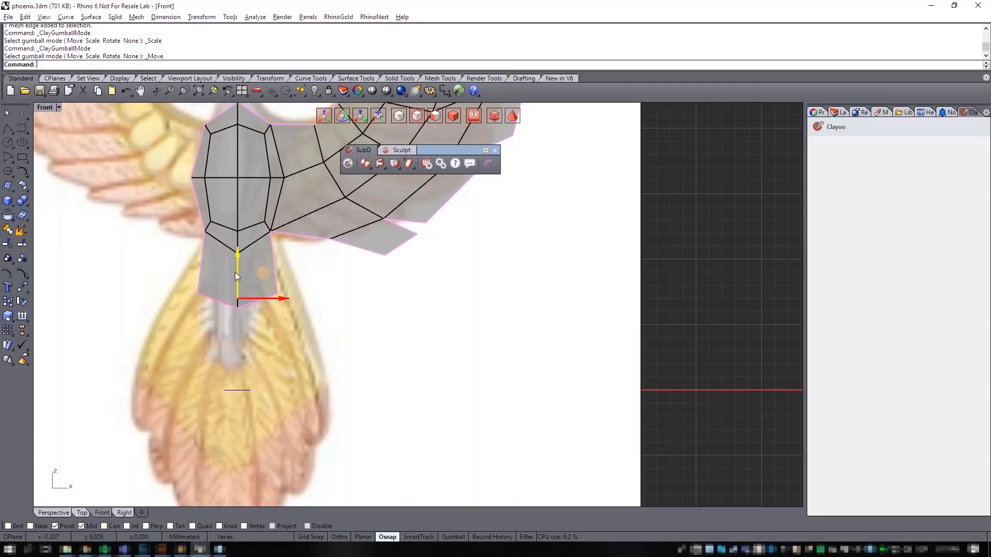
{"action": "left_click_drag", "start_coordinate": [236, 271], "coordinate": [256, 368], "text": "ctrl"}
{"action": "scroll", "coordinate": [251, 319], "scroll_direction": "down", "scroll_amount": 8}
{"action": "scroll", "coordinate": [251, 319], "scroll_direction": "up", "scroll_amount": 6}
{"action": "key", "text": "r"}
{"action": "key", "text": "w"}
{"action": "key", "text": "r"}
{"action": "scroll", "coordinate": [262, 382], "scroll_direction": "up", "scroll_amount": 4}
{"action": "key", "text": "Escape"}
{"action": "scroll", "coordinate": [371, 338], "scroll_direction": "down", "scroll_amount": 3}
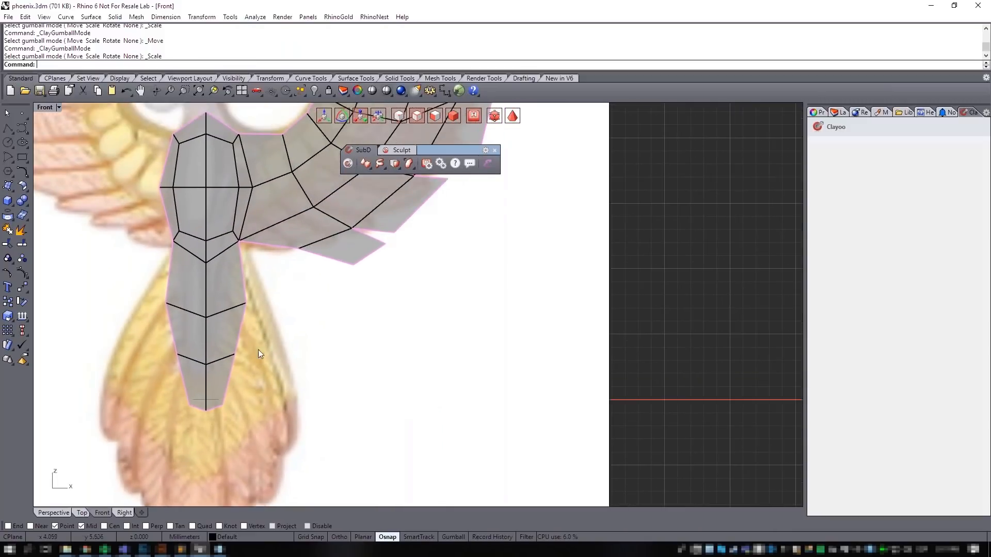
- Scale the stem's six faces narrower along X, narrow its lower four faces further, and deselect them
{"action": "scroll", "coordinate": [239, 271], "scroll_direction": "up", "scroll_amount": 2}
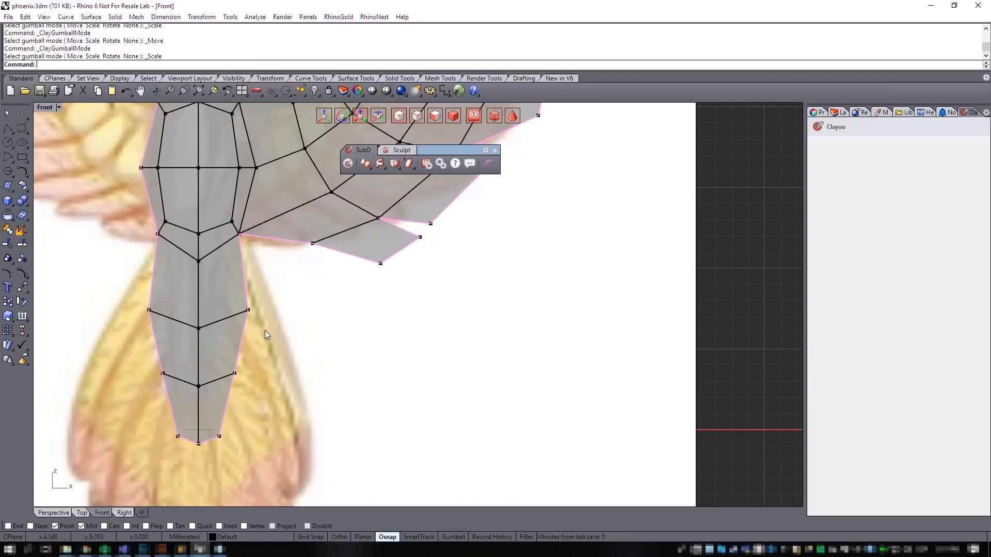
{"action": "left_click_drag", "start_coordinate": [230, 429], "coordinate": [138, 273]}
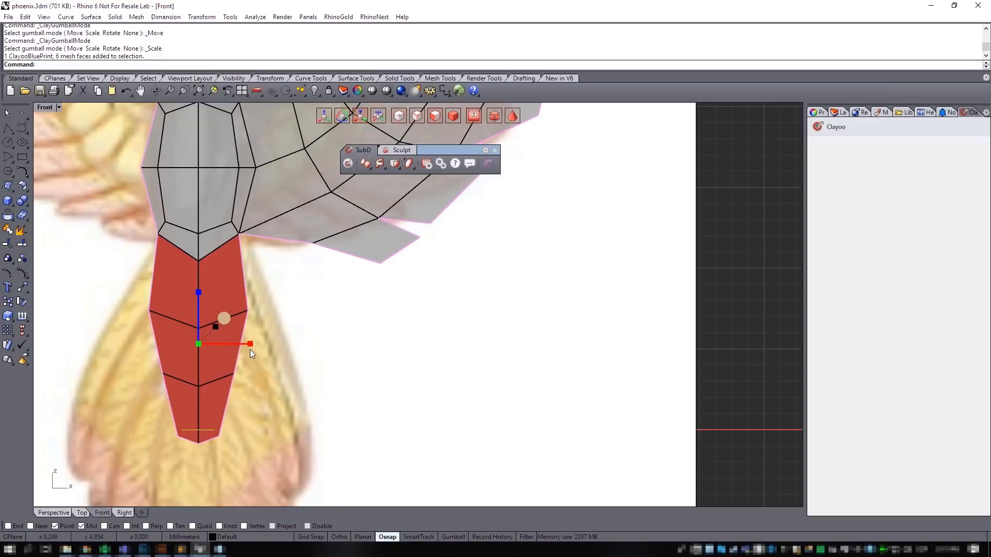
{"action": "left_click_drag", "start_coordinate": [246, 345], "coordinate": [243, 345]}
{"action": "left_click_drag", "start_coordinate": [244, 473], "coordinate": [142, 351]}
{"action": "left_click_drag", "start_coordinate": [250, 377], "coordinate": [243, 378]}
{"action": "left_click", "coordinate": [287, 367]}
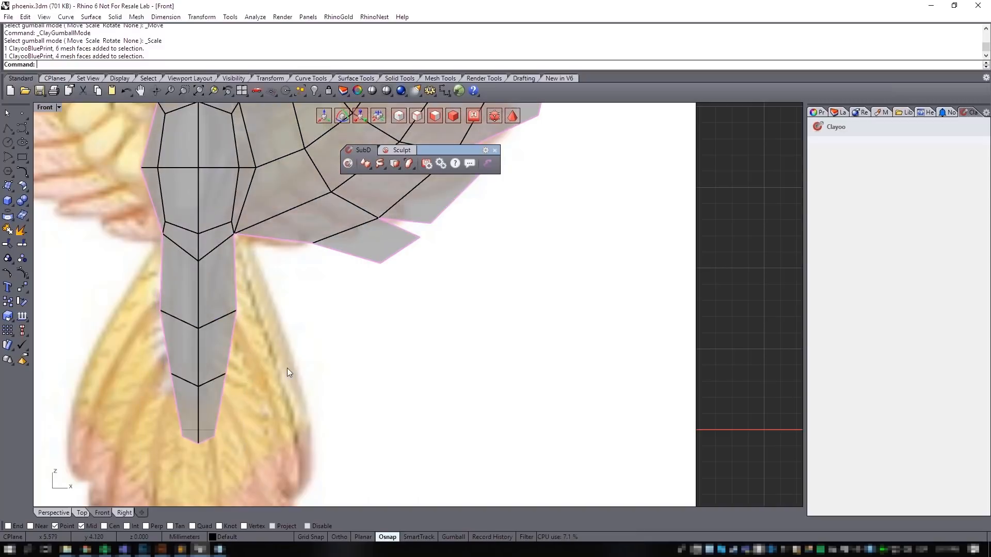
{"action": "right_click_drag", "start_coordinate": [312, 406], "coordinate": [265, 396]}
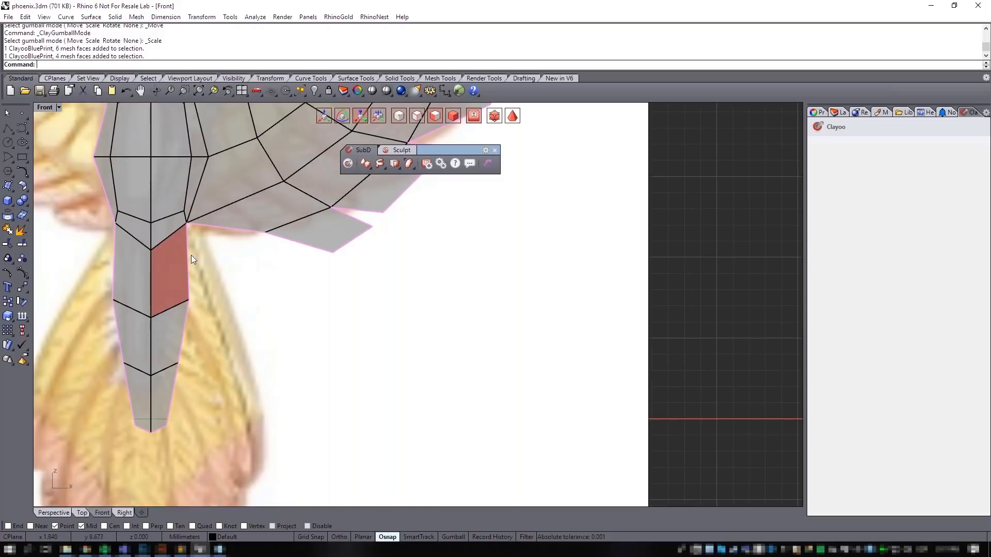
- Try to extrude the stem's upper right side edge outward and downward as a tail feather, and undo the extrusion
{"action": "scroll", "coordinate": [242, 356], "scroll_direction": "down", "scroll_amount": 3}
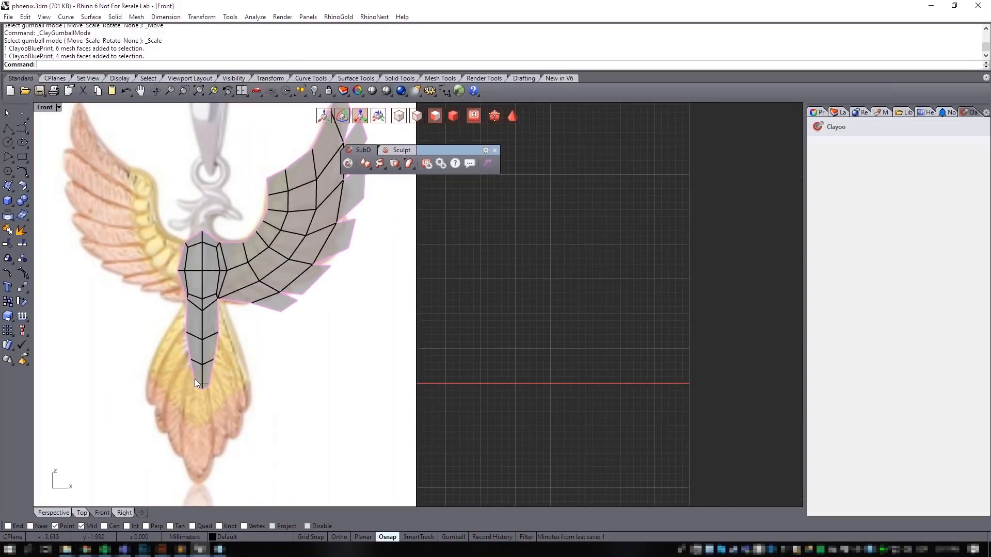
{"action": "scroll", "coordinate": [242, 357], "scroll_direction": "up", "scroll_amount": 4}
{"action": "right_click_drag", "start_coordinate": [262, 357], "coordinate": [219, 358]}
{"action": "left_click", "coordinate": [417, 116]}
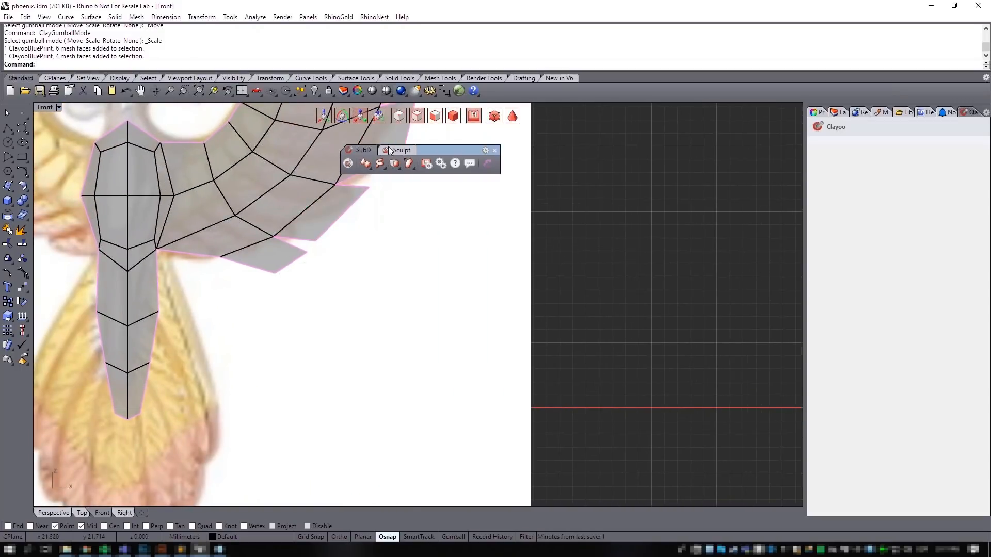
{"action": "left_click", "coordinate": [159, 287]}
{"action": "key", "text": "w"}
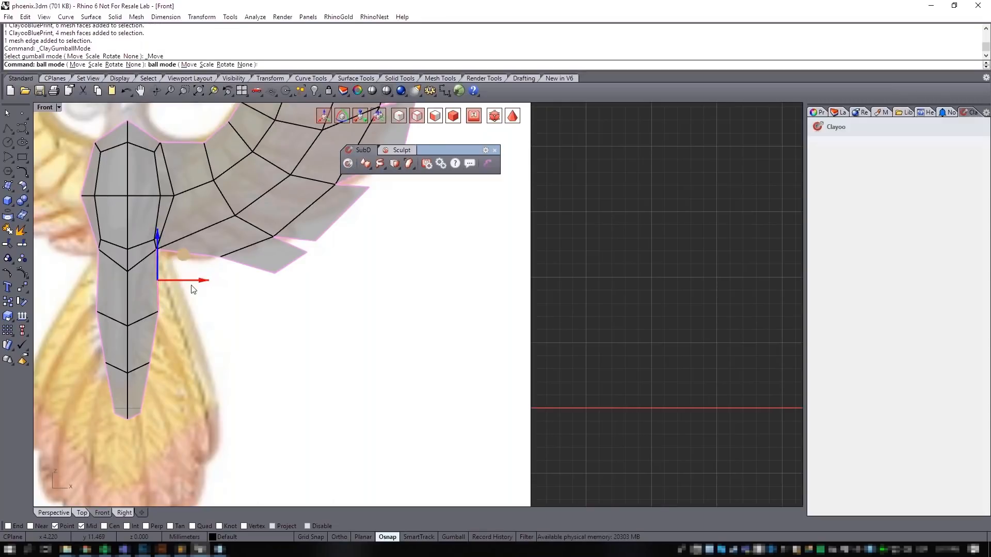
{"action": "mouse_move", "coordinate": [184, 255]}
{"action": "left_mouse_down"}
{"action": "mouse_move", "coordinate": [209, 269]}
{"action": "mouse_move", "coordinate": [214, 300]}
{"action": "left_mouse_up"}
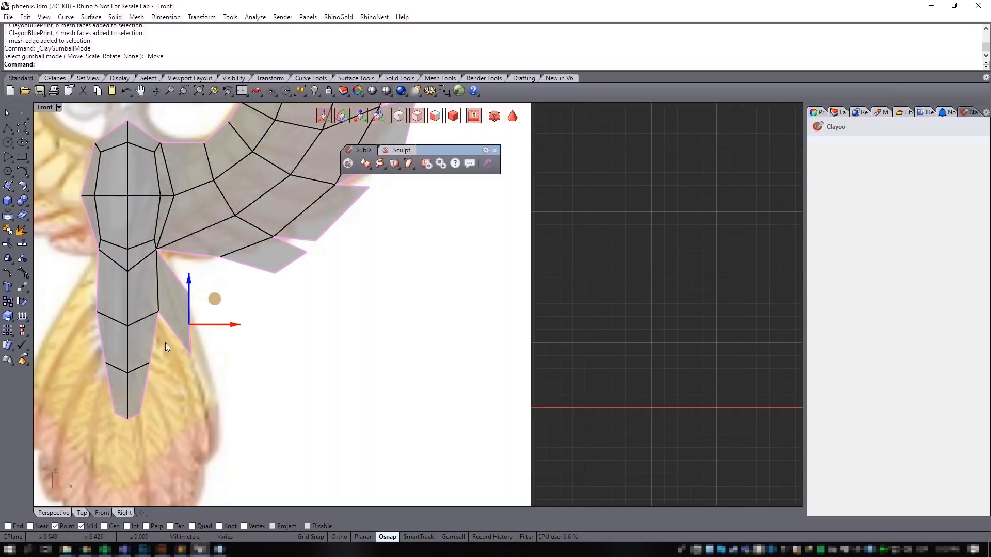
{"action": "key", "text": "ctrl+z"}
{"action": "right_click_drag", "start_coordinate": [335, 130], "coordinate": [422, 123]}
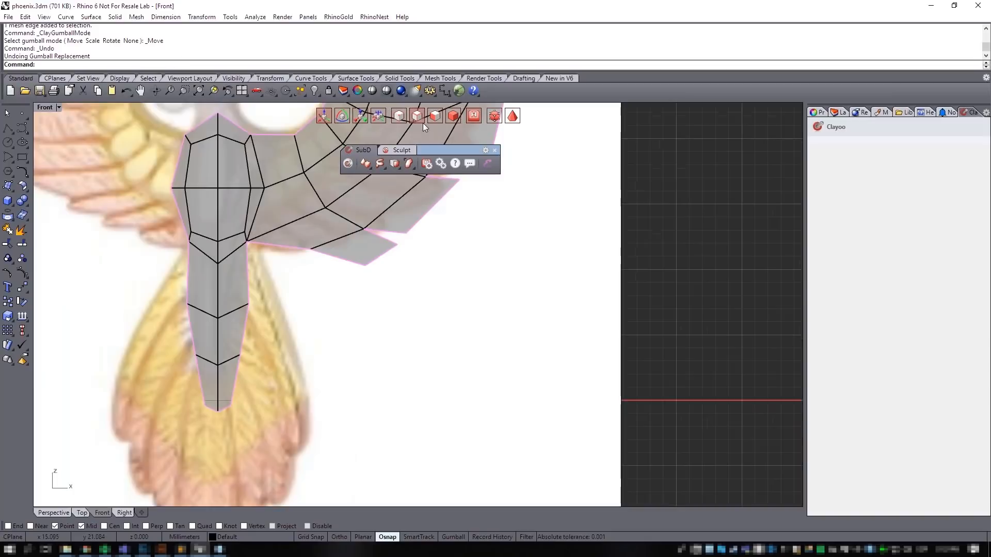
- Try to extrude the tail stem's side and bottom edges downward together, and undo the extrusion
{"action": "left_click", "coordinate": [186, 287], "text": "ctrl+shift"}
{"action": "left_click", "coordinate": [190, 329], "text": "ctrl+shift"}
{"action": "double_click", "coordinate": [190, 330]}
{"action": "left_click", "coordinate": [236, 377], "text": "ctrl+shift"}
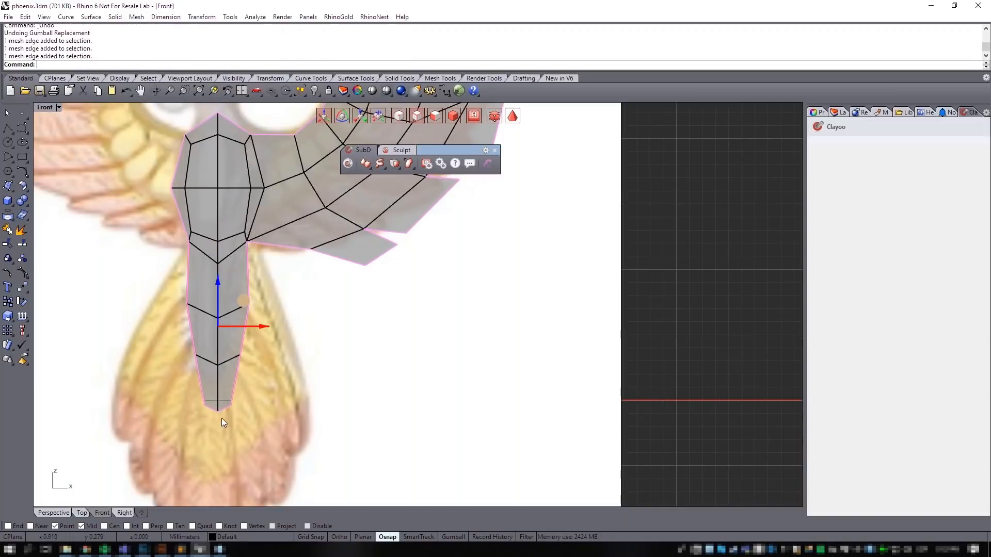
{"action": "left_click", "coordinate": [215, 411], "text": "ctrl+shift"}
{"action": "left_click", "coordinate": [220, 412], "text": "ctrl+shift"}
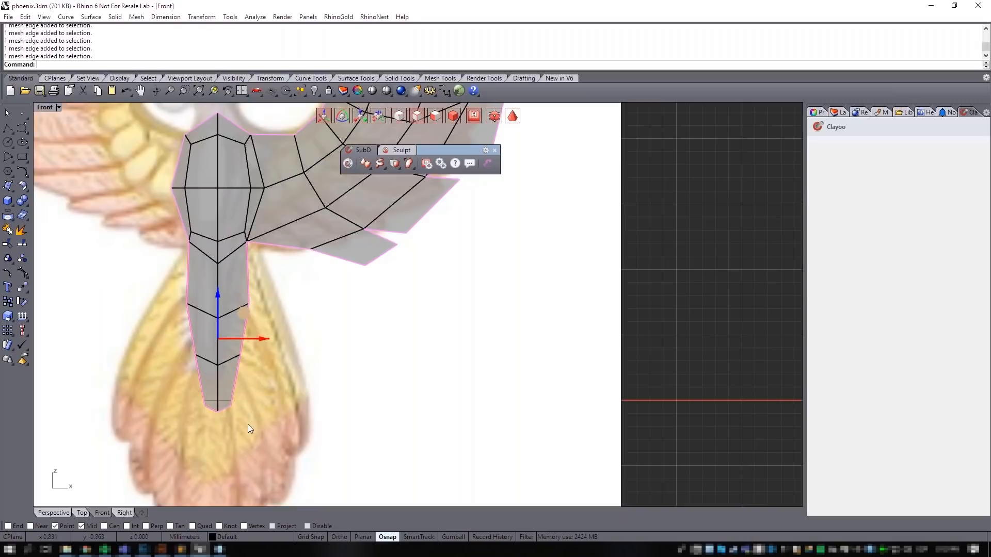
{"action": "scroll", "coordinate": [258, 418], "scroll_direction": "up", "scroll_amount": 2}
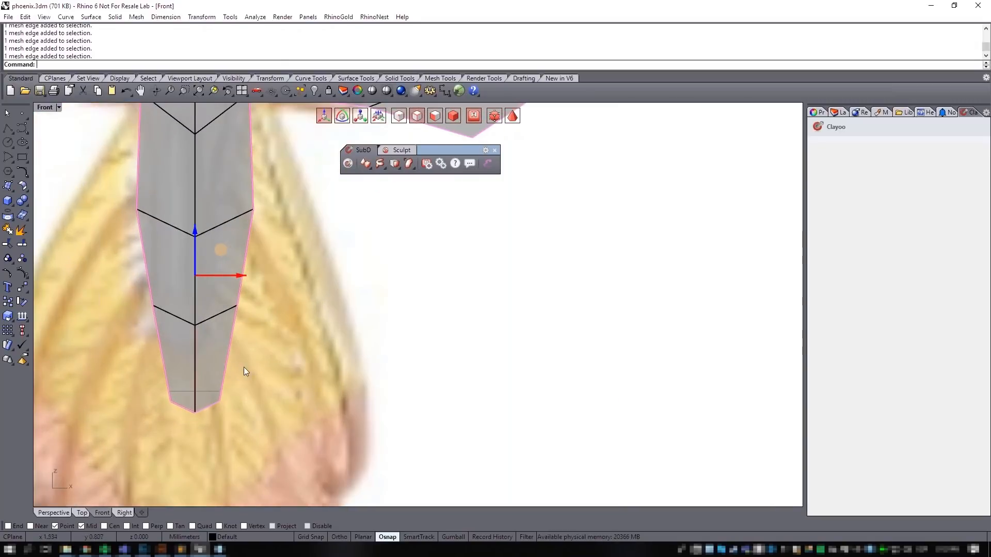
{"action": "scroll", "coordinate": [244, 367], "scroll_direction": "down", "scroll_amount": 3}
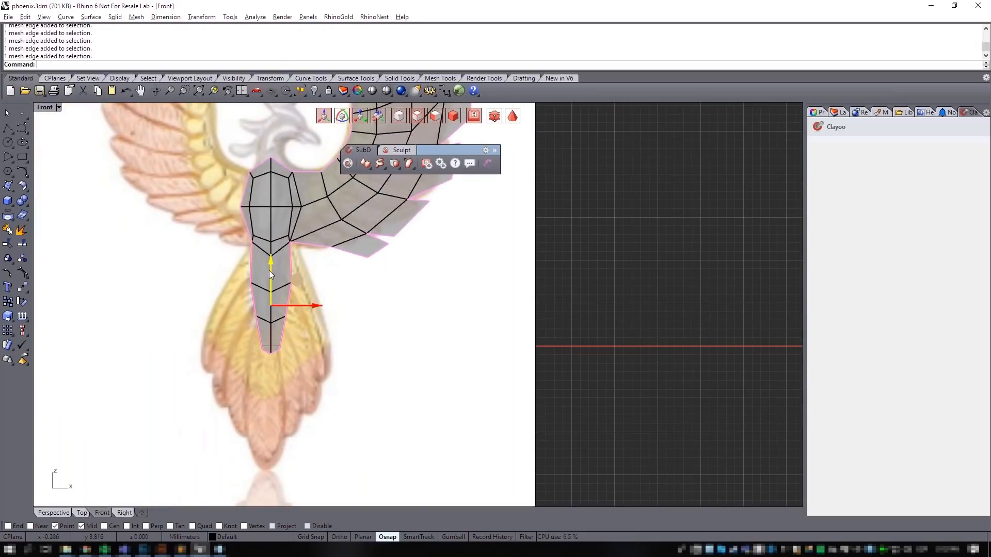
{"action": "key", "text": "ctrl+z"}
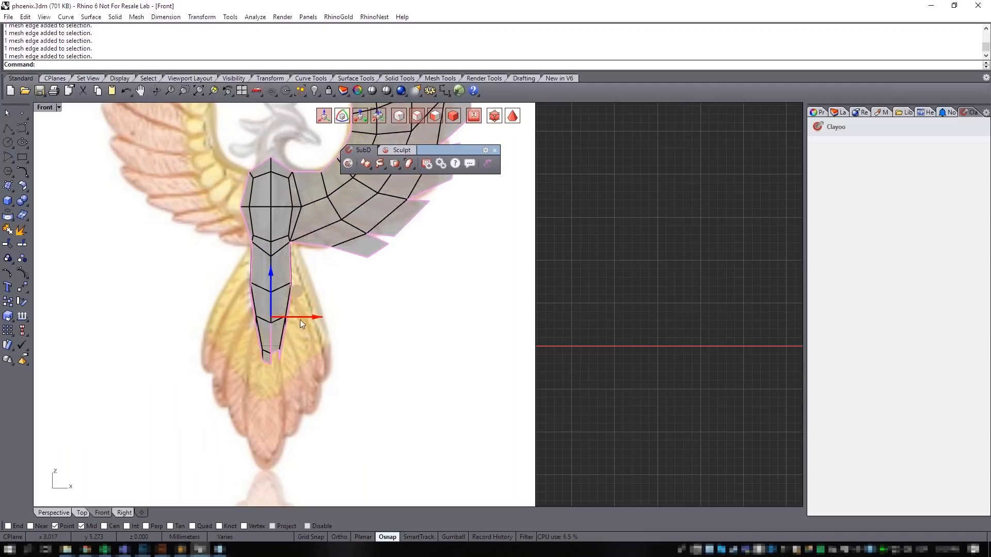
- Reselect the stem's outer side and bottom edges, extrude them down and outward, and scale them into a wider first tail ring
{"action": "scroll", "coordinate": [289, 341], "scroll_direction": "up", "scroll_amount": 3}
{"action": "left_click", "coordinate": [296, 299]}
{"action": "scroll", "coordinate": [297, 300], "scroll_direction": "down", "scroll_amount": 6}
{"action": "left_click", "coordinate": [253, 258], "text": "shift"}
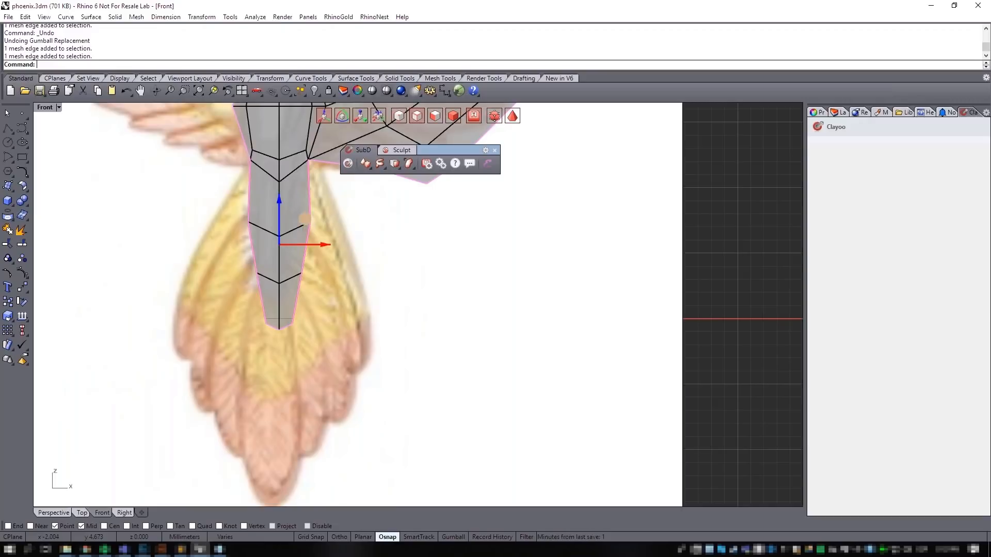
{"action": "scroll", "coordinate": [279, 350], "scroll_direction": "up", "scroll_amount": 4}
{"action": "left_click", "coordinate": [263, 298], "text": "shift"}
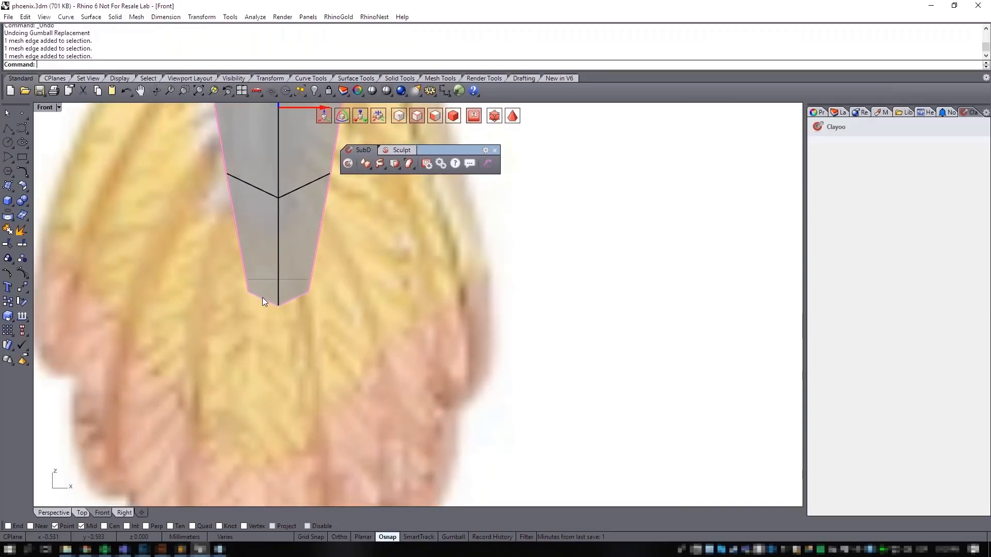
{"action": "left_click", "coordinate": [290, 300], "text": "shift"}
{"action": "scroll", "coordinate": [341, 292], "scroll_direction": "down", "scroll_amount": 5}
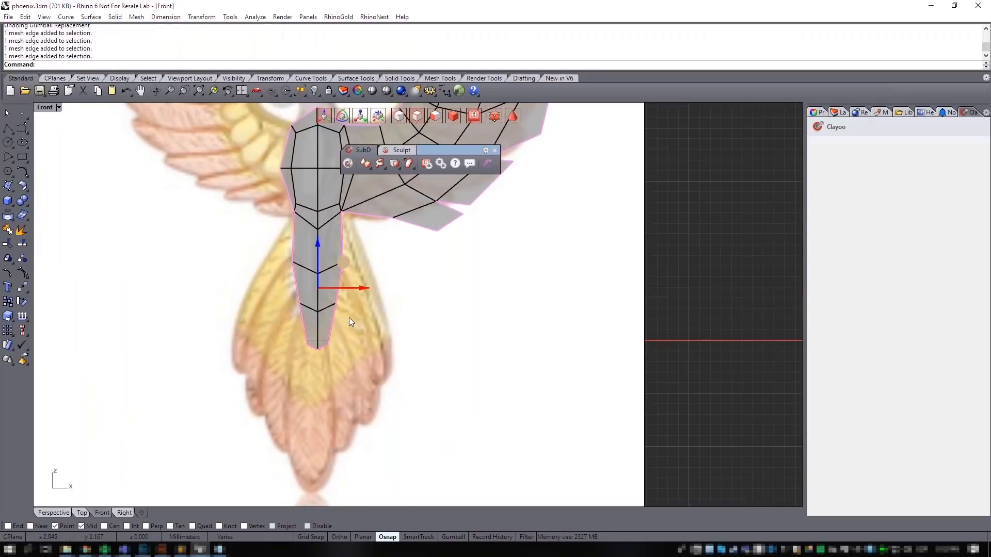
{"action": "key", "text": "r"}
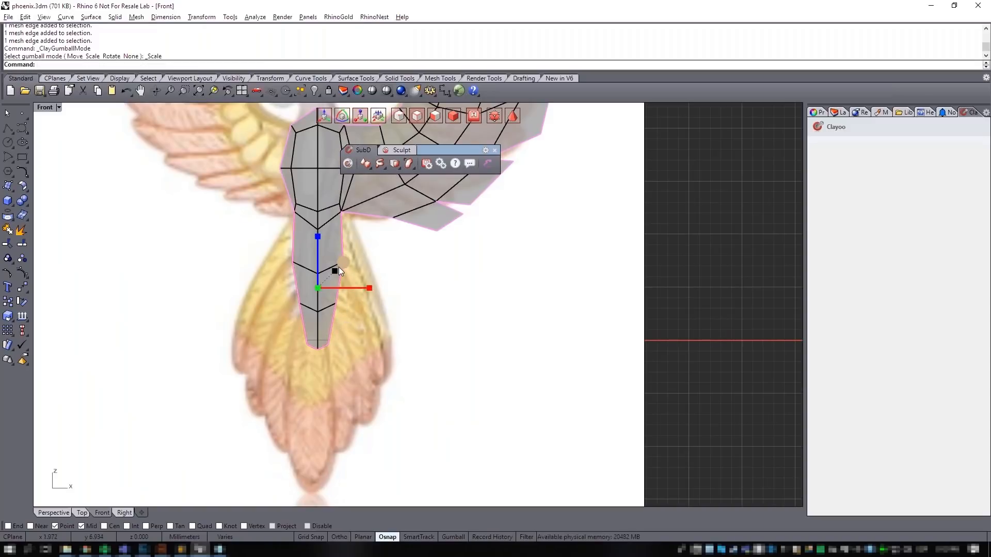
{"action": "mouse_move", "coordinate": [342, 265]}
{"action": "left_mouse_down"}
{"action": "mouse_move", "coordinate": [371, 265]}
{"action": "mouse_move", "coordinate": [323, 308]}
{"action": "mouse_move", "coordinate": [324, 323]}
{"action": "left_mouse_up"}
{"action": "left_click", "coordinate": [360, 116]}
{"action": "key", "text": "r"}
{"action": "mouse_move", "coordinate": [369, 352]}
{"action": "left_mouse_down"}
{"action": "mouse_move", "coordinate": [388, 351]}
{"action": "mouse_move", "coordinate": [379, 351]}
{"action": "left_mouse_up"}
{"action": "mouse_move", "coordinate": [317, 301]}
{"action": "left_mouse_down"}
{"action": "mouse_move", "coordinate": [319, 317]}
{"action": "mouse_move", "coordinate": [317, 292]}
{"action": "left_mouse_up"}
{"action": "key", "text": "w"}
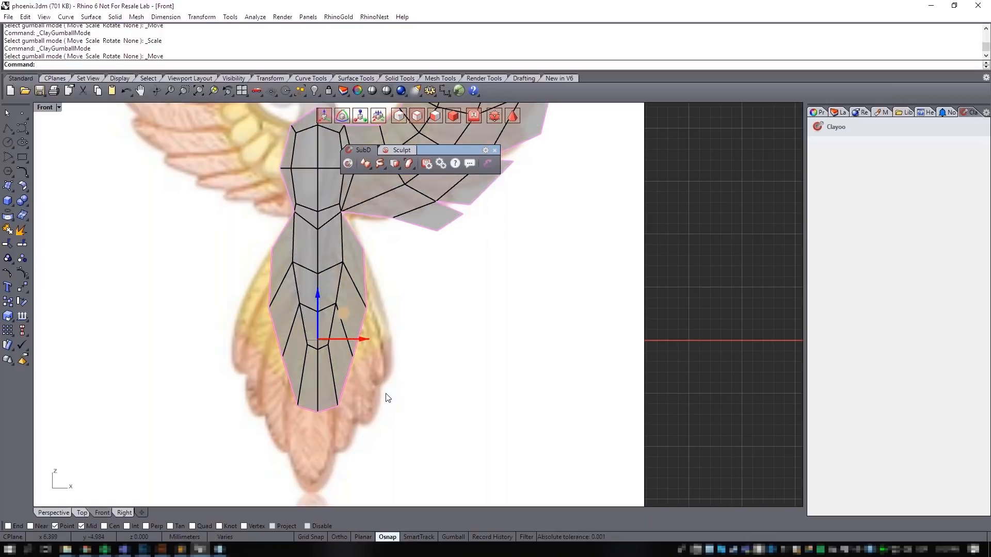
- Extrude the tail's outer edges outward into a second ring, move it down, and scale it to follow the reference tail
{"action": "scroll", "coordinate": [375, 395], "scroll_direction": "down", "scroll_amount": 3}
{"action": "scroll", "coordinate": [375, 395], "scroll_direction": "up", "scroll_amount": 5}
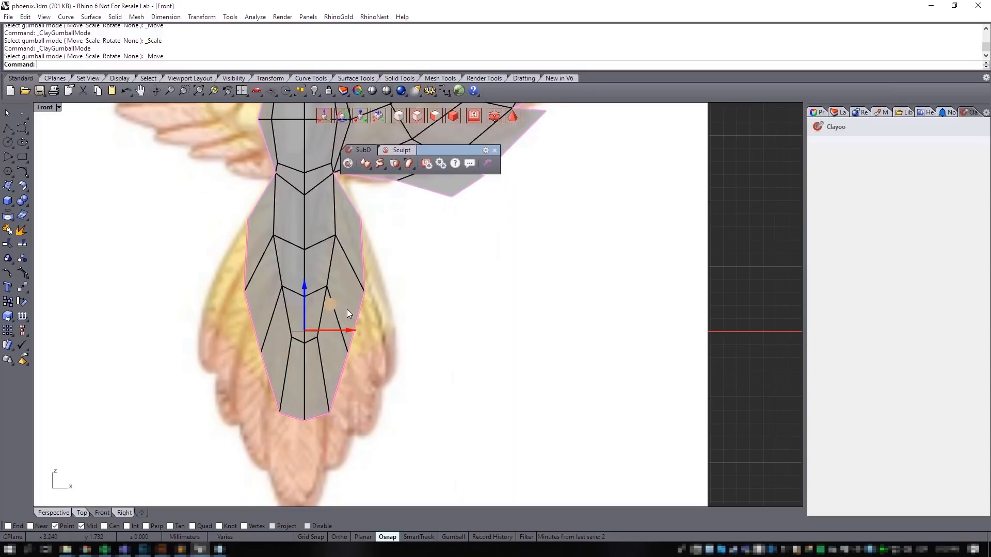
{"action": "key", "text": "r"}
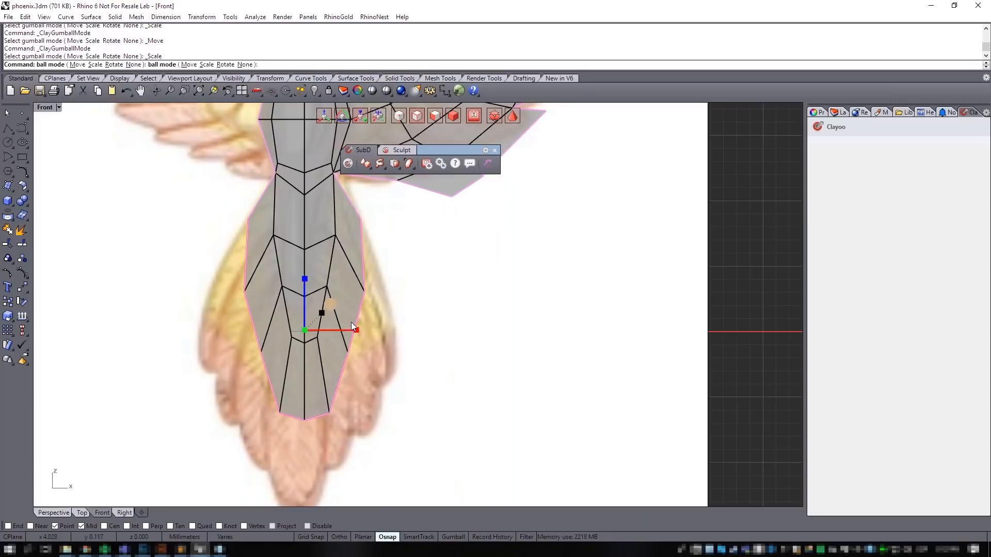
{"action": "left_click_drag", "start_coordinate": [333, 311], "coordinate": [367, 318]}
{"action": "key", "text": "w"}
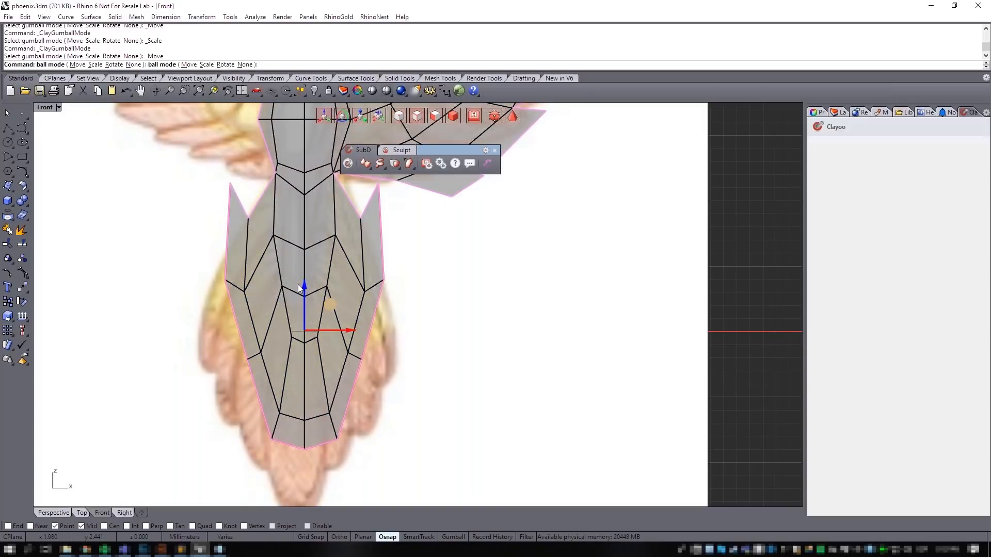
{"action": "left_click_drag", "start_coordinate": [305, 285], "coordinate": [309, 344]}
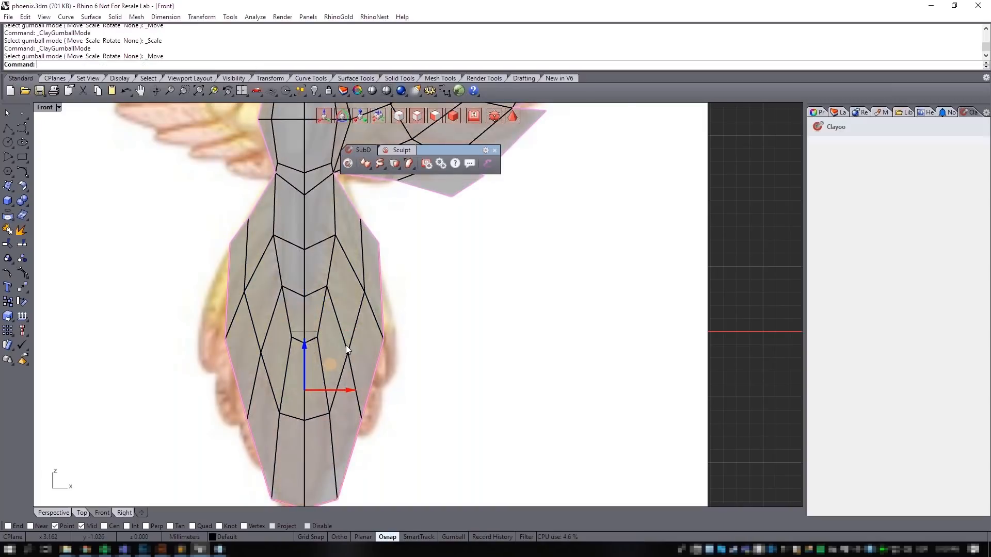
{"action": "scroll", "coordinate": [321, 368], "scroll_direction": "down", "scroll_amount": 2}
{"action": "key", "text": "r"}
{"action": "mouse_move", "coordinate": [320, 327]}
{"action": "left_mouse_down"}
{"action": "mouse_move", "coordinate": [320, 336]}
{"action": "mouse_move", "coordinate": [320, 324]}
{"action": "left_mouse_up"}
{"action": "key", "text": "w"}
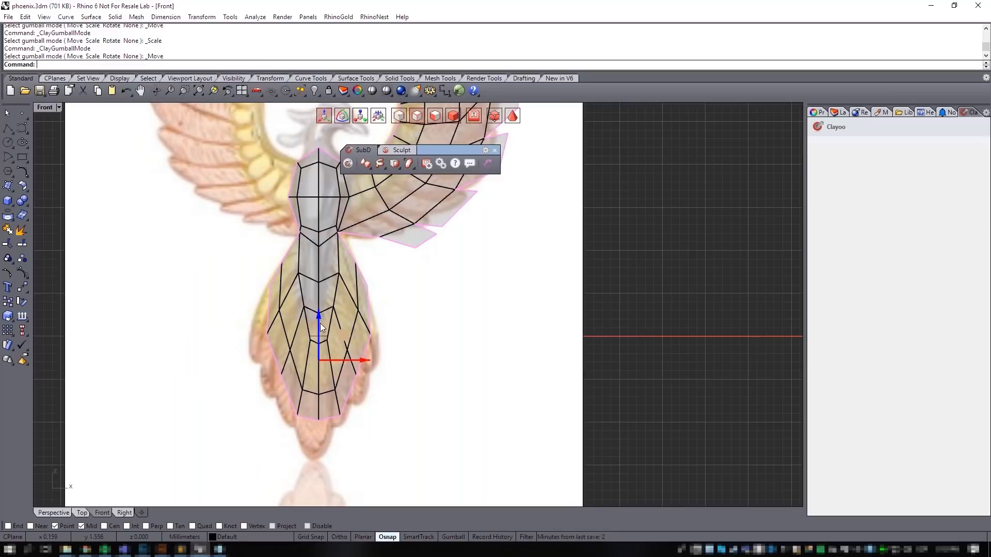
- Extrude the tail's widest right outer edge outward and down into the first side feather, narrowing its tip
{"action": "scroll", "coordinate": [320, 384], "scroll_direction": "up", "scroll_amount": 2}
{"action": "scroll", "coordinate": [361, 396], "scroll_direction": "down", "scroll_amount": 2}
{"action": "right_click_drag", "start_coordinate": [421, 299], "coordinate": [379, 338]}
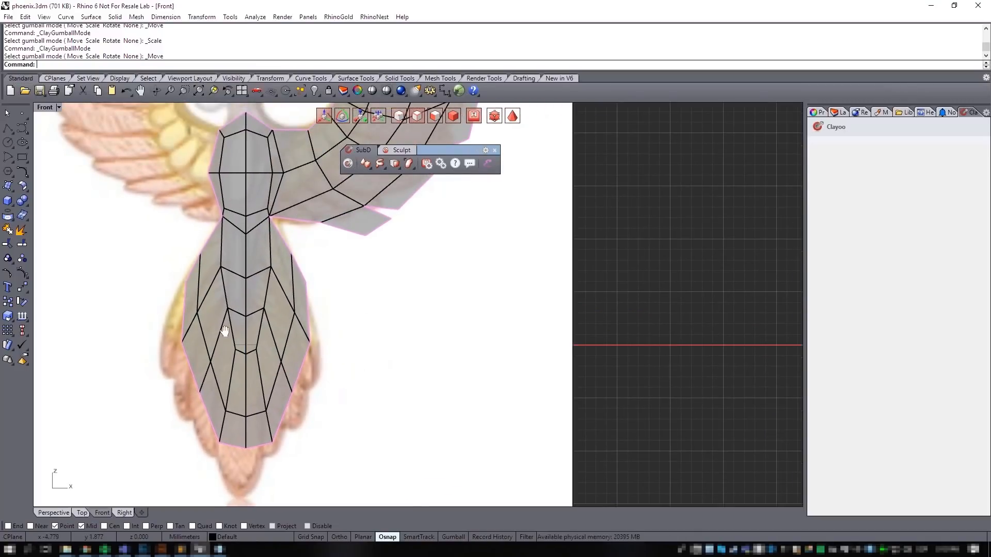
{"action": "right_click_drag", "start_coordinate": [195, 325], "coordinate": [229, 323]}
{"action": "scroll", "coordinate": [229, 324], "scroll_direction": "up", "scroll_amount": 4}
{"action": "right_click_drag", "start_coordinate": [413, 309], "coordinate": [318, 286]}
{"action": "scroll", "coordinate": [293, 357], "scroll_direction": "down", "scroll_amount": 4}
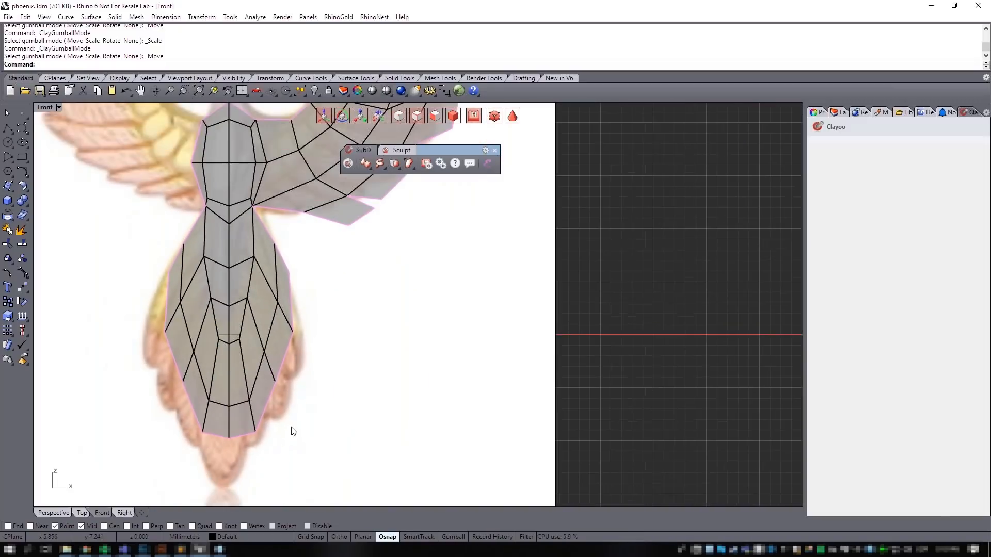
{"action": "scroll", "coordinate": [284, 326], "scroll_direction": "up", "scroll_amount": 2}
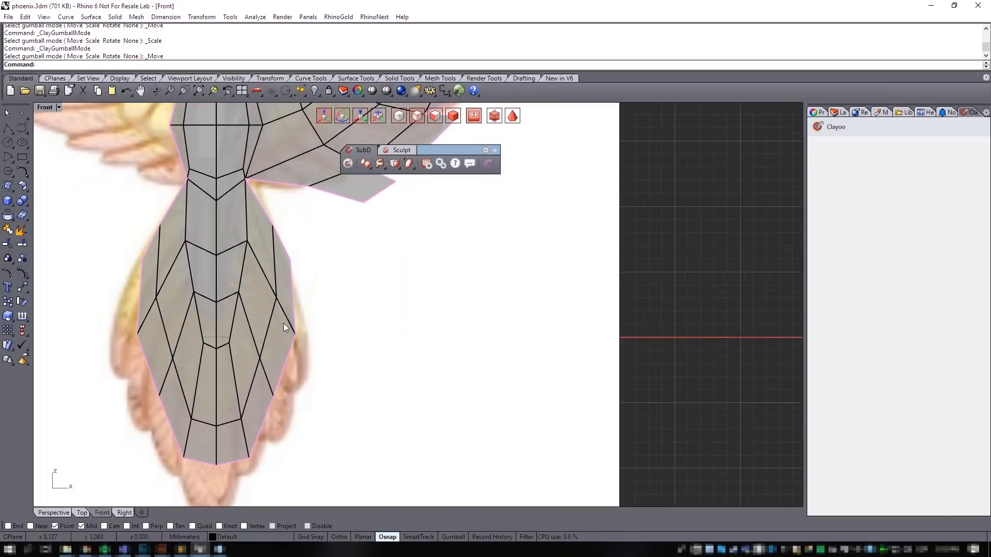
{"action": "left_click", "coordinate": [292, 289]}
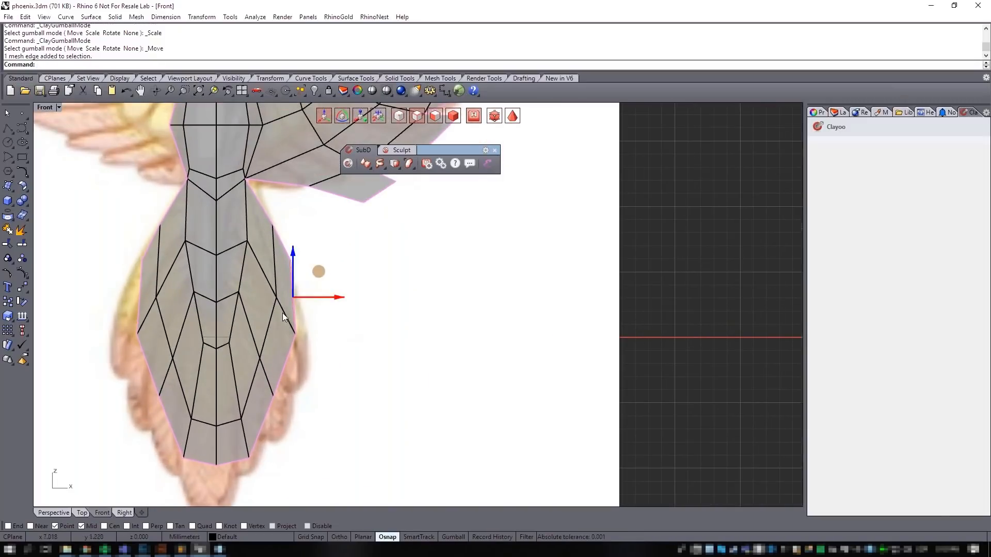
{"action": "scroll", "coordinate": [282, 312], "scroll_direction": "up", "scroll_amount": 4}
{"action": "mouse_move", "coordinate": [322, 268]}
{"action": "left_mouse_down", "text": "alt"}
{"action": "mouse_move", "coordinate": [369, 311]}
{"action": "mouse_move", "coordinate": [370, 335]}
{"action": "left_mouse_up", "text": "alt"}
{"action": "key", "text": "r"}
{"action": "right_click_drag", "start_coordinate": [325, 405], "coordinate": [324, 366]}
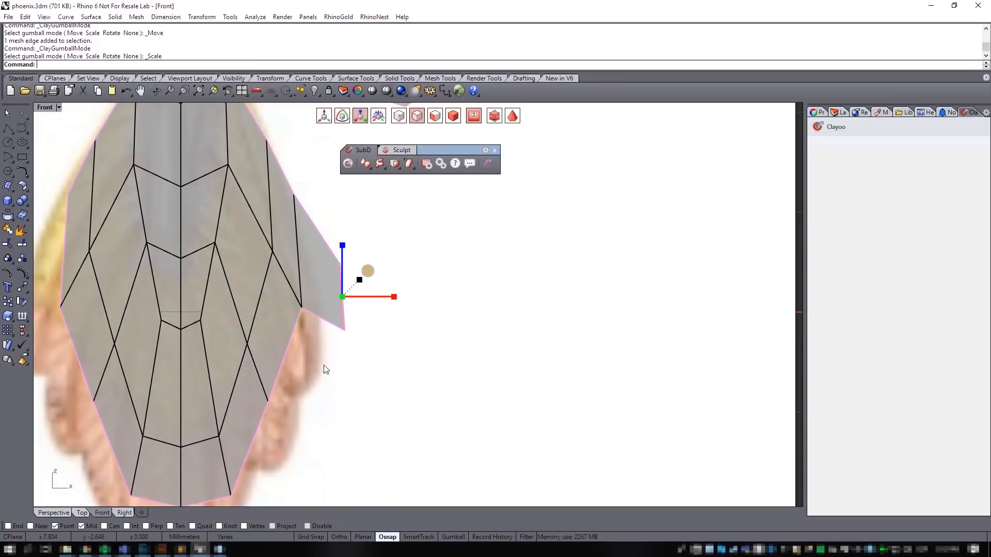
- Extrude the right outer edge just below the first side feather outward and down as a second feather, narrowing its tip
{"action": "left_click", "coordinate": [291, 343]}
{"action": "key", "text": "w"}
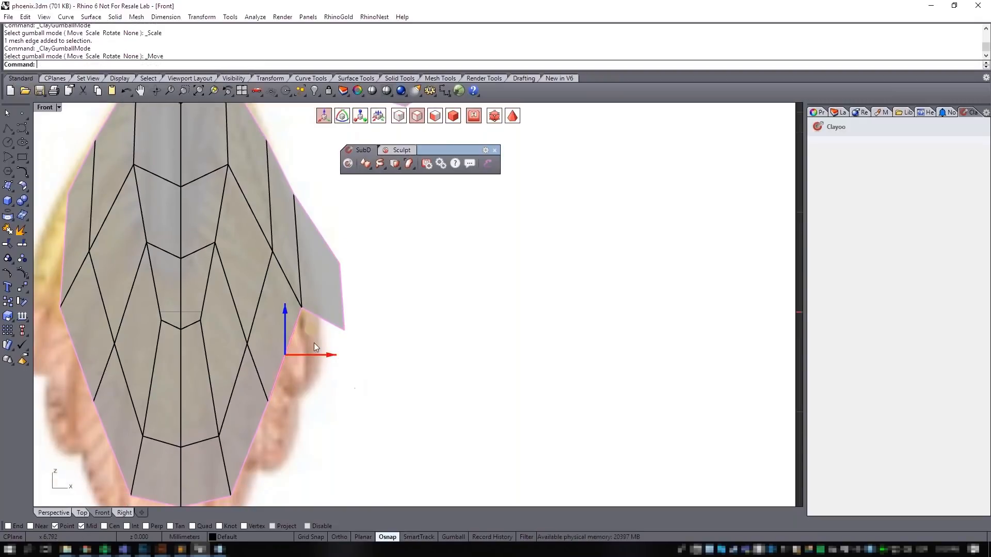
{"action": "left_click_drag", "start_coordinate": [310, 331], "coordinate": [359, 370], "text": "alt"}
{"action": "key", "text": "r"}
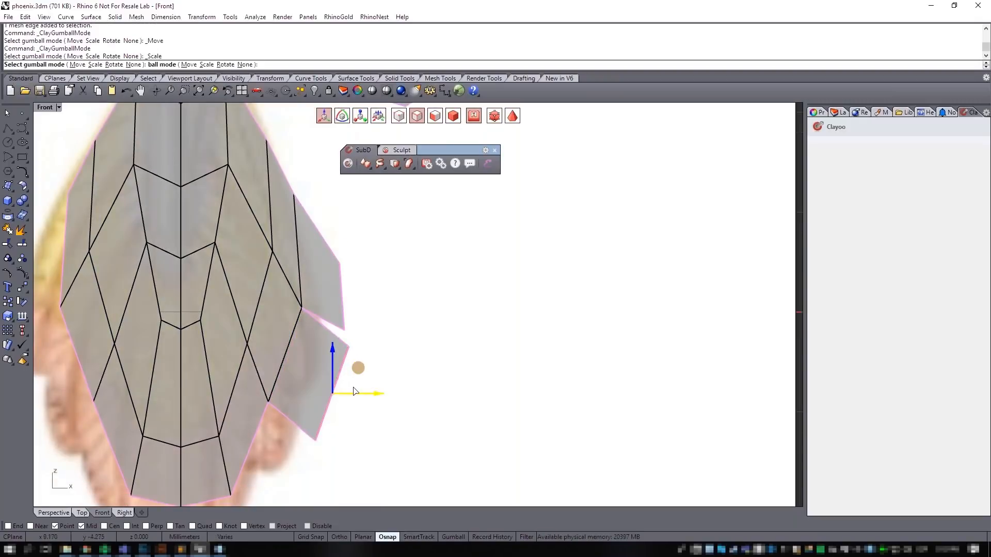
{"action": "right_click_drag", "start_coordinate": [383, 439], "coordinate": [374, 340]}
- Extrude the lowest right side edge of the tail outward and down as a third feather with a narrower tip
{"action": "key", "text": "w"}
{"action": "left_click", "coordinate": [245, 342]}
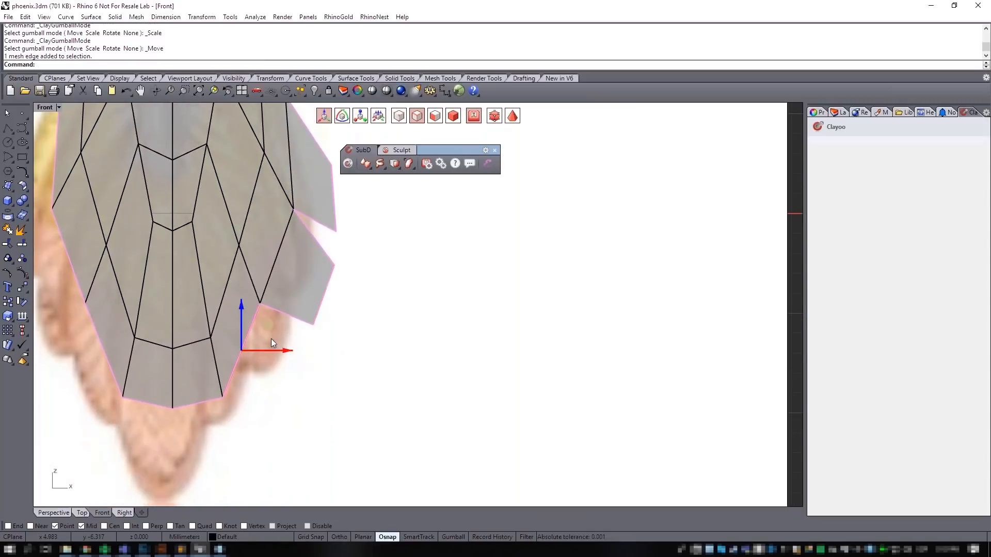
{"action": "left_click_drag", "start_coordinate": [268, 327], "coordinate": [318, 377], "text": "alt"}
{"action": "key", "text": "r"}
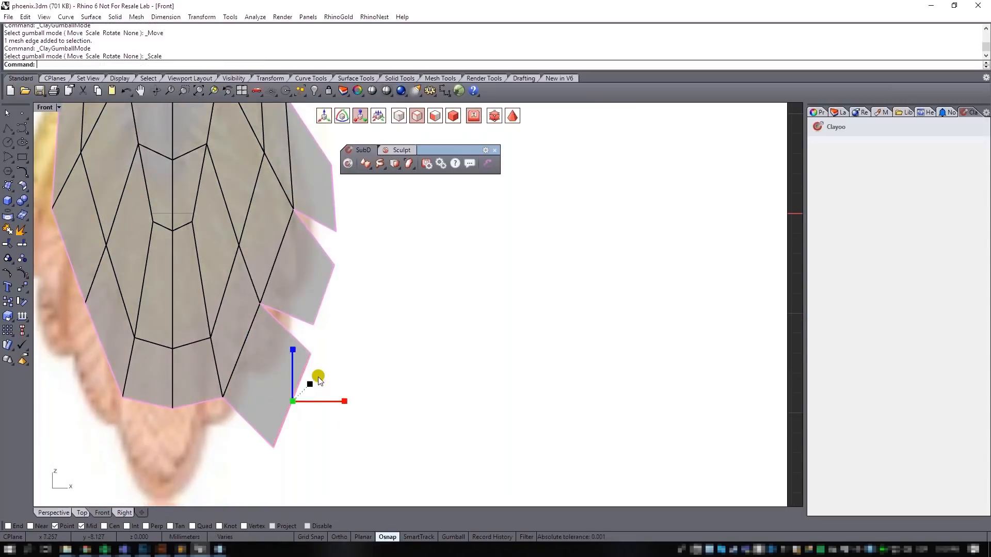
{"action": "right_click_drag", "start_coordinate": [320, 389], "coordinate": [336, 309]}
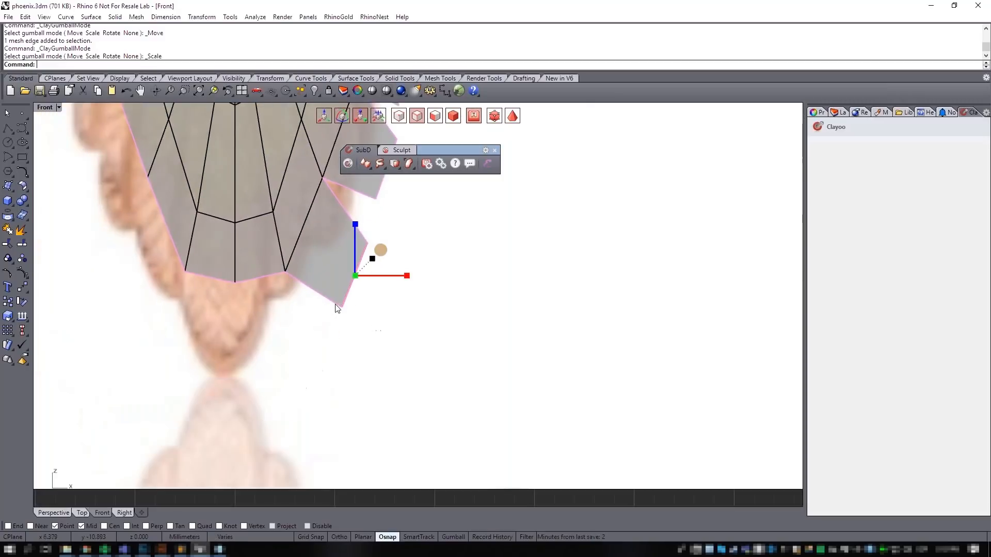
- Extrude the tail's two bottom edges down to the reference's tail end, narrow them into the central tip, and deselect them
{"action": "left_click", "coordinate": [229, 282], "text": "ctrl+shift"}
{"action": "left_click", "coordinate": [275, 274], "text": "ctrl+shift"}
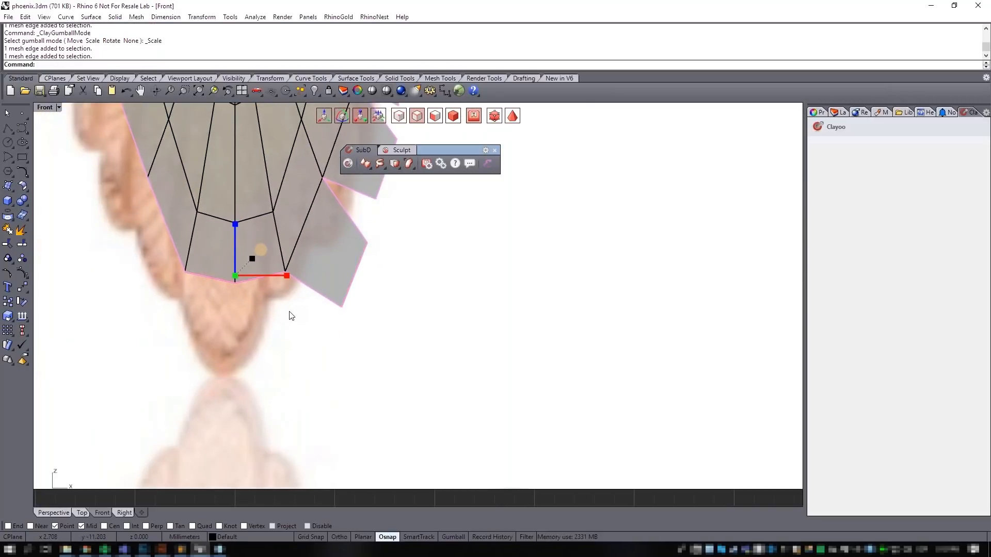
{"action": "key", "text": "w"}
{"action": "left_click_drag", "start_coordinate": [234, 236], "coordinate": [255, 354], "text": "alt"}
{"action": "key", "text": "r"}
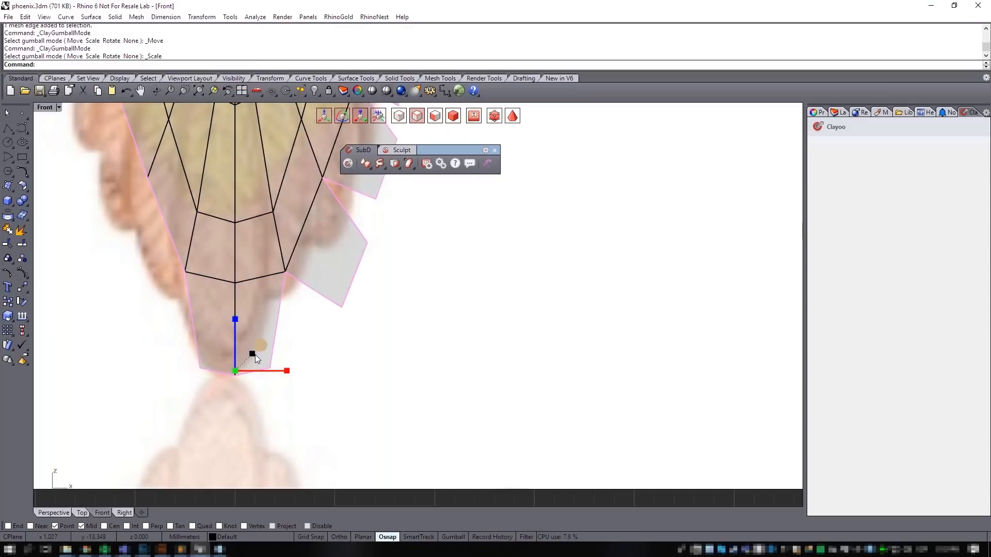
{"action": "left_click", "coordinate": [337, 350]}
- Switch the model to the smooth display and inspect the body and tail against the reference image
{"action": "scroll", "coordinate": [340, 354], "scroll_direction": "down", "scroll_amount": 3}
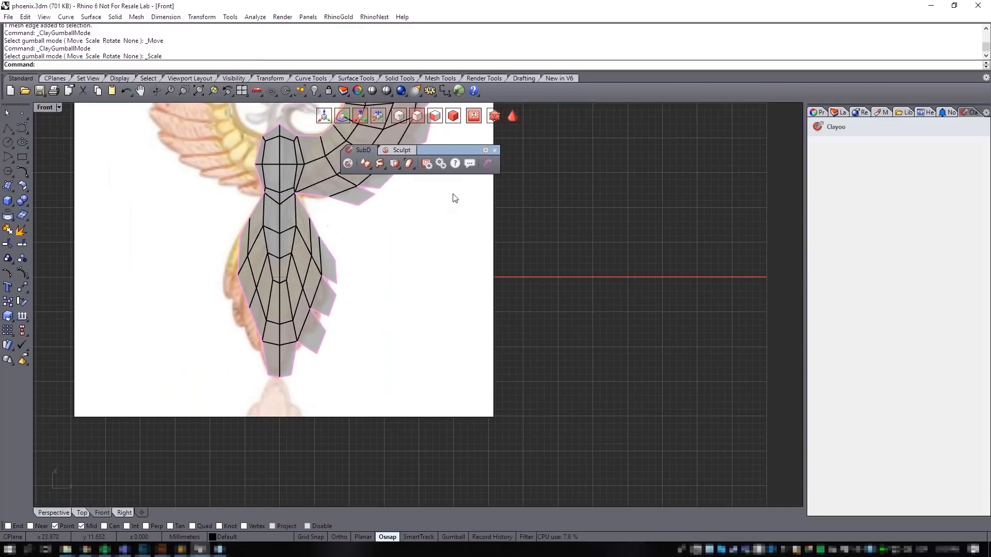
{"action": "left_click", "coordinate": [508, 120]}
{"action": "scroll", "coordinate": [398, 231], "scroll_direction": "down", "scroll_amount": 2}
{"action": "right_click_drag", "start_coordinate": [326, 246], "coordinate": [332, 335]}
{"action": "scroll", "coordinate": [355, 262], "scroll_direction": "up", "scroll_amount": 2}
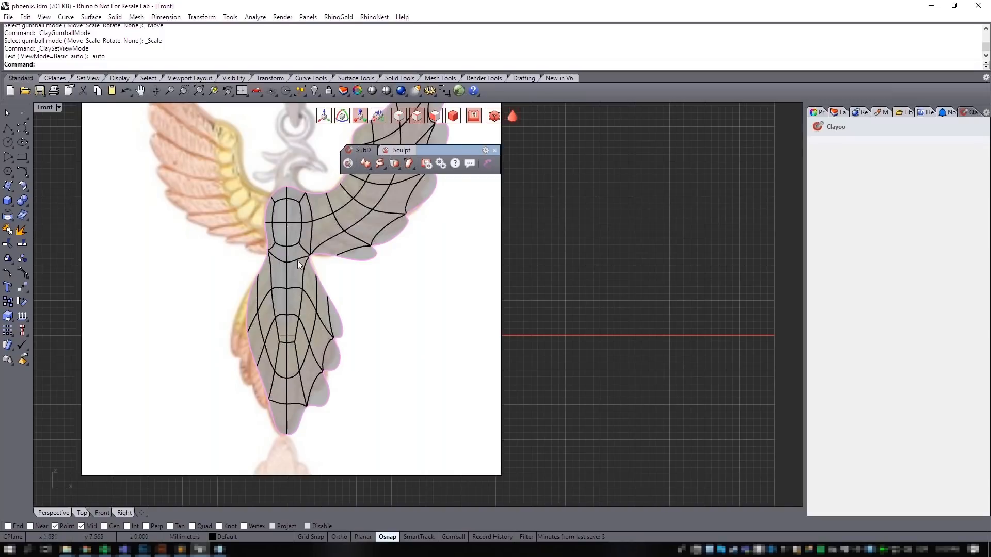
{"action": "scroll", "coordinate": [298, 247], "scroll_direction": "up", "scroll_amount": 3}
{"action": "scroll", "coordinate": [286, 246], "scroll_direction": "up", "scroll_amount": 2}
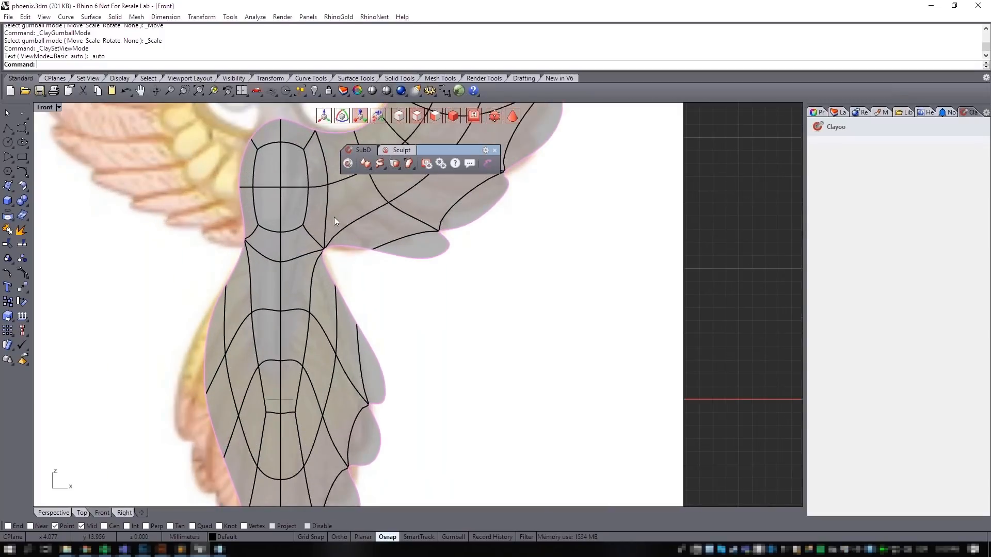
- Return the model to the faceted basic display and delete the mesh faces of the body and tail left of the centerline
{"action": "scroll", "coordinate": [337, 316], "scroll_direction": "down", "scroll_amount": 4}
{"action": "scroll", "coordinate": [374, 353], "scroll_direction": "up", "scroll_amount": 2}
{"action": "scroll", "coordinate": [374, 353], "scroll_direction": "down", "scroll_amount": 2}
{"action": "left_click", "coordinate": [495, 116]}
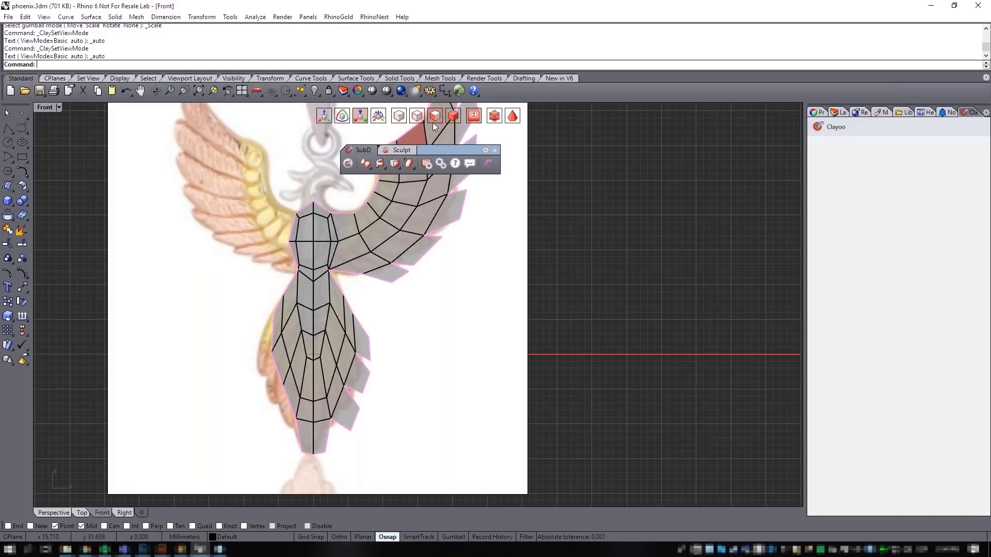
{"action": "left_click_drag", "start_coordinate": [239, 166], "coordinate": [317, 494]}
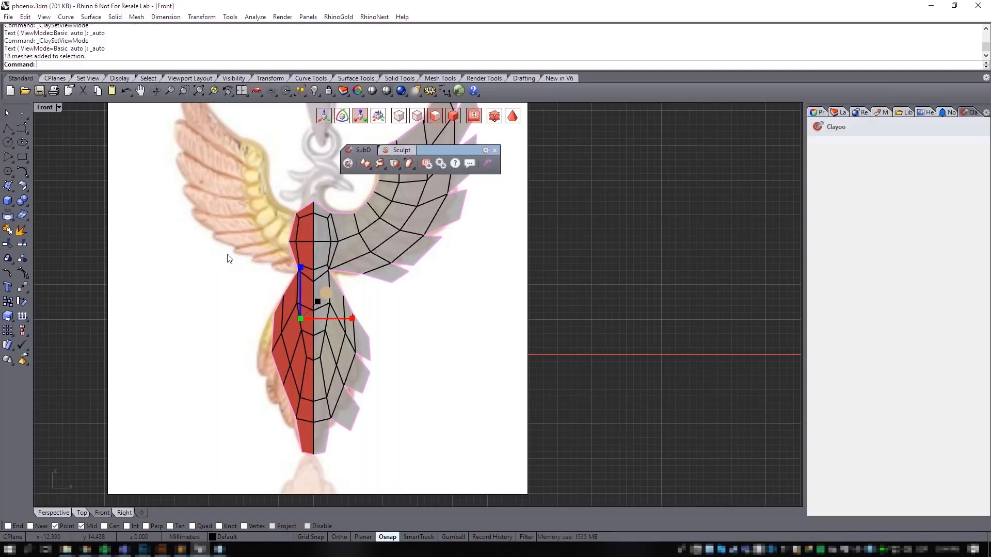
{"action": "key", "text": "Delete"}
{"action": "right_click_drag", "start_coordinate": [412, 268], "coordinate": [380, 299]}
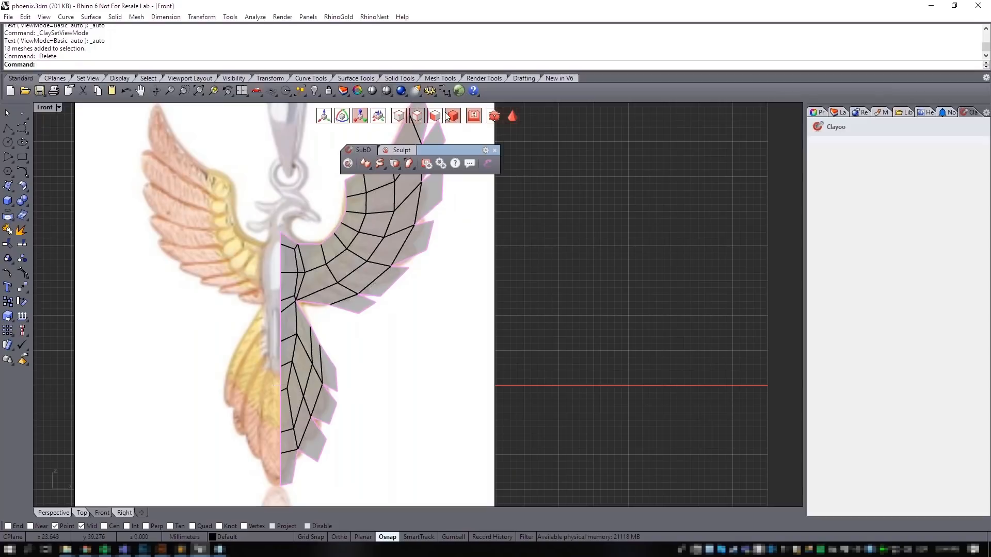
- Apply Clayoo Symmetry to the remaining half mesh with the EdgeLoop option, using the body's vertical centre edge loop
{"action": "left_click", "coordinate": [366, 235]}
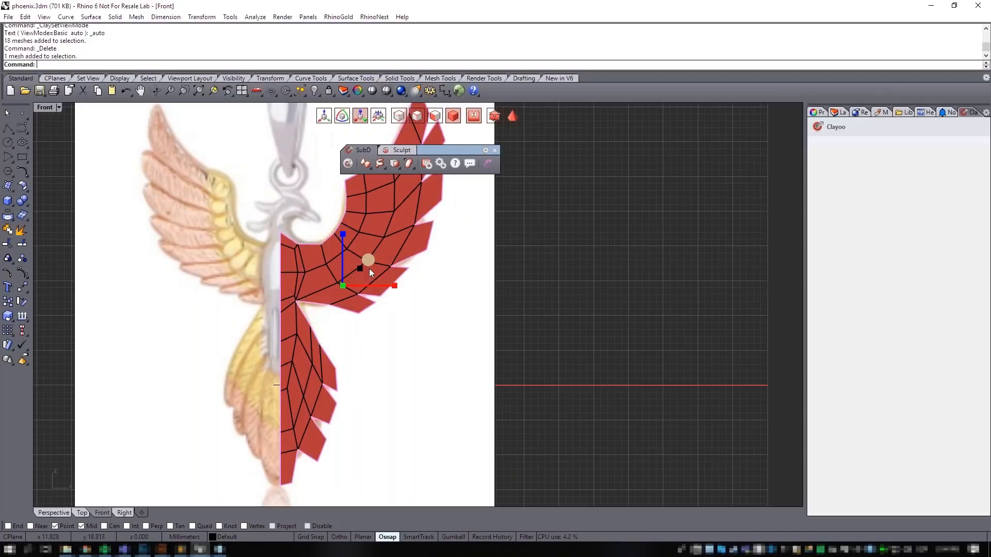
{"action": "left_click", "coordinate": [400, 167]}
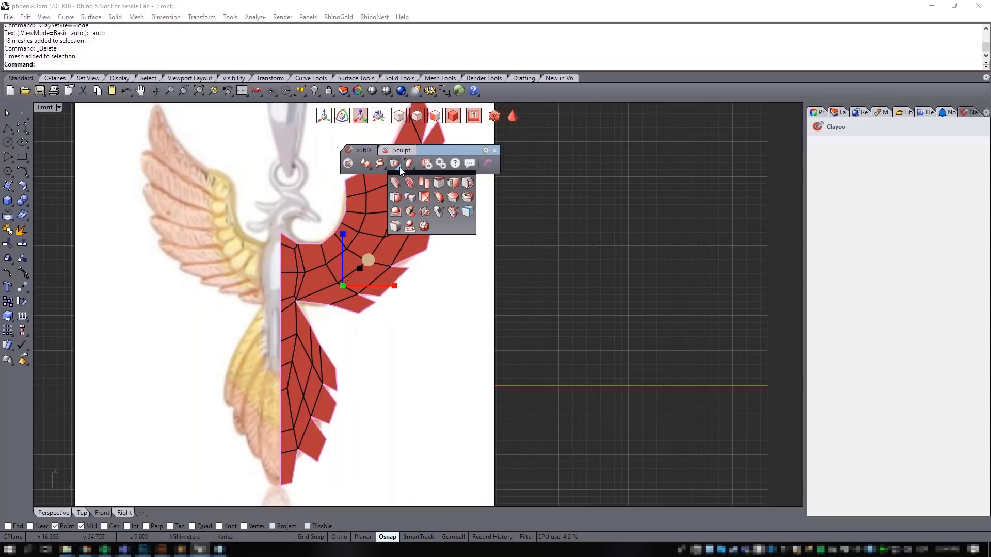
{"action": "left_click", "coordinate": [425, 213]}
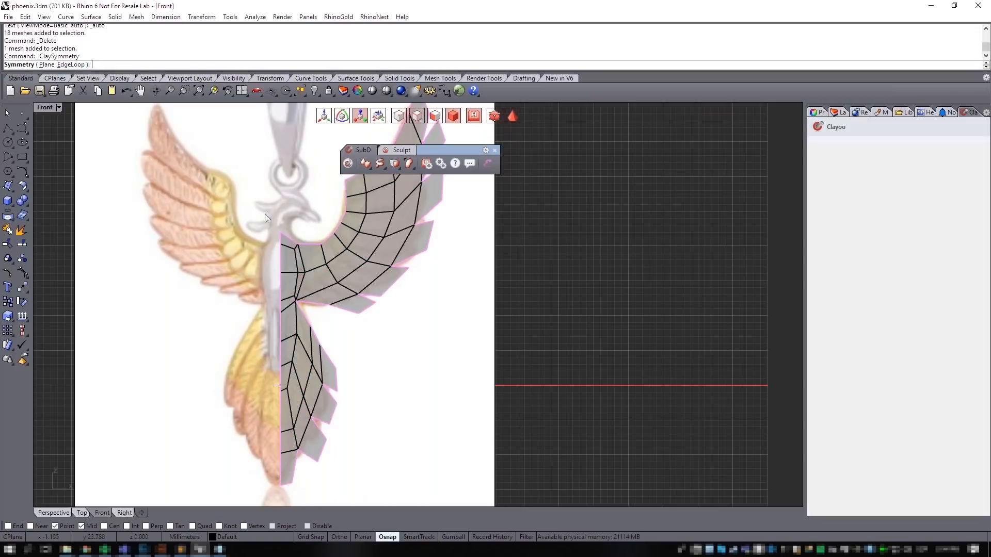
{"action": "left_click", "coordinate": [72, 65]}
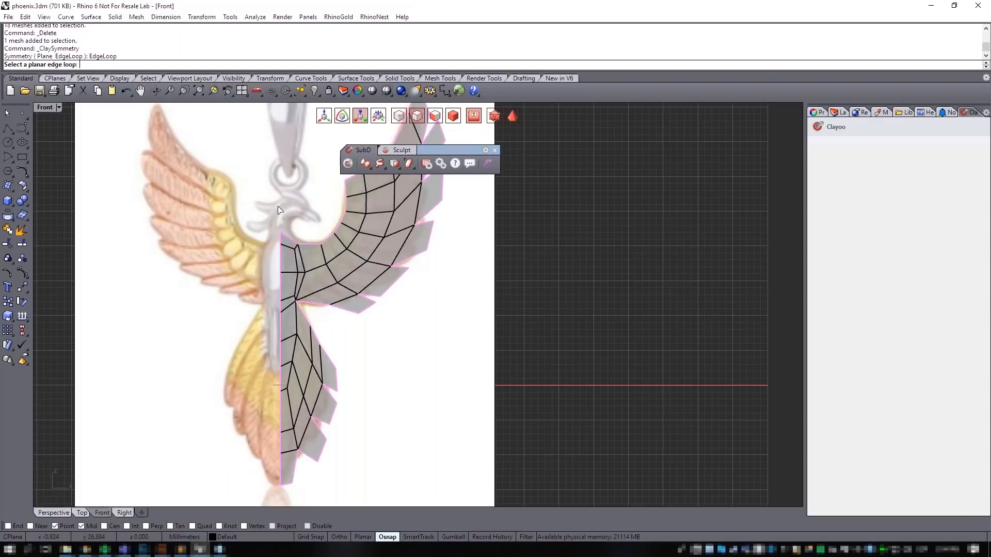
{"action": "left_click", "coordinate": [280, 264]}
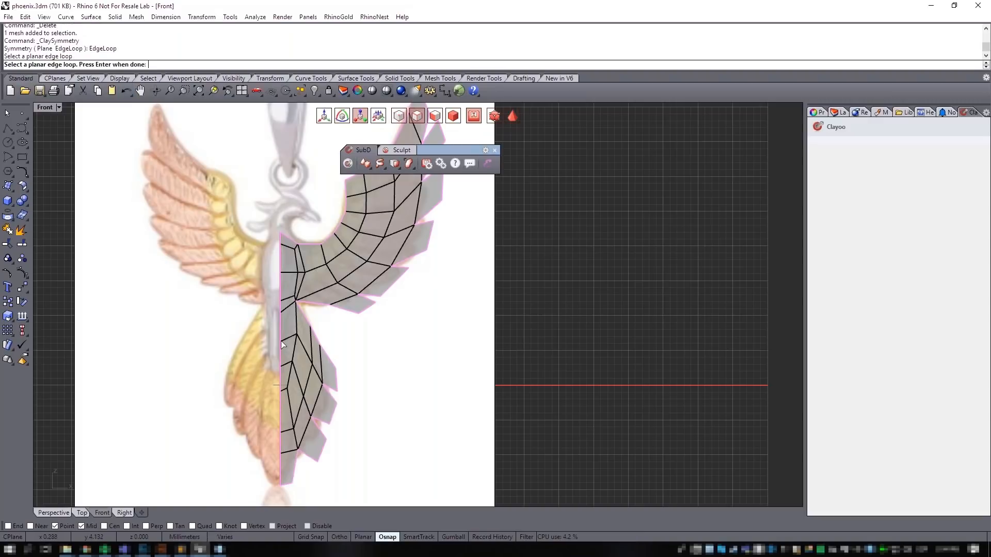
{"action": "key", "text": "Return"}
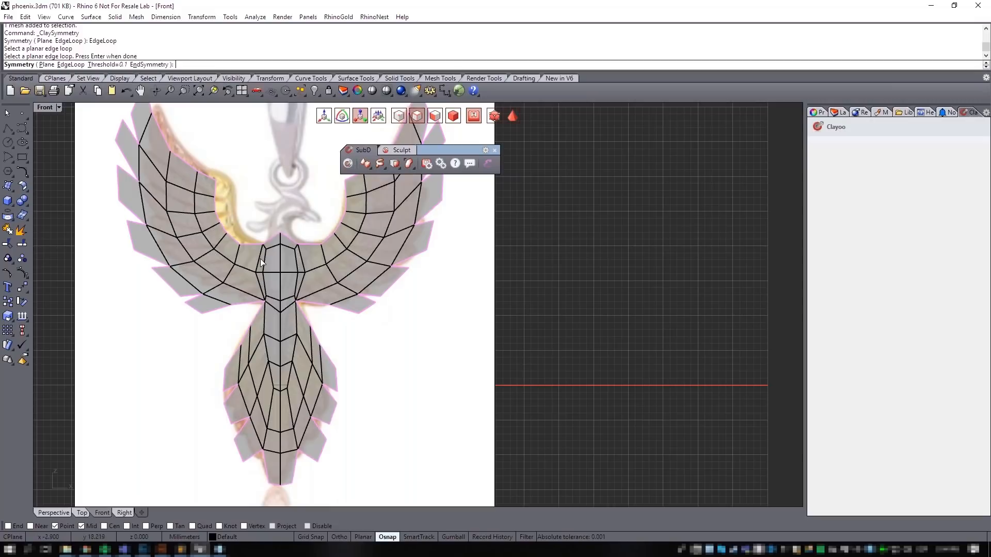
{"action": "scroll", "coordinate": [253, 212], "scroll_direction": "up", "scroll_amount": 2}
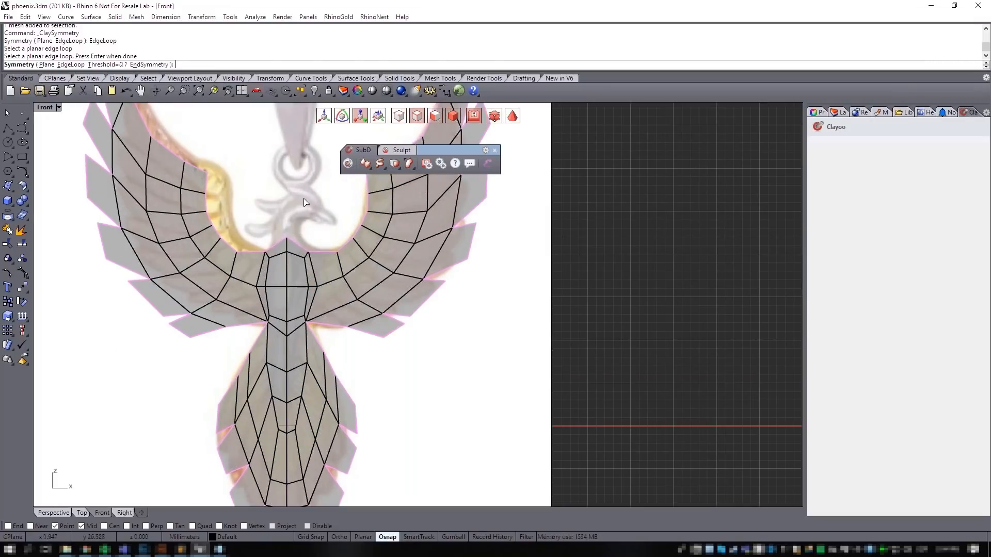
{"action": "key", "text": "Return"}
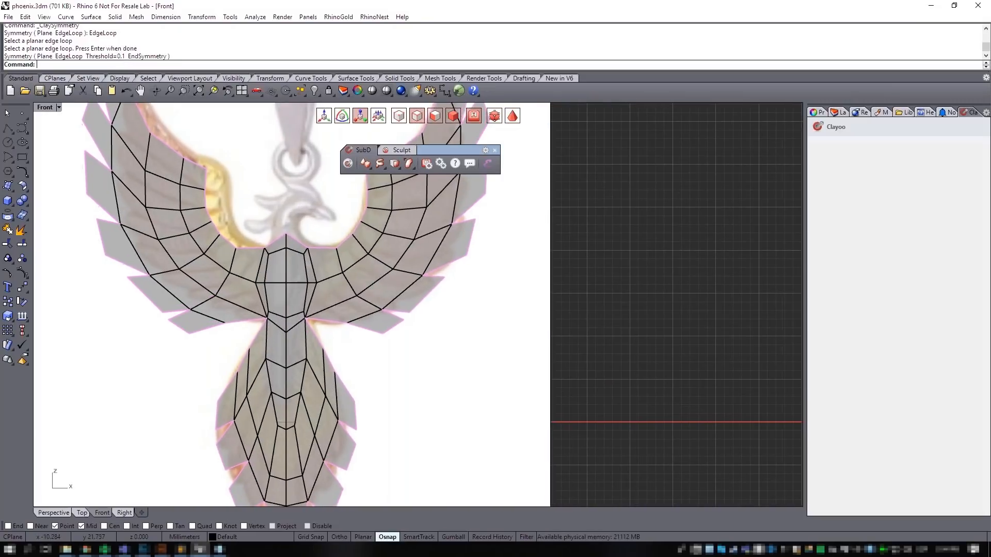
- Check the mirrored phoenix in the perspective view, return to the front view and set its display mode to Shaded
{"action": "left_click", "coordinate": [54, 513]}
{"action": "right_click_drag", "start_coordinate": [355, 409], "coordinate": [428, 431]}
{"action": "right_click_drag", "start_coordinate": [507, 337], "coordinate": [451, 195], "text": "shift"}
{"action": "right_click_drag", "start_coordinate": [453, 389], "coordinate": [430, 336]}
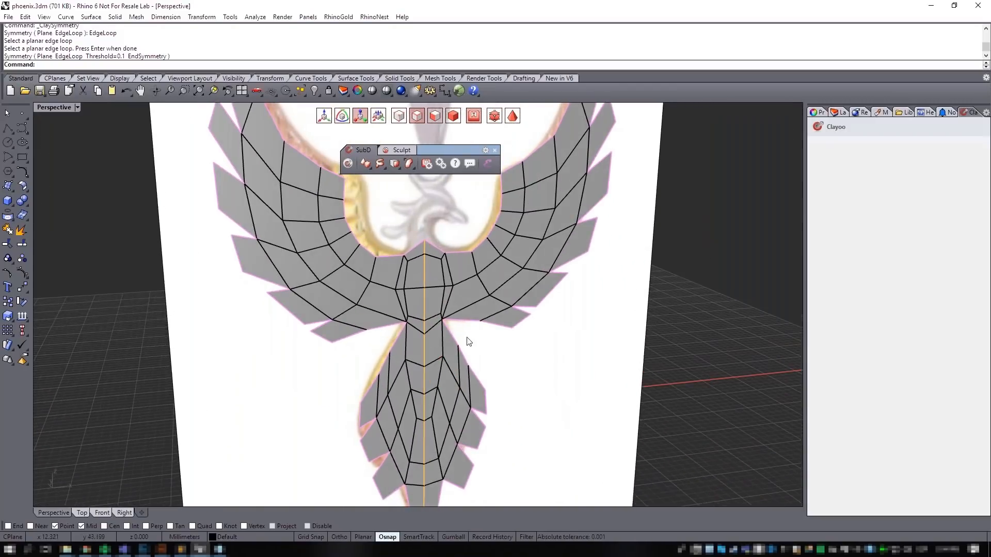
{"action": "left_click", "coordinate": [102, 513]}
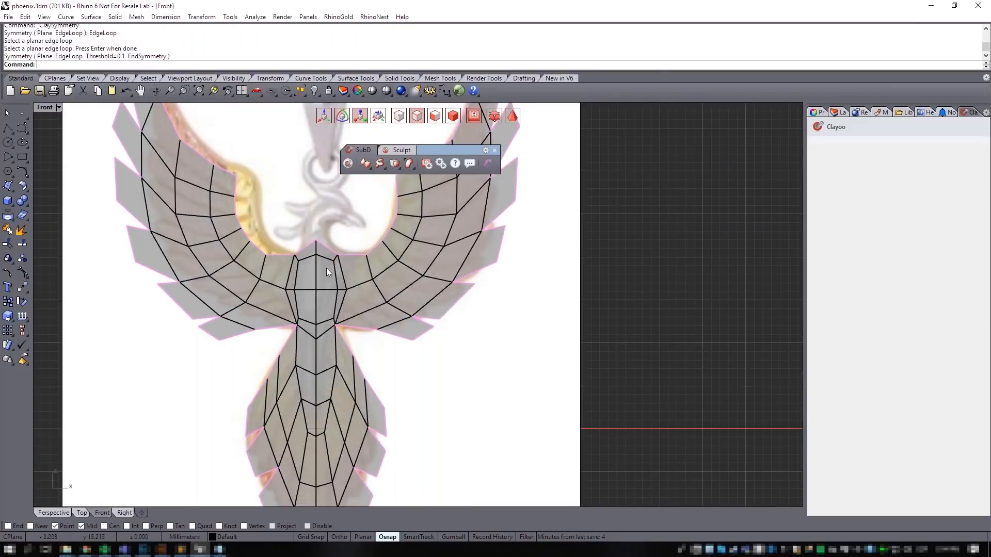
{"action": "left_click", "coordinate": [46, 106]}
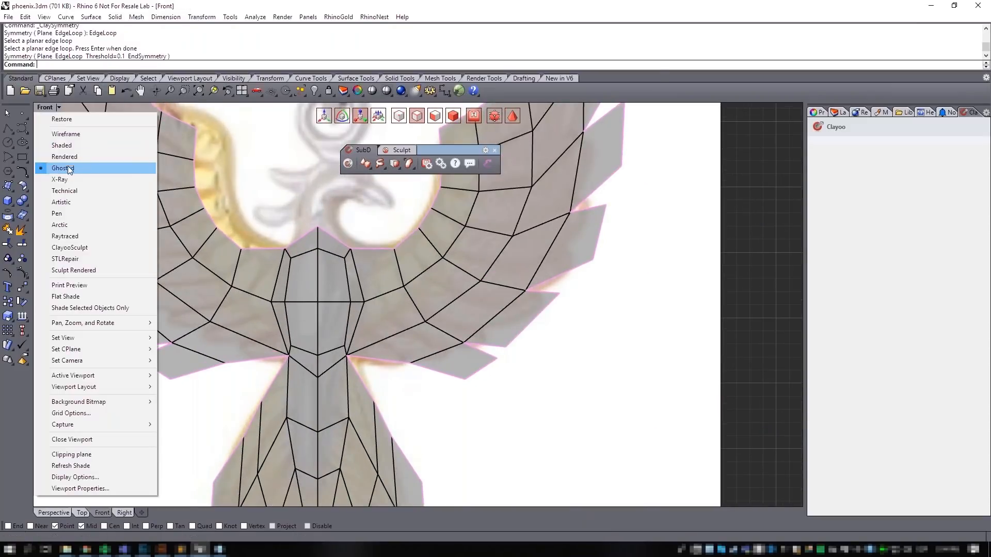
{"action": "left_click", "coordinate": [67, 147]}
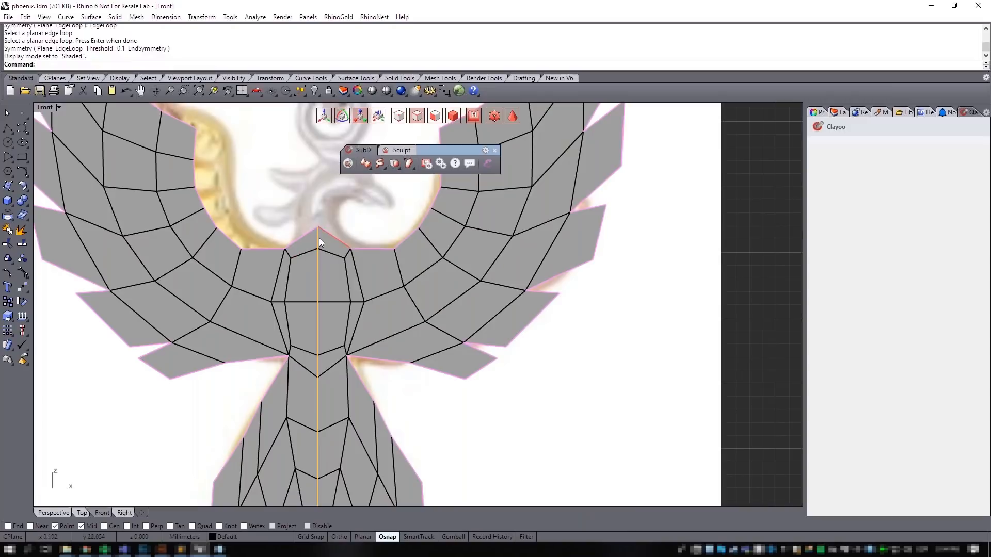
{"action": "scroll", "coordinate": [314, 302], "scroll_direction": "down", "scroll_amount": 5}
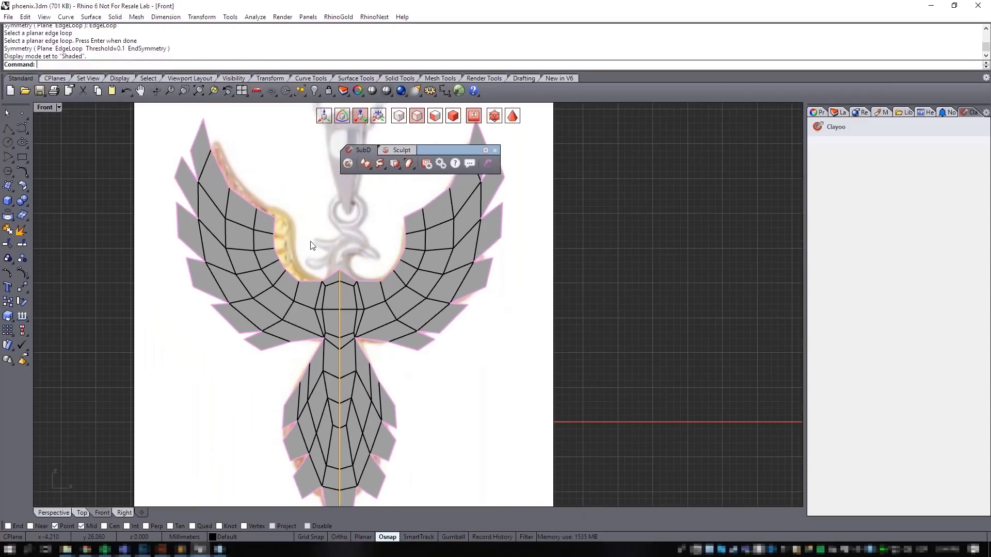
{"action": "right_click_drag", "start_coordinate": [314, 253], "coordinate": [327, 322]}
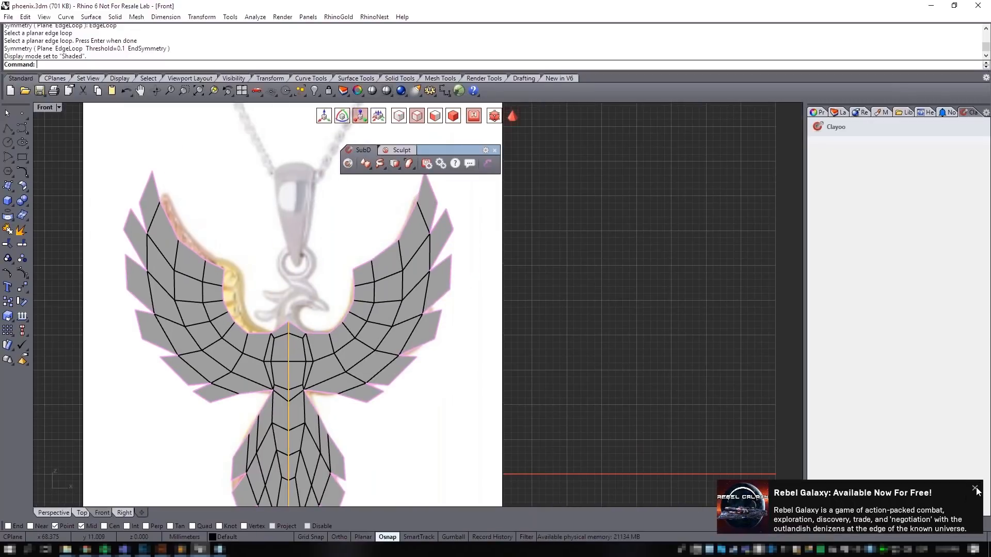
- Move the tip edges of the two uppermost right wing feathers slightly outward
{"action": "left_click", "coordinate": [976, 489]}
{"action": "right_click_drag", "start_coordinate": [464, 222], "coordinate": [514, 287]}
{"action": "left_click", "coordinate": [462, 212]}
{"action": "left_click", "coordinate": [324, 116]}
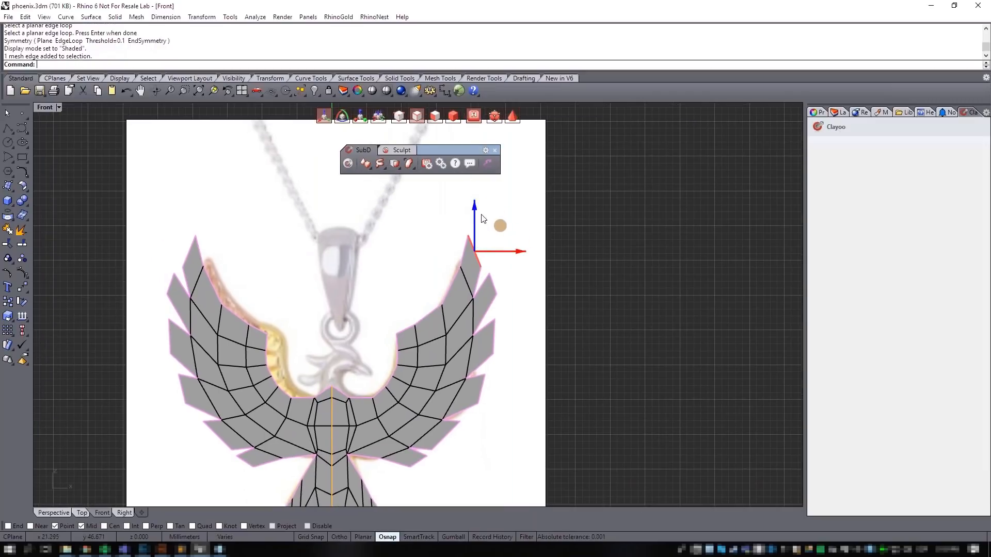
{"action": "mouse_move", "coordinate": [502, 225]}
{"action": "left_mouse_down"}
{"action": "mouse_move", "coordinate": [499, 210]}
{"action": "mouse_move", "coordinate": [507, 219]}
{"action": "left_mouse_up"}
{"action": "left_click", "coordinate": [496, 285]}
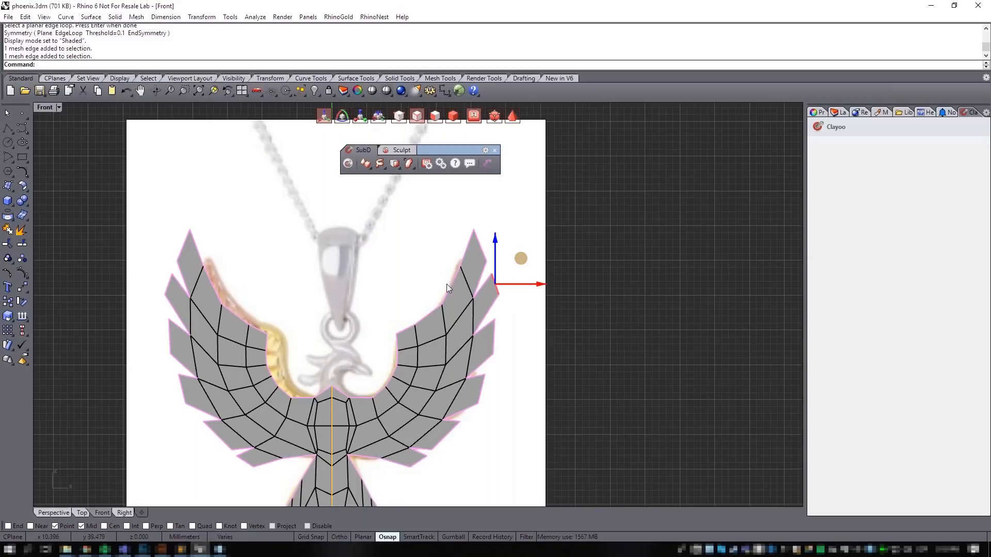
- Rotate the tip edge of the tail's uppermost right feather and move it outward so the feather flares
{"action": "scroll", "coordinate": [484, 295], "scroll_direction": "down", "scroll_amount": 4}
{"action": "right_click_drag", "start_coordinate": [414, 453], "coordinate": [393, 383]}
{"action": "scroll", "coordinate": [394, 384], "scroll_direction": "up", "scroll_amount": 6}
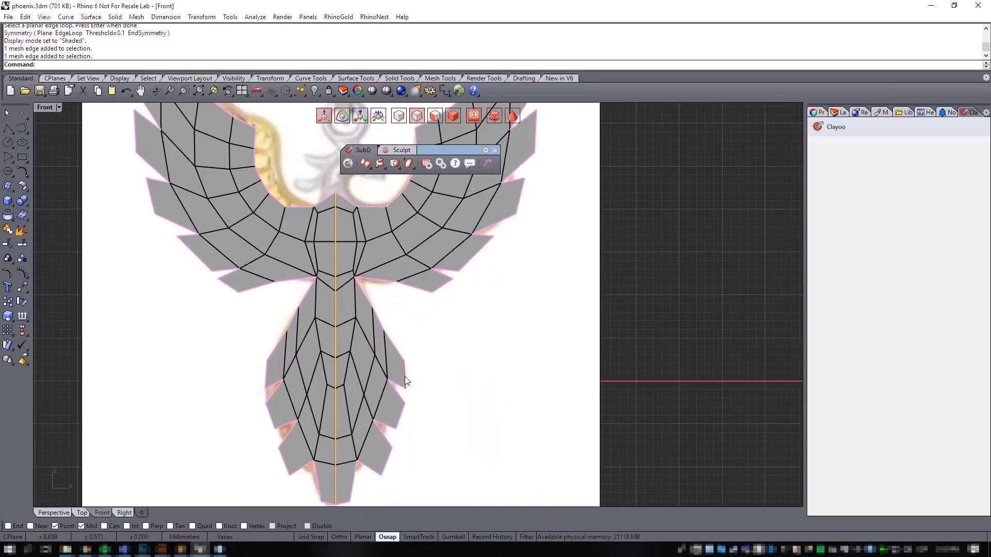
{"action": "left_click", "coordinate": [406, 378]}
{"action": "left_click", "coordinate": [431, 349]}
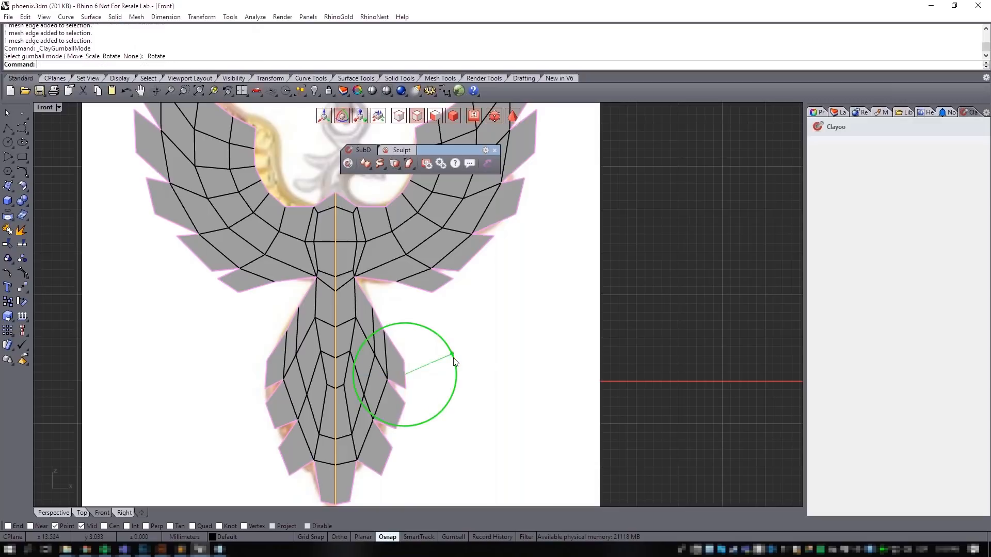
{"action": "left_click", "coordinate": [437, 353]}
{"action": "left_click", "coordinate": [437, 353]}
{"action": "left_click", "coordinate": [437, 356]}
{"action": "left_click_drag", "start_coordinate": [437, 358], "coordinate": [443, 357]}
{"action": "left_click", "coordinate": [480, 360]}
- Move the tip edge of the tail's second right feather outward, and narrow the tips of the second and third feathers
{"action": "left_click", "coordinate": [402, 414]}
{"action": "key", "text": "e"}
{"action": "left_click_drag", "start_coordinate": [438, 384], "coordinate": [430, 409]}
{"action": "key", "text": "w"}
{"action": "left_click", "coordinate": [431, 398]}
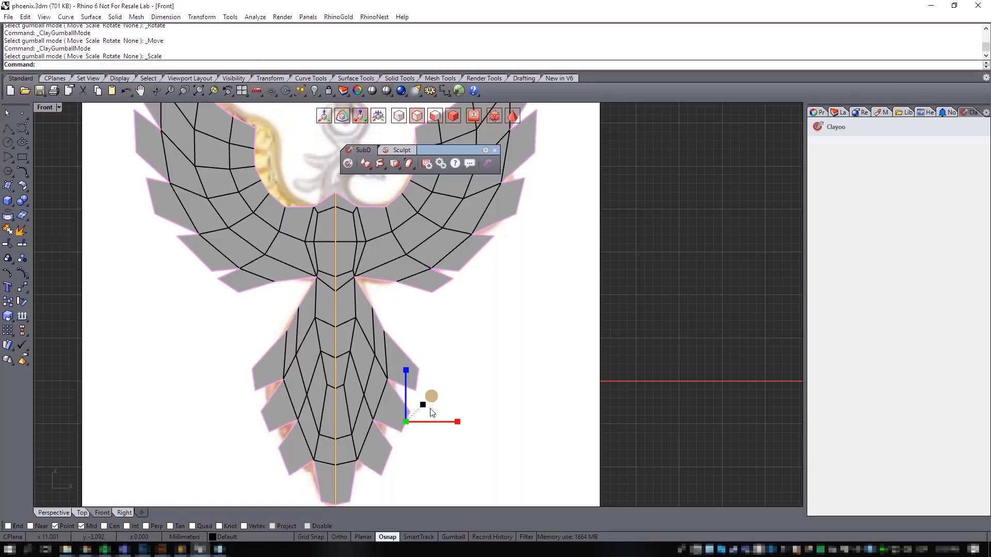
{"action": "left_click", "coordinate": [385, 460], "text": "ctrl+shift"}
{"action": "scroll", "coordinate": [473, 437], "scroll_direction": "down", "scroll_amount": 2}
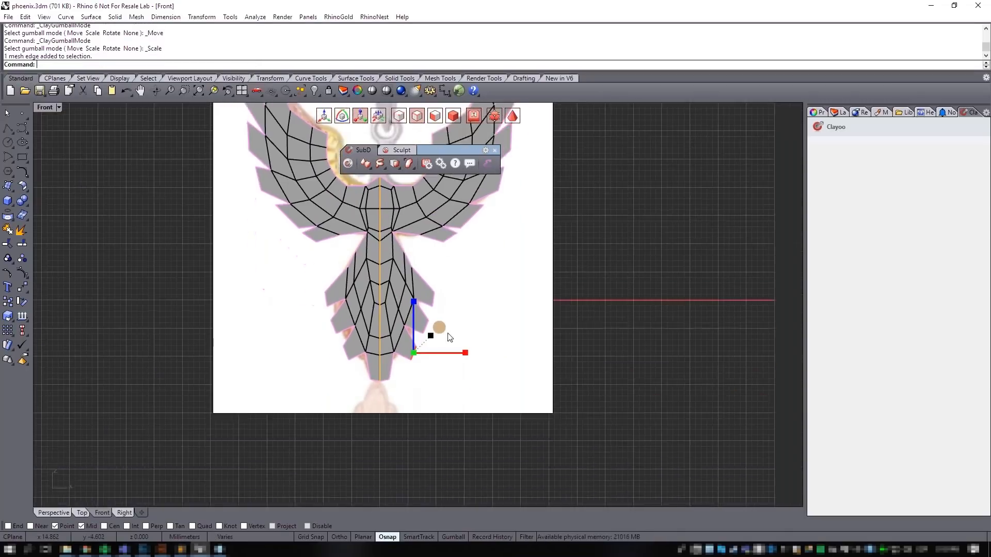
- Raise the right corner vertex of the central tail feather's end so the symmetric tip becomes more pointed
{"action": "scroll", "coordinate": [372, 392], "scroll_direction": "up", "scroll_amount": 4}
{"action": "left_click", "coordinate": [355, 409], "text": "ctrl+shift"}
{"action": "left_click", "coordinate": [372, 392]}
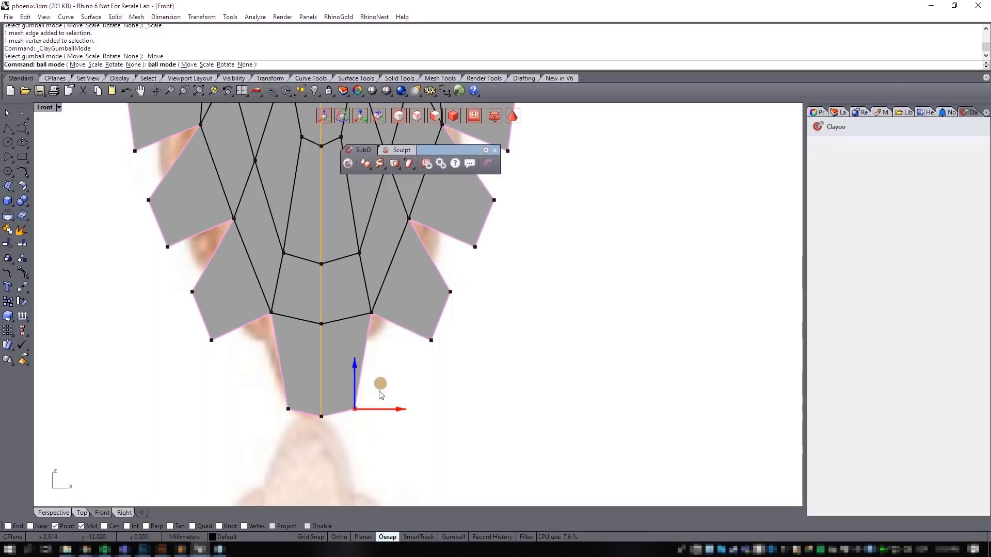
{"action": "left_click_drag", "start_coordinate": [380, 383], "coordinate": [380, 370]}
{"action": "left_click", "coordinate": [532, 382]}
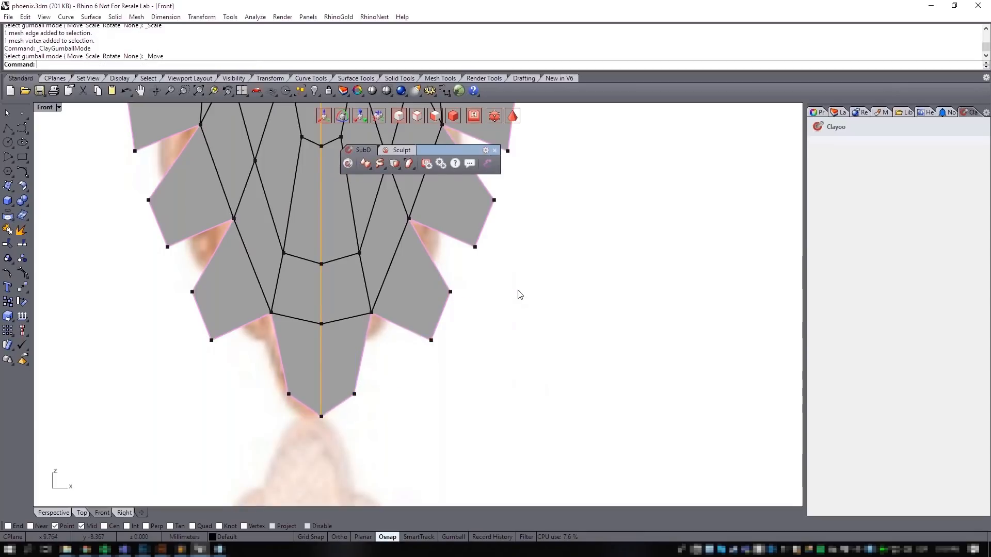
- Select the whole phoenix mesh and end its symmetry with the EndSymmetry option
{"action": "scroll", "coordinate": [517, 293], "scroll_direction": "down", "scroll_amount": 12}
{"action": "right_click_drag", "start_coordinate": [537, 271], "coordinate": [473, 346]}
{"action": "scroll", "coordinate": [488, 303], "scroll_direction": "up", "scroll_amount": 4}
{"action": "right_click_drag", "start_coordinate": [490, 305], "coordinate": [471, 347]}
{"action": "left_click", "coordinate": [455, 120]}
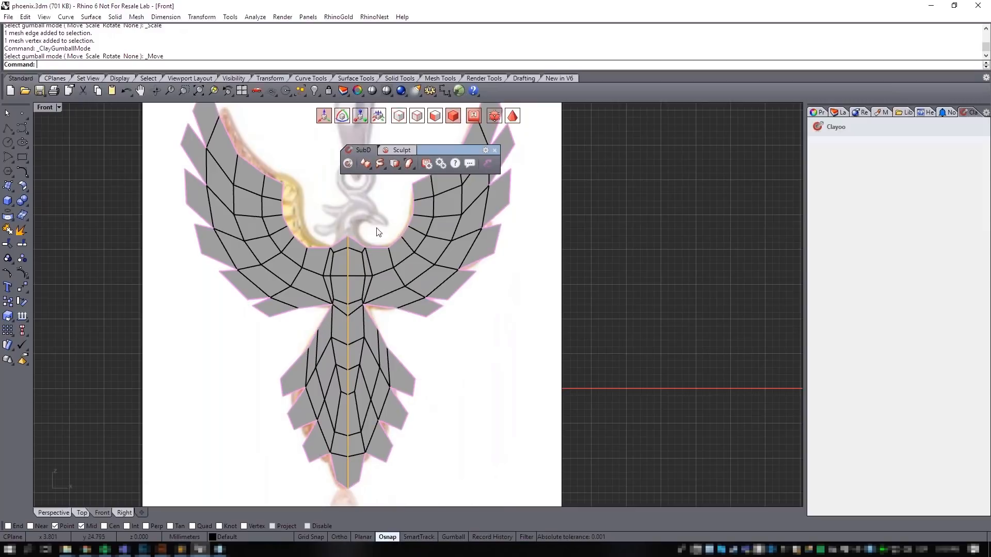
{"action": "right_click_drag", "start_coordinate": [332, 230], "coordinate": [354, 273]}
{"action": "left_click", "coordinate": [421, 286]}
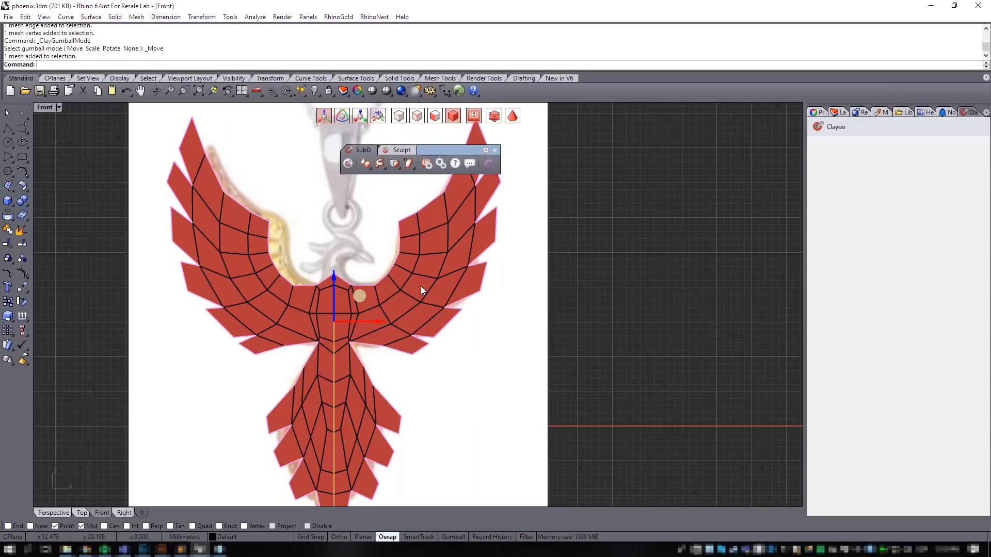
{"action": "left_click", "coordinate": [398, 166]}
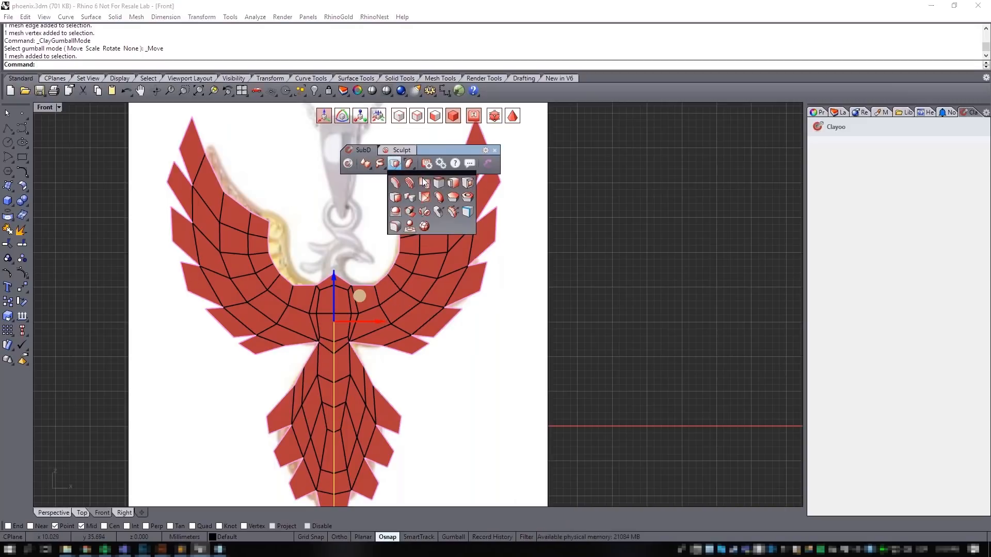
{"action": "left_click", "coordinate": [424, 212]}
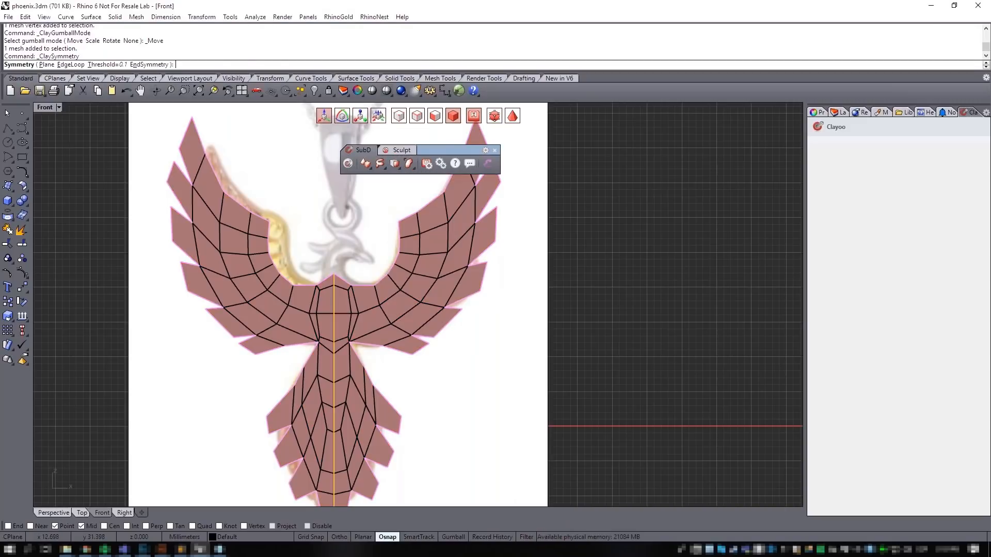
{"action": "left_click", "coordinate": [149, 64]}
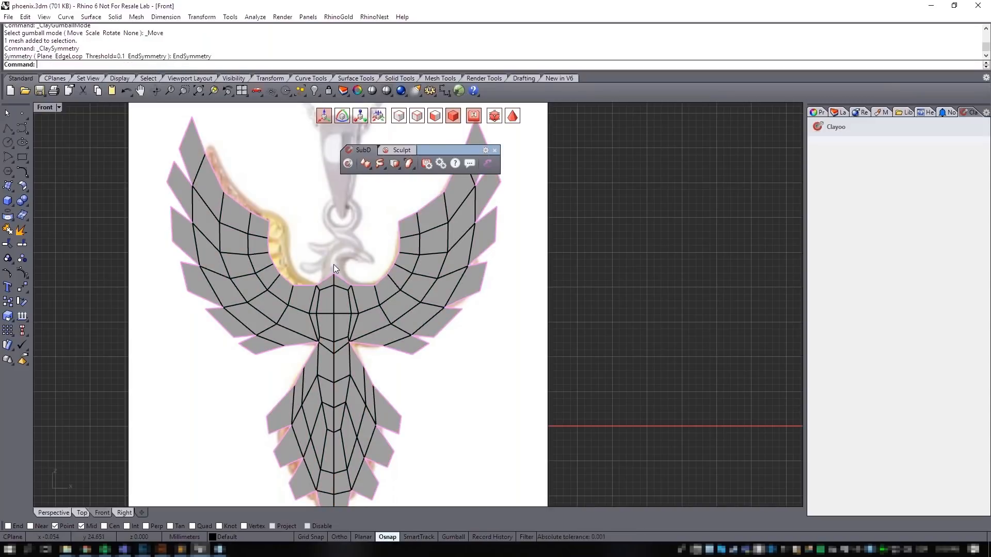
- Lower the centre vertex at the top of the body slightly to flatten the base of the neck
{"action": "scroll", "coordinate": [339, 345], "scroll_direction": "up", "scroll_amount": 2}
{"action": "scroll", "coordinate": [342, 258], "scroll_direction": "up", "scroll_amount": 3}
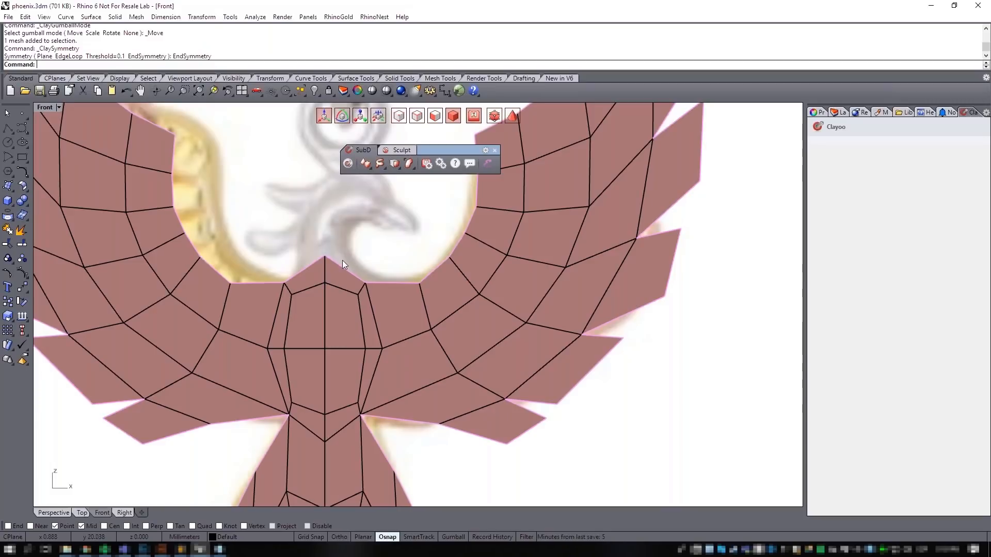
{"action": "left_click", "coordinate": [342, 260]}
{"action": "scroll", "coordinate": [336, 235], "scroll_direction": "up", "scroll_amount": 2}
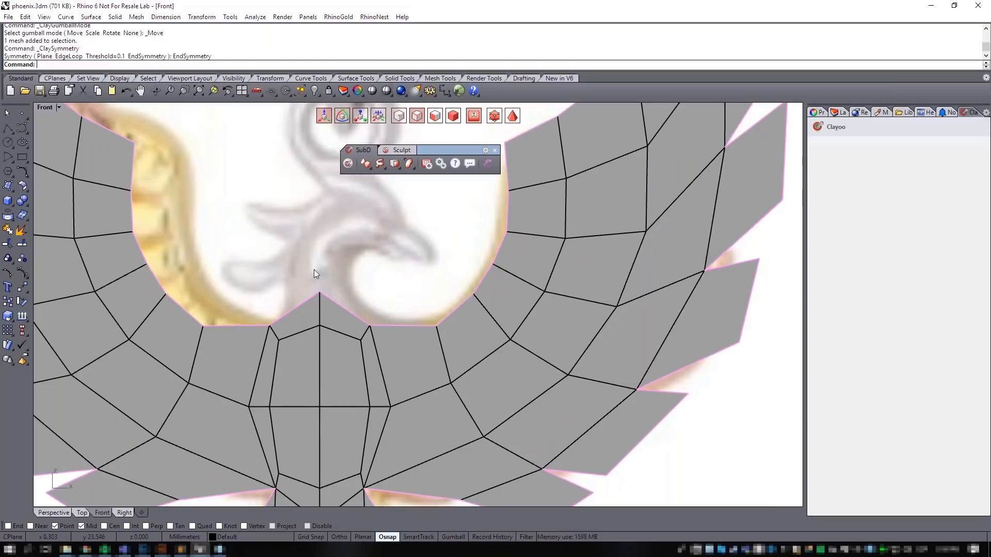
{"action": "scroll", "coordinate": [313, 274], "scroll_direction": "up", "scroll_amount": 1}
{"action": "left_click", "coordinate": [400, 115]}
{"action": "left_click_drag", "start_coordinate": [289, 283], "coordinate": [338, 308]}
{"action": "left_click_drag", "start_coordinate": [322, 275], "coordinate": [321, 281]}
{"action": "left_click", "coordinate": [342, 257]}
- Extrude the two top centre edges of the body upward as the neck and narrow them to match the reference
{"action": "left_click", "coordinate": [417, 118]}
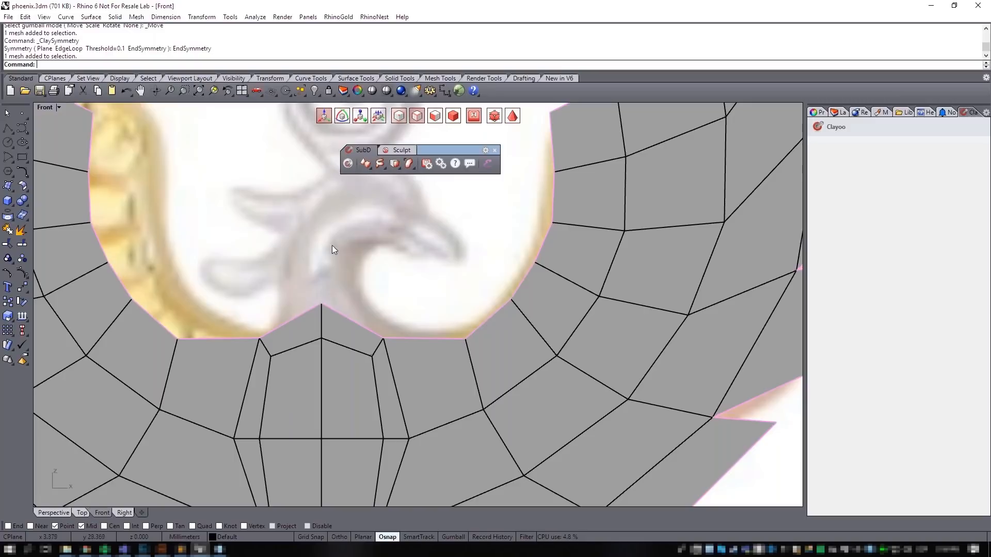
{"action": "left_click", "coordinate": [297, 319]}
{"action": "left_click", "coordinate": [351, 315], "text": "shift"}
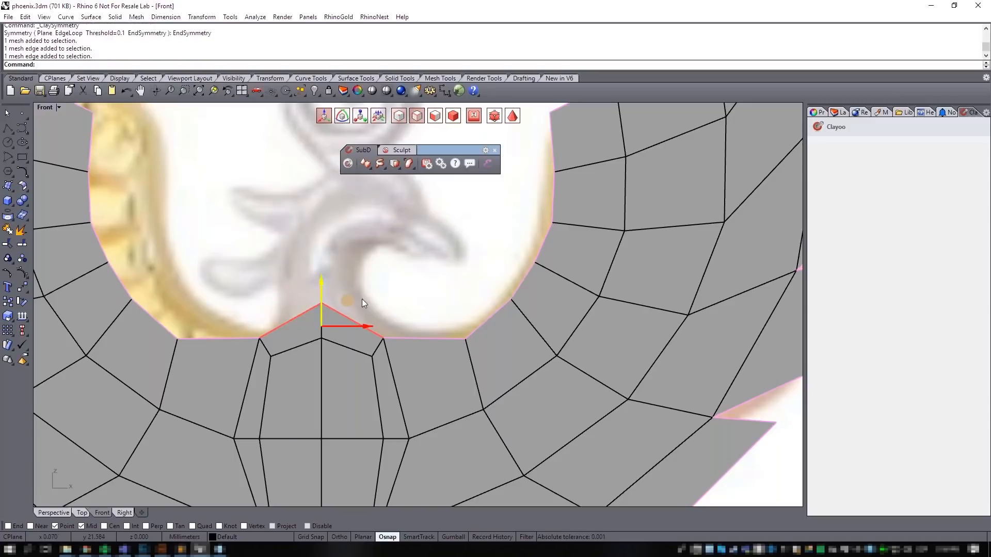
{"action": "right_click_drag", "start_coordinate": [284, 289], "coordinate": [274, 319]}
{"action": "left_click_drag", "start_coordinate": [308, 328], "coordinate": [329, 295], "text": "alt"}
{"action": "key", "text": "r"}
{"action": "left_click_drag", "start_coordinate": [311, 260], "coordinate": [339, 255]}
{"action": "key", "text": "w"}
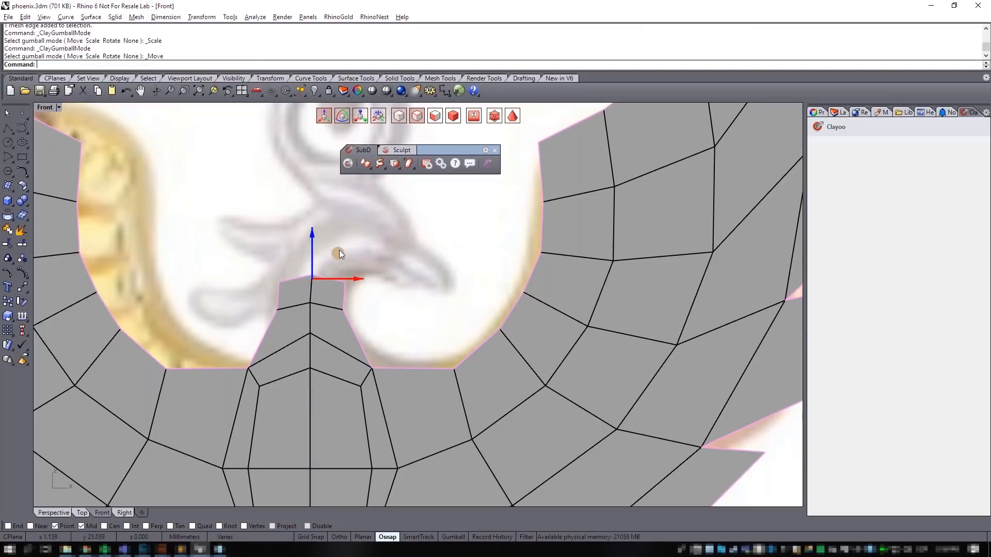
- Rotate and scale the neck's top edges, extruding them up and to the right to start the curve towards the head
{"action": "key", "text": "e"}
{"action": "key", "text": "r"}
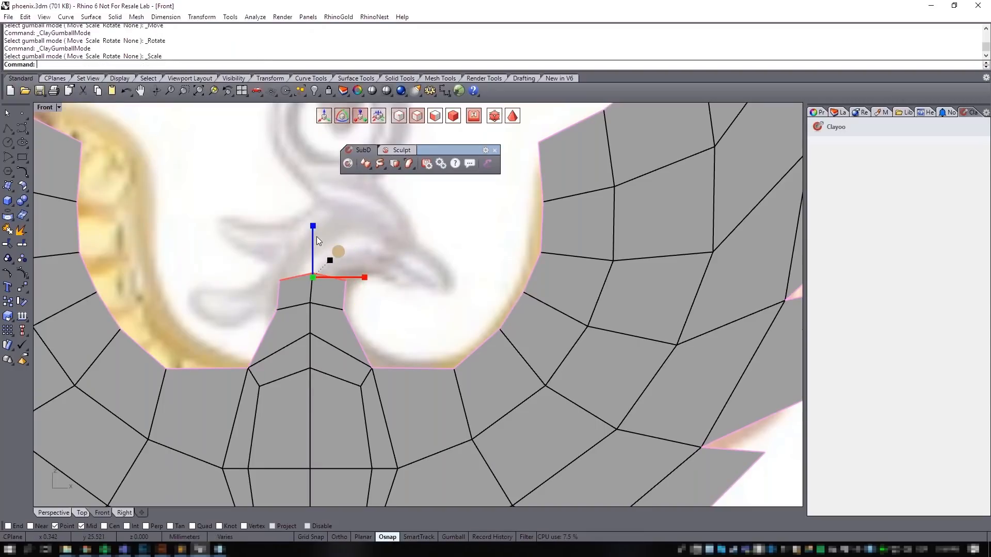
{"action": "key", "text": "e"}
{"action": "left_click_drag", "start_coordinate": [360, 259], "coordinate": [344, 247]}
{"action": "key", "text": "r"}
{"action": "key", "text": "w"}
{"action": "left_click_drag", "start_coordinate": [337, 249], "coordinate": [378, 222], "text": "alt"}
{"action": "key", "text": "e"}
{"action": "key", "text": "r"}
{"action": "key", "text": "w"}
{"action": "key", "text": "e"}
- Extend the neck's end edges to the right, moving, rotating and scaling them to rough out the curved head
{"action": "right_click_drag", "start_coordinate": [379, 222], "coordinate": [295, 290]}
{"action": "key", "text": "w"}
{"action": "left_click_drag", "start_coordinate": [269, 272], "coordinate": [347, 289]}
{"action": "key", "text": "e"}
{"action": "key", "text": "w"}
{"action": "key", "text": "e"}
{"action": "key", "text": "w"}
{"action": "key", "text": "e"}
{"action": "key", "text": "r"}
{"action": "key", "text": "w"}
{"action": "scroll", "coordinate": [336, 289], "scroll_direction": "down", "scroll_amount": 4}
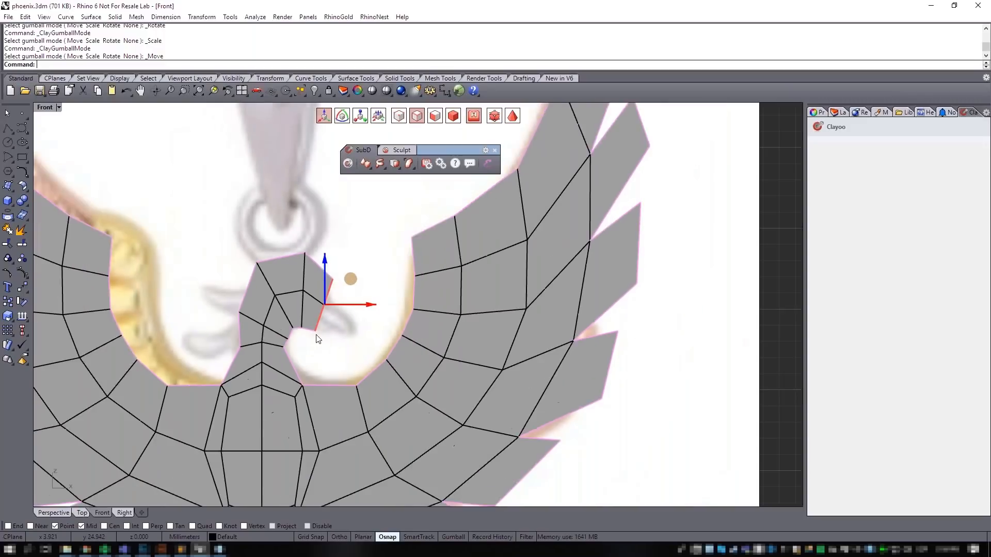
- Reposition the throat, back, crown and lower vertices of the neck and head to smooth the curved outline
{"action": "scroll", "coordinate": [297, 347], "scroll_direction": "up", "scroll_amount": 6}
{"action": "left_click", "coordinate": [312, 326]}
{"action": "key", "text": "a"}
{"action": "left_click_drag", "start_coordinate": [305, 345], "coordinate": [278, 323]}
{"action": "left_click_drag", "start_coordinate": [309, 305], "coordinate": [302, 303]}
{"action": "left_click_drag", "start_coordinate": [168, 267], "coordinate": [195, 288]}
{"action": "left_click_drag", "start_coordinate": [211, 254], "coordinate": [205, 259]}
{"action": "left_click_drag", "start_coordinate": [197, 169], "coordinate": [232, 193]}
{"action": "left_click_drag", "start_coordinate": [246, 160], "coordinate": [246, 156]}
{"action": "mouse_move", "coordinate": [312, 279]}
{"action": "left_mouse_down"}
{"action": "mouse_move", "coordinate": [285, 310]}
{"action": "mouse_move", "coordinate": [309, 283]}
{"action": "left_mouse_up"}
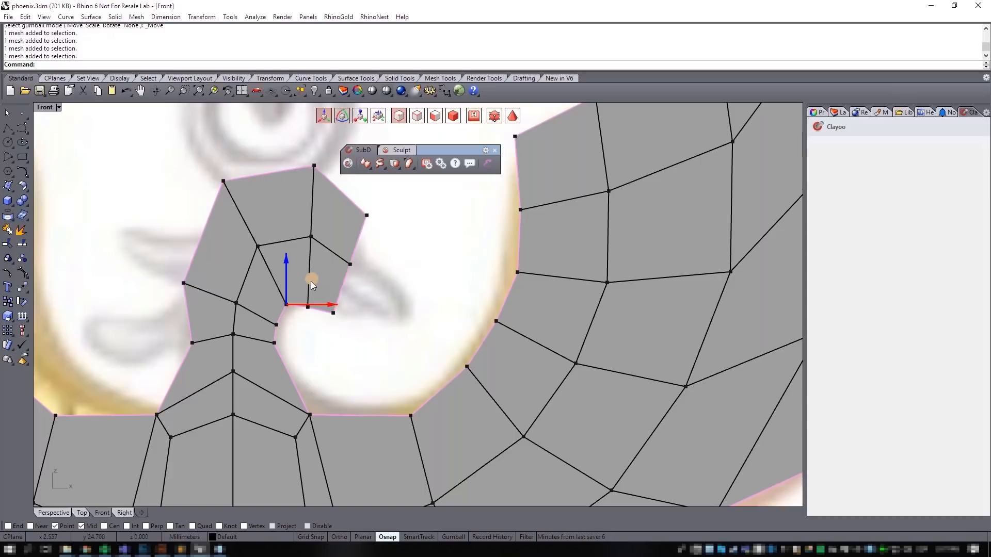
- Set the Front viewport to Wireframe display and fit the upper and middle vertices of the head's front edge to the reference
{"action": "key", "text": "Escape"}
{"action": "left_click", "coordinate": [57, 107]}
{"action": "left_click", "coordinate": [74, 135]}
{"action": "right_click_drag", "start_coordinate": [386, 243], "coordinate": [350, 277]}
{"action": "left_click", "coordinate": [331, 249]}
{"action": "left_click_drag", "start_coordinate": [357, 225], "coordinate": [361, 240]}
{"action": "left_click", "coordinate": [314, 298]}
{"action": "left_click_drag", "start_coordinate": [327, 231], "coordinate": [363, 245]}
- Align the two crown vertices and the vertices under the head with the reference outline
{"action": "left_click", "coordinate": [187, 215]}
{"action": "left_click_drag", "start_coordinate": [216, 191], "coordinate": [221, 192]}
{"action": "left_click", "coordinate": [279, 199]}
{"action": "left_click_drag", "start_coordinate": [307, 180], "coordinate": [310, 188]}
{"action": "left_click_drag", "start_coordinate": [315, 350], "coordinate": [318, 314]}
{"action": "left_click", "coordinate": [272, 340]}
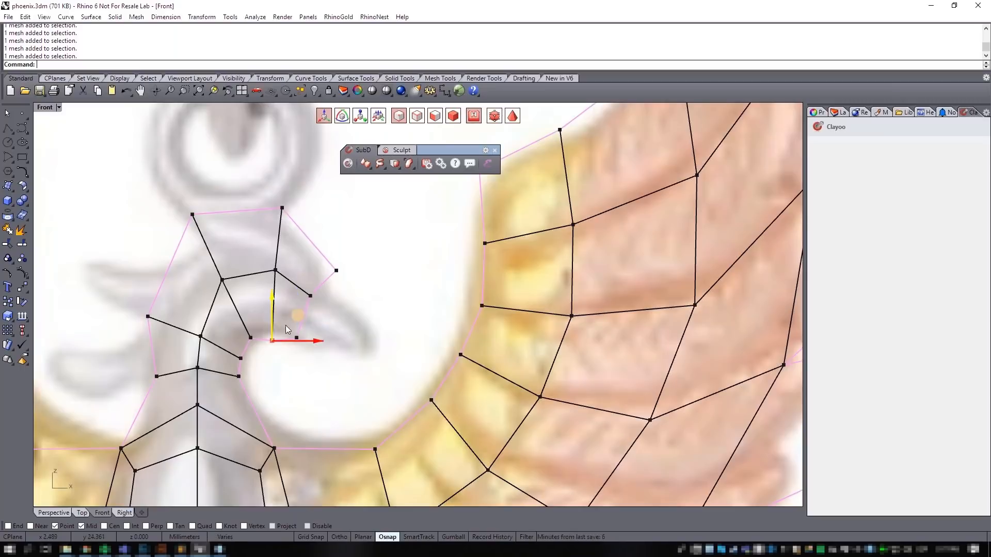
- Adjust the vertices at the back and centre of the neck to match the reference, leaving nothing selected
{"action": "scroll", "coordinate": [258, 359], "scroll_direction": "down", "scroll_amount": 3}
{"action": "left_click_drag", "start_coordinate": [155, 318], "coordinate": [201, 380]}
{"action": "left_click_drag", "start_coordinate": [216, 345], "coordinate": [216, 345]}
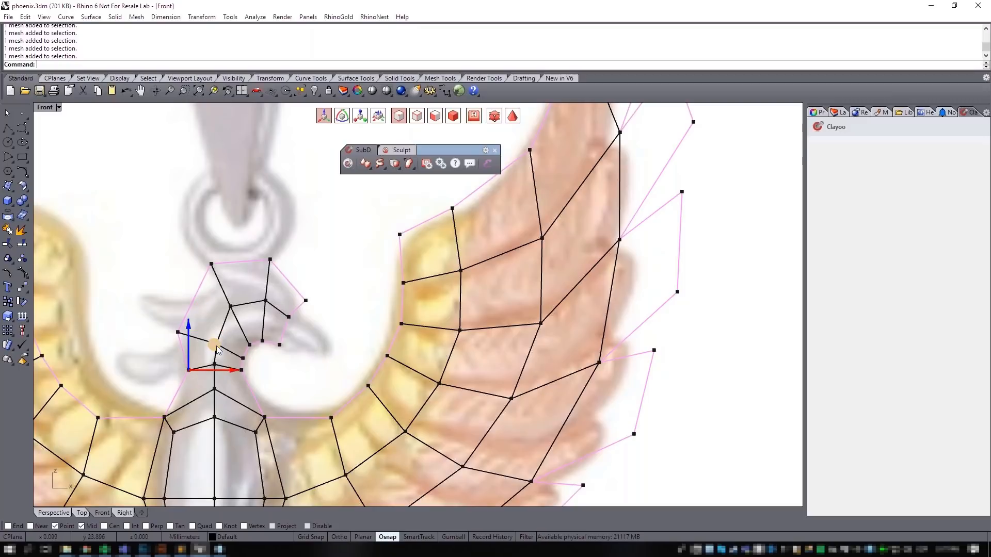
{"action": "key", "text": "Escape"}
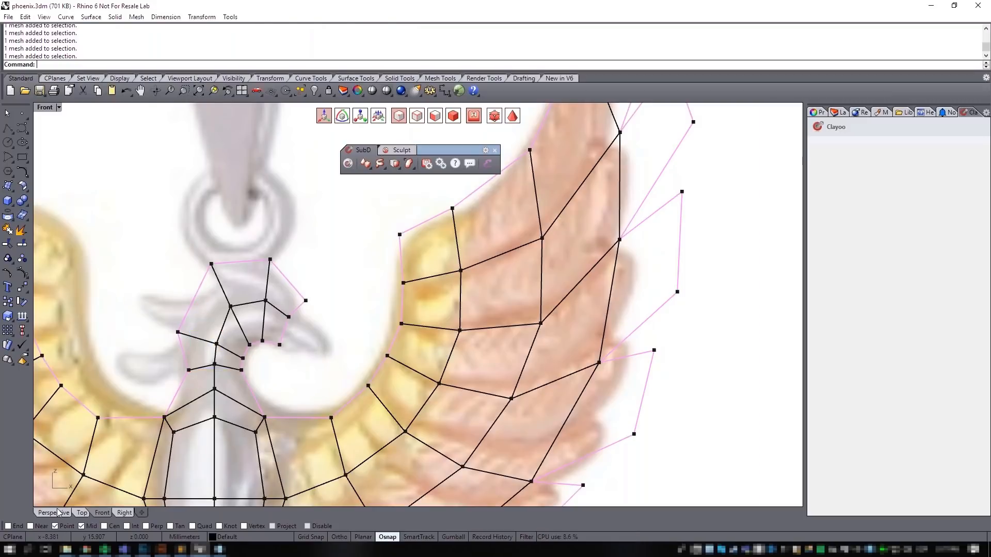
- Switch to the Perspective view with face selection enabled and save the phoenix file
{"action": "left_click", "coordinate": [58, 512]}
{"action": "right_click_drag", "start_coordinate": [466, 288], "coordinate": [391, 297]}
{"action": "scroll", "coordinate": [419, 267], "scroll_direction": "up", "scroll_amount": 5}
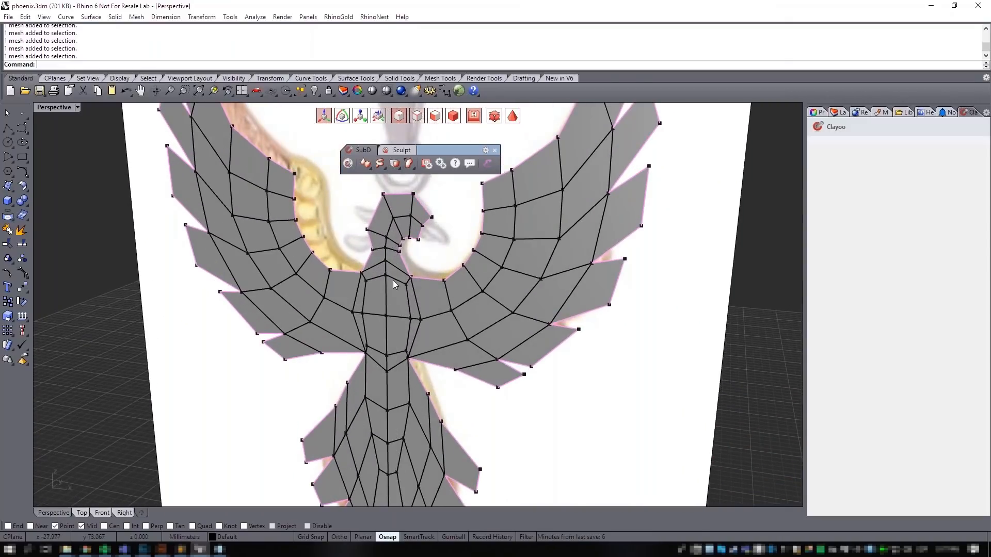
{"action": "right_click_drag", "start_coordinate": [363, 292], "coordinate": [424, 289]}
{"action": "left_click", "coordinate": [435, 116]}
{"action": "right_click_drag", "start_coordinate": [483, 302], "coordinate": [506, 312]}
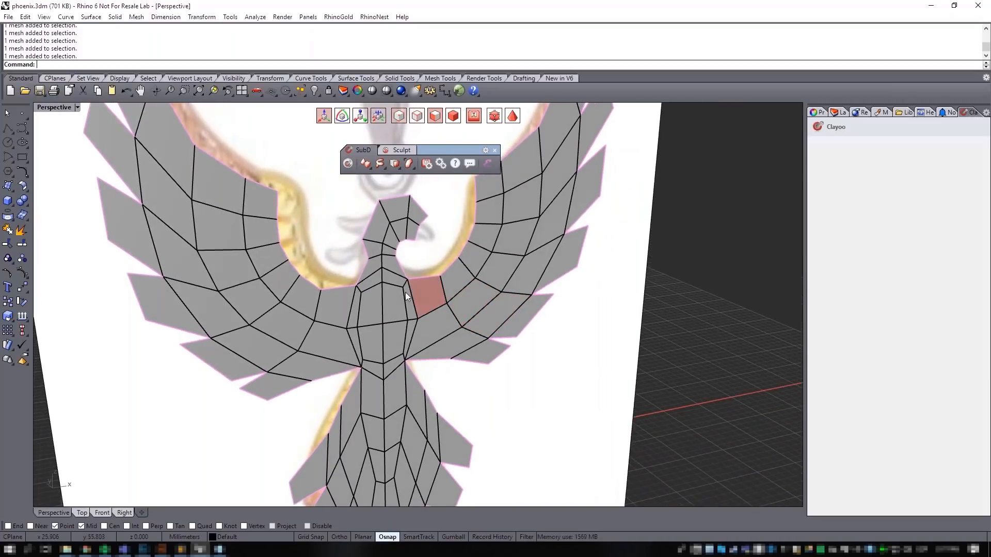
{"action": "key", "text": "ctrl+s"}
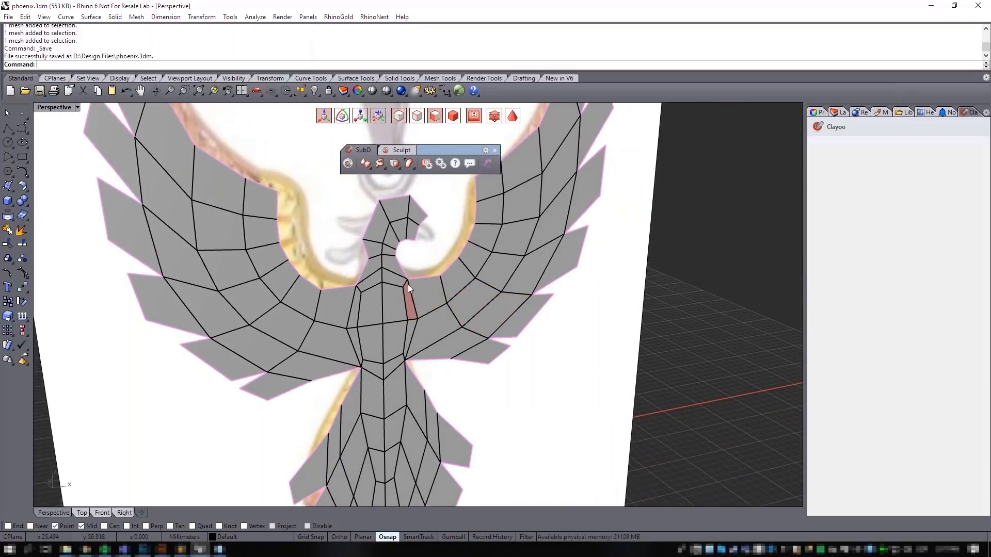
- Select the whole phoenix mesh and shell it in Regular mode, pulling the distance to about 2.06 mm
{"action": "scroll", "coordinate": [401, 274], "scroll_direction": "down", "scroll_amount": 5}
{"action": "right_click_drag", "start_coordinate": [401, 274], "coordinate": [441, 295]}
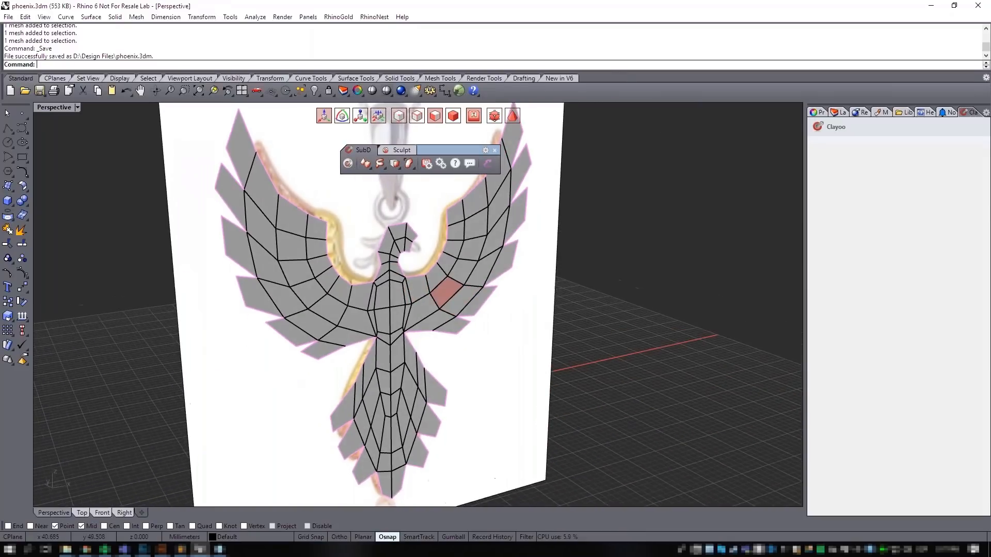
{"action": "right_click_drag", "start_coordinate": [454, 365], "coordinate": [425, 286]}
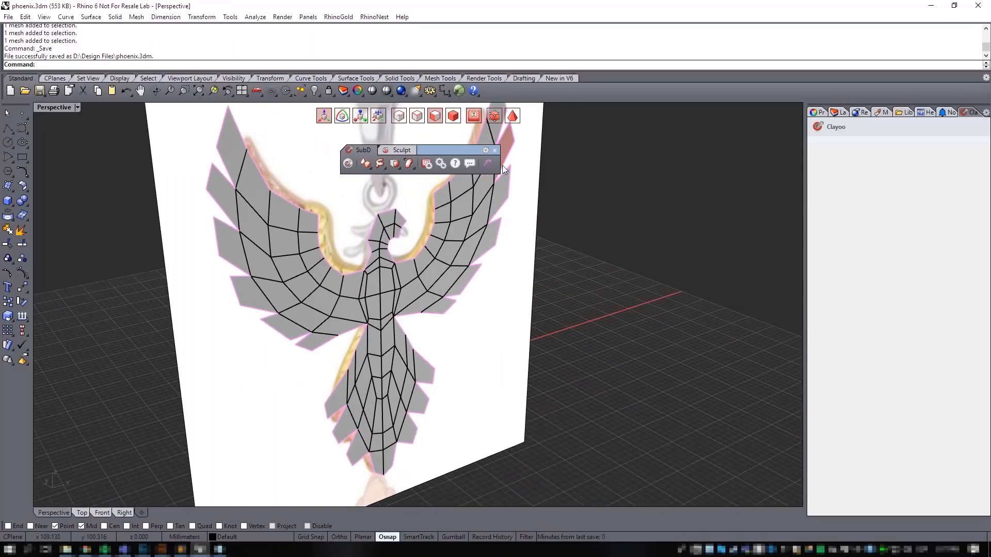
{"action": "left_click", "coordinate": [425, 291]}
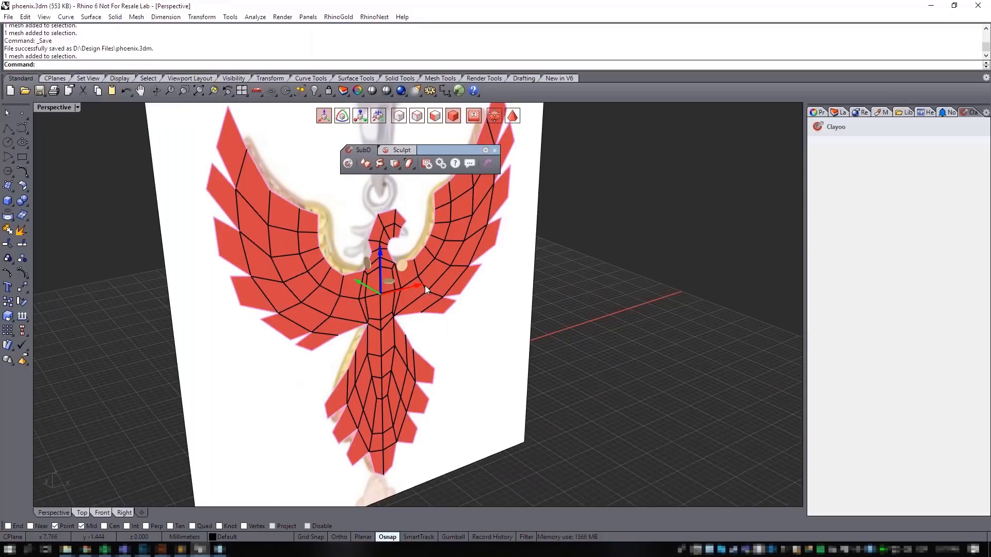
{"action": "left_click", "coordinate": [400, 169]}
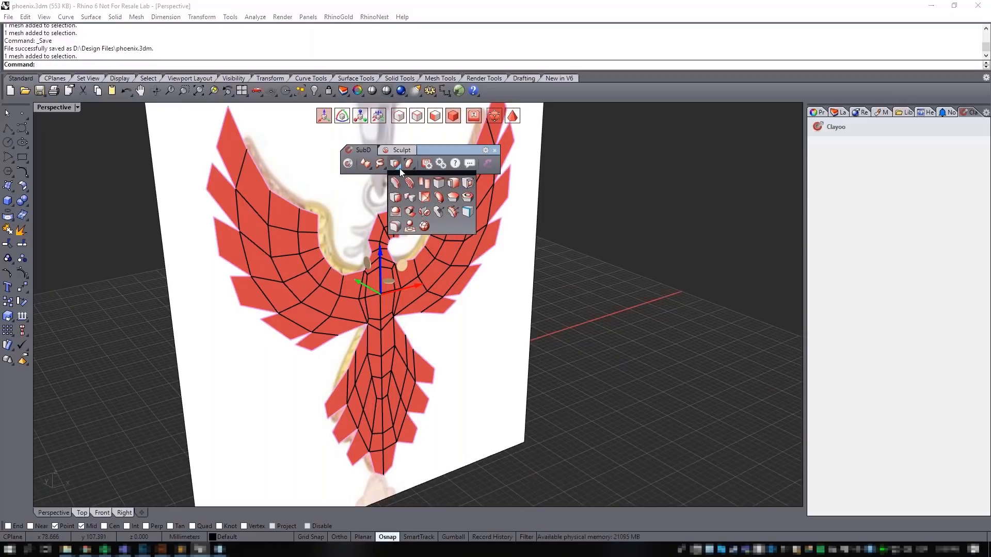
{"action": "left_click", "coordinate": [467, 198]}
{"action": "right_click_drag", "start_coordinate": [436, 279], "coordinate": [418, 299]}
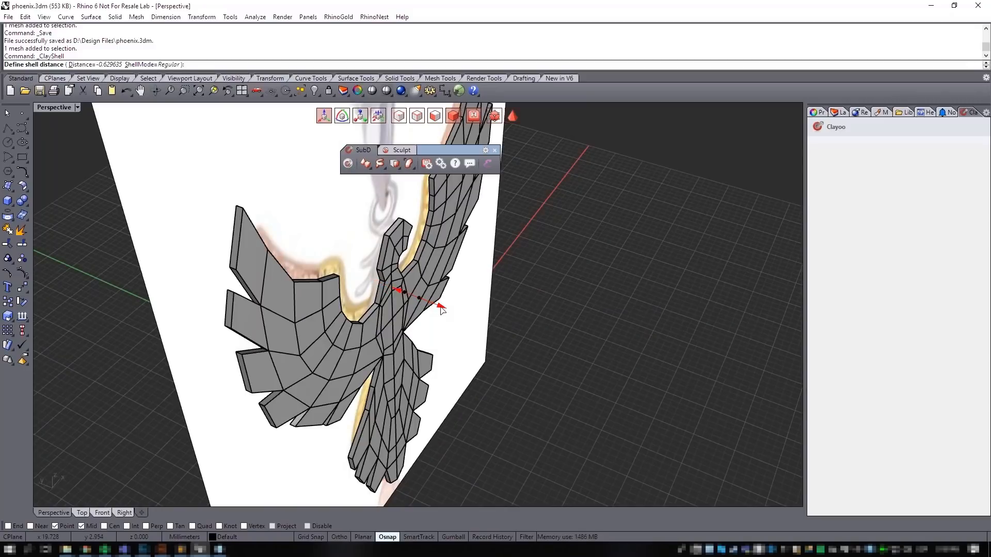
{"action": "left_click", "coordinate": [440, 308]}
{"action": "left_click_drag", "start_coordinate": [442, 309], "coordinate": [447, 309]}
{"action": "right_click_drag", "start_coordinate": [464, 316], "coordinate": [439, 314]}
{"action": "left_click_drag", "start_coordinate": [446, 312], "coordinate": [440, 310]}
{"action": "right_click_drag", "start_coordinate": [473, 330], "coordinate": [409, 284]}
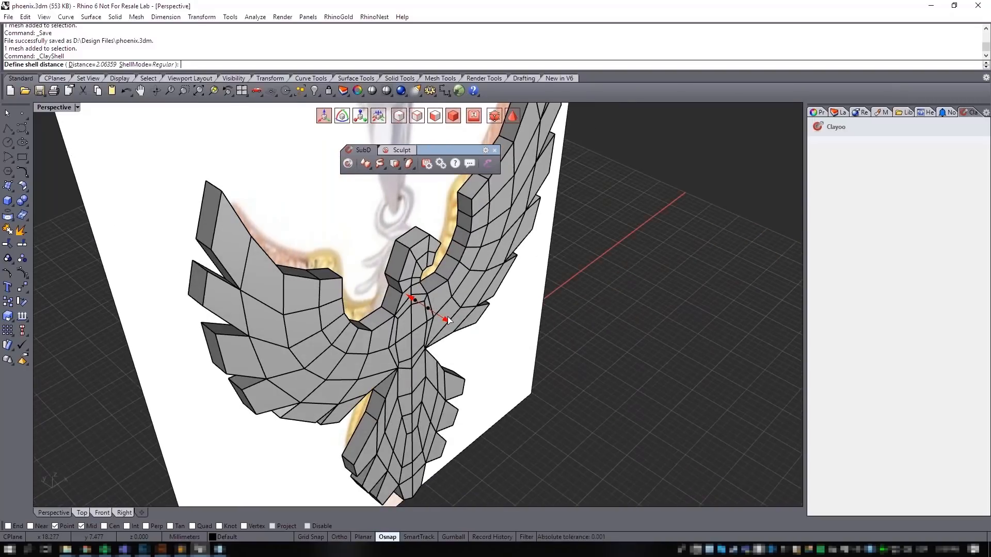
- Increase the shell distance to about 2.98 mm and apply the shell
{"action": "left_click_drag", "start_coordinate": [441, 314], "coordinate": [438, 312]}
{"action": "mouse_move", "coordinate": [445, 320]}
{"action": "right_mouse_down"}
{"action": "mouse_move", "coordinate": [464, 325]}
{"action": "mouse_move", "coordinate": [439, 312]}
{"action": "right_mouse_up"}
{"action": "left_click_drag", "start_coordinate": [447, 315], "coordinate": [479, 324]}
{"action": "right_click_drag", "start_coordinate": [479, 324], "coordinate": [450, 312]}
{"action": "right_click_drag", "start_coordinate": [373, 320], "coordinate": [268, 317]}
{"action": "right_click_drag", "start_coordinate": [443, 287], "coordinate": [450, 308]}
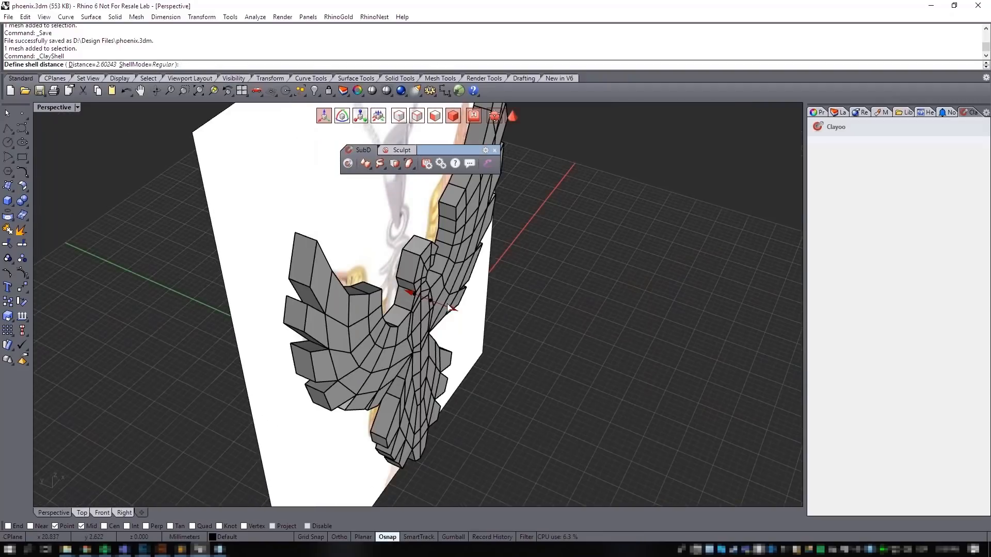
{"action": "right_click_drag", "start_coordinate": [525, 313], "coordinate": [328, 282]}
{"action": "left_click", "coordinate": [466, 287]}
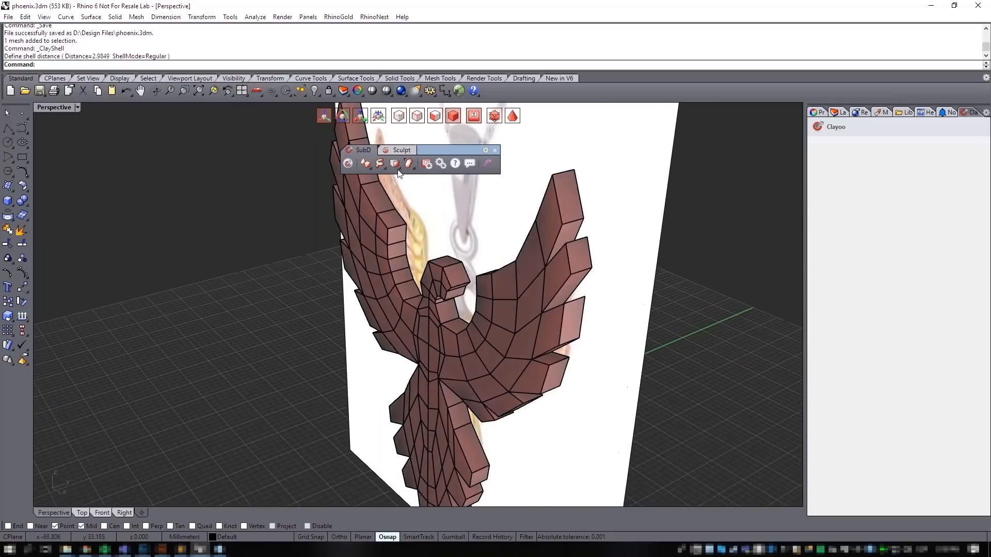
- Select the full loop of side faces running around the phoenix's outer edge
{"action": "left_click", "coordinate": [567, 199], "text": "ctrl+shift"}
{"action": "right_click_drag", "start_coordinate": [567, 199], "coordinate": [597, 247]}
{"action": "double_click", "coordinate": [599, 229], "text": "shift"}
{"action": "right_click_drag", "start_coordinate": [580, 310], "coordinate": [476, 282]}
{"action": "right_click_drag", "start_coordinate": [543, 315], "coordinate": [527, 260]}
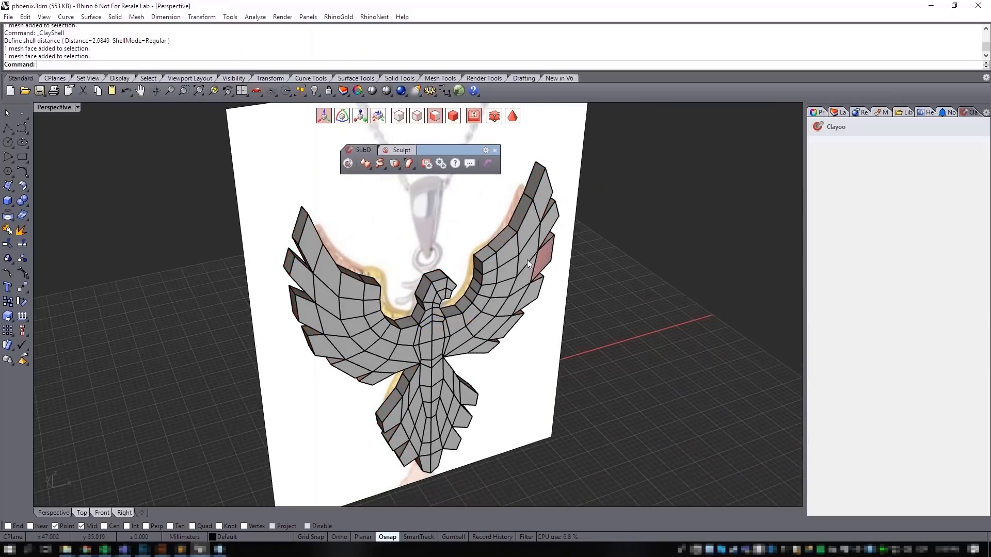
{"action": "scroll", "coordinate": [528, 259], "scroll_direction": "up", "scroll_amount": 5}
{"action": "left_click", "coordinate": [490, 227], "text": "ctrl+shift"}
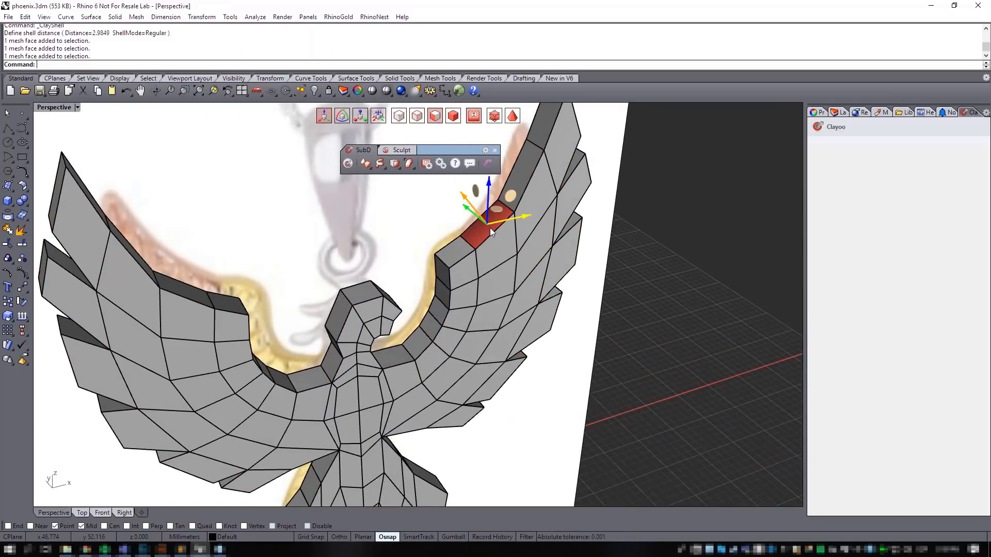
{"action": "left_click", "coordinate": [527, 171], "text": "ctrl+shift"}
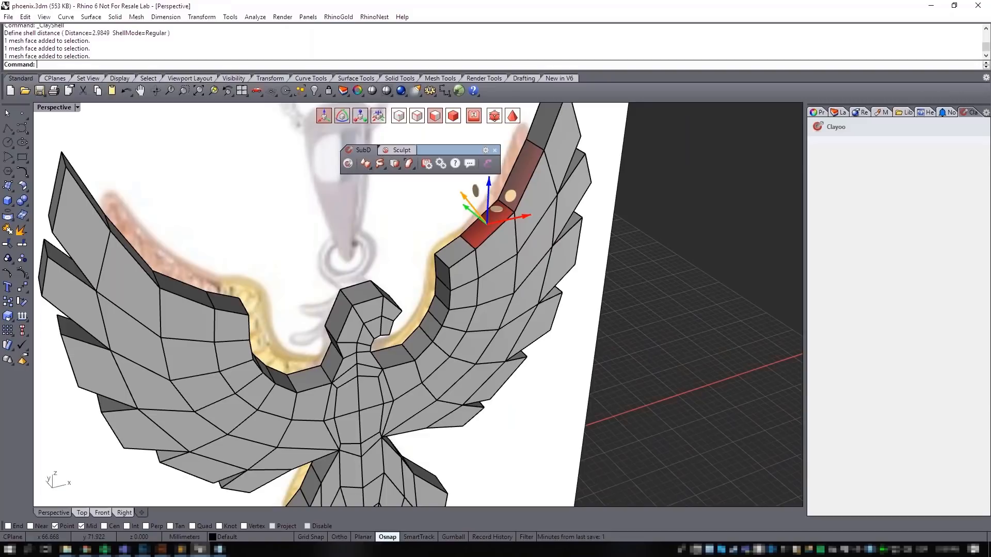
{"action": "double_click", "coordinate": [527, 169], "text": "ctrl+shift"}
- Scale the selected side faces along the thickness direction to thin the phoenix's outer rim, and clear the selection
{"action": "scroll", "coordinate": [447, 329], "scroll_direction": "down", "scroll_amount": 5}
{"action": "right_click_drag", "start_coordinate": [447, 330], "coordinate": [370, 282]}
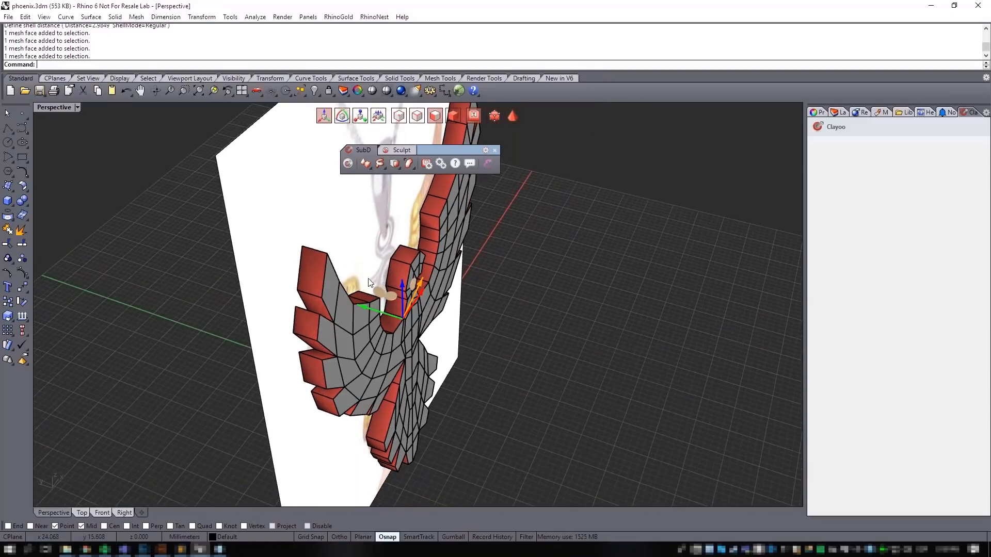
{"action": "left_click", "coordinate": [364, 122]}
{"action": "right_click_drag", "start_coordinate": [344, 309], "coordinate": [345, 372]}
{"action": "left_click", "coordinate": [359, 294]}
{"action": "left_click_drag", "start_coordinate": [359, 293], "coordinate": [381, 309]}
{"action": "right_click_drag", "start_coordinate": [381, 309], "coordinate": [266, 312]}
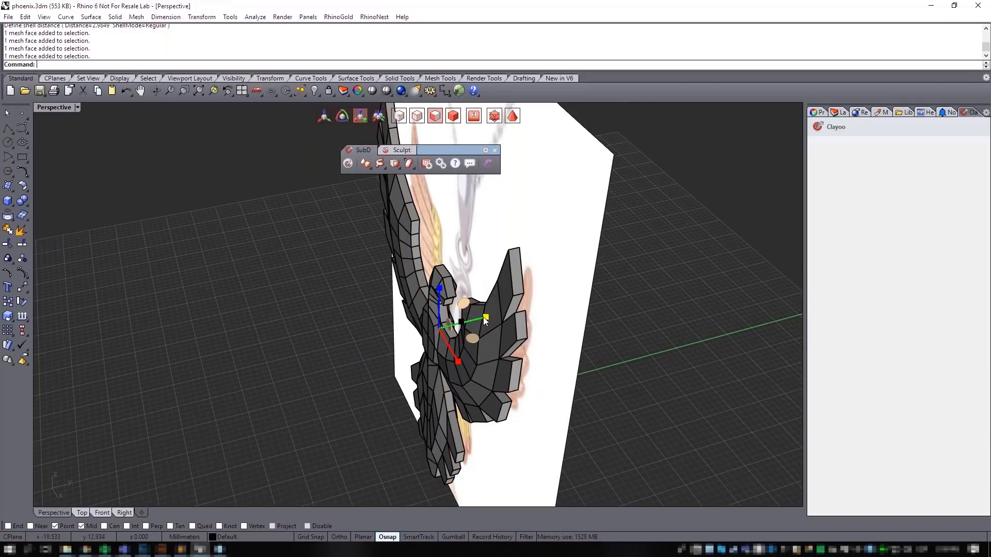
{"action": "right_click_drag", "start_coordinate": [462, 337], "coordinate": [692, 316]}
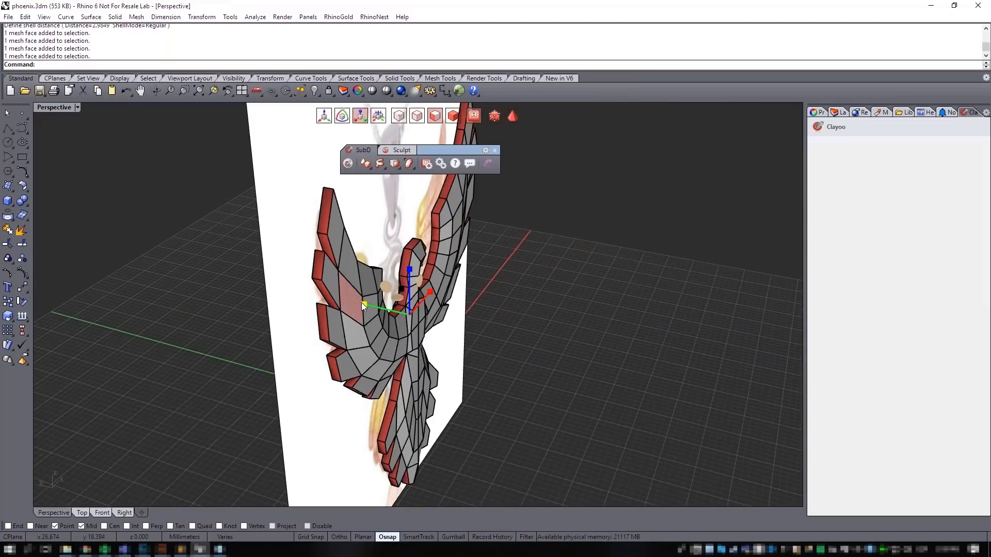
{"action": "left_click_drag", "start_coordinate": [363, 304], "coordinate": [359, 302]}
{"action": "left_click", "coordinate": [544, 340]}
{"action": "right_click_drag", "start_coordinate": [545, 341], "coordinate": [401, 272]}
- Select the four front chest faces, move them forward to make the body bulge, and clear the selection
{"action": "scroll", "coordinate": [474, 356], "scroll_direction": "up", "scroll_amount": 9}
{"action": "left_click", "coordinate": [392, 274], "text": "ctrl+shift"}
{"action": "left_click", "coordinate": [356, 298], "text": "shift"}
{"action": "left_click", "coordinate": [362, 340], "text": "shift"}
{"action": "left_click", "coordinate": [396, 333], "text": "shift"}
{"action": "right_click_drag", "start_coordinate": [440, 336], "coordinate": [472, 327]}
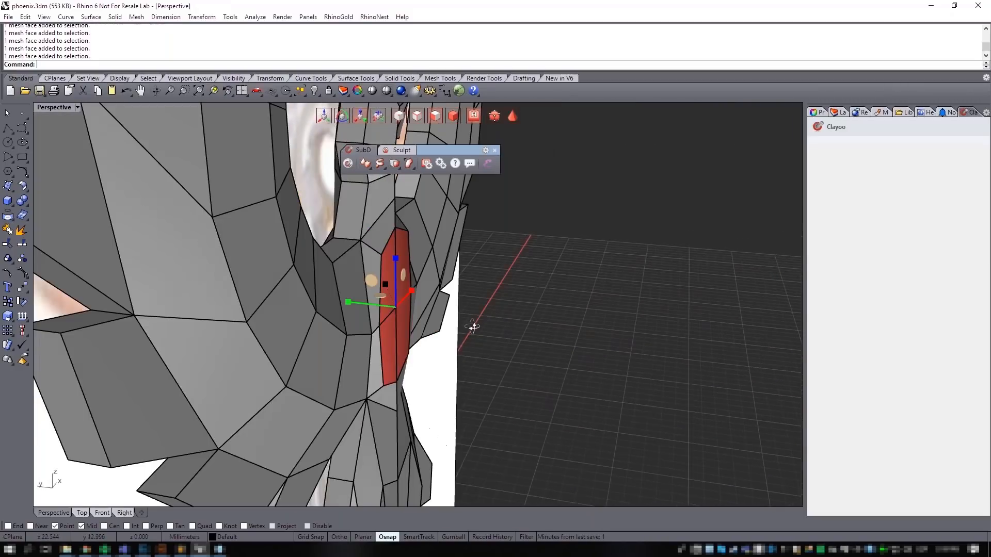
{"action": "left_click", "coordinate": [324, 116]}
{"action": "left_click_drag", "start_coordinate": [365, 305], "coordinate": [375, 307]}
{"action": "left_click", "coordinate": [559, 390]}
- Pull the central chest vertex forward to round the front of the body
{"action": "left_click", "coordinate": [399, 115]}
{"action": "left_click", "coordinate": [409, 308]}
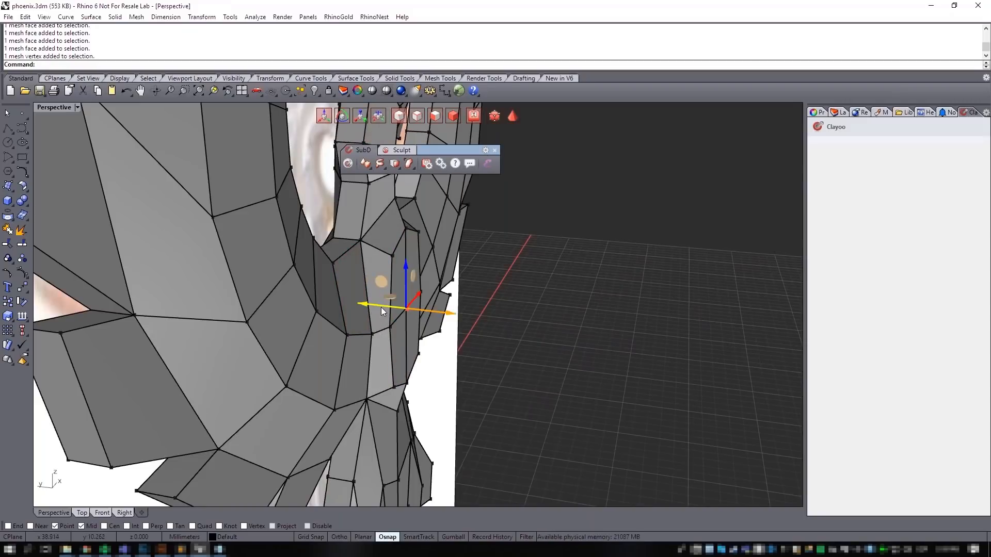
{"action": "left_click_drag", "start_coordinate": [384, 305], "coordinate": [404, 308]}
{"action": "right_click_drag", "start_coordinate": [405, 308], "coordinate": [420, 321]}
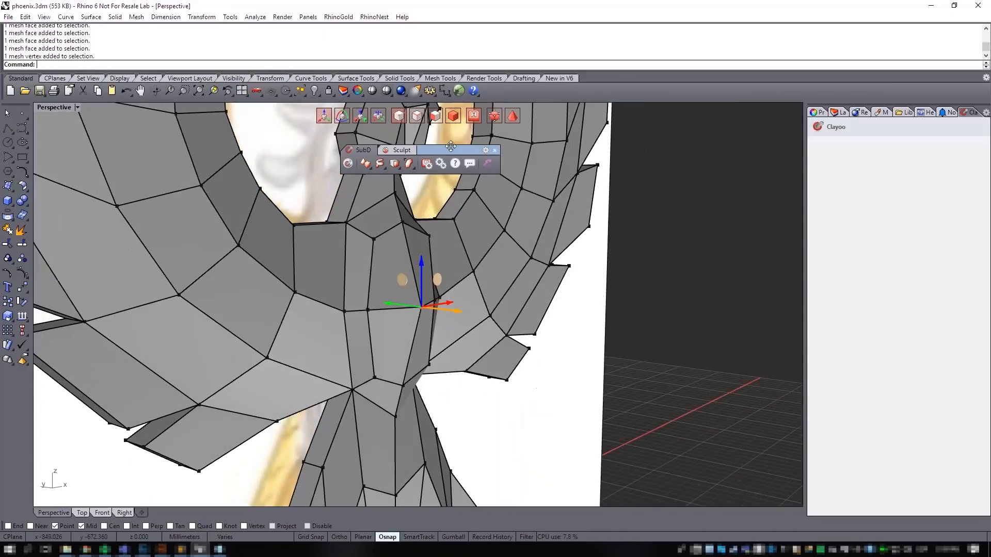
- Select the upper and lower front chest faces and move them further forward
{"action": "left_click", "coordinate": [396, 261], "text": "ctrl+shift"}
{"action": "left_click", "coordinate": [397, 329], "text": "ctrl+shift"}
{"action": "right_click_drag", "start_coordinate": [454, 336], "coordinate": [421, 335]}
{"action": "left_click_drag", "start_coordinate": [427, 310], "coordinate": [438, 313]}
- Pull the centre vertex at the base of the neck and the centre vertex higher up the neck forward
{"action": "right_click_drag", "start_coordinate": [442, 321], "coordinate": [598, 309]}
{"action": "scroll", "coordinate": [382, 238], "scroll_direction": "up", "scroll_amount": 3}
{"action": "right_click_drag", "start_coordinate": [389, 250], "coordinate": [425, 261]}
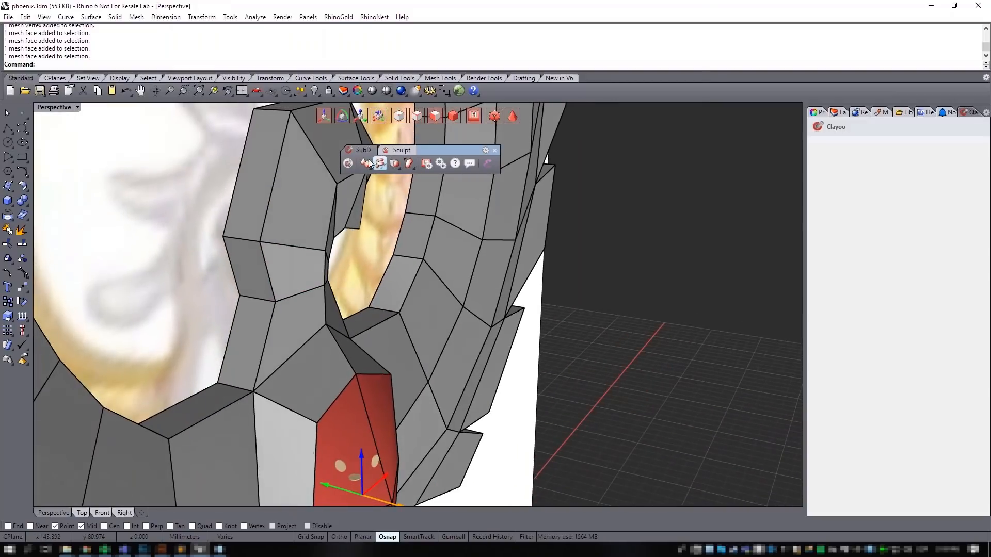
{"action": "left_click", "coordinate": [401, 116]}
{"action": "left_click", "coordinate": [326, 324]}
{"action": "left_click_drag", "start_coordinate": [312, 320], "coordinate": [322, 322]}
{"action": "right_click_drag", "start_coordinate": [342, 317], "coordinate": [389, 293]}
{"action": "left_click", "coordinate": [398, 264]}
{"action": "left_click_drag", "start_coordinate": [365, 265], "coordinate": [369, 265]}
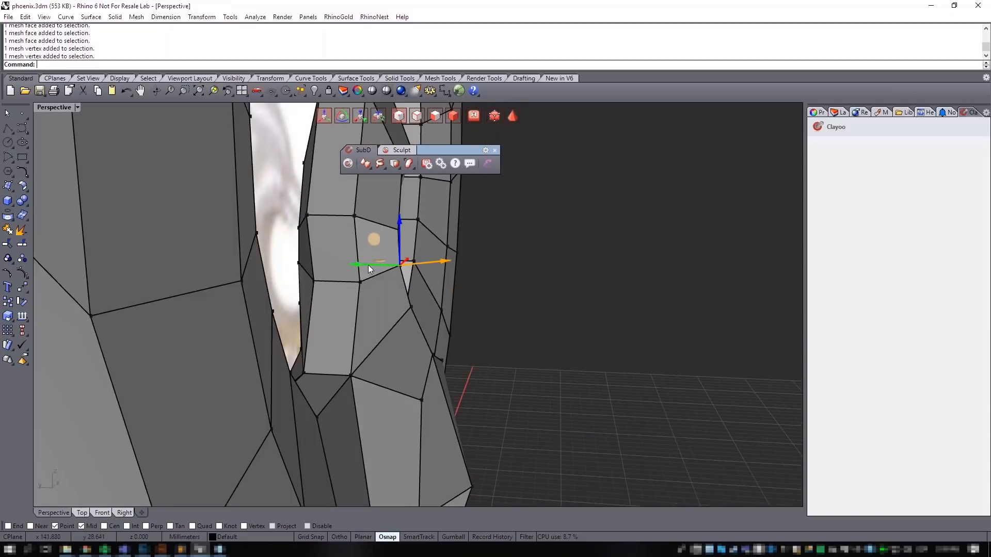
- Widen the front face of the phoenix head, where the beak starts, by scaling it slightly
{"action": "right_click_drag", "start_coordinate": [513, 266], "coordinate": [439, 284]}
{"action": "scroll", "coordinate": [432, 273], "scroll_direction": "down", "scroll_amount": 4}
{"action": "left_click", "coordinate": [439, 122]}
{"action": "left_click", "coordinate": [475, 281]}
{"action": "left_click", "coordinate": [362, 116]}
{"action": "left_click_drag", "start_coordinate": [509, 279], "coordinate": [516, 278]}
{"action": "right_click_drag", "start_coordinate": [475, 313], "coordinate": [511, 254]}
{"action": "left_click", "coordinate": [530, 242]}
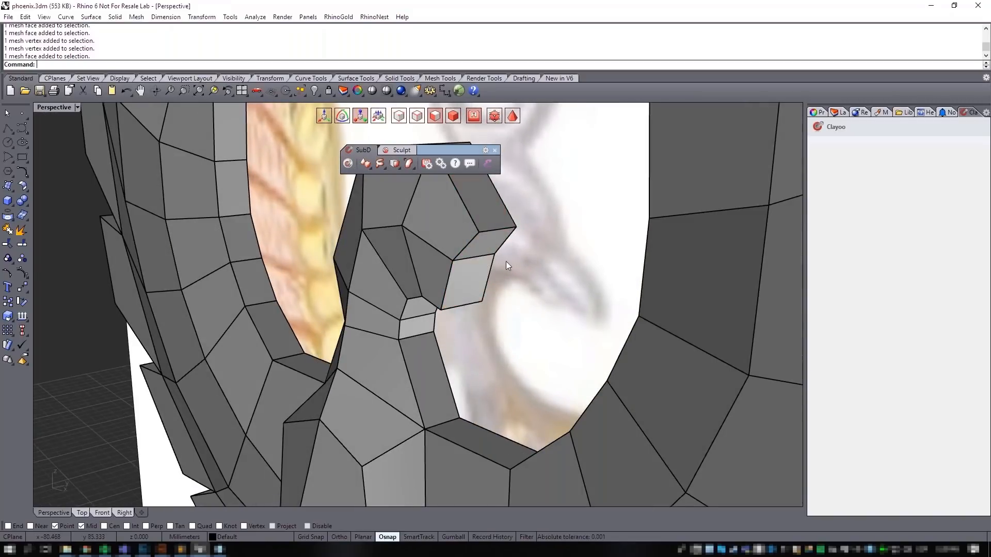
- Inset the front face of the head with mode By Edge and a distance of 0.111
{"action": "scroll", "coordinate": [502, 261], "scroll_direction": "down", "scroll_amount": 7}
{"action": "right_click_drag", "start_coordinate": [503, 261], "coordinate": [591, 277]}
{"action": "scroll", "coordinate": [541, 254], "scroll_direction": "up", "scroll_amount": 7}
{"action": "right_click_drag", "start_coordinate": [542, 254], "coordinate": [464, 296]}
{"action": "left_click", "coordinate": [397, 260]}
{"action": "left_click", "coordinate": [398, 166]}
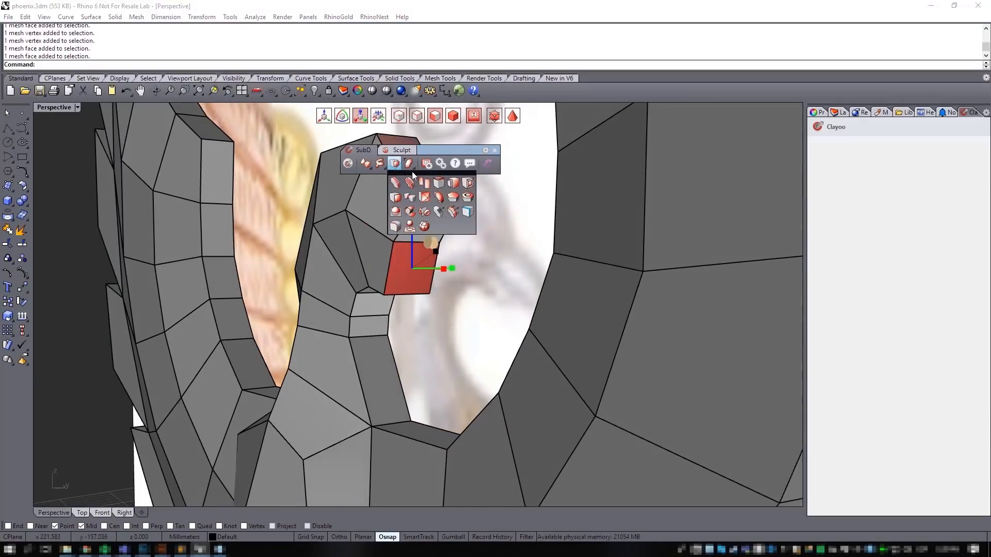
{"action": "left_click", "coordinate": [467, 184]}
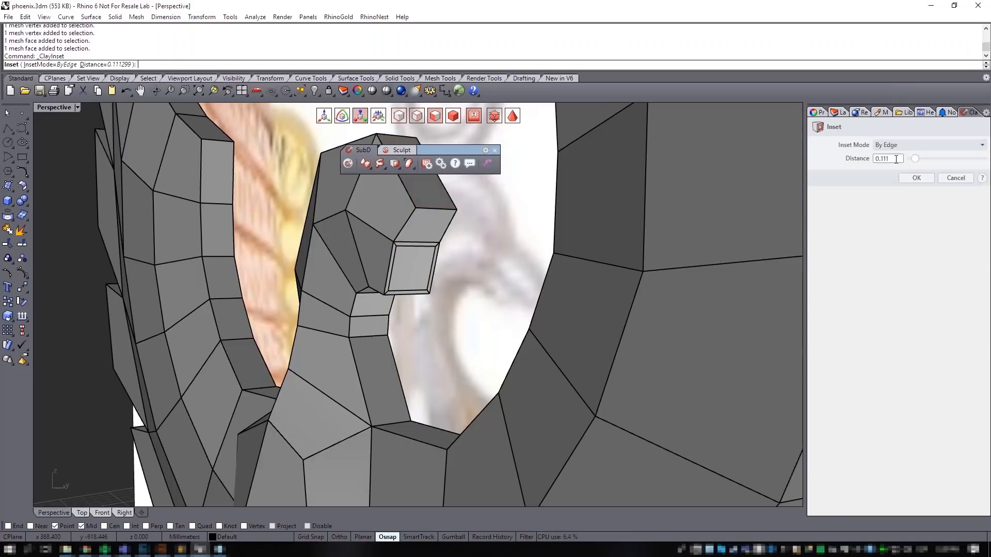
{"action": "left_click_drag", "start_coordinate": [915, 162], "coordinate": [915, 161]}
{"action": "right_click_drag", "start_coordinate": [508, 261], "coordinate": [561, 223]}
{"action": "left_click", "coordinate": [916, 178]}
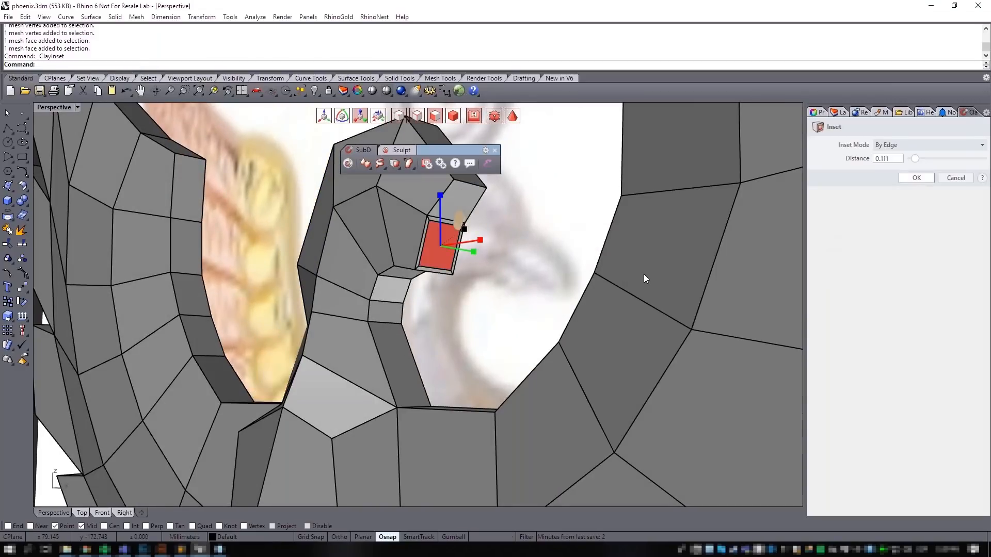
- Extrude the inset face outward as the first beak segment and scale its end face slightly
{"action": "right_click_drag", "start_coordinate": [643, 274], "coordinate": [338, 134]}
{"action": "right_click_drag", "start_coordinate": [509, 332], "coordinate": [520, 288]}
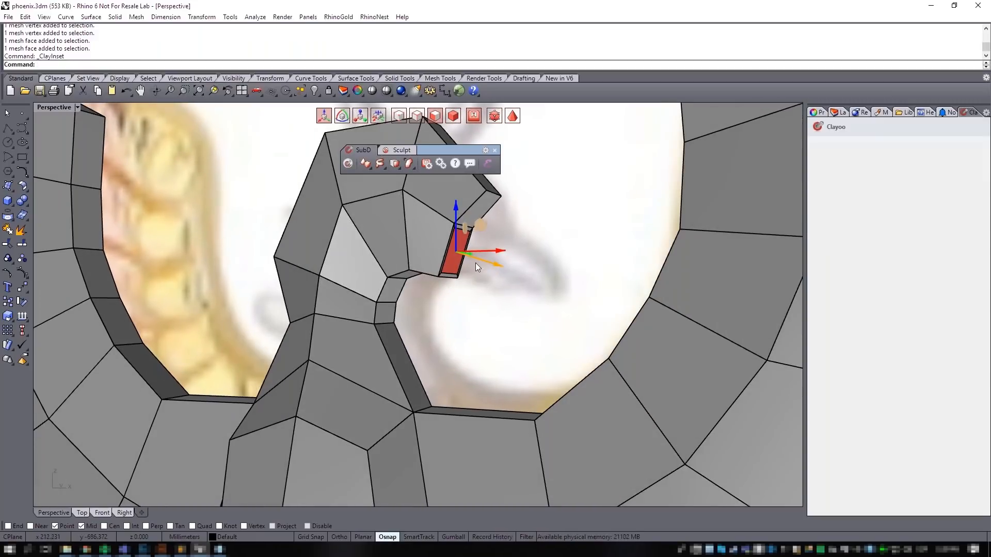
{"action": "right_click_drag", "start_coordinate": [468, 299], "coordinate": [505, 287]}
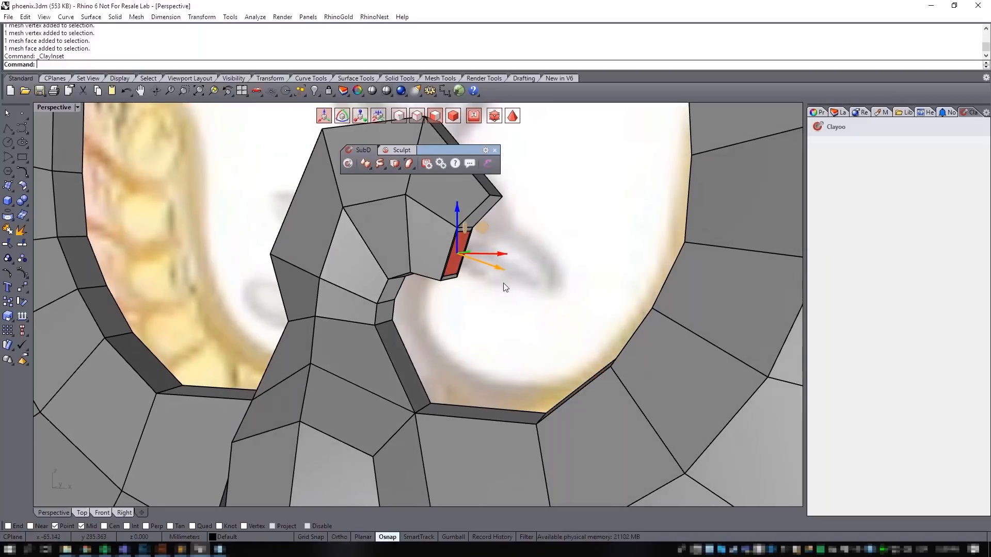
{"action": "left_click_drag", "start_coordinate": [496, 270], "coordinate": [542, 316]}
{"action": "right_click_drag", "start_coordinate": [540, 311], "coordinate": [530, 287]}
{"action": "key", "text": "r"}
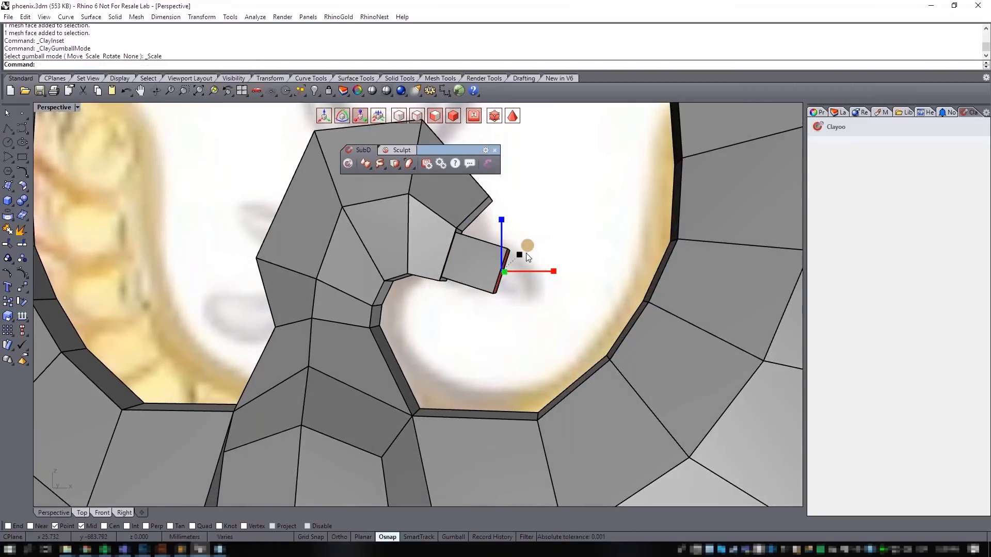
{"action": "left_click_drag", "start_coordinate": [521, 256], "coordinate": [521, 258]}
{"action": "right_click_drag", "start_coordinate": [539, 319], "coordinate": [574, 310]}
- Extrude the beak's end face again to form the tip segment and scale the tip face down
{"action": "key", "text": "w"}
{"action": "right_click_drag", "start_coordinate": [524, 245], "coordinate": [508, 269]}
{"action": "scroll", "coordinate": [528, 303], "scroll_direction": "up", "scroll_amount": 4}
{"action": "left_click_drag", "start_coordinate": [520, 274], "coordinate": [587, 294], "text": "ctrl"}
{"action": "right_click_drag", "start_coordinate": [588, 294], "coordinate": [568, 295]}
{"action": "key", "text": "r"}
{"action": "right_click_drag", "start_coordinate": [568, 258], "coordinate": [552, 264]}
{"action": "left_click_drag", "start_coordinate": [554, 267], "coordinate": [544, 274]}
- In the Front view, move the beak's tip face slightly downward to follow the reference image
{"action": "left_click", "coordinate": [101, 513]}
{"action": "scroll", "coordinate": [397, 338], "scroll_direction": "up", "scroll_amount": 5}
{"action": "key", "text": "w"}
{"action": "left_click_drag", "start_coordinate": [397, 338], "coordinate": [395, 349]}
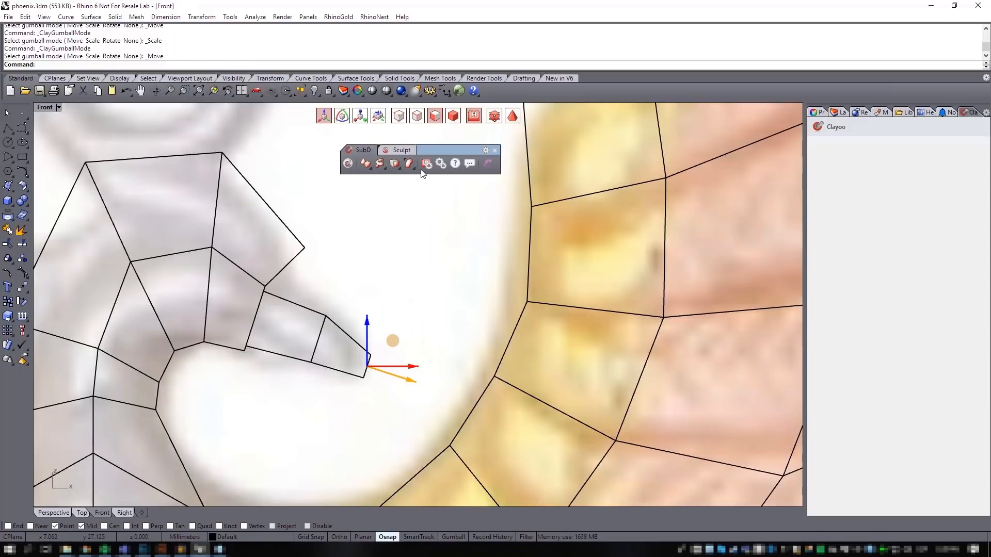
- Move the edge loop in the middle of the beak slightly back toward the head to follow the reference
{"action": "left_click_drag", "start_coordinate": [301, 293], "coordinate": [342, 365]}
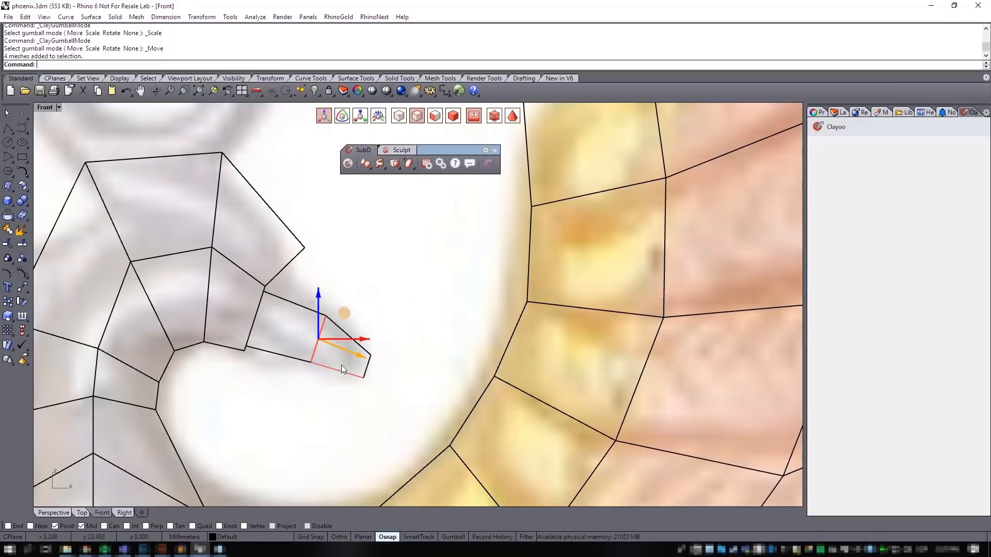
{"action": "left_click", "coordinate": [343, 117]}
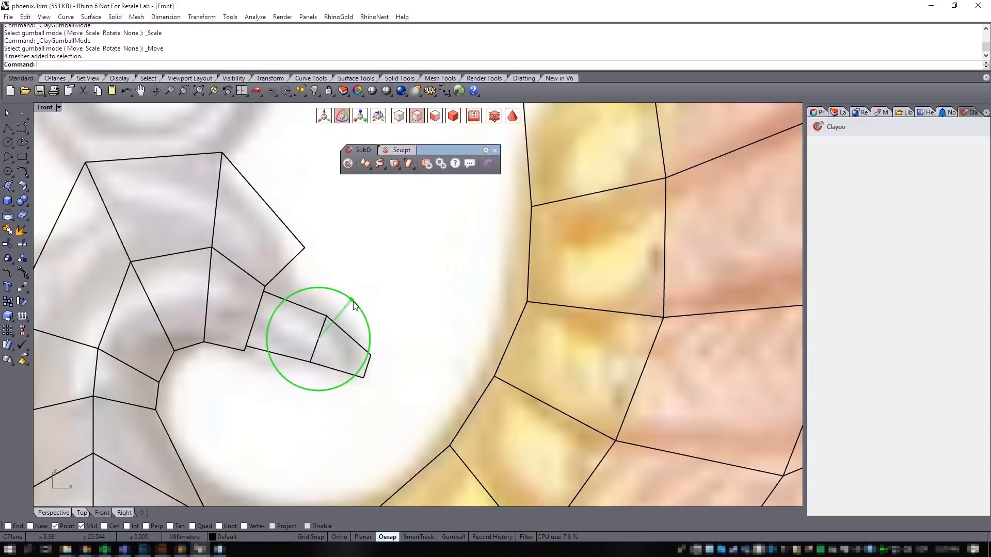
{"action": "key", "text": "w"}
{"action": "left_click_drag", "start_coordinate": [345, 312], "coordinate": [340, 309]}
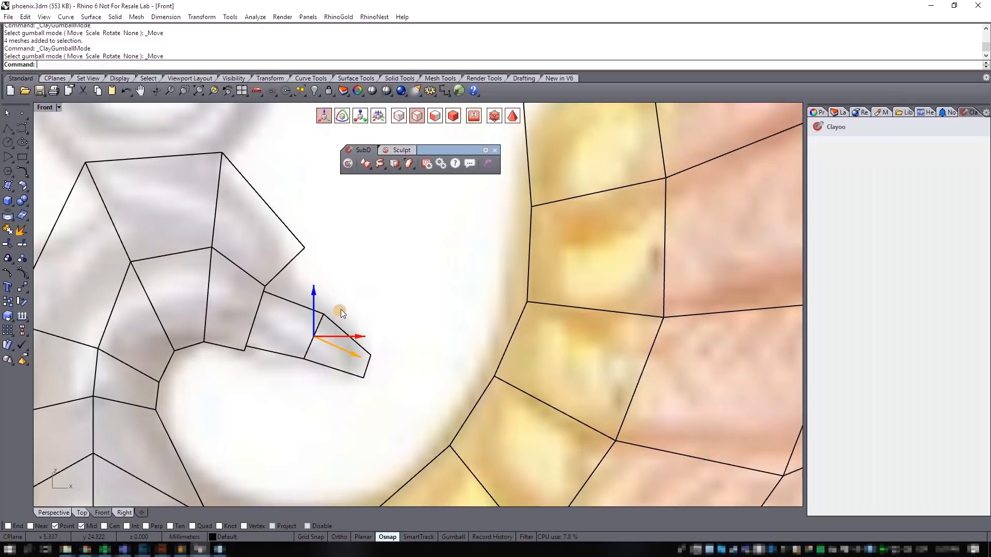
{"action": "left_click_drag", "start_coordinate": [392, 400], "coordinate": [353, 322]}
{"action": "left_click", "coordinate": [392, 325]}
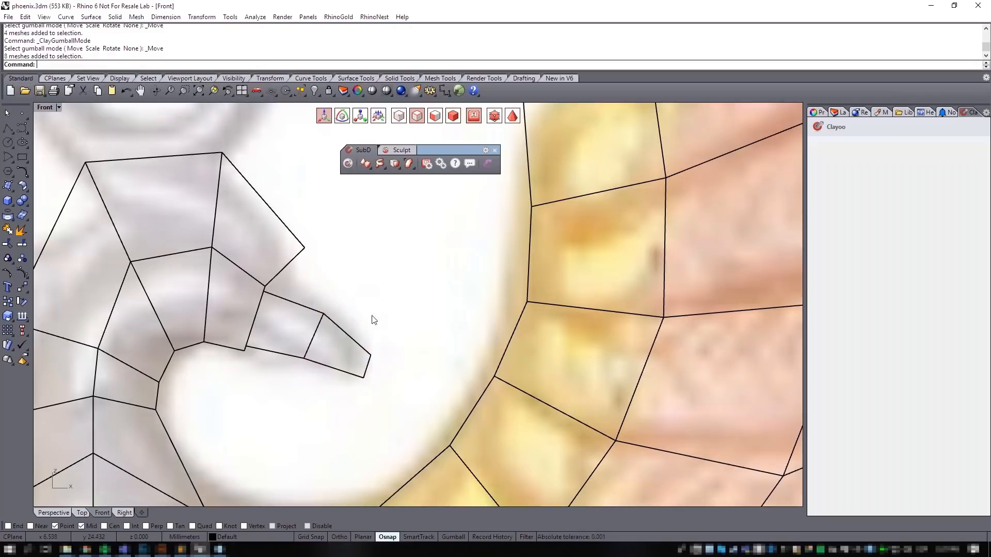
- Rotate the edges at the beak's tip so the beak curves slightly downward
{"action": "left_click_drag", "start_coordinate": [376, 355], "coordinate": [392, 405]}
{"action": "key", "text": "e"}
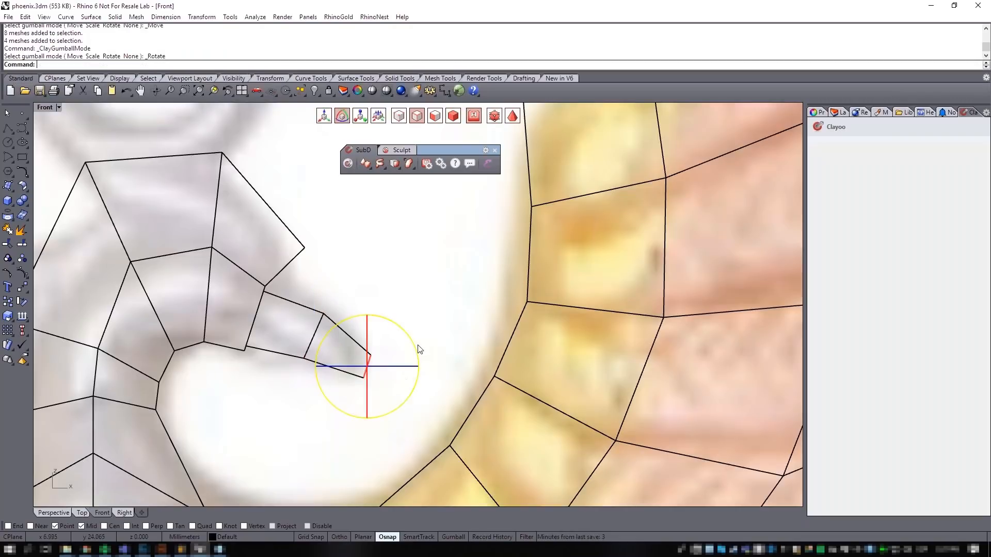
{"action": "left_click_drag", "start_coordinate": [415, 345], "coordinate": [421, 356]}
{"action": "key", "text": "w"}
{"action": "left_click", "coordinate": [420, 313]}
{"action": "scroll", "coordinate": [432, 310], "scroll_direction": "down", "scroll_amount": 2}
{"action": "scroll", "coordinate": [413, 417], "scroll_direction": "down", "scroll_amount": 2}
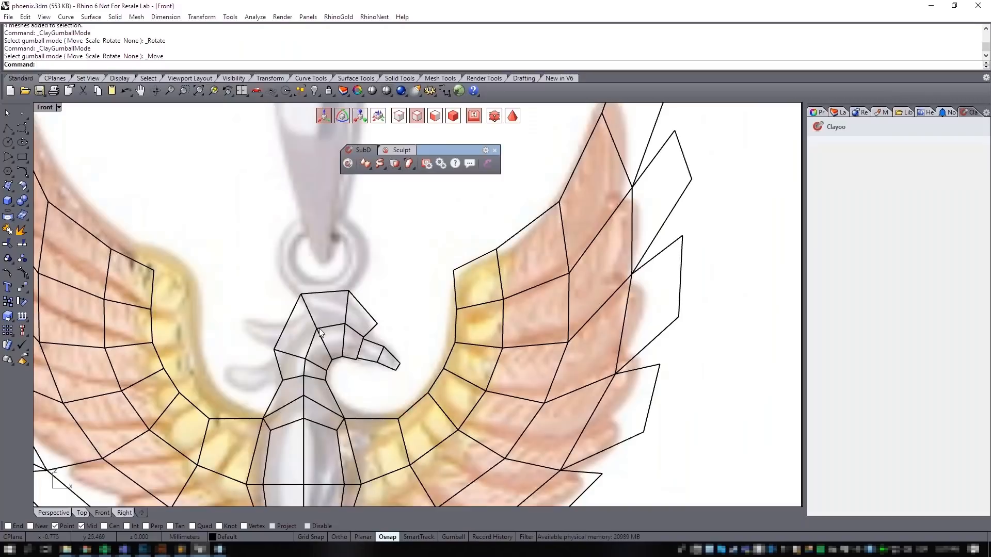
- Set the Front view to Shaded display and preview the smoothed head and beak before returning to the control mesh
{"action": "left_click", "coordinate": [45, 109]}
{"action": "left_click", "coordinate": [75, 150]}
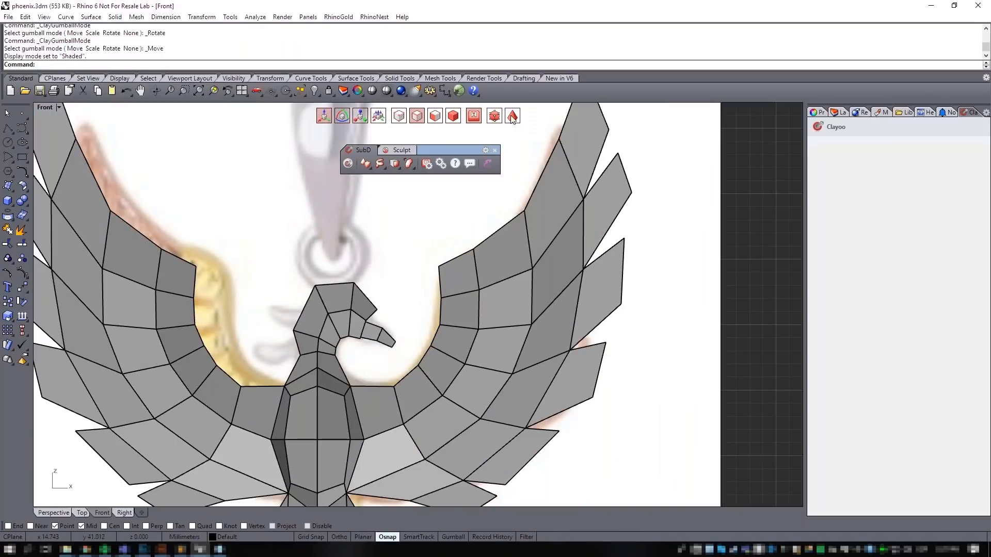
{"action": "scroll", "coordinate": [346, 333], "scroll_direction": "up", "scroll_amount": 5}
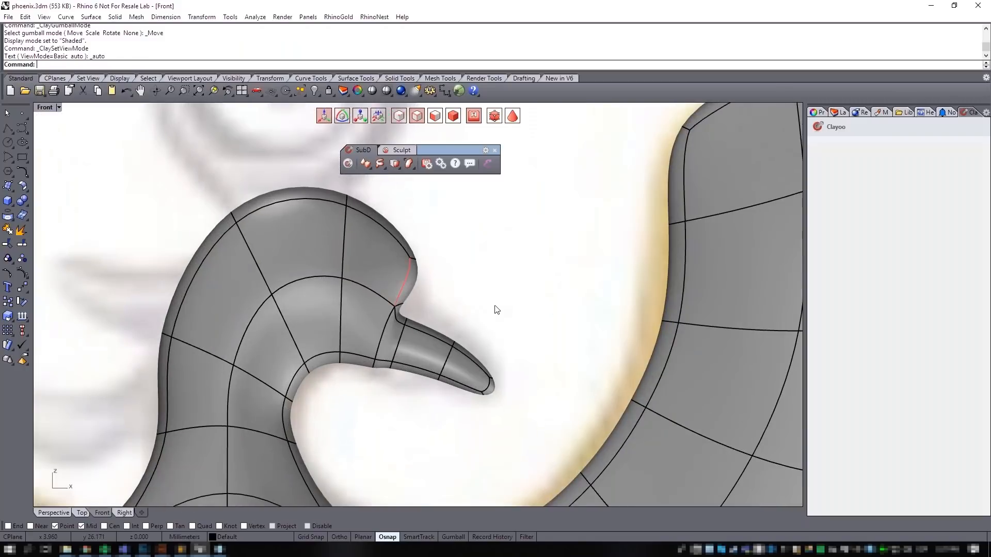
{"action": "left_click", "coordinate": [514, 116]}
{"action": "scroll", "coordinate": [455, 257], "scroll_direction": "up", "scroll_amount": 2}
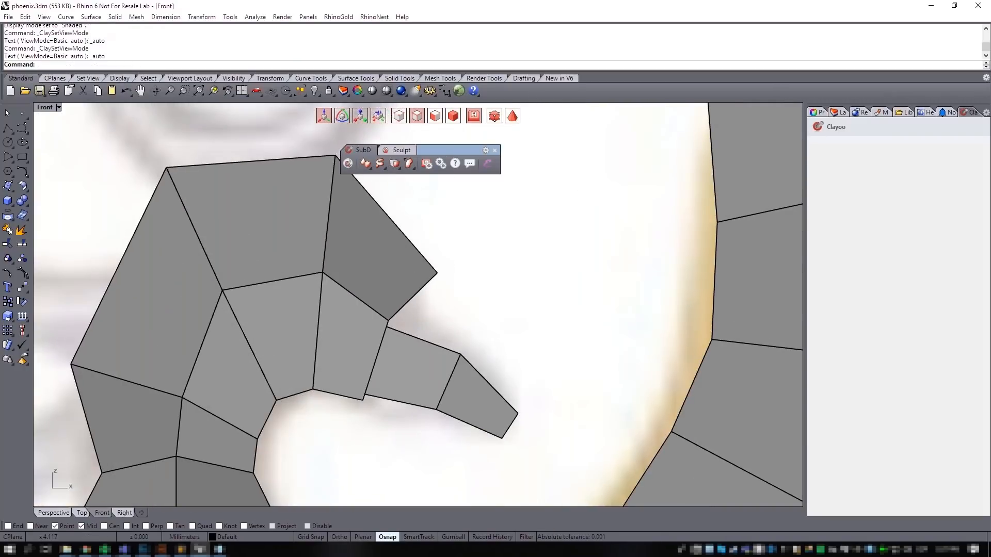
- Move the head's forehead vertices inward and the crown vertices slightly down to match the reference outline
{"action": "left_click_drag", "start_coordinate": [457, 284], "coordinate": [439, 243]}
{"action": "right_click_drag", "start_coordinate": [476, 259], "coordinate": [476, 309]}
{"action": "left_click_drag", "start_coordinate": [297, 177], "coordinate": [339, 230]}
{"action": "left_click_drag", "start_coordinate": [360, 183], "coordinate": [358, 192]}
{"action": "key", "text": "Escape"}
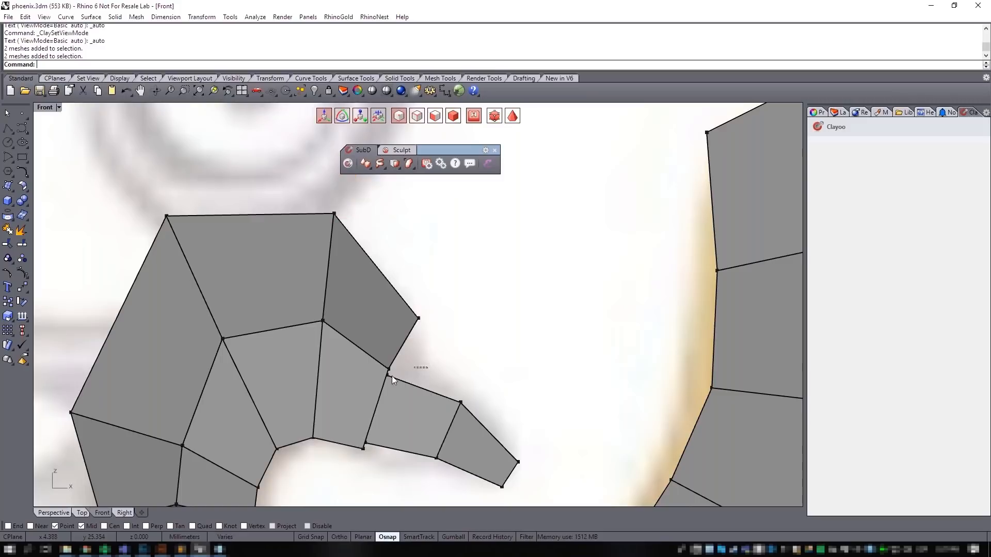
- Adjust the vertices where the beak's upper side joins the head, checking them against the smoothed shape
{"action": "left_click_drag", "start_coordinate": [356, 385], "coordinate": [357, 384]}
{"action": "left_click_drag", "start_coordinate": [416, 349], "coordinate": [432, 335]}
{"action": "key", "text": "Tab"}
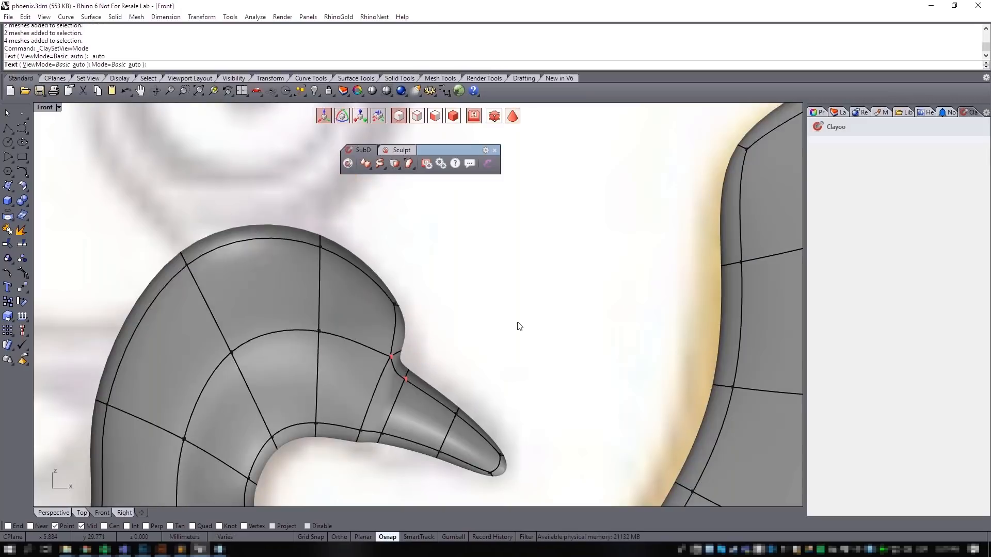
{"action": "scroll", "coordinate": [473, 362], "scroll_direction": "up", "scroll_amount": 4}
{"action": "scroll", "coordinate": [449, 329], "scroll_direction": "down", "scroll_amount": 2}
{"action": "right_click_drag", "start_coordinate": [431, 323], "coordinate": [400, 224]}
{"action": "left_click_drag", "start_coordinate": [379, 224], "coordinate": [379, 217]}
- Reposition the forehead vertices above the beak to round the smoothed brow along the reference
{"action": "right_click_drag", "start_coordinate": [482, 257], "coordinate": [461, 320]}
{"action": "left_click", "coordinate": [315, 195]}
{"action": "left_click_drag", "start_coordinate": [318, 199], "coordinate": [364, 270]}
{"action": "right_click_drag", "start_coordinate": [368, 252], "coordinate": [368, 287]}
{"action": "left_click_drag", "start_coordinate": [375, 274], "coordinate": [378, 235]}
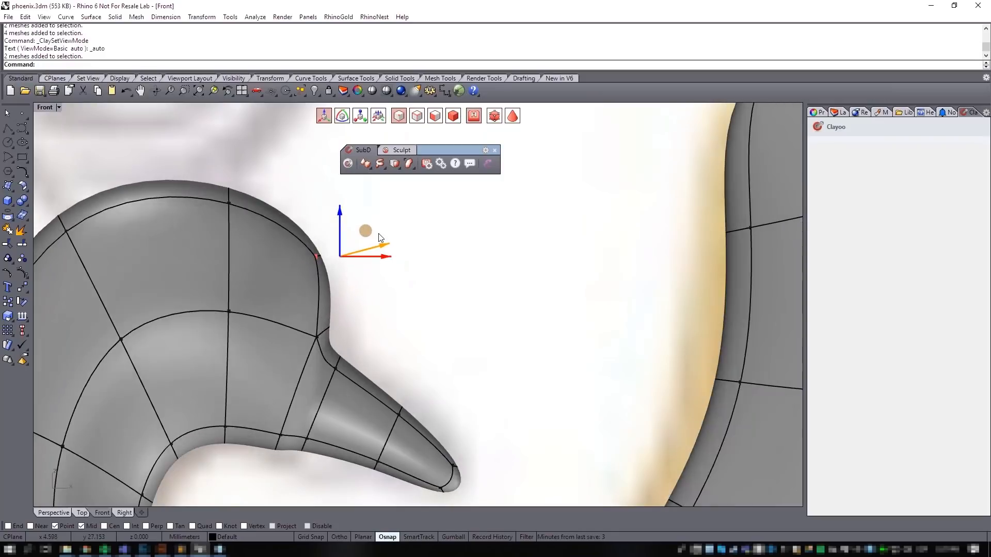
{"action": "scroll", "coordinate": [379, 238], "scroll_direction": "down", "scroll_amount": 3}
{"action": "scroll", "coordinate": [392, 222], "scroll_direction": "down", "scroll_amount": 4}
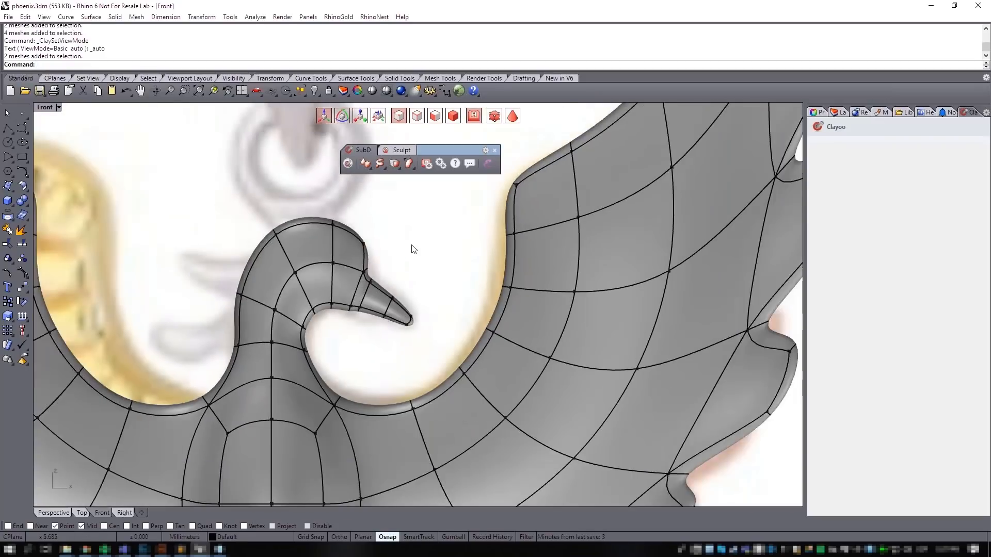
{"action": "scroll", "coordinate": [411, 233], "scroll_direction": "up", "scroll_amount": 2}
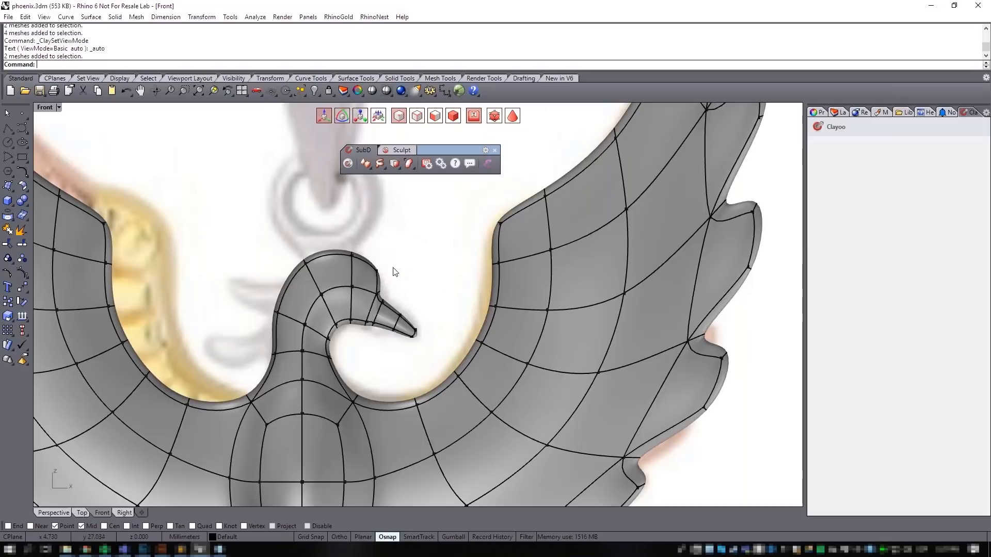
{"action": "scroll", "coordinate": [388, 277], "scroll_direction": "down", "scroll_amount": 3}
- Return to the Perspective view of the whole phoenix and save the file
{"action": "left_click", "coordinate": [55, 515]}
{"action": "right_click_drag", "start_coordinate": [404, 400], "coordinate": [479, 319]}
{"action": "scroll", "coordinate": [444, 402], "scroll_direction": "down", "scroll_amount": 4}
{"action": "scroll", "coordinate": [509, 413], "scroll_direction": "down", "scroll_amount": 10}
{"action": "scroll", "coordinate": [510, 304], "scroll_direction": "down", "scroll_amount": 3}
{"action": "key", "text": "ctrl+s"}
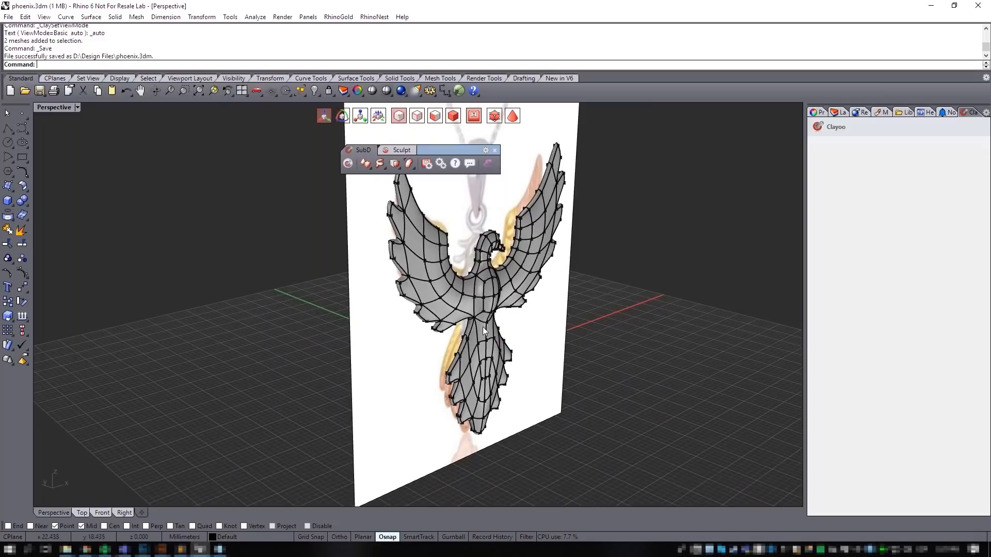
- Pull a vertex on the centre of the tail's front surface outward to give the tail more volume
{"action": "scroll", "coordinate": [487, 330], "scroll_direction": "up", "scroll_amount": 12}
{"action": "right_click_drag", "start_coordinate": [512, 350], "coordinate": [435, 258], "text": "shift"}
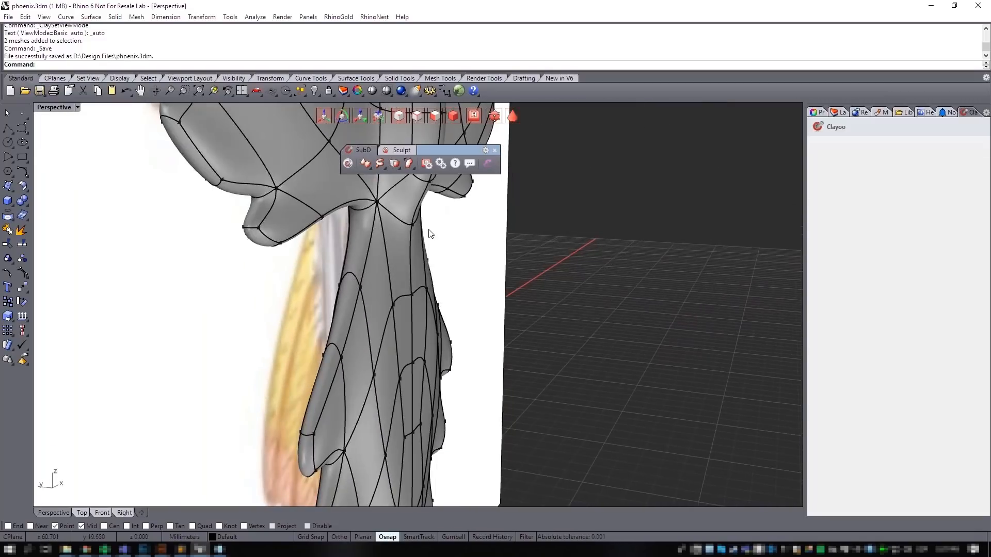
{"action": "left_click", "coordinate": [411, 333], "text": "ctrl+shift"}
{"action": "right_click_drag", "start_coordinate": [437, 351], "coordinate": [519, 392]}
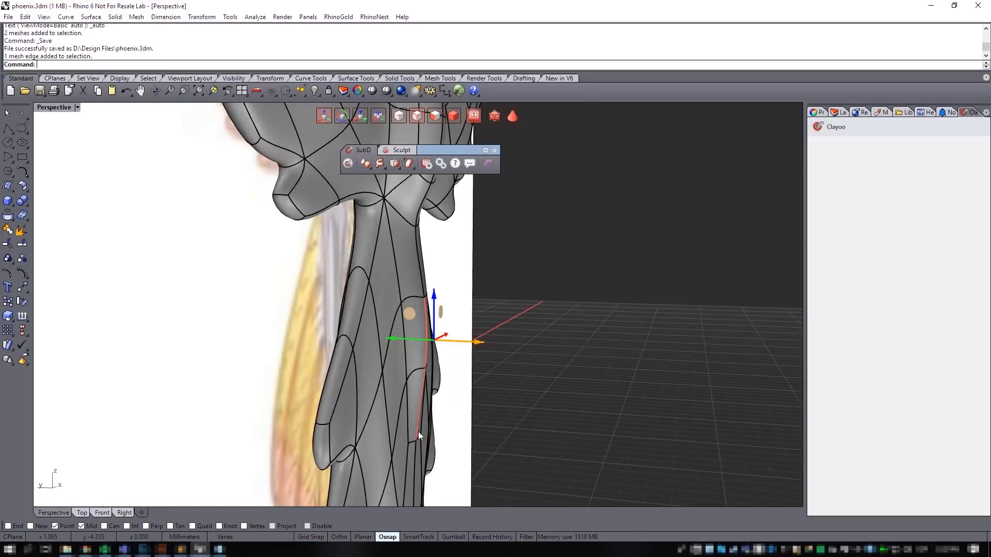
{"action": "left_click", "coordinate": [636, 371]}
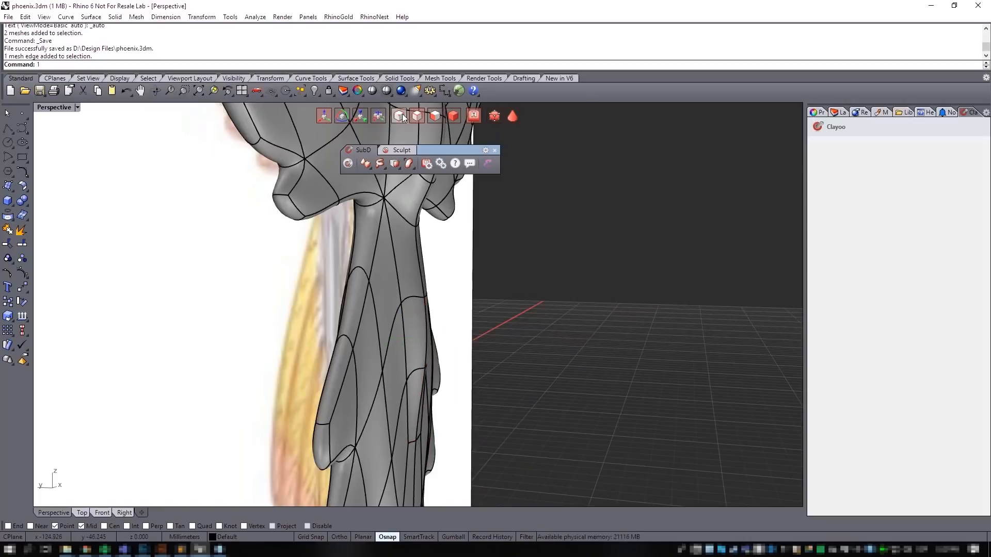
{"action": "left_click", "coordinate": [415, 440]}
{"action": "left_click_drag", "start_coordinate": [443, 445], "coordinate": [457, 447]}
- Pull the front vertex where the body meets the tail outward from the reference image
{"action": "right_click_drag", "start_coordinate": [478, 430], "coordinate": [418, 312]}
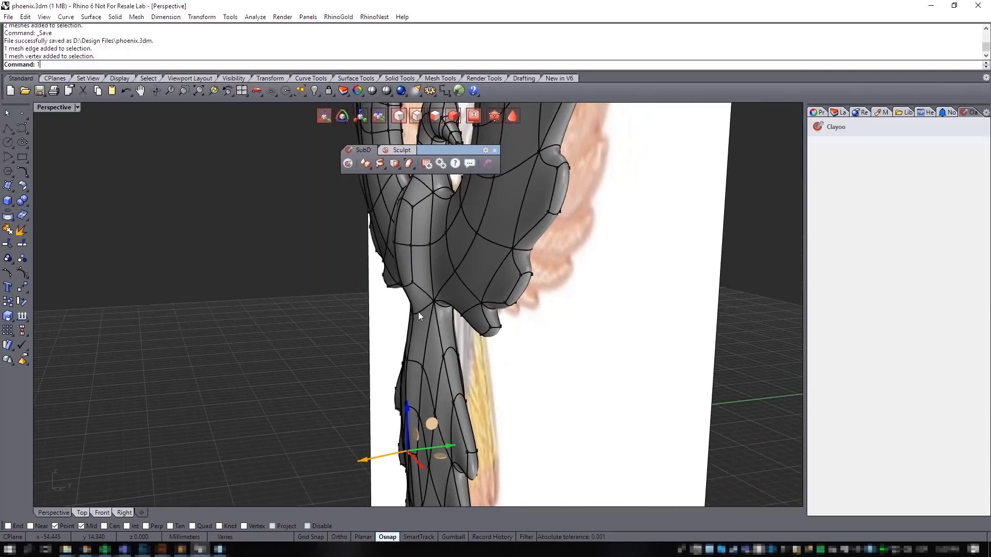
{"action": "left_click", "coordinate": [413, 313]}
{"action": "left_click_drag", "start_coordinate": [400, 319], "coordinate": [388, 325]}
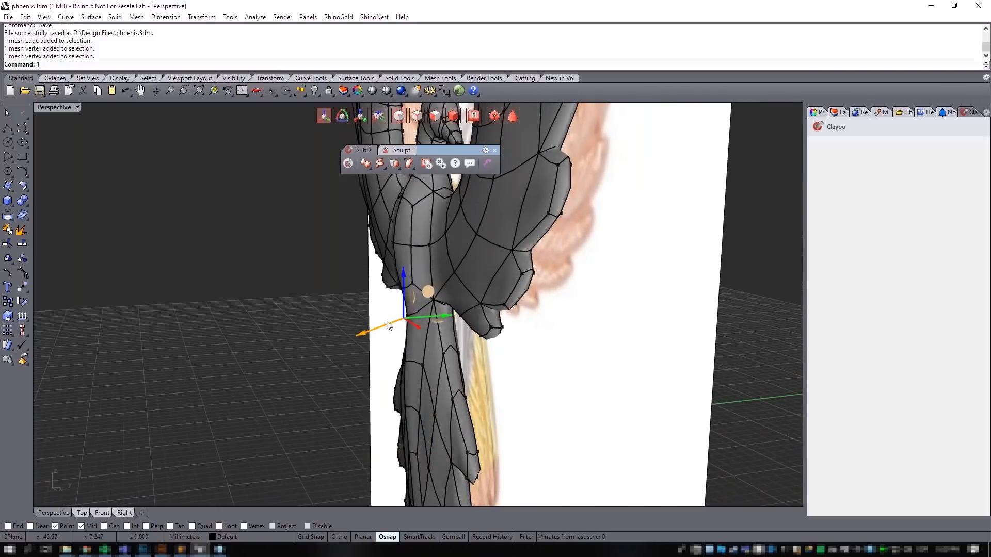
{"action": "right_click_drag", "start_coordinate": [504, 286], "coordinate": [671, 267]}
{"action": "scroll", "coordinate": [508, 243], "scroll_direction": "down", "scroll_amount": 4}
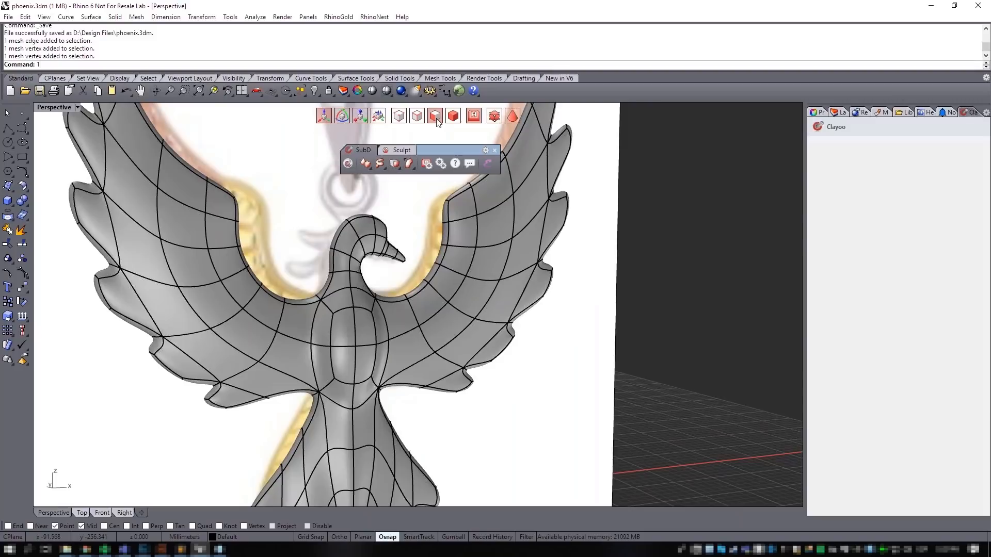
- Select the front faces along the inner edge of the wing on the beak's side
{"action": "left_click", "coordinate": [457, 204]}
{"action": "left_click", "coordinate": [461, 230], "text": "shift"}
{"action": "left_click", "coordinate": [461, 255], "text": "shift"}
{"action": "left_click", "coordinate": [447, 277], "text": "shift"}
{"action": "left_click", "coordinate": [428, 303], "text": "shift"}
{"action": "right_click_drag", "start_coordinate": [482, 300], "coordinate": [560, 298]}
{"action": "left_click", "coordinate": [265, 216], "text": "shift"}
{"action": "left_click", "coordinate": [267, 249], "text": "shift"}
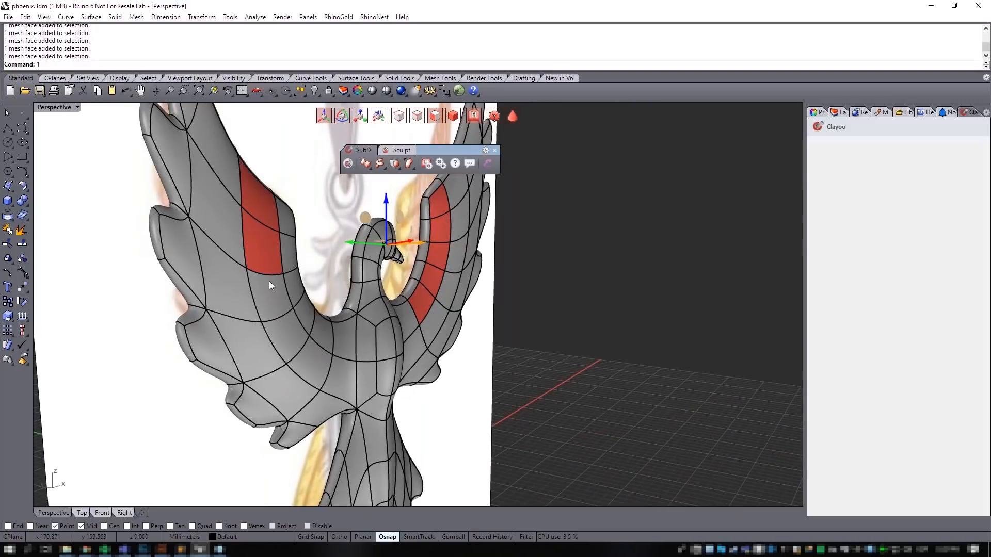
{"action": "left_click", "coordinate": [272, 295], "text": "shift"}
{"action": "left_click", "coordinate": [285, 336], "text": "shift"}
{"action": "right_click_drag", "start_coordinate": [286, 336], "coordinate": [228, 324]}
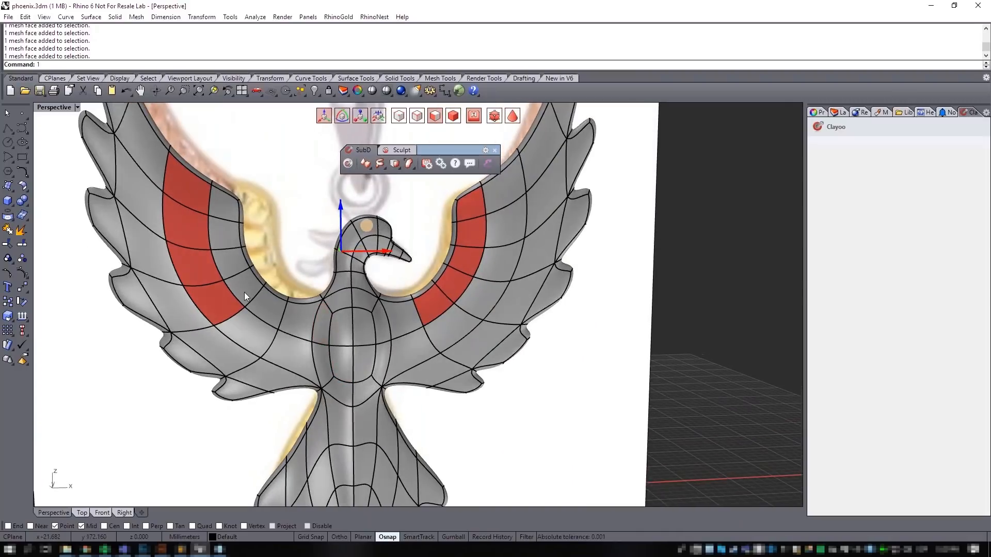
{"action": "left_click", "coordinate": [215, 293], "text": "ctrl"}
{"action": "left_click", "coordinate": [207, 267], "text": "ctrl"}
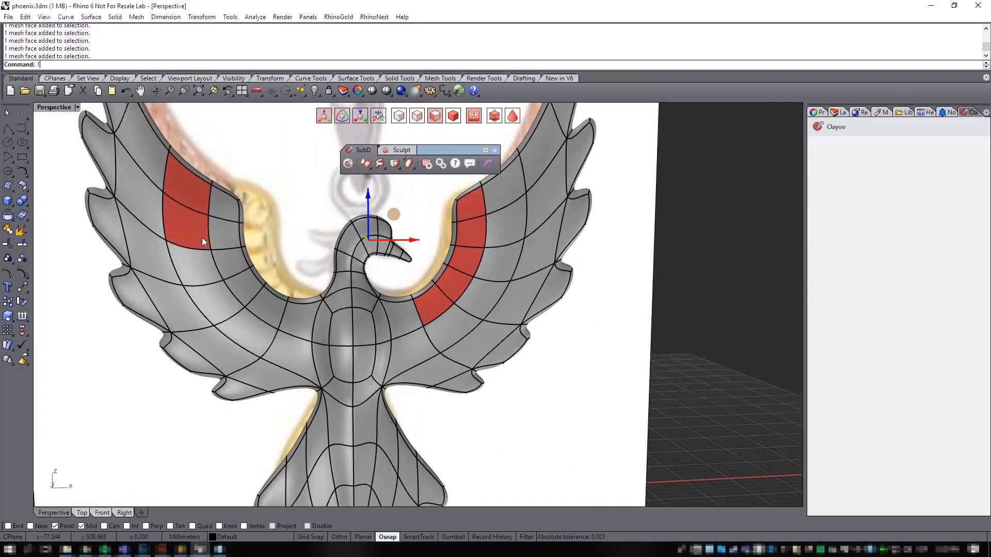
{"action": "left_click", "coordinate": [201, 234], "text": "ctrl"}
{"action": "left_click", "coordinate": [211, 199], "text": "ctrl"}
- Add the opposite wing's matching inner-edge faces to the selection and pull both rows slightly forward to thicken the wings
{"action": "left_click", "coordinate": [228, 212], "text": "shift"}
{"action": "left_click", "coordinate": [225, 240], "text": "shift"}
{"action": "left_click", "coordinate": [230, 266], "text": "shift"}
{"action": "left_click", "coordinate": [248, 282], "text": "shift"}
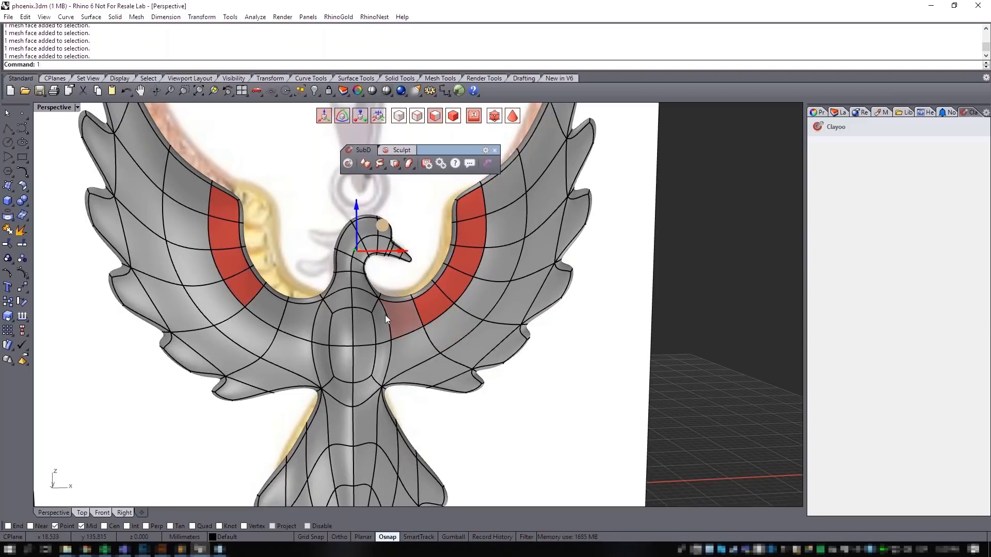
{"action": "left_click", "coordinate": [280, 311], "text": "shift"}
{"action": "right_click_drag", "start_coordinate": [451, 320], "coordinate": [426, 274]}
{"action": "left_click_drag", "start_coordinate": [427, 274], "coordinate": [435, 275]}
{"action": "right_click_drag", "start_coordinate": [552, 296], "coordinate": [413, 413]}
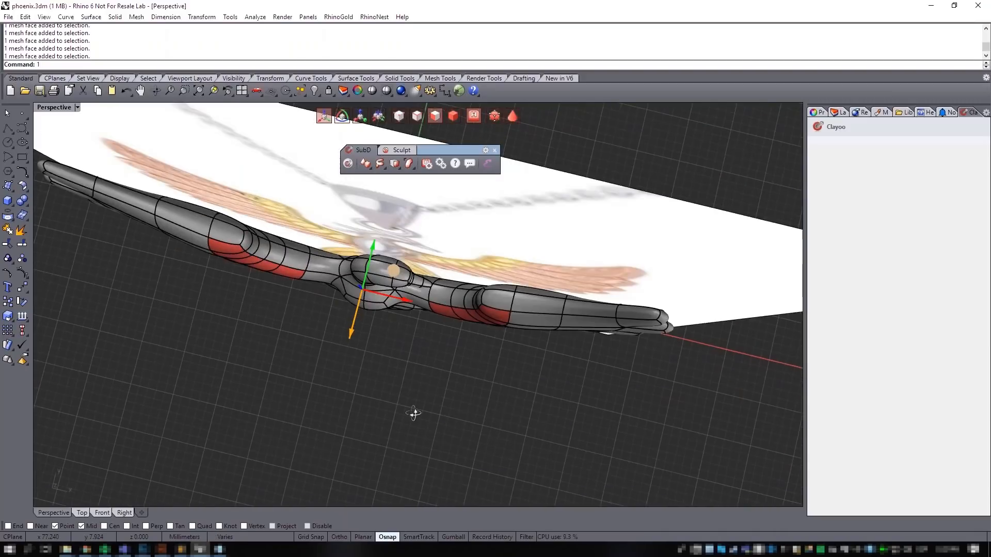
{"action": "left_click_drag", "start_coordinate": [349, 333], "coordinate": [345, 330]}
{"action": "right_click_drag", "start_coordinate": [227, 362], "coordinate": [304, 267]}
{"action": "scroll", "coordinate": [304, 268], "scroll_direction": "down", "scroll_amount": 8}
{"action": "left_click", "coordinate": [510, 310]}
{"action": "scroll", "coordinate": [365, 315], "scroll_direction": "up", "scroll_amount": 4}
{"action": "right_click_drag", "start_coordinate": [357, 338], "coordinate": [458, 319]}
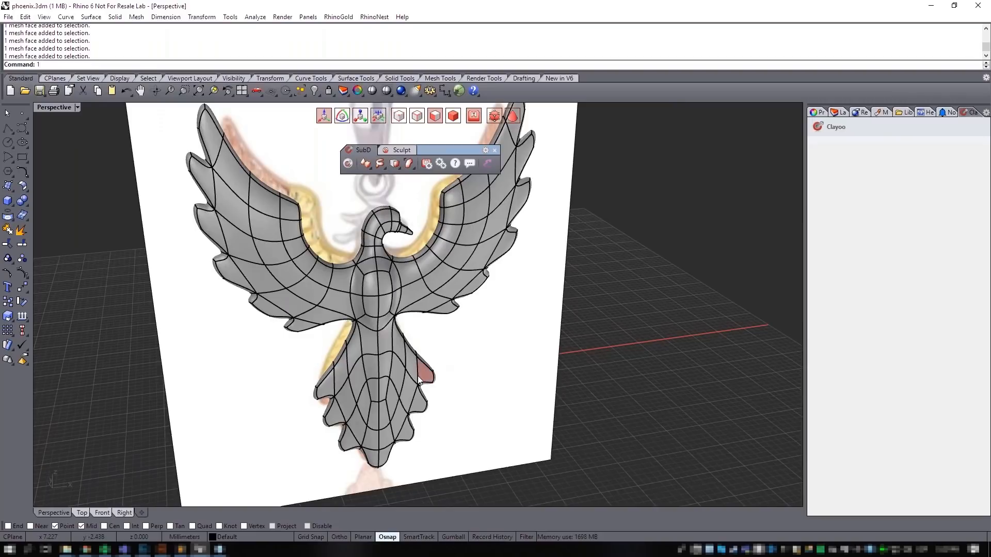
- Select the vertices at the tip of the tail and pull them slightly downward toward the reference's tail end
{"action": "scroll", "coordinate": [423, 426], "scroll_direction": "up", "scroll_amount": 6}
{"action": "right_click_drag", "start_coordinate": [422, 426], "coordinate": [365, 375], "text": "shift"}
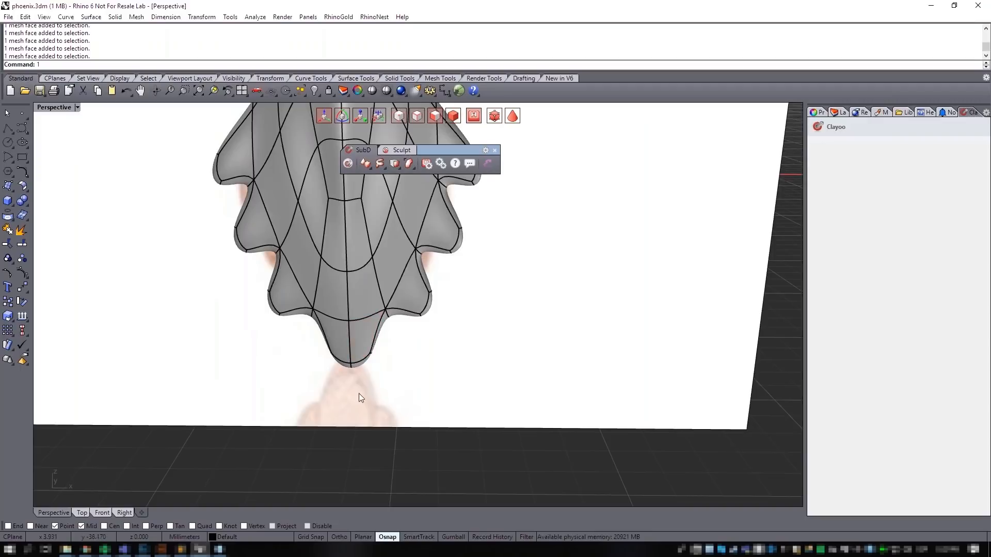
{"action": "right_click_drag", "start_coordinate": [359, 394], "coordinate": [339, 374]}
{"action": "left_click_drag", "start_coordinate": [295, 344], "coordinate": [409, 391]}
{"action": "left_click_drag", "start_coordinate": [351, 333], "coordinate": [350, 351]}
{"action": "scroll", "coordinate": [469, 326], "scroll_direction": "down", "scroll_amount": 8}
{"action": "scroll", "coordinate": [469, 328], "scroll_direction": "up", "scroll_amount": 3}
{"action": "left_click", "coordinate": [446, 330]}
{"action": "scroll", "coordinate": [422, 227], "scroll_direction": "down", "scroll_amount": 2}
{"action": "right_click_drag", "start_coordinate": [422, 228], "coordinate": [420, 289], "text": "shift"}
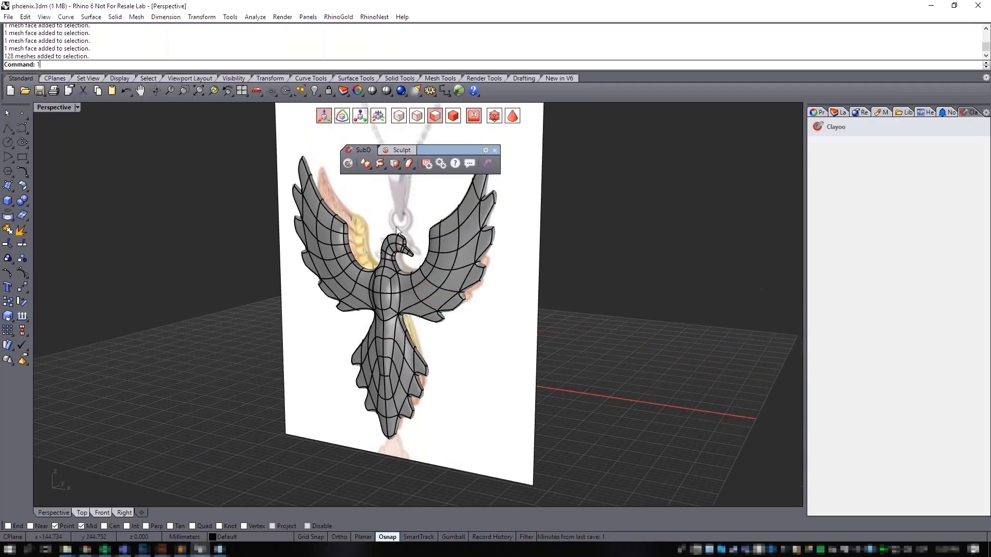
- In the Front view, select the vertices at the back of the neck and shift the lower one slightly inward
{"action": "scroll", "coordinate": [388, 232], "scroll_direction": "up", "scroll_amount": 6}
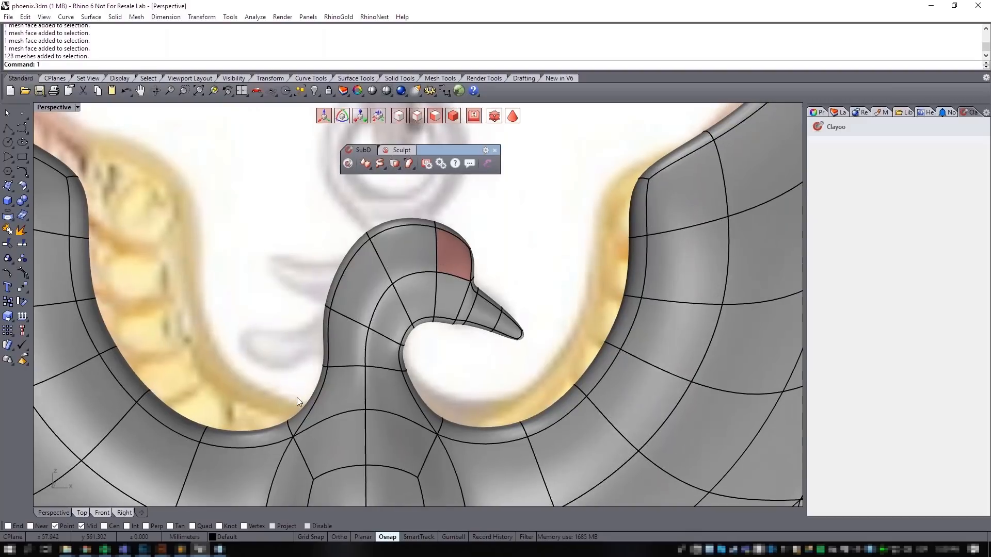
{"action": "left_click", "coordinate": [102, 512]}
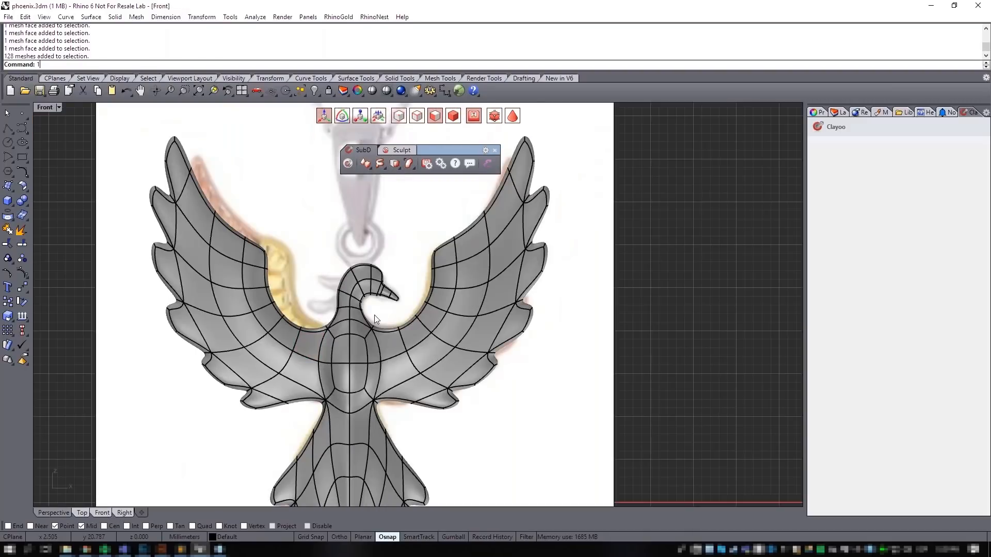
{"action": "scroll", "coordinate": [373, 315], "scroll_direction": "up", "scroll_amount": 5}
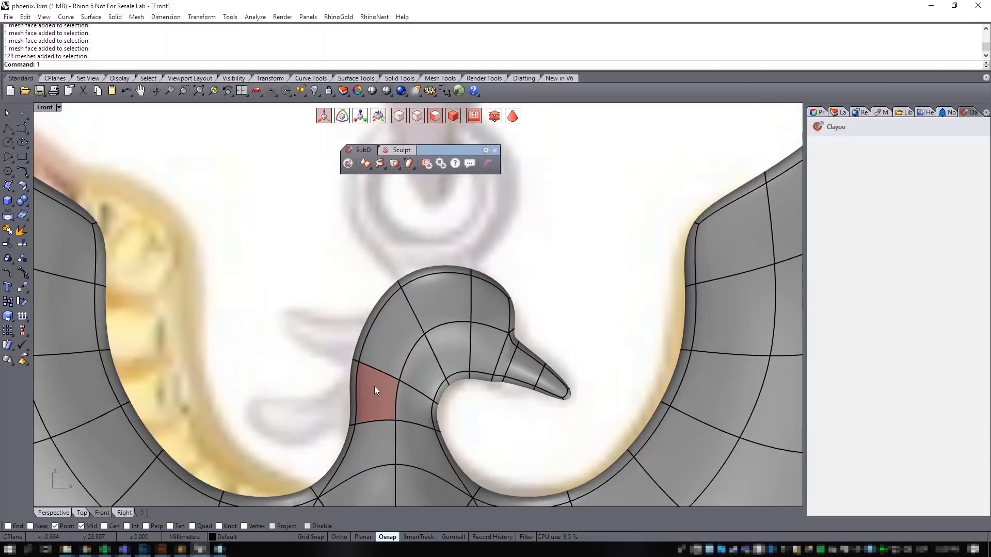
{"action": "scroll", "coordinate": [374, 386], "scroll_direction": "up", "scroll_amount": 2}
{"action": "left_click_drag", "start_coordinate": [320, 317], "coordinate": [361, 304]}
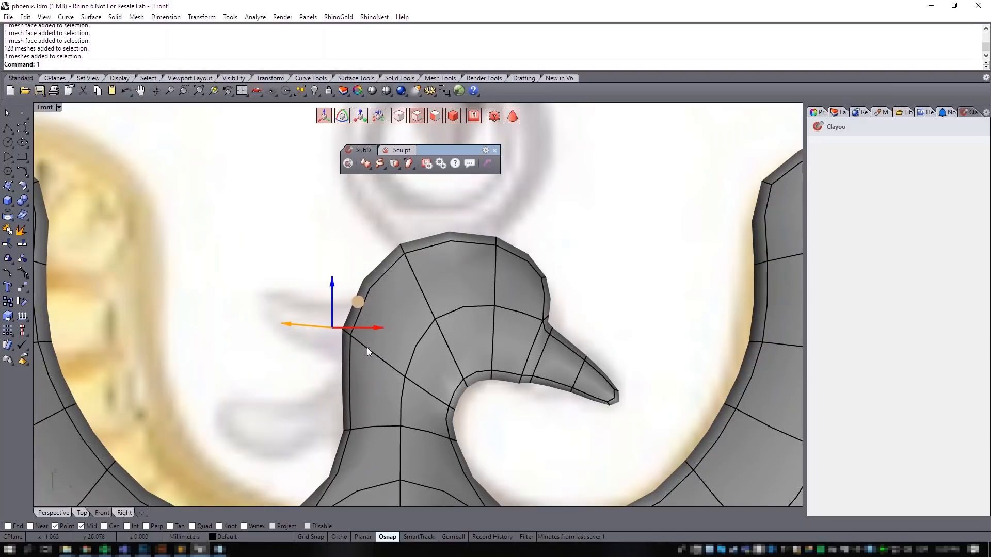
{"action": "left_click_drag", "start_coordinate": [316, 389], "coordinate": [379, 454]}
{"action": "left_click_drag", "start_coordinate": [378, 404], "coordinate": [382, 402]}
{"action": "left_click", "coordinate": [328, 387]}
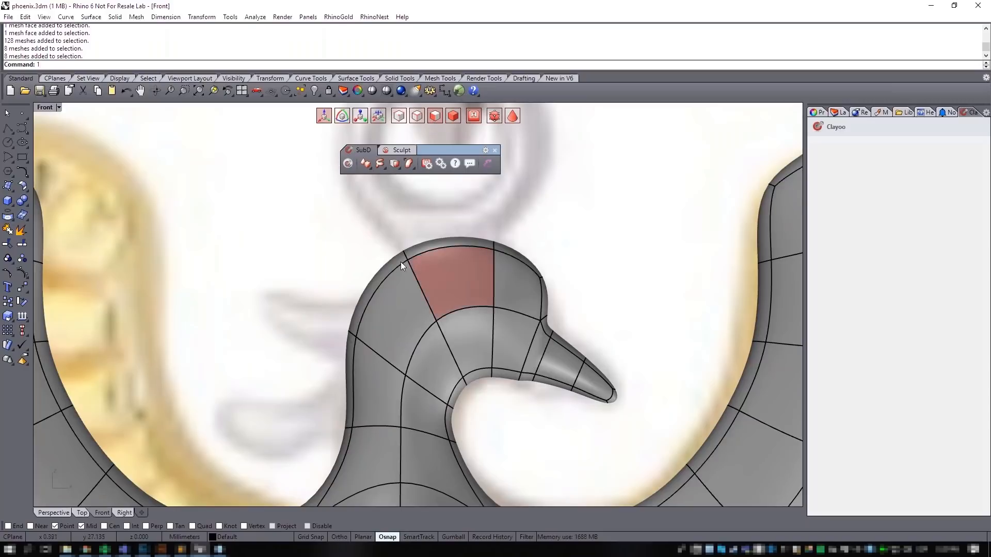
- Show the mesh unsmoothed and extrude the side face at the back of the head outward to start the upper crest feather
{"action": "left_click", "coordinate": [512, 116]}
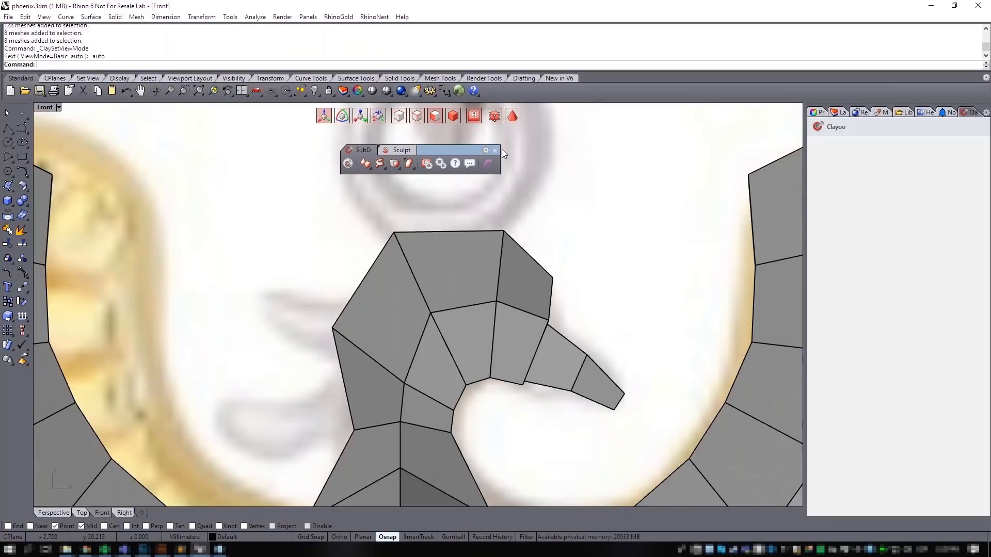
{"action": "scroll", "coordinate": [332, 406], "scroll_direction": "down", "scroll_amount": 4}
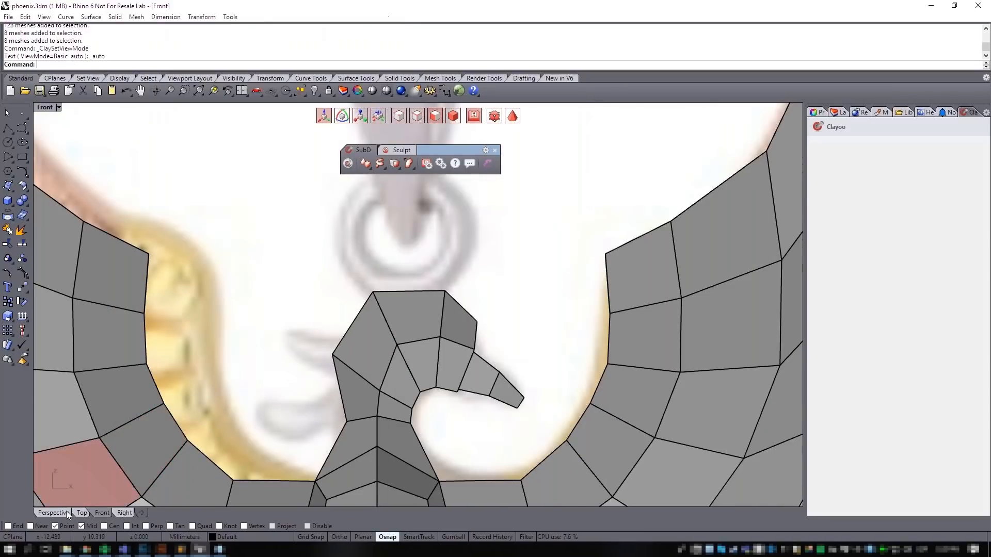
{"action": "left_click", "coordinate": [67, 513]}
{"action": "right_click_drag", "start_coordinate": [360, 354], "coordinate": [395, 374]}
{"action": "right_click_drag", "start_coordinate": [369, 268], "coordinate": [327, 252]}
{"action": "left_click", "coordinate": [326, 252]}
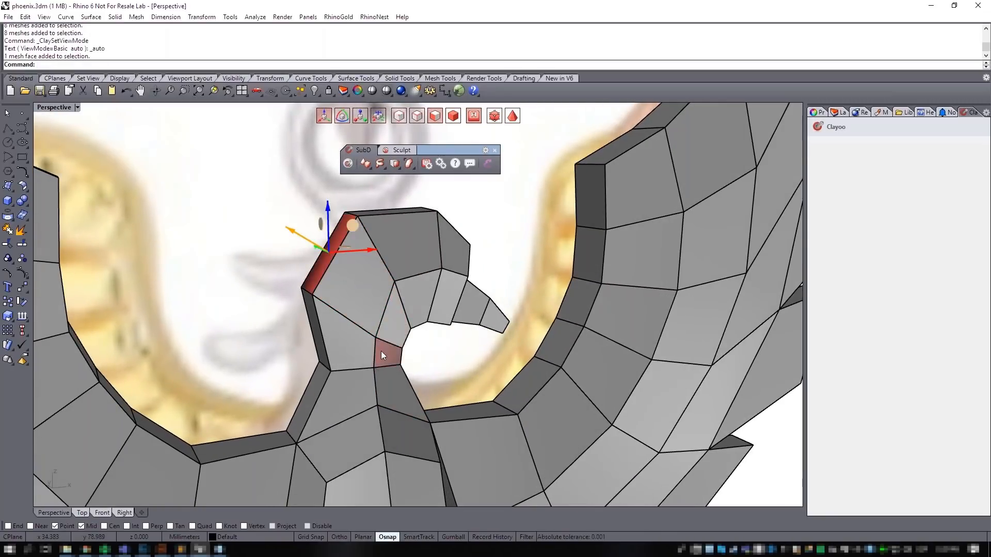
{"action": "left_click", "coordinate": [102, 513]}
{"action": "scroll", "coordinate": [323, 349], "scroll_direction": "up", "scroll_amount": 2}
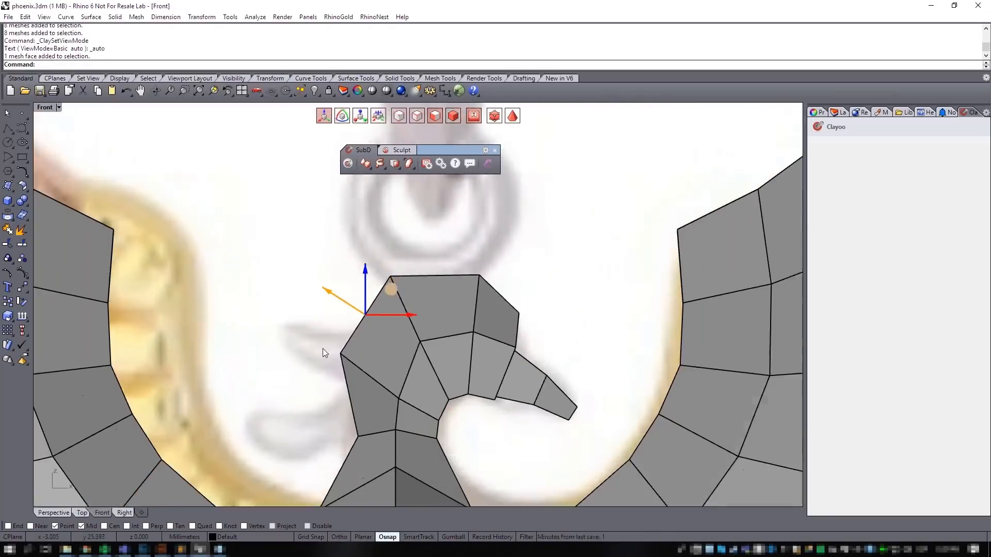
{"action": "left_click_drag", "start_coordinate": [389, 289], "coordinate": [329, 314], "text": "alt"}
{"action": "key", "text": "e"}
{"action": "key", "text": "r"}
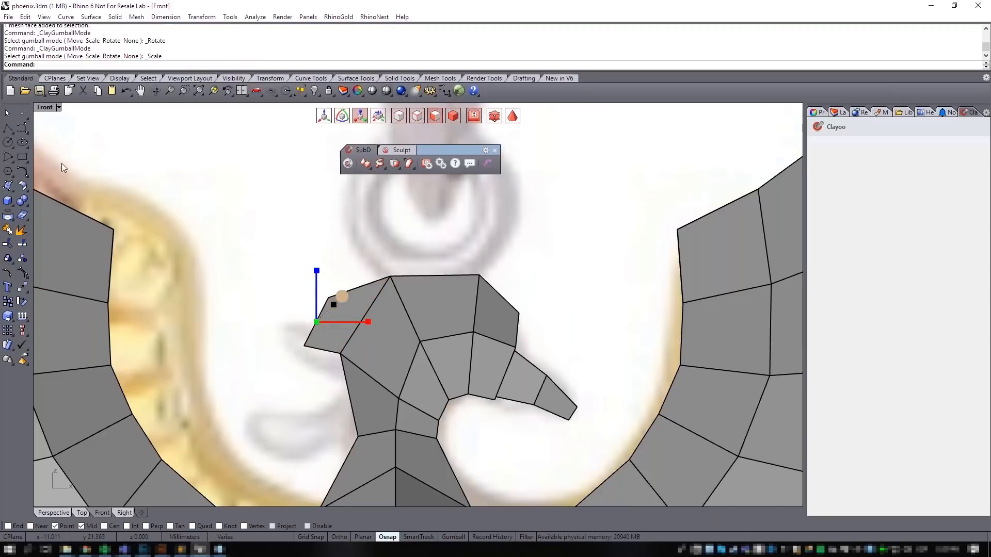
- Display the Front view as wireframe, extend the upper crest feather by a second segment and narrow its tip
{"action": "left_click", "coordinate": [50, 109]}
{"action": "left_click", "coordinate": [70, 137]}
{"action": "left_click", "coordinate": [343, 298]}
{"action": "left_click_drag", "start_coordinate": [343, 298], "coordinate": [292, 278]}
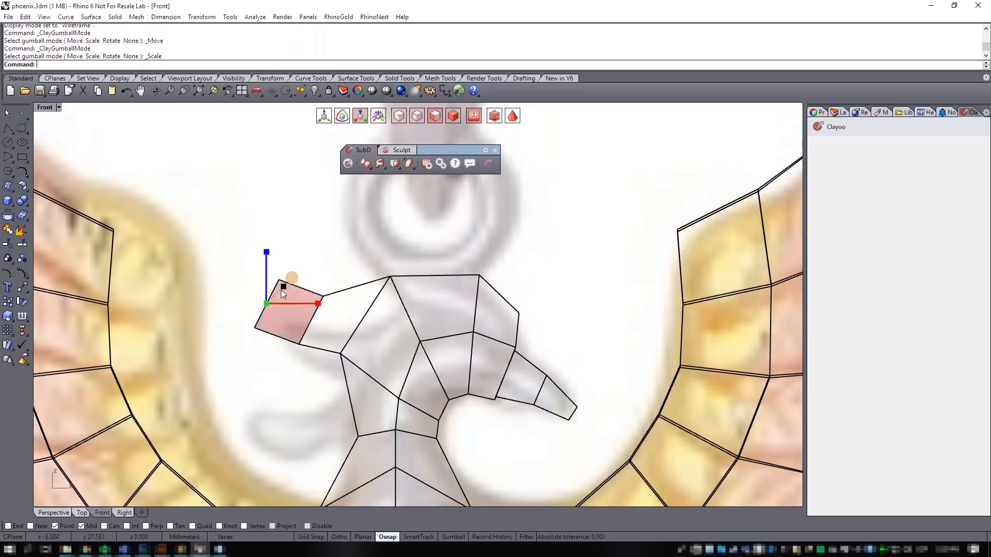
{"action": "left_click", "coordinate": [291, 282]}
{"action": "left_click_drag", "start_coordinate": [292, 279], "coordinate": [283, 278]}
{"action": "scroll", "coordinate": [332, 289], "scroll_direction": "down", "scroll_amount": 2}
{"action": "right_click_drag", "start_coordinate": [355, 366], "coordinate": [350, 320]}
{"action": "key", "text": "Escape"}
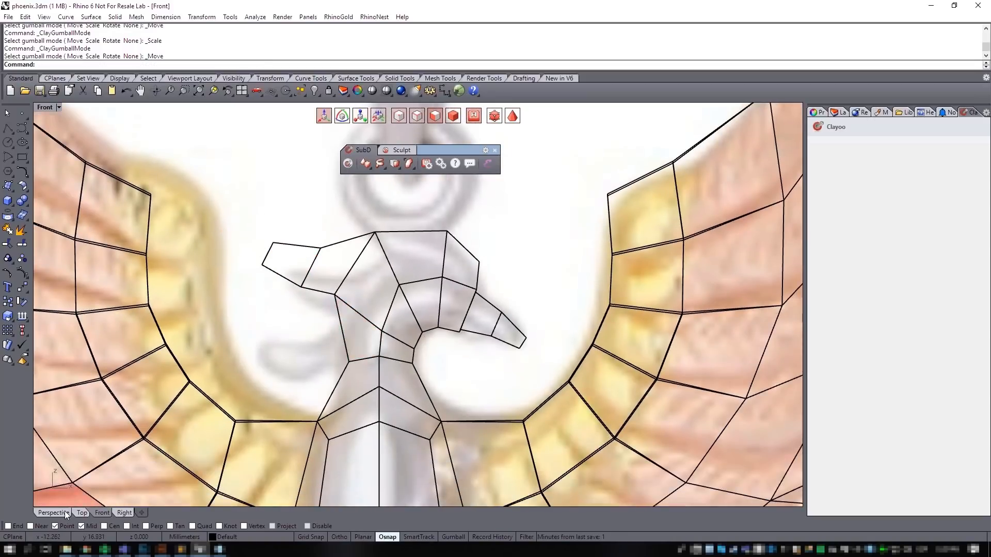
- Extrude the side face at the back of the neck outward in two segments to form the lower crest feather
{"action": "left_click", "coordinate": [68, 511]}
{"action": "mouse_move", "coordinate": [335, 379]}
{"action": "right_mouse_down"}
{"action": "mouse_move", "coordinate": [421, 392]}
{"action": "mouse_move", "coordinate": [410, 406]}
{"action": "mouse_move", "coordinate": [320, 387]}
{"action": "mouse_move", "coordinate": [283, 394]}
{"action": "right_mouse_up"}
{"action": "left_click", "coordinate": [337, 364]}
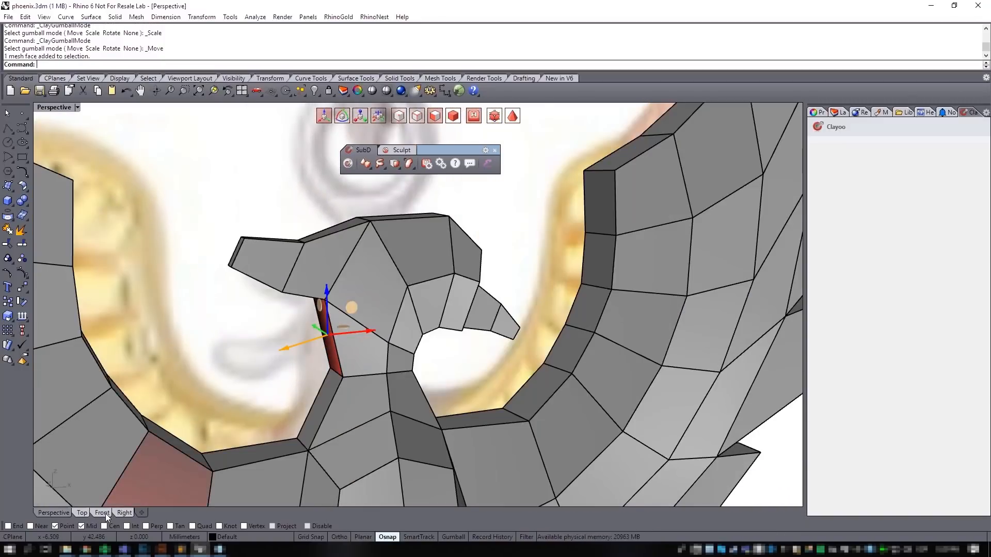
{"action": "left_click", "coordinate": [102, 512]}
{"action": "left_click_drag", "start_coordinate": [332, 331], "coordinate": [287, 343]}
{"action": "key", "text": "r"}
{"action": "key", "text": "w"}
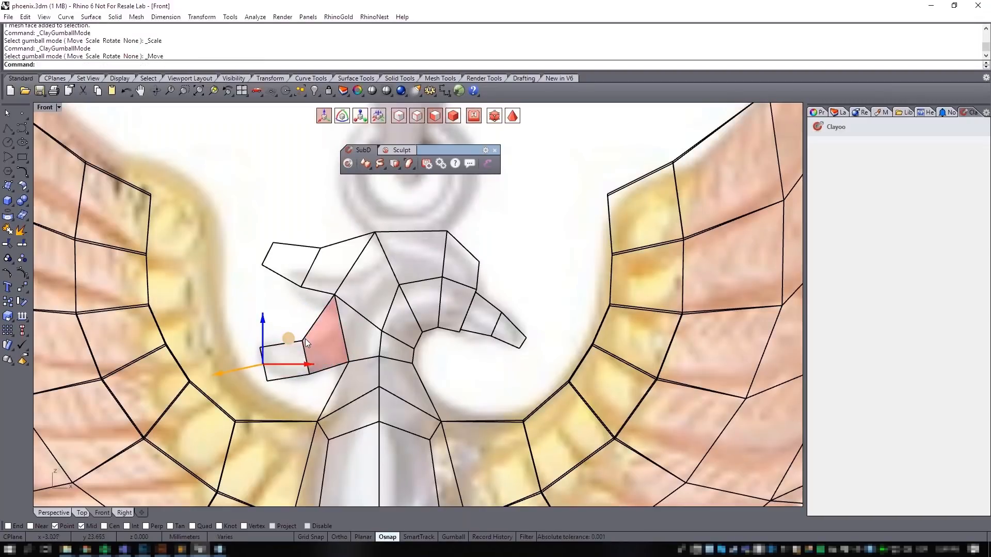
- Rotate, scale and reposition the end of the lower crest feather to follow the reference image
{"action": "key", "text": "e"}
{"action": "mouse_move", "coordinate": [306, 337]}
{"action": "left_mouse_down"}
{"action": "mouse_move", "coordinate": [309, 348]}
{"action": "mouse_move", "coordinate": [276, 350]}
{"action": "mouse_move", "coordinate": [289, 339]}
{"action": "left_mouse_up"}
{"action": "key", "text": "r"}
{"action": "key", "text": "w"}
{"action": "key", "text": "Escape"}
{"action": "scroll", "coordinate": [447, 274], "scroll_direction": "down", "scroll_amount": 5}
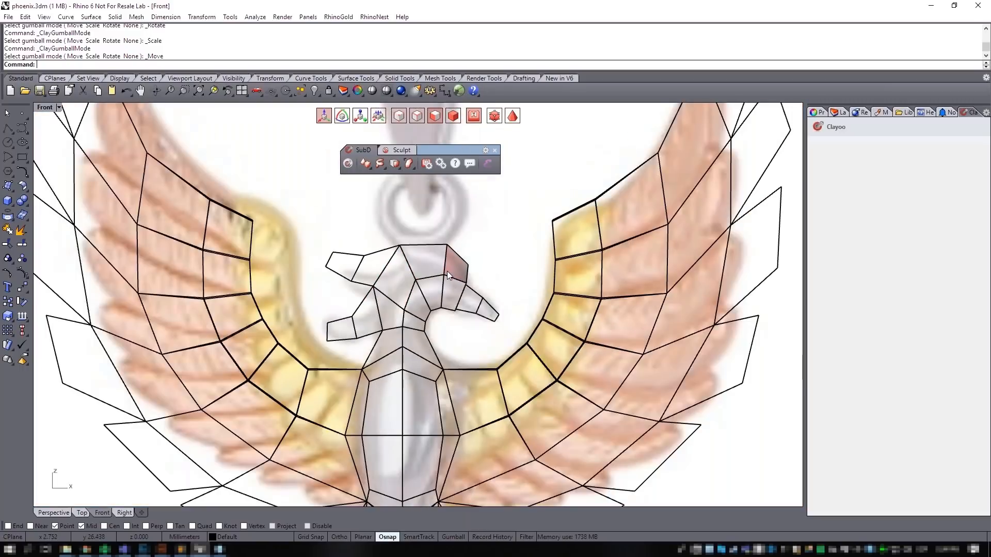
- Return the mesh to smooth display, set the Front view to Shaded and save the file
{"action": "key", "text": "Tab"}
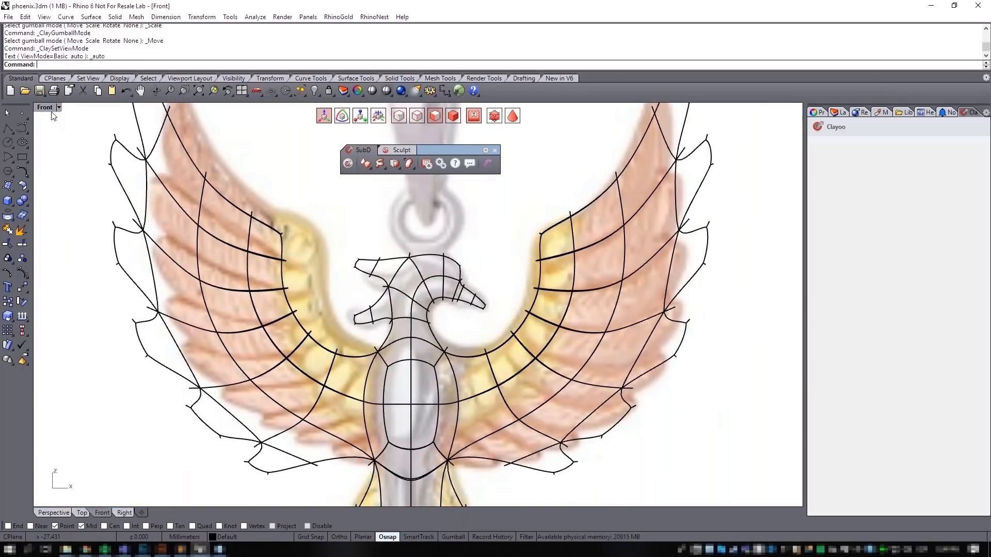
{"action": "left_click", "coordinate": [52, 108]}
{"action": "left_click", "coordinate": [67, 146]}
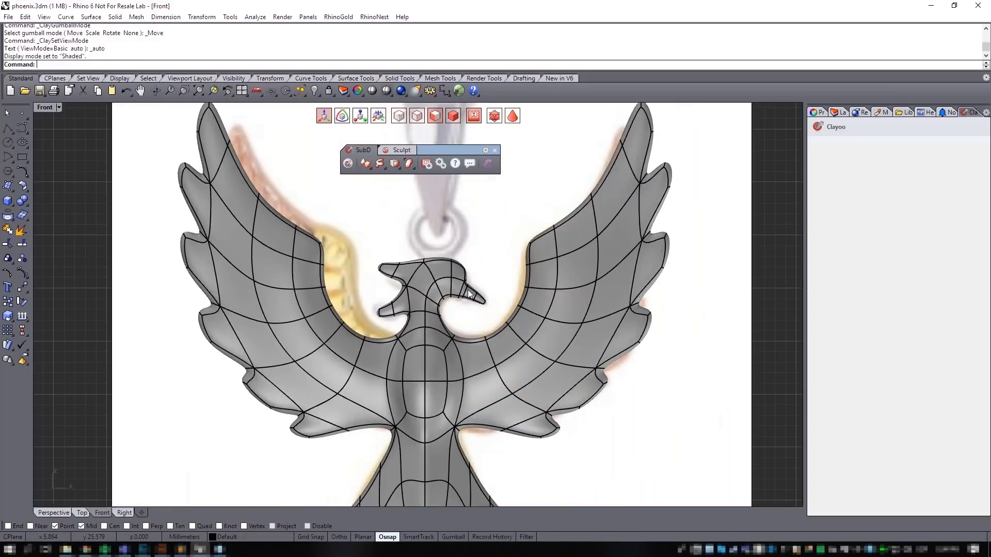
{"action": "scroll", "coordinate": [460, 287], "scroll_direction": "up", "scroll_amount": 4}
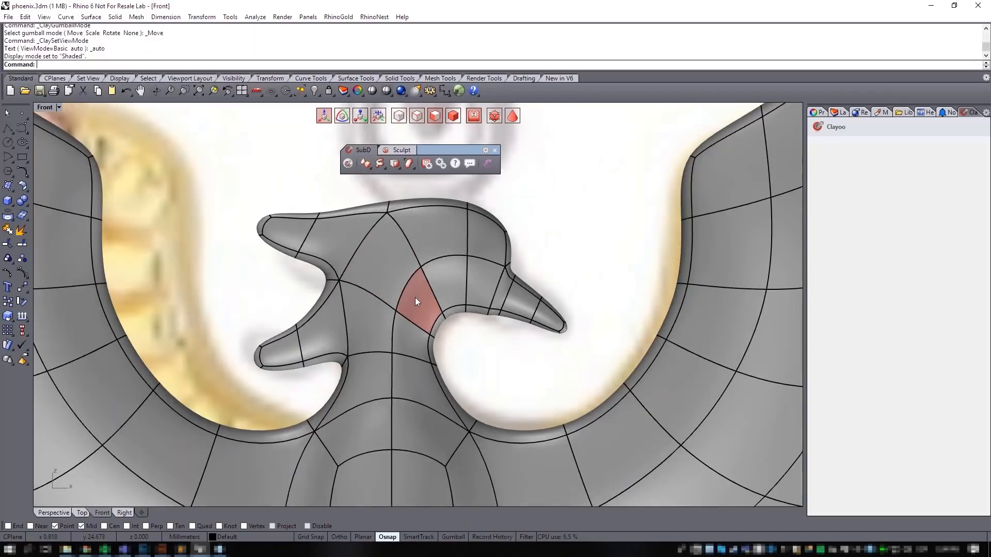
{"action": "scroll", "coordinate": [415, 297], "scroll_direction": "down", "scroll_amount": 2}
{"action": "scroll", "coordinate": [453, 271], "scroll_direction": "down", "scroll_amount": 2}
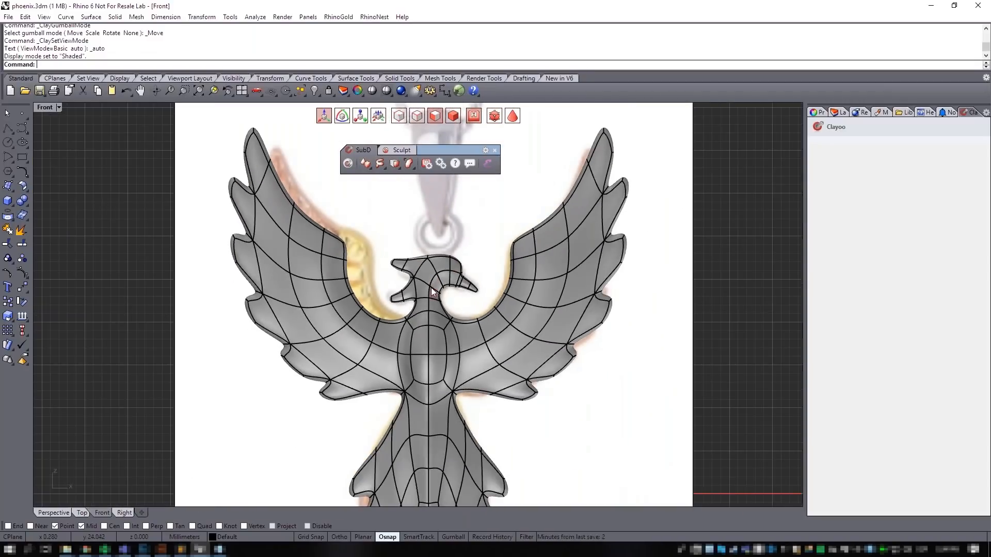
{"action": "scroll", "coordinate": [431, 287], "scroll_direction": "down", "scroll_amount": 3}
{"action": "right_click_drag", "start_coordinate": [462, 334], "coordinate": [457, 324]}
{"action": "key", "text": "ctrl+s"}
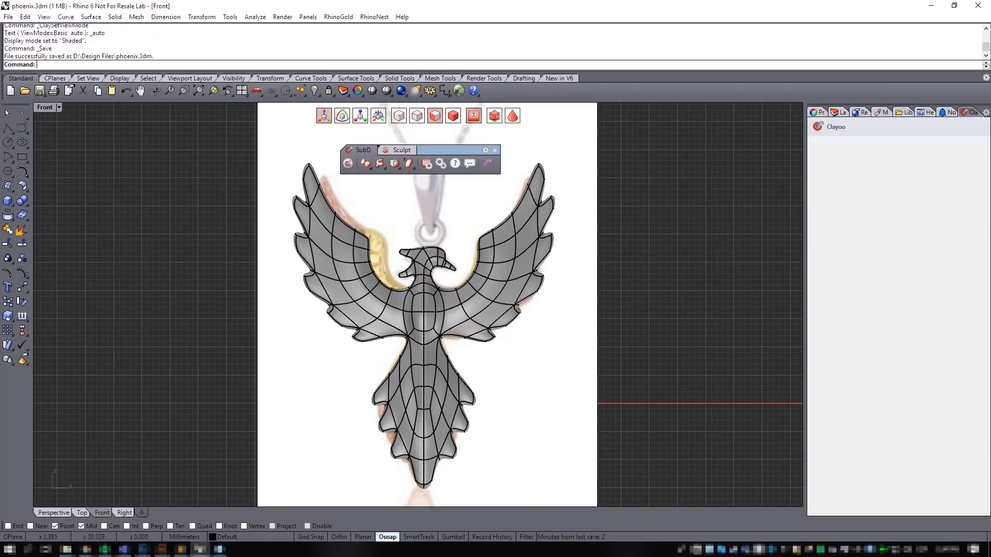
- Examine the new crest feathers and the reference's hanging ring from several angles in the Perspective view
{"action": "scroll", "coordinate": [445, 254], "scroll_direction": "up", "scroll_amount": 2}
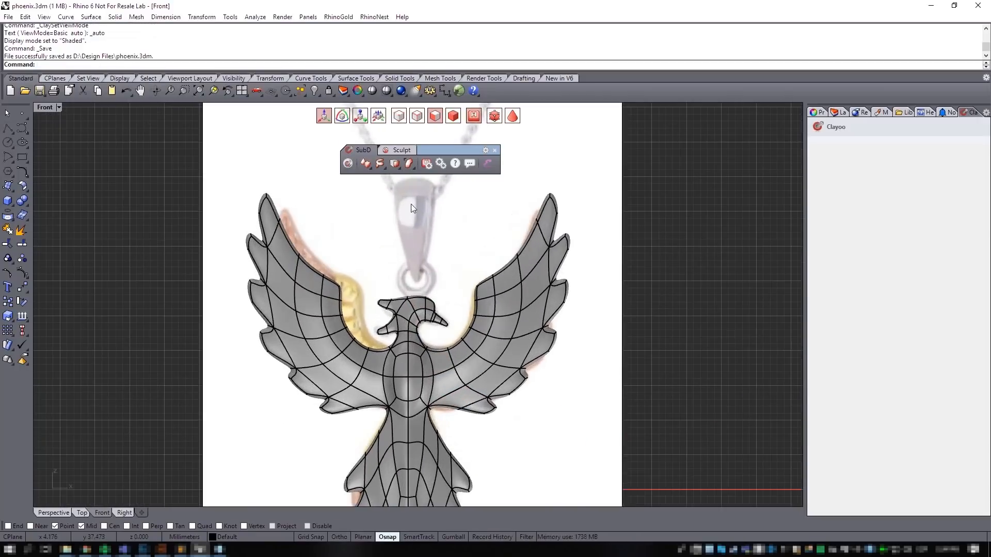
{"action": "left_click", "coordinate": [60, 515]}
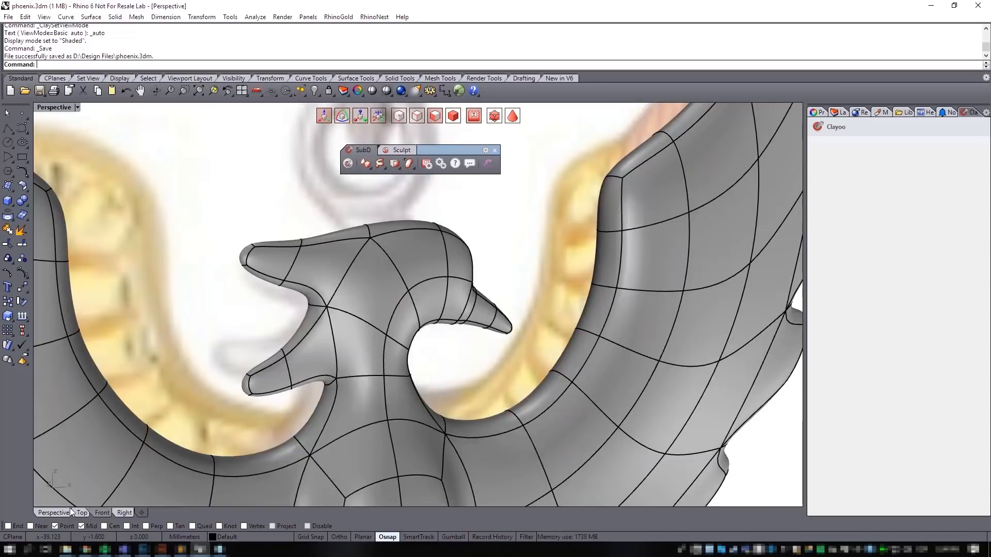
{"action": "scroll", "coordinate": [425, 365], "scroll_direction": "down", "scroll_amount": 7}
{"action": "right_click_drag", "start_coordinate": [475, 380], "coordinate": [381, 336]}
{"action": "scroll", "coordinate": [462, 389], "scroll_direction": "down", "scroll_amount": 7}
{"action": "scroll", "coordinate": [380, 335], "scroll_direction": "up", "scroll_amount": 2}
{"action": "scroll", "coordinate": [430, 293], "scroll_direction": "up", "scroll_amount": 2}
{"action": "right_click_drag", "start_coordinate": [429, 295], "coordinate": [389, 311]}
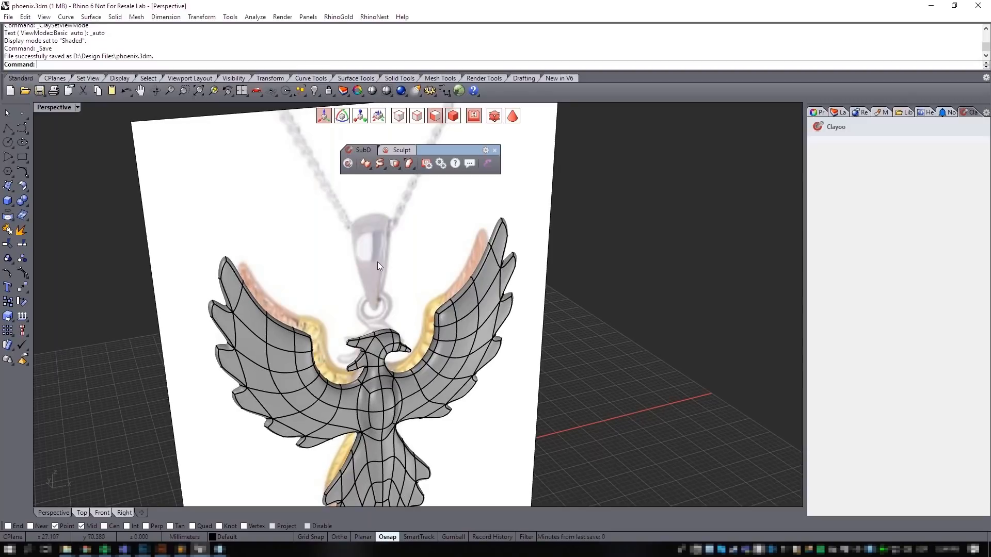
- Add a Clayoo torus with radius 4, 8 segments and 4 Z segments for the hanging ring, adjusting its tube thickness
{"action": "left_click", "coordinate": [368, 167]}
{"action": "left_click", "coordinate": [393, 184]}
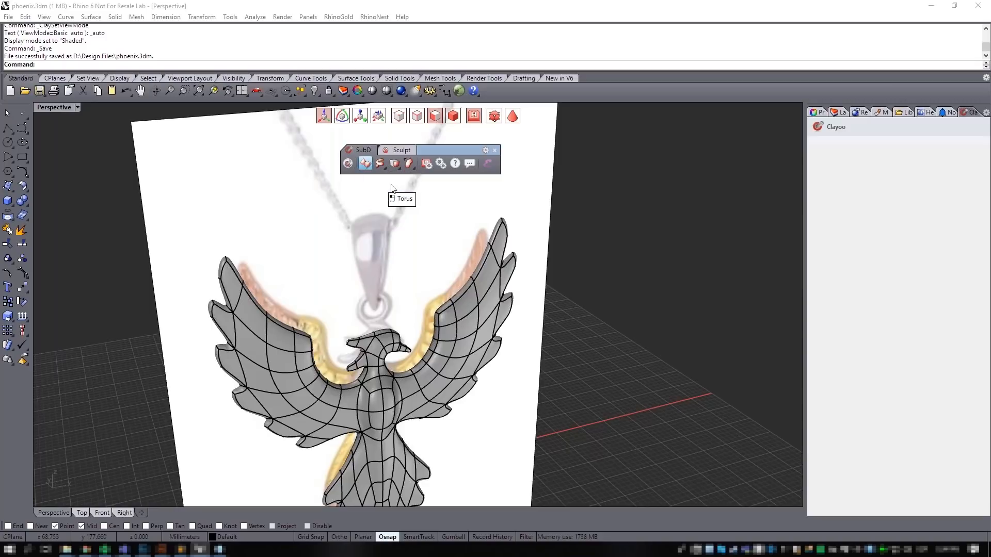
{"action": "scroll", "coordinate": [402, 398], "scroll_direction": "down", "scroll_amount": 4}
{"action": "right_click_drag", "start_coordinate": [449, 461], "coordinate": [521, 407]}
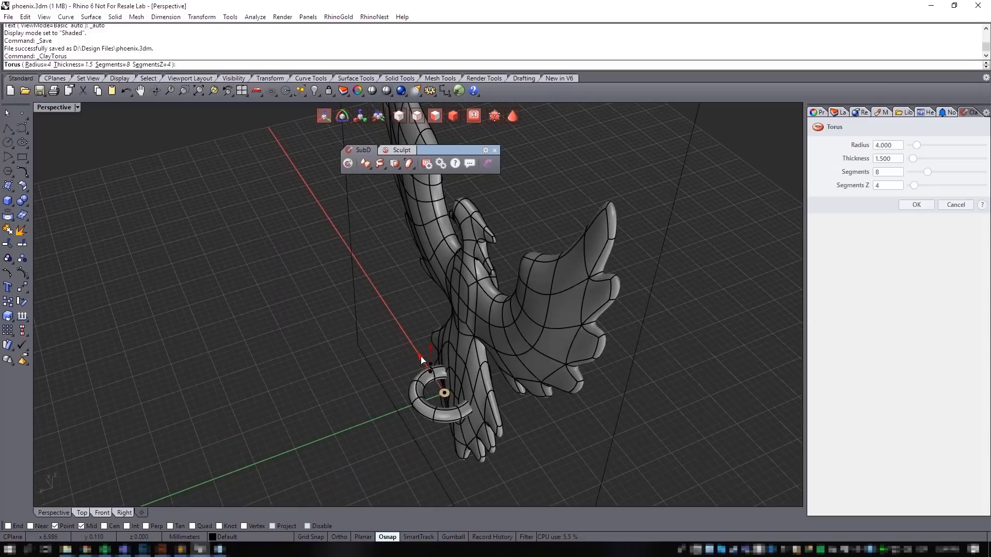
{"action": "mouse_move", "coordinate": [421, 361]}
{"action": "left_mouse_down"}
{"action": "mouse_move", "coordinate": [418, 350]}
{"action": "mouse_move", "coordinate": [433, 349]}
{"action": "left_mouse_up"}
{"action": "right_click_drag", "start_coordinate": [545, 420], "coordinate": [434, 385]}
{"action": "left_click", "coordinate": [917, 205]}
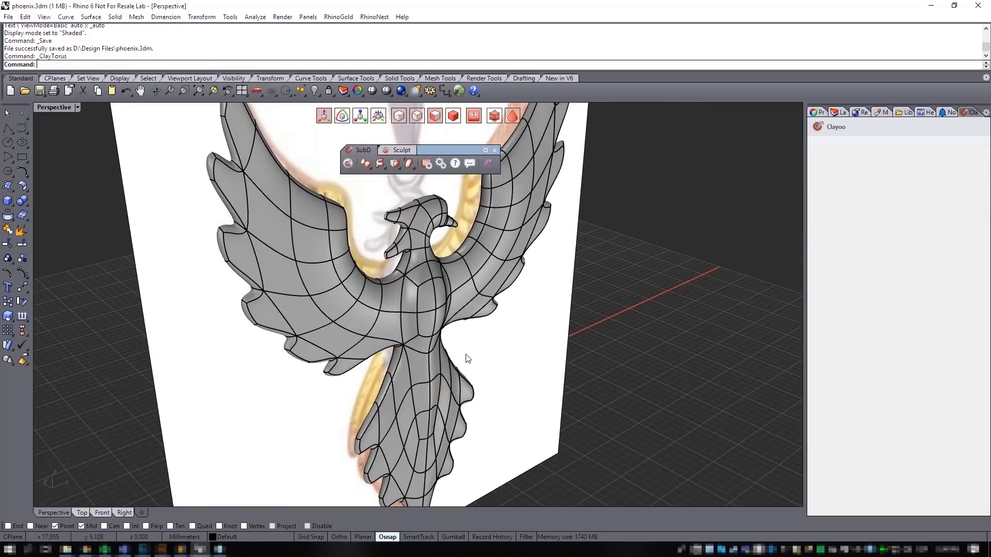
- Select the torus and rotate it upright so that it stands parallel to the reference image
{"action": "right_click_drag", "start_coordinate": [516, 444], "coordinate": [298, 450]}
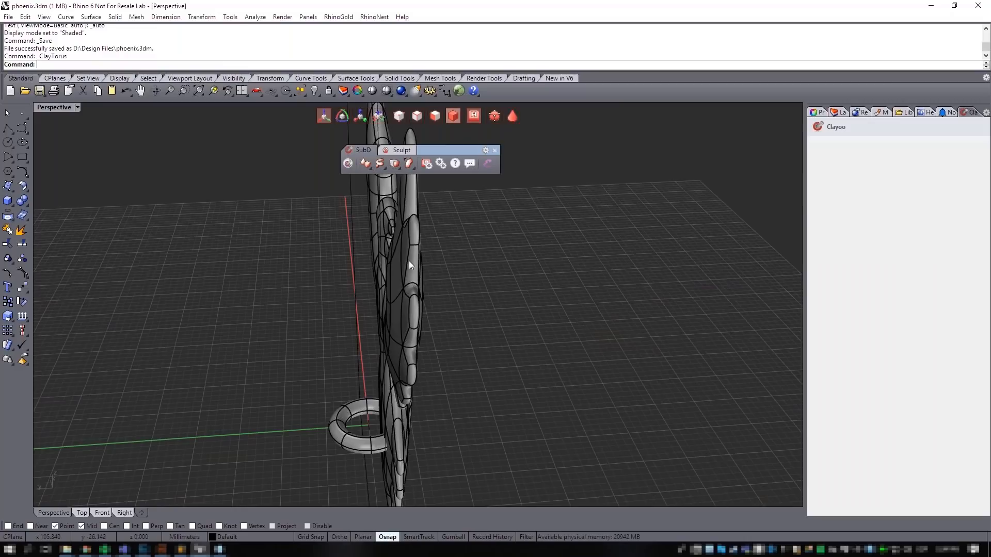
{"action": "left_click", "coordinate": [341, 438]}
{"action": "mouse_move", "coordinate": [382, 419]}
{"action": "right_mouse_down"}
{"action": "mouse_move", "coordinate": [387, 409]}
{"action": "mouse_move", "coordinate": [383, 422]}
{"action": "right_mouse_up"}
{"action": "key", "text": "e"}
{"action": "left_click_drag", "start_coordinate": [328, 429], "coordinate": [430, 417]}
{"action": "right_click_drag", "start_coordinate": [432, 422], "coordinate": [362, 435]}
{"action": "right_click_drag", "start_coordinate": [386, 403], "coordinate": [248, 345], "text": "shift"}
{"action": "scroll", "coordinate": [494, 387], "scroll_direction": "down", "scroll_amount": 4}
{"action": "right_click_drag", "start_coordinate": [493, 385], "coordinate": [395, 361]}
- In the Front view, move the torus straight up to just above the phoenix's head
{"action": "left_click", "coordinate": [106, 513]}
{"action": "scroll", "coordinate": [347, 346], "scroll_direction": "down", "scroll_amount": 8}
{"action": "right_click", "coordinate": [416, 398]}
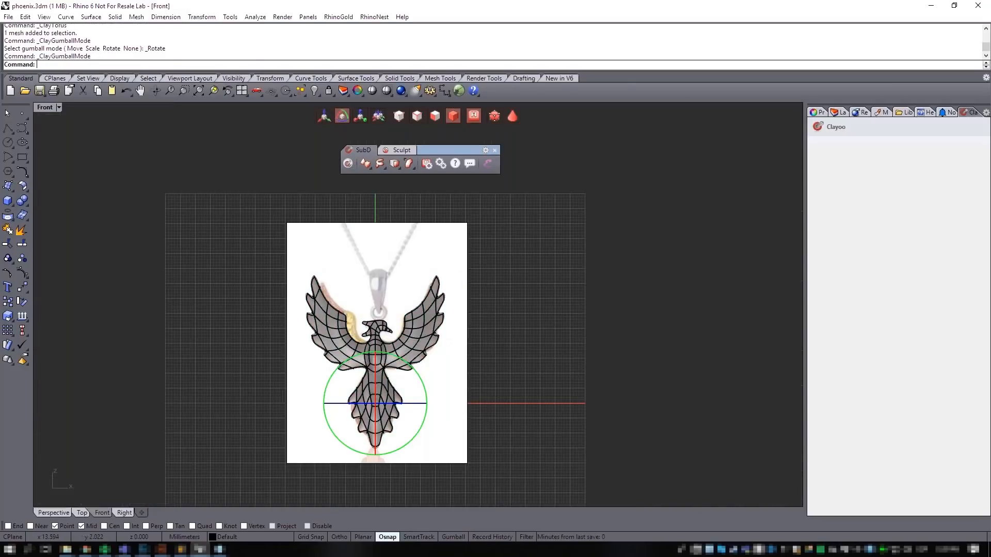
{"action": "left_click_drag", "start_coordinate": [375, 378], "coordinate": [377, 290]}
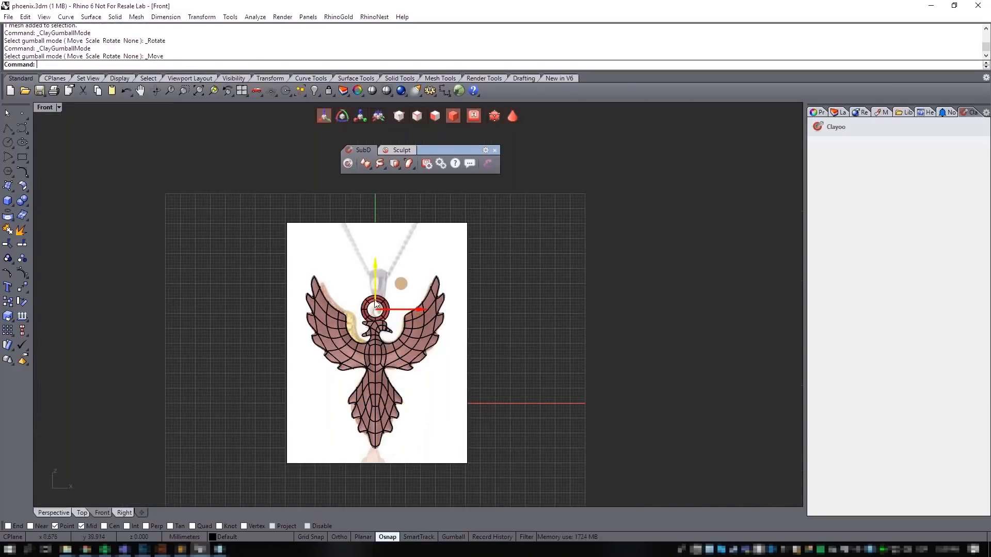
- Scale the torus down and position it over the reference's hanging ring above the head
{"action": "scroll", "coordinate": [370, 317], "scroll_direction": "up", "scroll_amount": 13}
{"action": "left_click", "coordinate": [417, 259]}
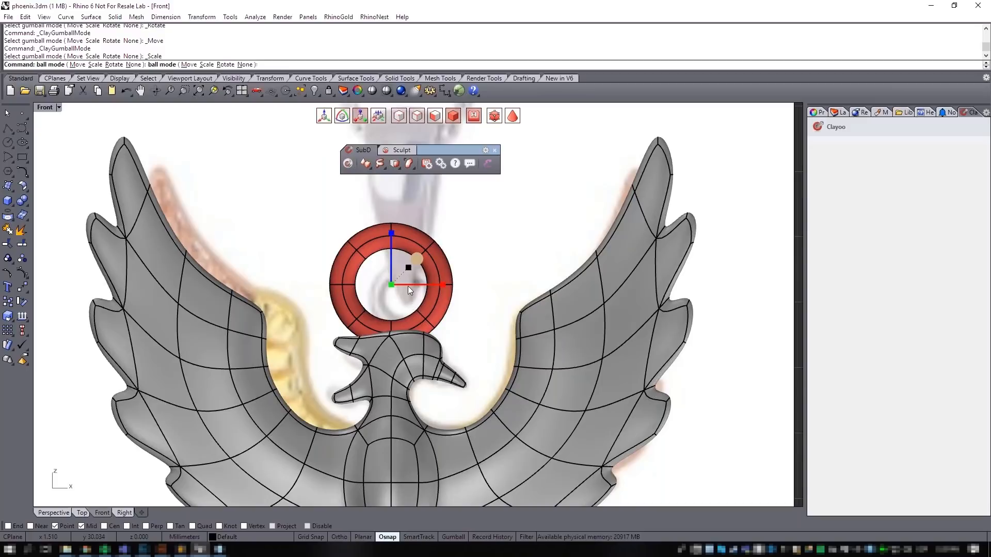
{"action": "mouse_move", "coordinate": [406, 268]}
{"action": "left_mouse_down"}
{"action": "mouse_move", "coordinate": [408, 282]}
{"action": "mouse_move", "coordinate": [391, 269]}
{"action": "left_mouse_up"}
{"action": "left_click", "coordinate": [416, 259]}
{"action": "left_click_drag", "start_coordinate": [435, 298], "coordinate": [445, 300]}
{"action": "left_click_drag", "start_coordinate": [405, 271], "coordinate": [404, 274]}
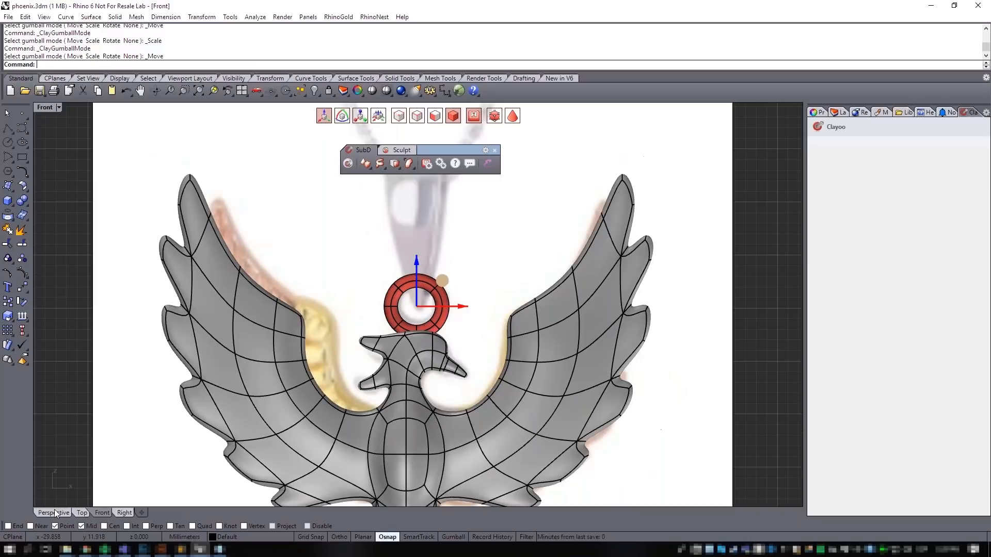
- In the Perspective view, move the ring along the depth direction to line it up with the phoenix's head
{"action": "left_click", "coordinate": [54, 512]}
{"action": "right_click_drag", "start_coordinate": [419, 356], "coordinate": [566, 349]}
{"action": "scroll", "coordinate": [411, 259], "scroll_direction": "up", "scroll_amount": 9}
{"action": "right_click_drag", "start_coordinate": [459, 342], "coordinate": [439, 402]}
{"action": "left_click_drag", "start_coordinate": [427, 311], "coordinate": [461, 314]}
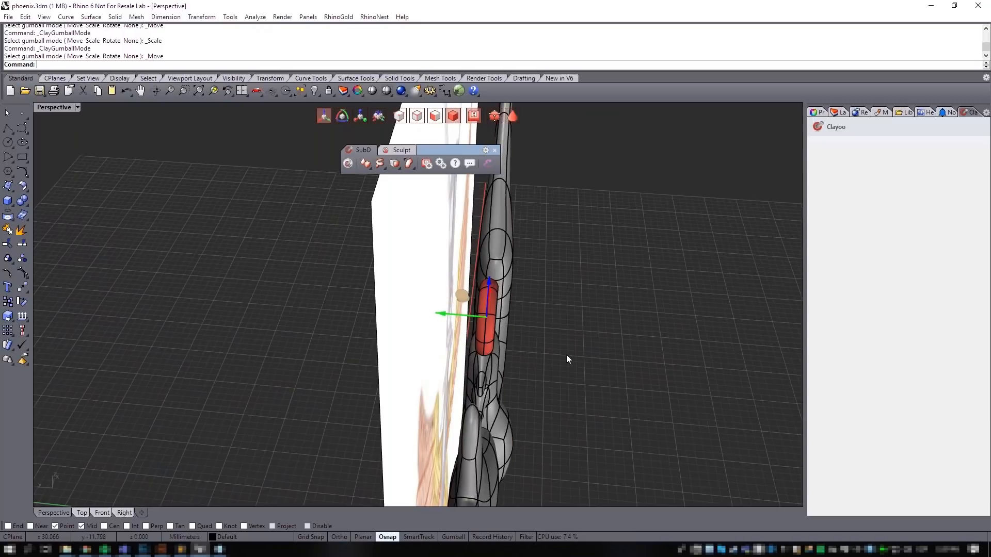
{"action": "right_click_drag", "start_coordinate": [566, 355], "coordinate": [484, 325]}
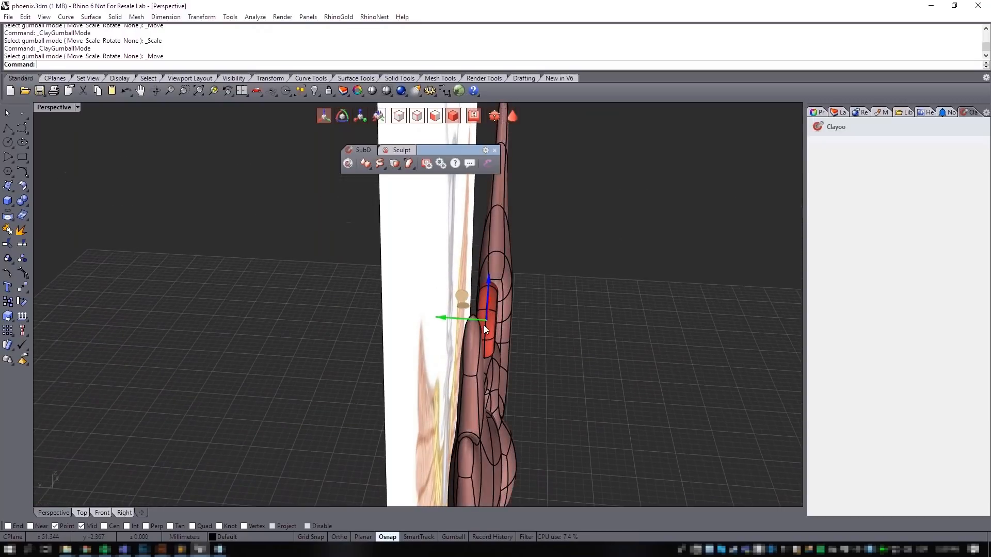
- In the Top view, fine-tune the ring's depth position so it is centred on the bird's head
{"action": "left_click", "coordinate": [82, 511]}
{"action": "left_click_drag", "start_coordinate": [456, 297], "coordinate": [456, 302]}
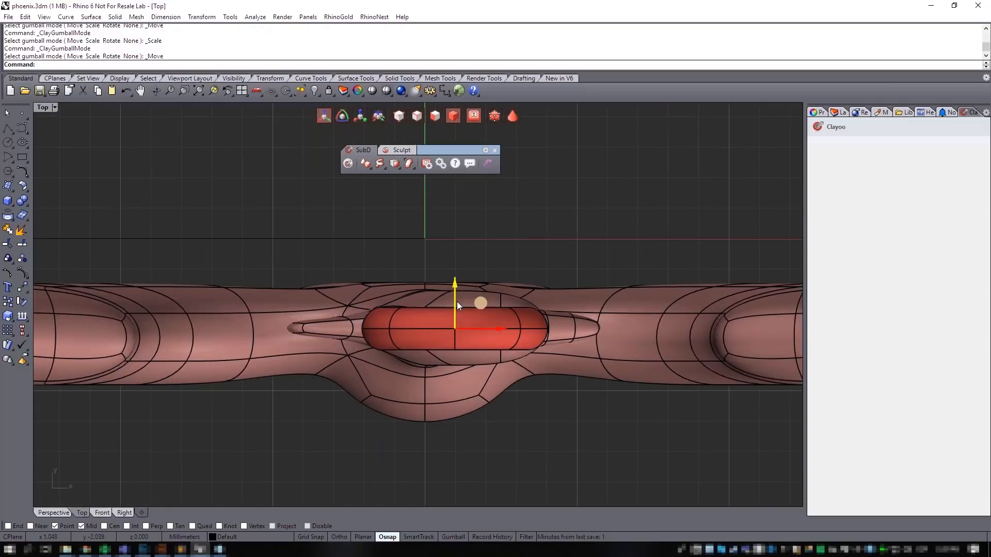
{"action": "left_click", "coordinate": [54, 512]}
{"action": "right_click_drag", "start_coordinate": [309, 413], "coordinate": [408, 380]}
{"action": "scroll", "coordinate": [407, 379], "scroll_direction": "up", "scroll_amount": 5}
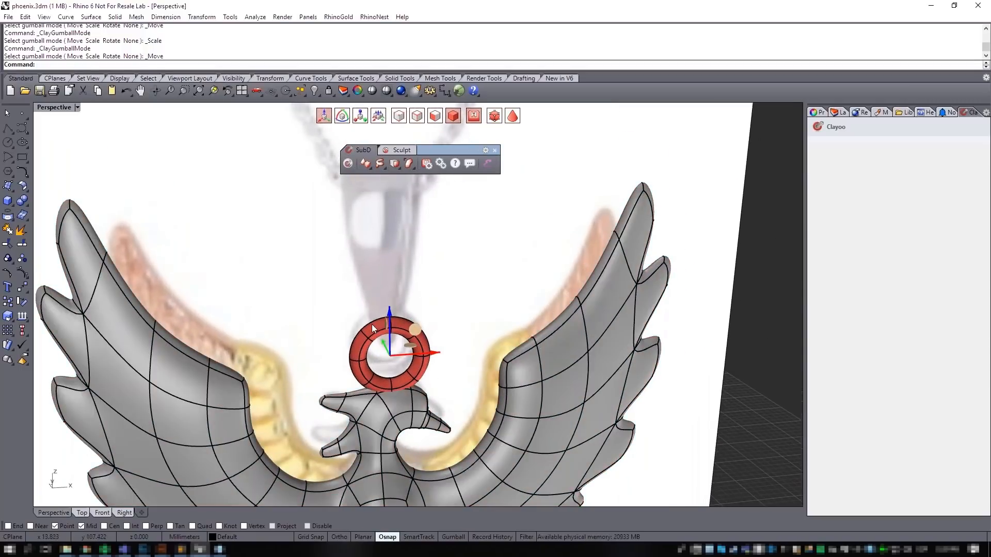
- Duplicate the hanging ring and move the copy straight up above the original to start the bail
{"action": "right_click_drag", "start_coordinate": [443, 393], "coordinate": [440, 317]}
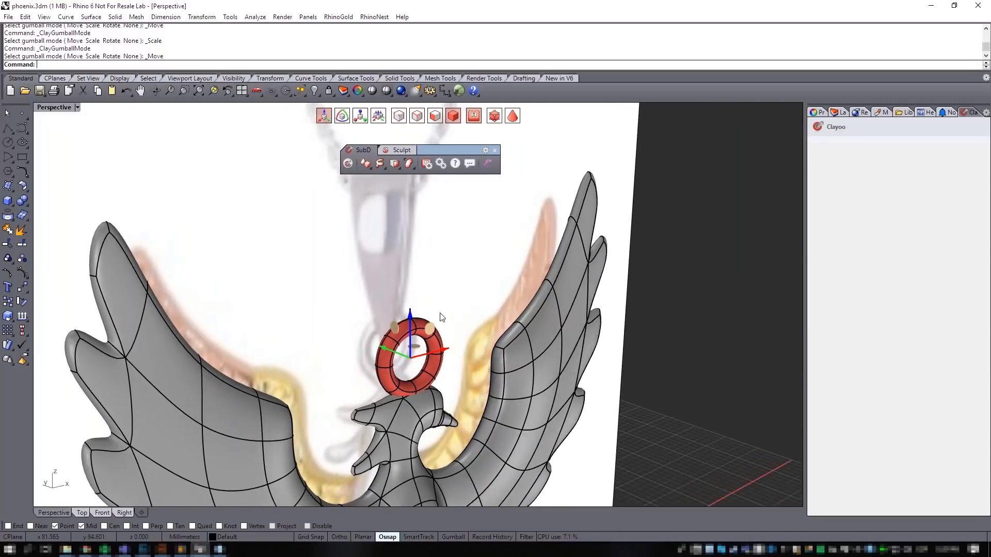
{"action": "key", "text": "ctrl+c"}
{"action": "key", "text": "ctrl+v"}
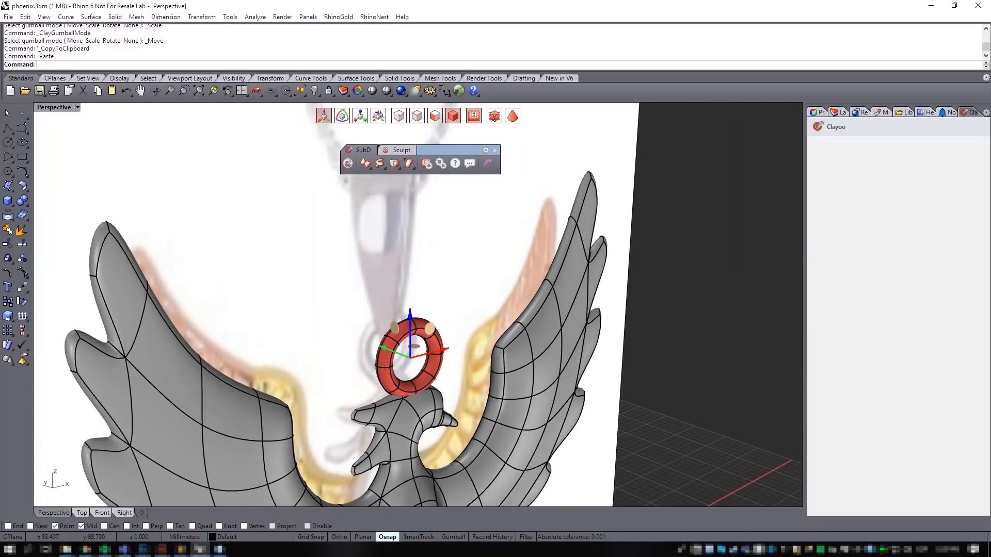
{"action": "left_click_drag", "start_coordinate": [407, 320], "coordinate": [416, 210]}
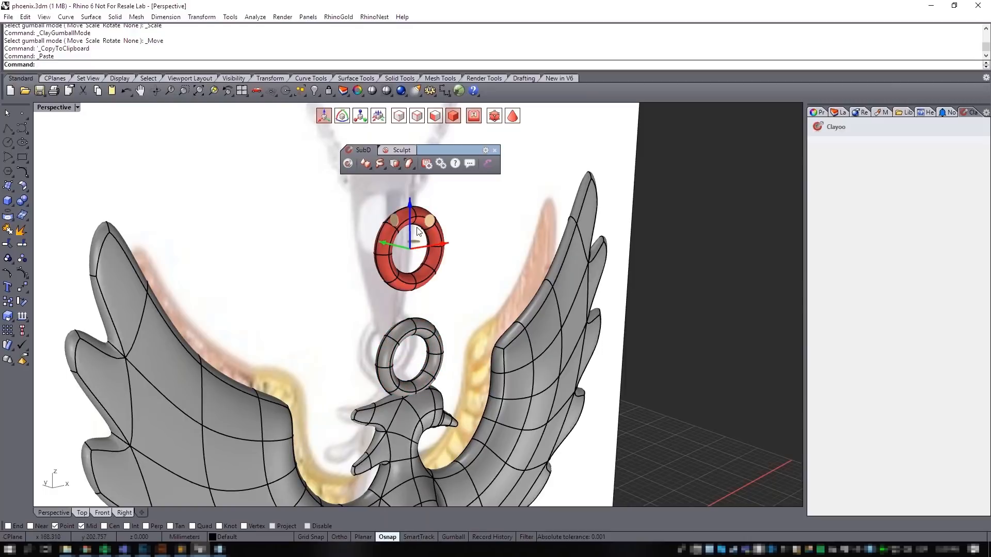
{"action": "scroll", "coordinate": [436, 268], "scroll_direction": "down", "scroll_amount": 5}
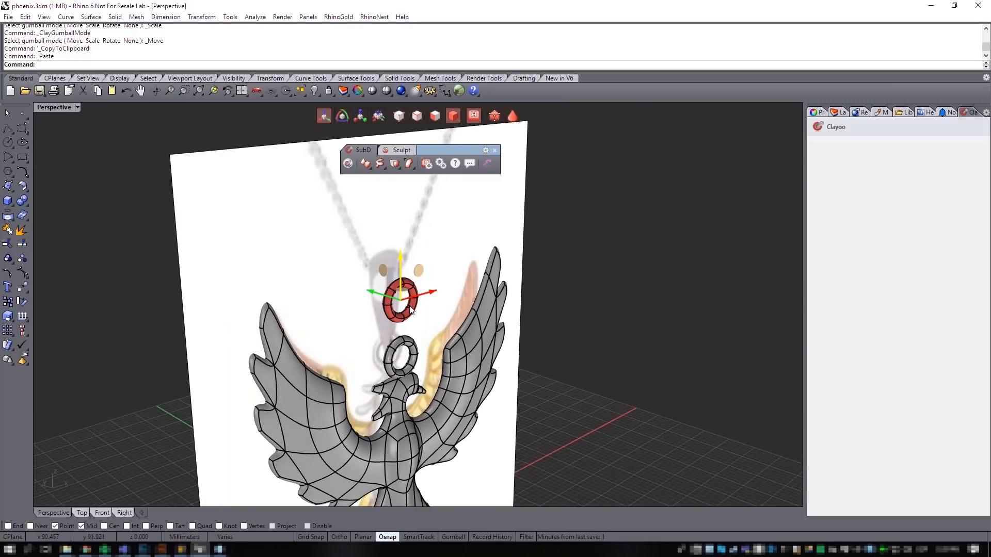
- Rotate the copied ring a quarter turn about the vertical axis so it stands perpendicular to the reference image, and deselect it
{"action": "key", "text": "e"}
{"action": "right_click_drag", "start_coordinate": [465, 274], "coordinate": [448, 303]}
{"action": "left_click_drag", "start_coordinate": [448, 303], "coordinate": [377, 349]}
{"action": "right_click_drag", "start_coordinate": [477, 346], "coordinate": [424, 303]}
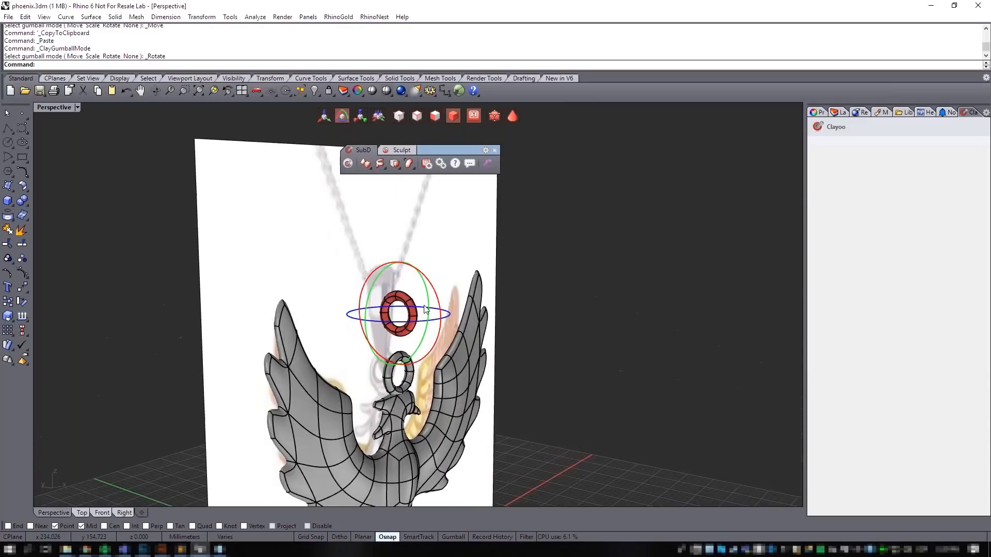
{"action": "scroll", "coordinate": [424, 302], "scroll_direction": "up", "scroll_amount": 6}
{"action": "left_click", "coordinate": [472, 262]}
{"action": "scroll", "coordinate": [382, 312], "scroll_direction": "up", "scroll_amount": 5}
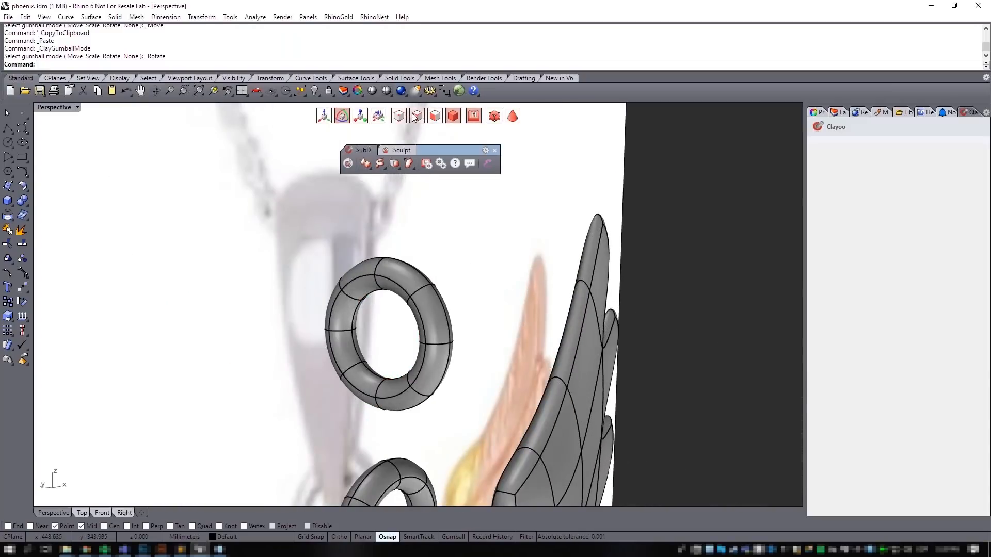
- Select two edge loops of the copied ring one after the other and scale each of them slightly to reshape its section
{"action": "double_click", "coordinate": [355, 314]}
{"action": "right_click_drag", "start_coordinate": [373, 319], "coordinate": [389, 330]}
{"action": "left_click", "coordinate": [359, 117]}
{"action": "left_click_drag", "start_coordinate": [363, 304], "coordinate": [355, 292]}
{"action": "mouse_move", "coordinate": [444, 273]}
{"action": "right_mouse_down"}
{"action": "mouse_move", "coordinate": [411, 290]}
{"action": "mouse_move", "coordinate": [450, 276]}
{"action": "right_mouse_up"}
{"action": "double_click", "coordinate": [423, 266]}
{"action": "left_click_drag", "start_coordinate": [377, 294], "coordinate": [371, 285]}
{"action": "right_click_drag", "start_coordinate": [538, 265], "coordinate": [515, 302]}
{"action": "left_click", "coordinate": [498, 277]}
- Select the whole copied ring and scale it up towards the size of the reference's bail
{"action": "left_click", "coordinate": [440, 323]}
{"action": "right_click_drag", "start_coordinate": [445, 322], "coordinate": [482, 337]}
{"action": "scroll", "coordinate": [466, 323], "scroll_direction": "down", "scroll_amount": 7}
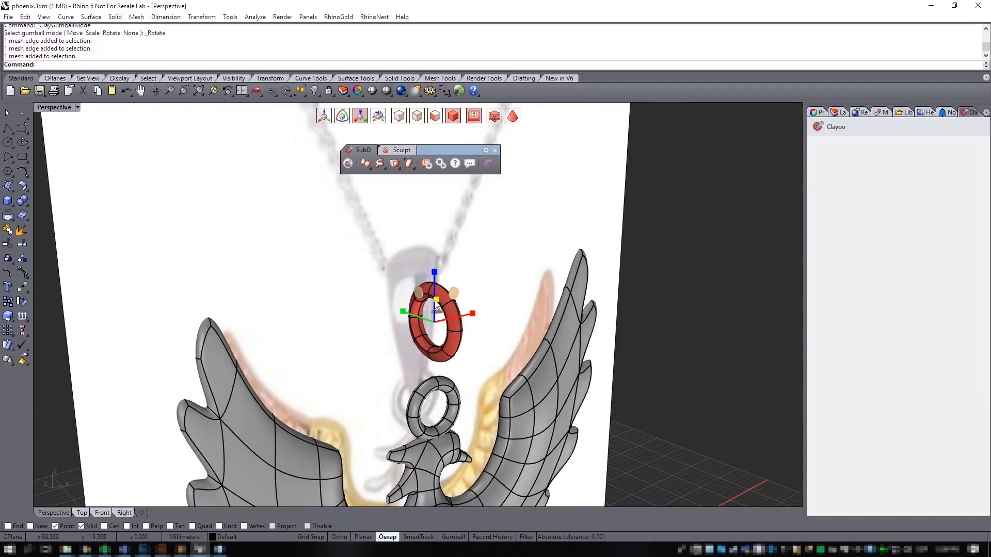
{"action": "left_click_drag", "start_coordinate": [437, 305], "coordinate": [440, 291]}
{"action": "mouse_move", "coordinate": [497, 327]}
{"action": "right_mouse_down"}
{"action": "mouse_move", "coordinate": [429, 319]}
{"action": "mouse_move", "coordinate": [504, 345]}
{"action": "right_mouse_up"}
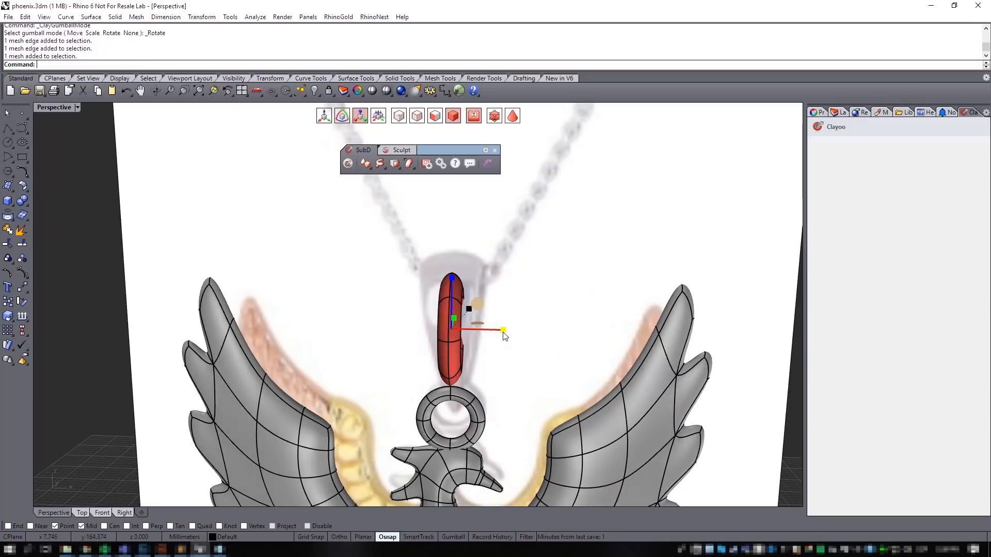
{"action": "left_click", "coordinate": [558, 335]}
- Scale the copied ring across its thickness to make the band slightly wider, and deselect it
{"action": "right_click_drag", "start_coordinate": [583, 336], "coordinate": [635, 339]}
{"action": "left_click", "coordinate": [480, 341]}
{"action": "right_click_drag", "start_coordinate": [480, 341], "coordinate": [398, 310]}
{"action": "left_click_drag", "start_coordinate": [408, 315], "coordinate": [420, 311]}
{"action": "right_click_drag", "start_coordinate": [571, 339], "coordinate": [451, 320]}
{"action": "key", "text": "Escape"}
- In the Front view, select the bail's top faces and widen them horizontally to match the reference's flared top
{"action": "left_click", "coordinate": [101, 512]}
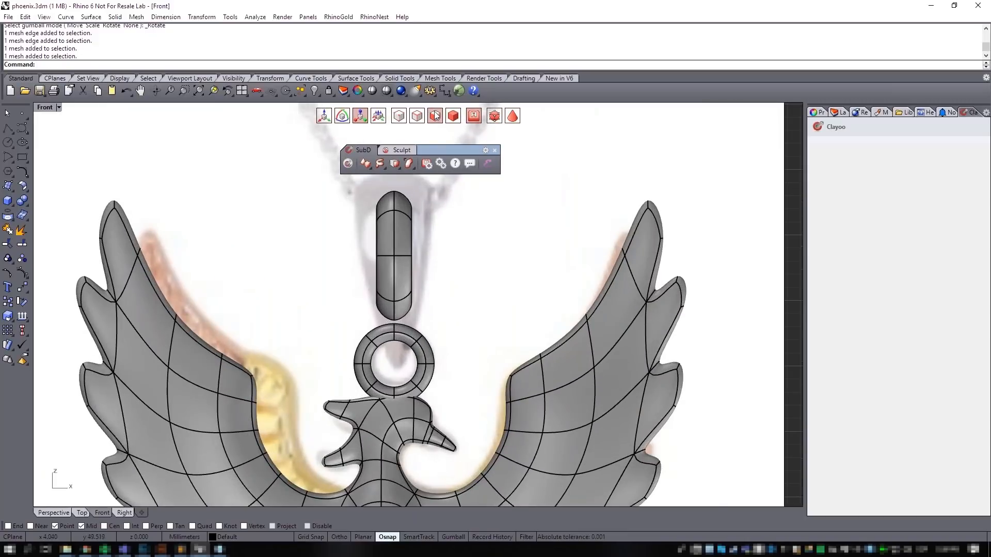
{"action": "right_click_drag", "start_coordinate": [418, 198], "coordinate": [406, 270]}
{"action": "left_click_drag", "start_coordinate": [435, 309], "coordinate": [490, 287]}
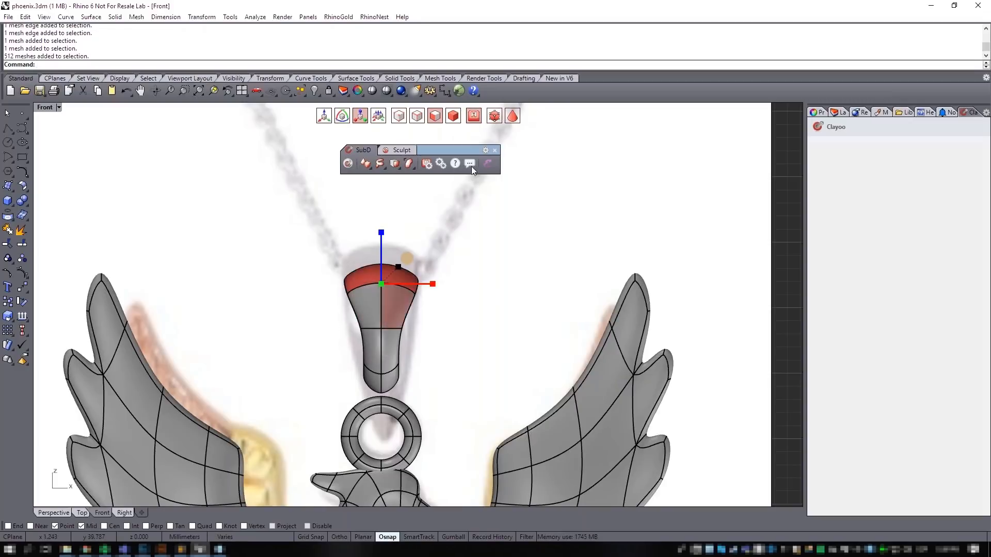
- Select the bail's edges at mid-height and widen them horizontally to smooth the taper towards the bottom
{"action": "left_click_drag", "start_coordinate": [312, 322], "coordinate": [427, 329]}
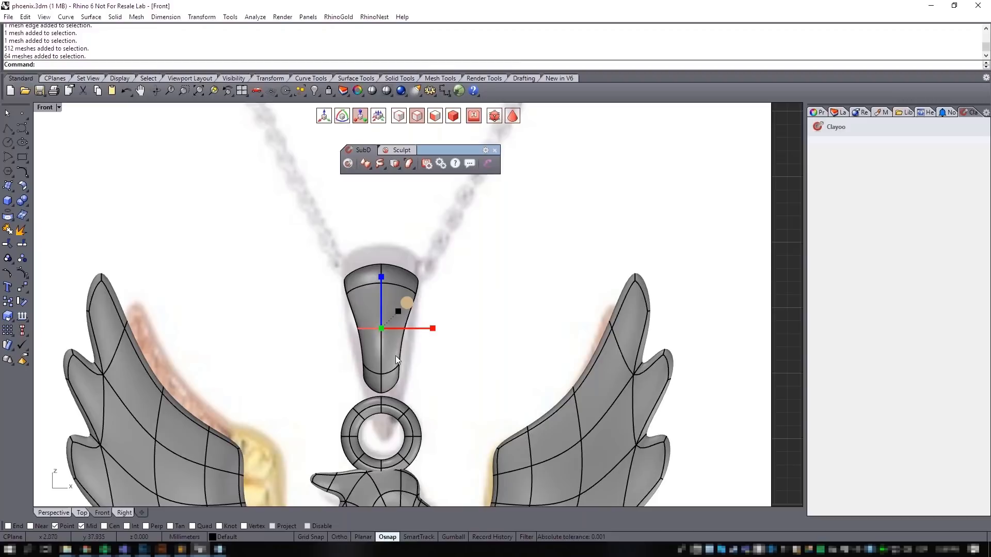
{"action": "scroll", "coordinate": [454, 305], "scroll_direction": "down", "scroll_amount": 3}
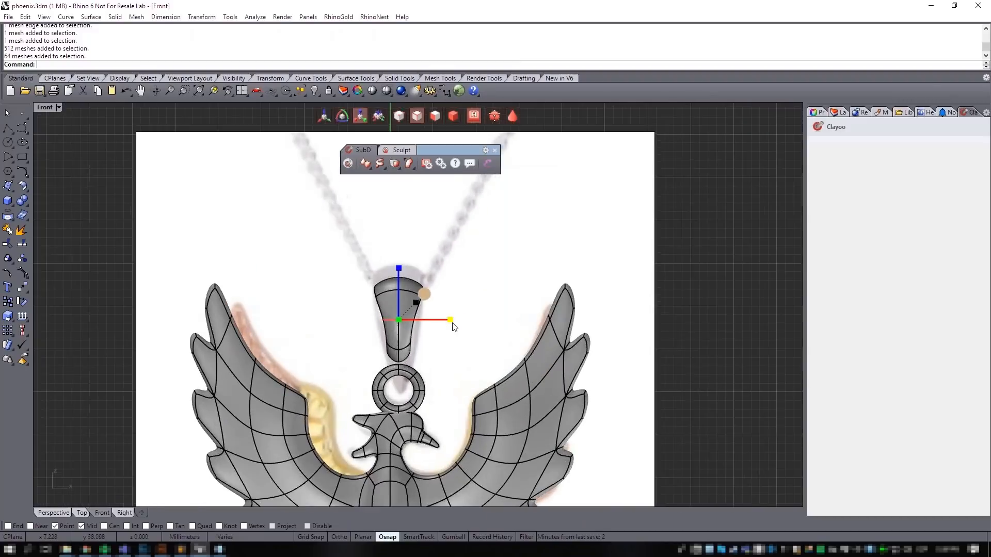
{"action": "scroll", "coordinate": [453, 327], "scroll_direction": "up", "scroll_amount": 3}
{"action": "left_click", "coordinate": [54, 513]}
{"action": "right_click_drag", "start_coordinate": [368, 426], "coordinate": [438, 251]}
{"action": "scroll", "coordinate": [474, 285], "scroll_direction": "up", "scroll_amount": 5}
{"action": "left_click", "coordinate": [480, 269], "text": "ctrl+shift"}
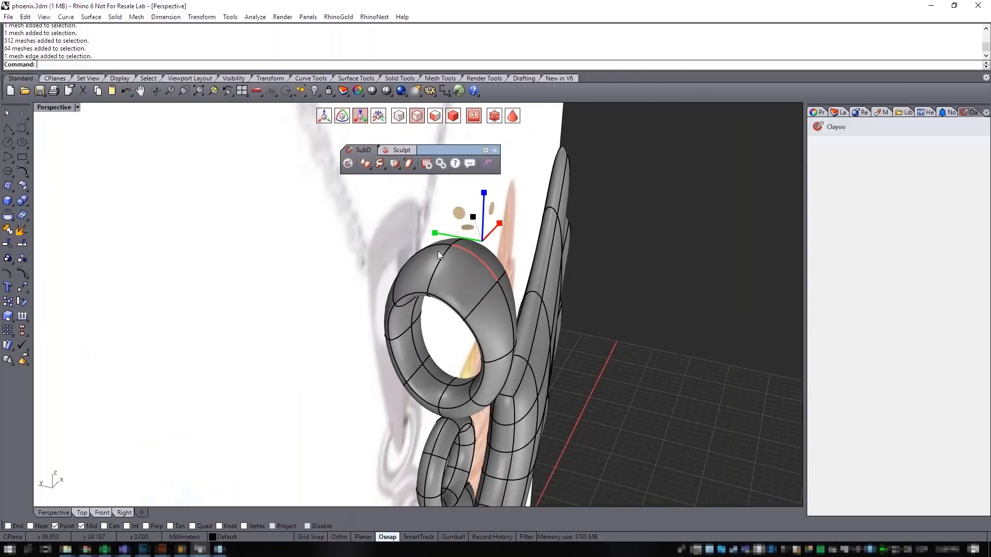
{"action": "scroll", "coordinate": [438, 251], "scroll_direction": "up", "scroll_amount": 2}
{"action": "left_click", "coordinate": [436, 247], "text": "shift"}
{"action": "left_click", "coordinate": [437, 201]}
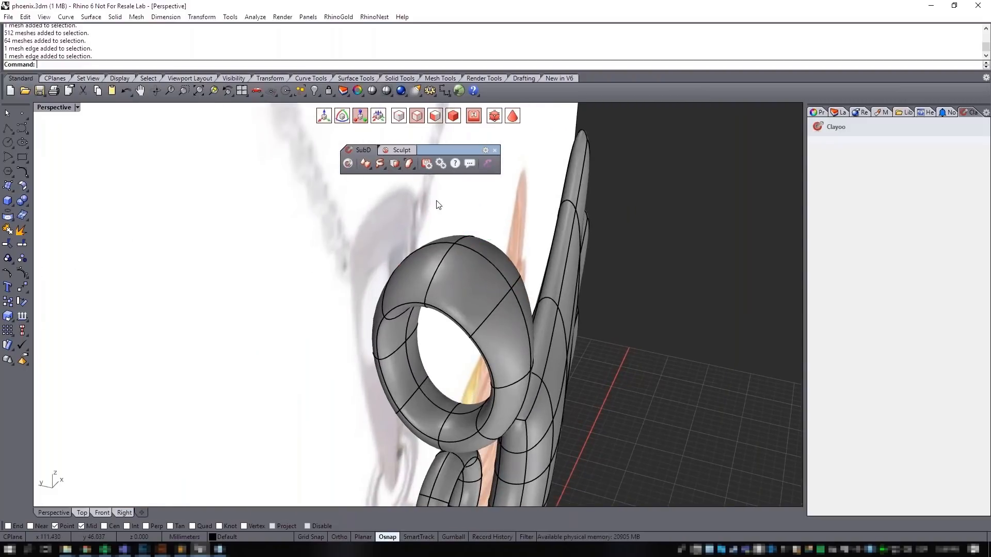
{"action": "scroll", "coordinate": [437, 201], "scroll_direction": "down", "scroll_amount": 2}
- In the Perspective view, select the centre edges along the bail's top and move them slightly upward
{"action": "left_click", "coordinate": [325, 118]}
{"action": "left_click", "coordinate": [458, 238]}
{"action": "left_click", "coordinate": [444, 238], "text": "shift"}
{"action": "right_click_drag", "start_coordinate": [446, 237], "coordinate": [490, 222]}
{"action": "scroll", "coordinate": [490, 221], "scroll_direction": "down", "scroll_amount": 4}
{"action": "left_click_drag", "start_coordinate": [466, 201], "coordinate": [469, 188]}
{"action": "right_click_drag", "start_coordinate": [491, 222], "coordinate": [474, 270]}
- Move the centre edges on the bail's front slightly outward, away from the reference image, and clear the selection
{"action": "left_click", "coordinate": [481, 313]}
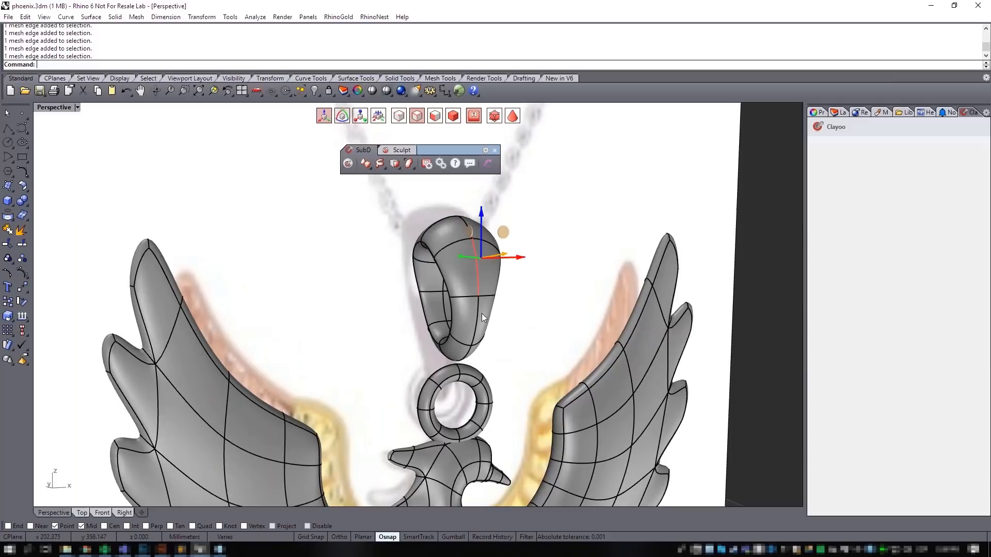
{"action": "right_click_drag", "start_coordinate": [481, 315], "coordinate": [508, 310]}
{"action": "left_click_drag", "start_coordinate": [526, 298], "coordinate": [534, 300]}
{"action": "left_click", "coordinate": [567, 223]}
- Select the whole bail and lower it until its bottom end overlaps the hanging ring
{"action": "right_click_drag", "start_coordinate": [567, 223], "coordinate": [482, 272]}
{"action": "left_click", "coordinate": [481, 281]}
{"action": "left_click_drag", "start_coordinate": [458, 284], "coordinate": [462, 292]}
{"action": "mouse_move", "coordinate": [462, 293]}
{"action": "right_mouse_down"}
{"action": "mouse_move", "coordinate": [606, 305]}
{"action": "mouse_move", "coordinate": [466, 277]}
{"action": "right_mouse_up"}
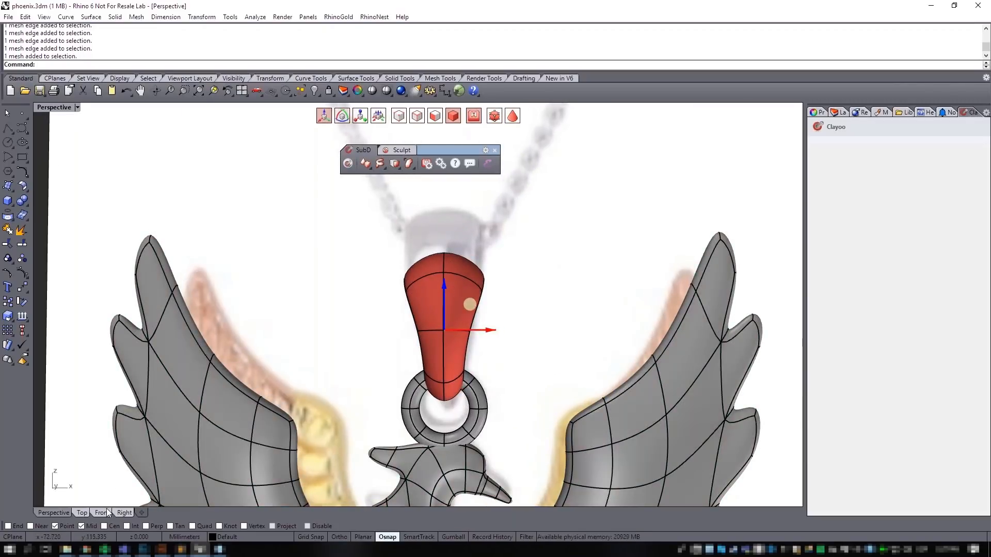
- In the Front view, scale the whole bail up evenly and nudge it vertically over the reference's bail
{"action": "left_click", "coordinate": [102, 513]}
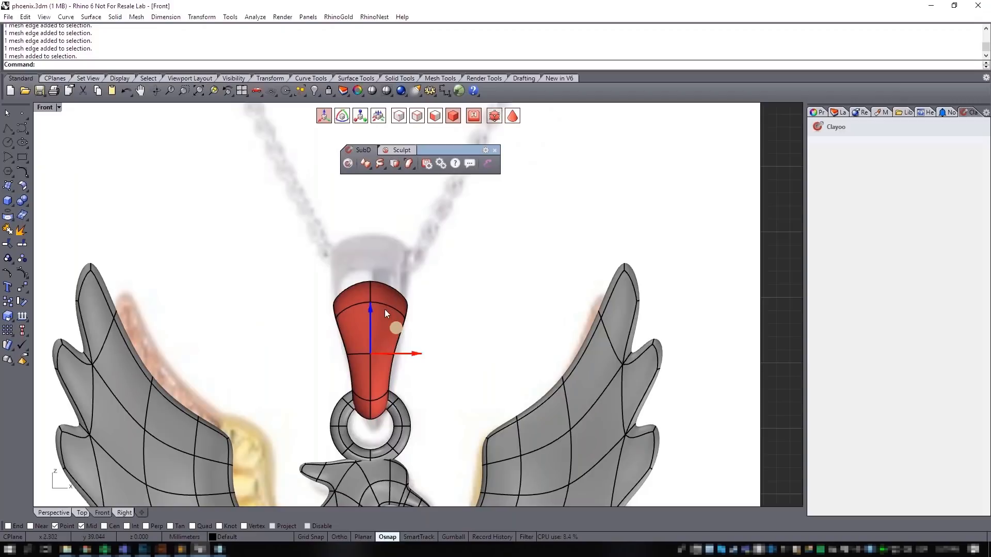
{"action": "left_click", "coordinate": [428, 263]}
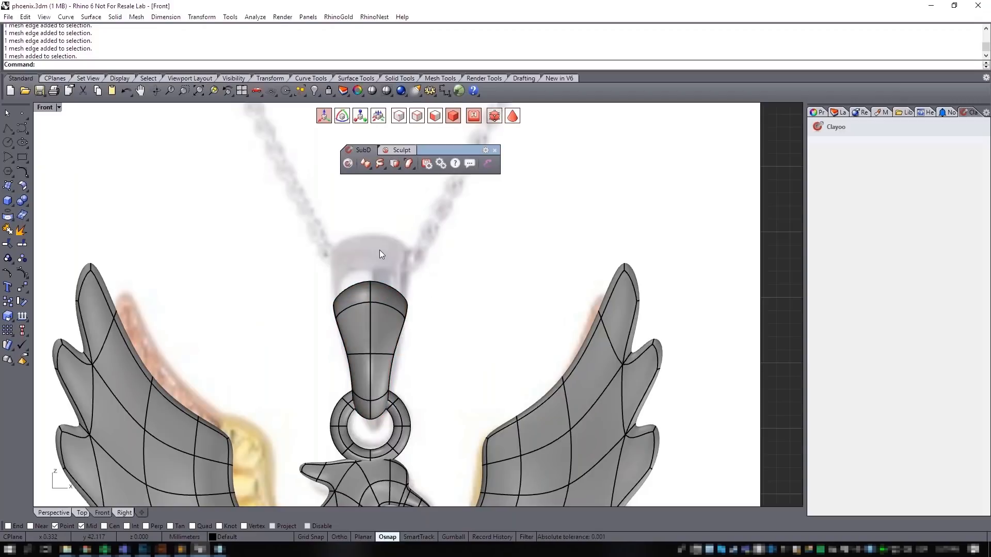
{"action": "left_click", "coordinate": [381, 320]}
{"action": "left_click_drag", "start_coordinate": [390, 336], "coordinate": [391, 335]}
{"action": "left_click_drag", "start_coordinate": [371, 318], "coordinate": [372, 320]}
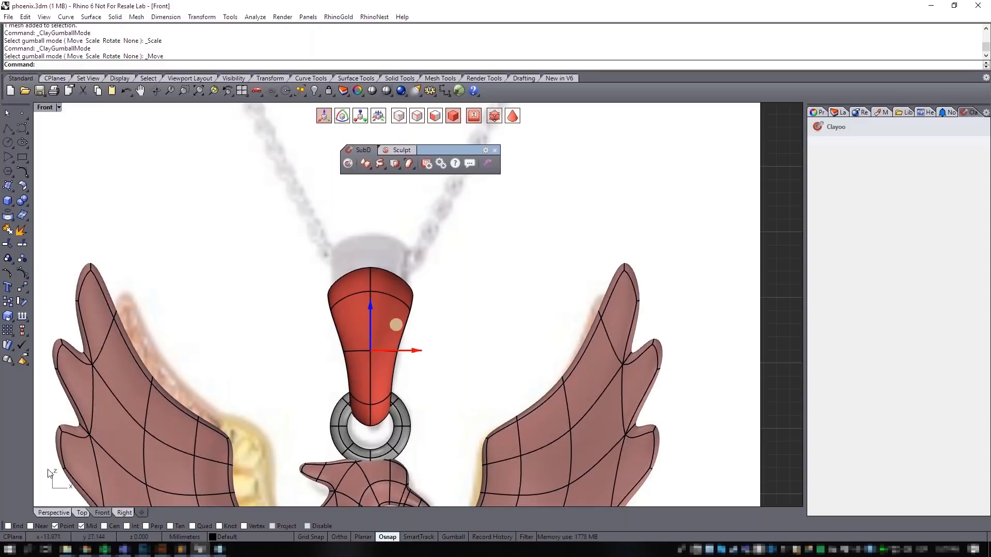
- In the Perspective view, select the centre edges at the bail's top and bottom and adjust their vertical position
{"action": "key", "text": "ctrl+Tab"}
{"action": "right_click_drag", "start_coordinate": [417, 413], "coordinate": [439, 296]}
{"action": "left_click", "coordinate": [442, 323]}
{"action": "left_click", "coordinate": [445, 312]}
{"action": "scroll", "coordinate": [432, 338], "scroll_direction": "up", "scroll_amount": 6}
{"action": "left_click", "coordinate": [413, 358], "text": "shift"}
{"action": "scroll", "coordinate": [453, 311], "scroll_direction": "down", "scroll_amount": 6}
{"action": "left_click_drag", "start_coordinate": [438, 293], "coordinate": [439, 273]}
{"action": "scroll", "coordinate": [523, 268], "scroll_direction": "down", "scroll_amount": 5}
{"action": "right_click_drag", "start_coordinate": [532, 289], "coordinate": [505, 345]}
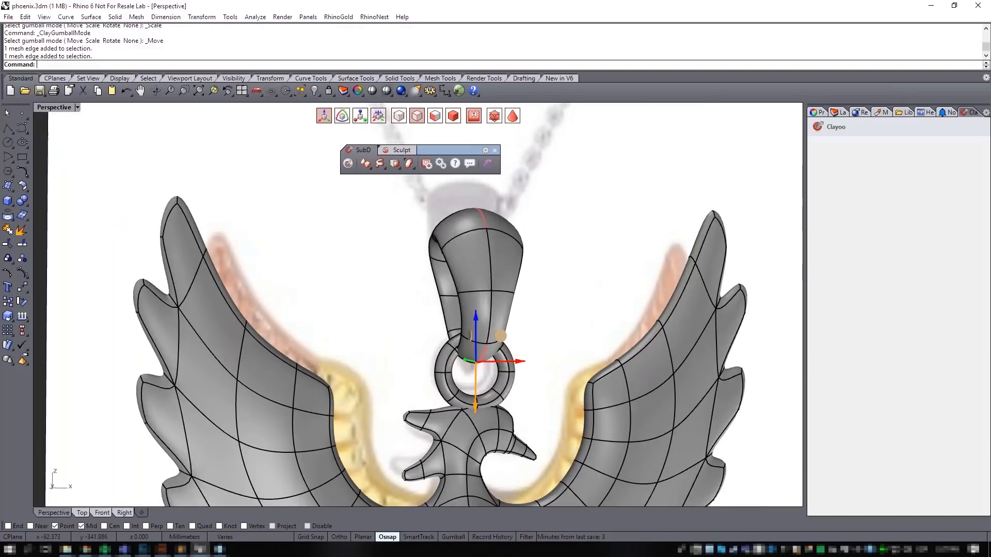
- Add another edge at the bail's top to the selection, nudge it slightly upward and clear the selection
{"action": "left_click", "coordinate": [473, 227], "text": "shift"}
{"action": "mouse_move", "coordinate": [474, 227]}
{"action": "right_mouse_down"}
{"action": "mouse_move", "coordinate": [559, 257]}
{"action": "mouse_move", "coordinate": [468, 235]}
{"action": "right_mouse_up"}
{"action": "left_click_drag", "start_coordinate": [468, 236], "coordinate": [468, 231]}
{"action": "left_click", "coordinate": [538, 196]}
- Examine the whole pendant from several angles, comparing the bail, ring and bird with the reference image
{"action": "right_click_drag", "start_coordinate": [538, 195], "coordinate": [441, 301]}
{"action": "scroll", "coordinate": [435, 207], "scroll_direction": "down", "scroll_amount": 9}
{"action": "left_click", "coordinate": [441, 300]}
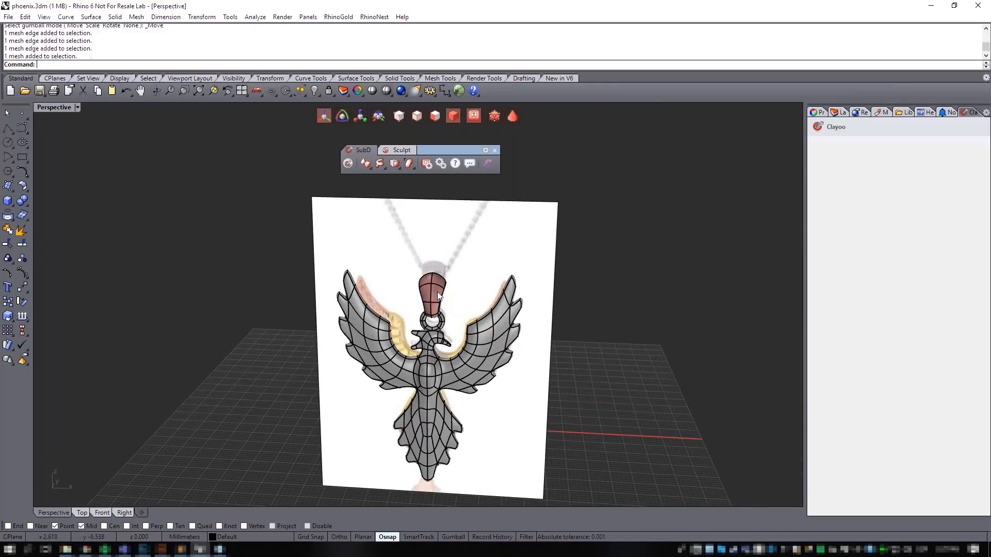
{"action": "scroll", "coordinate": [437, 292], "scroll_direction": "up", "scroll_amount": 3}
{"action": "left_click", "coordinate": [491, 329]}
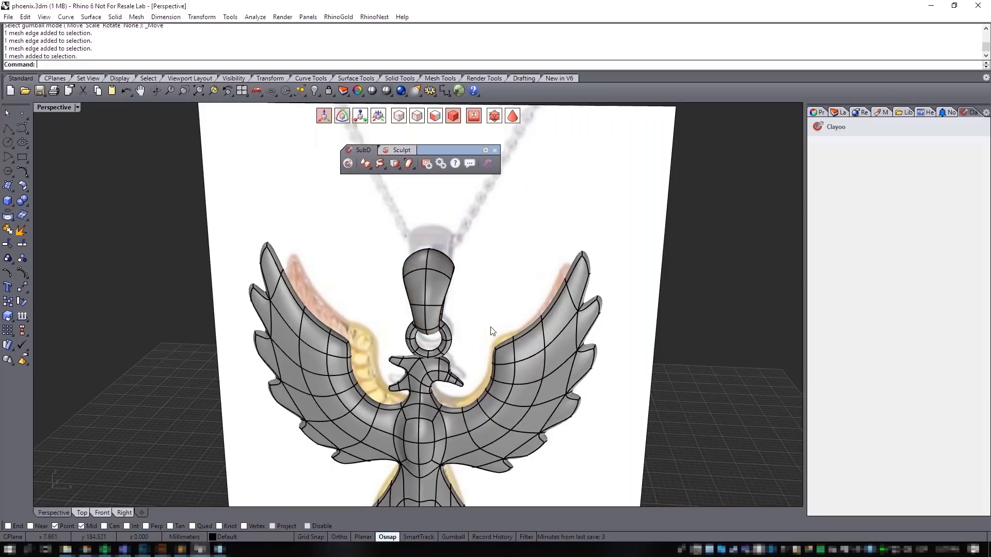
{"action": "right_click_drag", "start_coordinate": [492, 341], "coordinate": [515, 312]}
{"action": "scroll", "coordinate": [515, 313], "scroll_direction": "down", "scroll_amount": 3}
{"action": "right_click_drag", "start_coordinate": [514, 392], "coordinate": [490, 343], "text": "shift"}
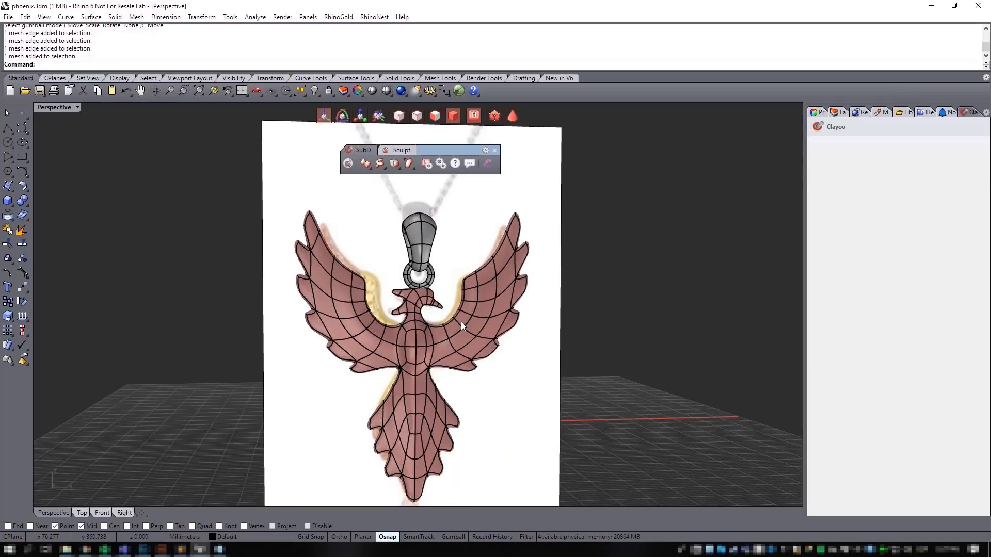
{"action": "right_click_drag", "start_coordinate": [463, 332], "coordinate": [422, 346]}
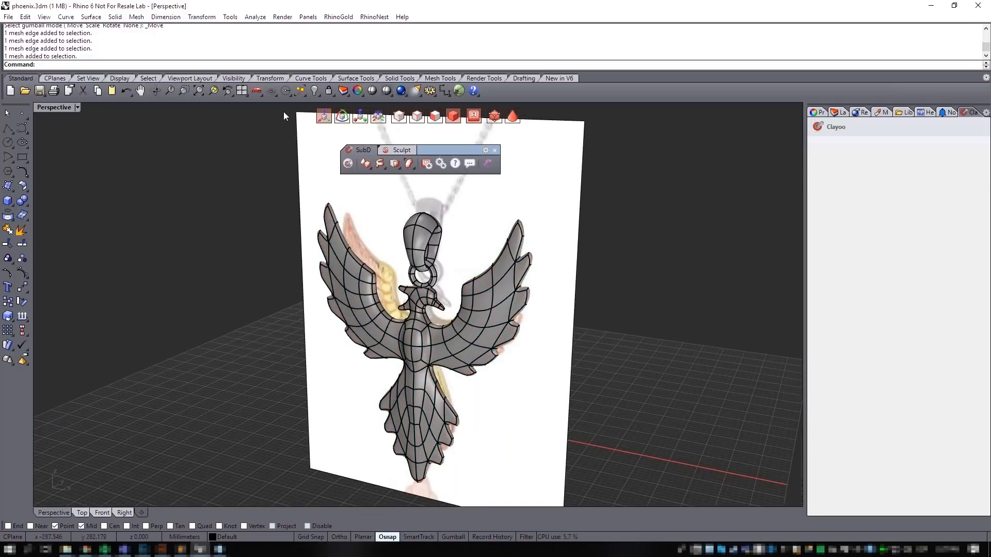
- Turn off the SubD edit mode and save the phoenix file
{"action": "left_click", "coordinate": [348, 164]}
{"action": "key", "text": "ctrl+s"}
- Set the Perspective view to the Rendered display mode and hide the blueprint layer
{"action": "left_click", "coordinate": [62, 107]}
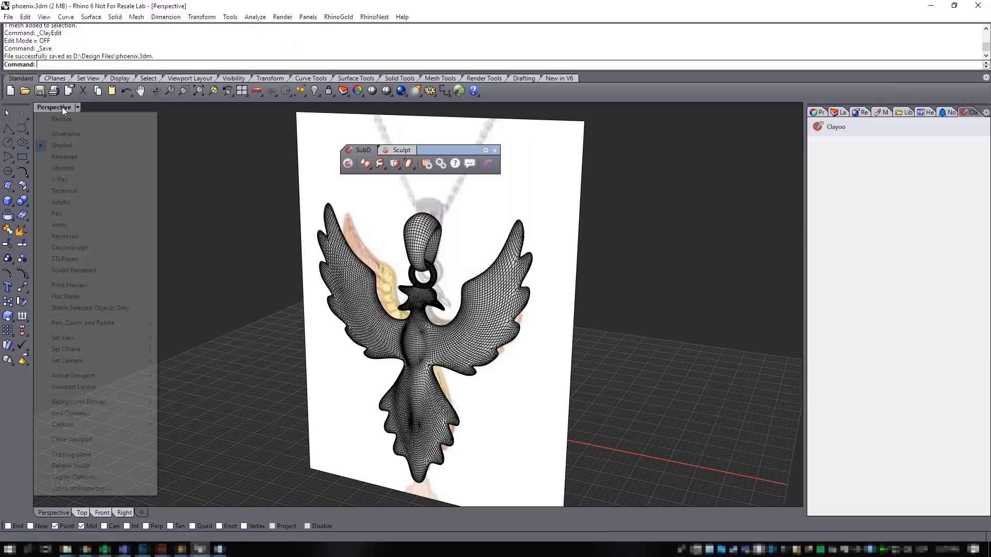
{"action": "left_click", "coordinate": [94, 160]}
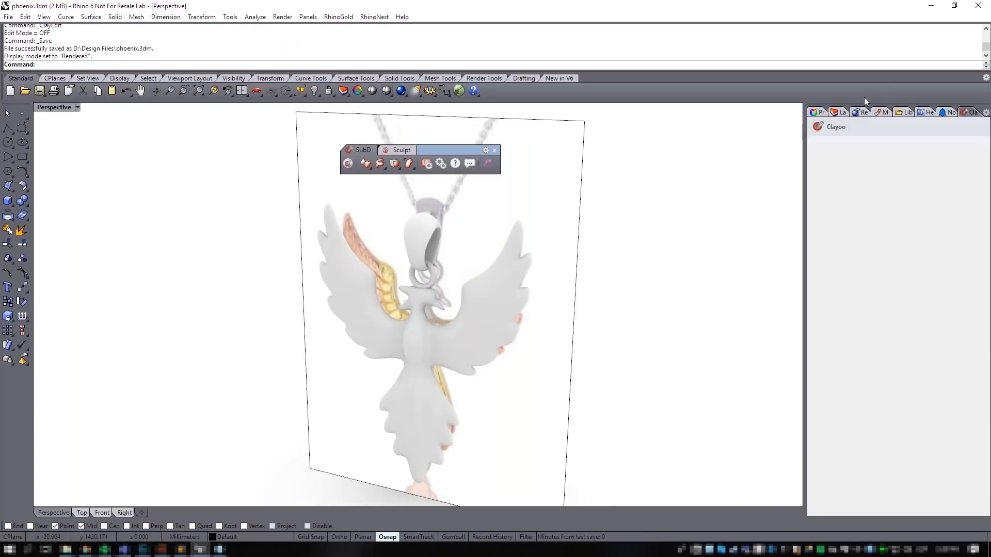
{"action": "left_click", "coordinate": [838, 112]}
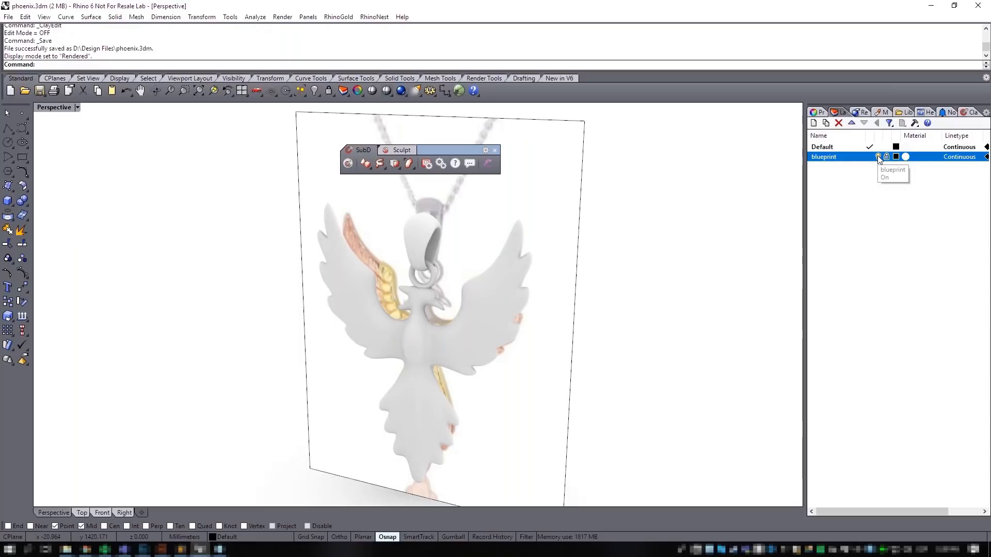
{"action": "left_click", "coordinate": [878, 157]}
{"action": "right_click_drag", "start_coordinate": [635, 259], "coordinate": [512, 267]}
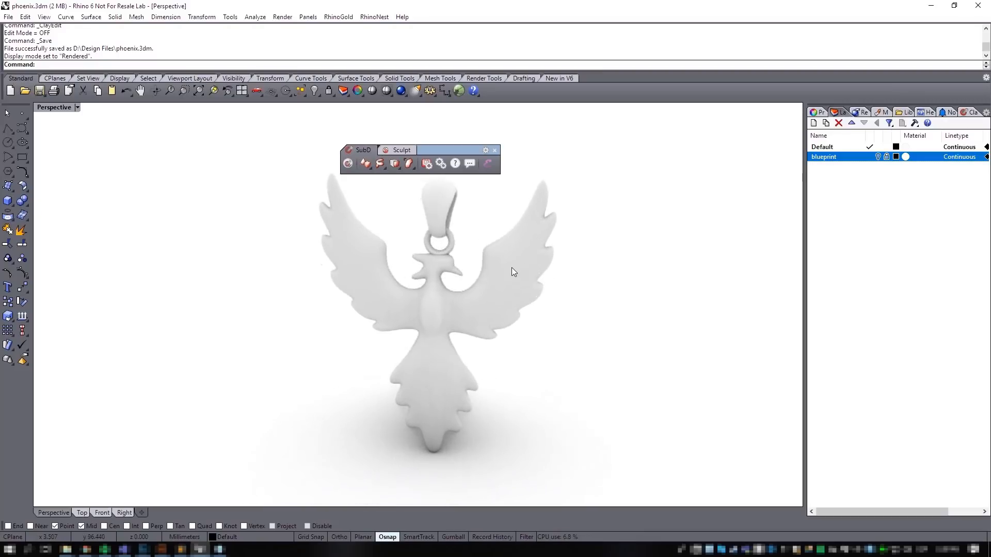
- Return the Perspective view to the Shaded display mode, leaving the SubD edit mode off
{"action": "left_click", "coordinate": [348, 163]}
{"action": "left_click", "coordinate": [61, 112]}
{"action": "left_click", "coordinate": [72, 145]}
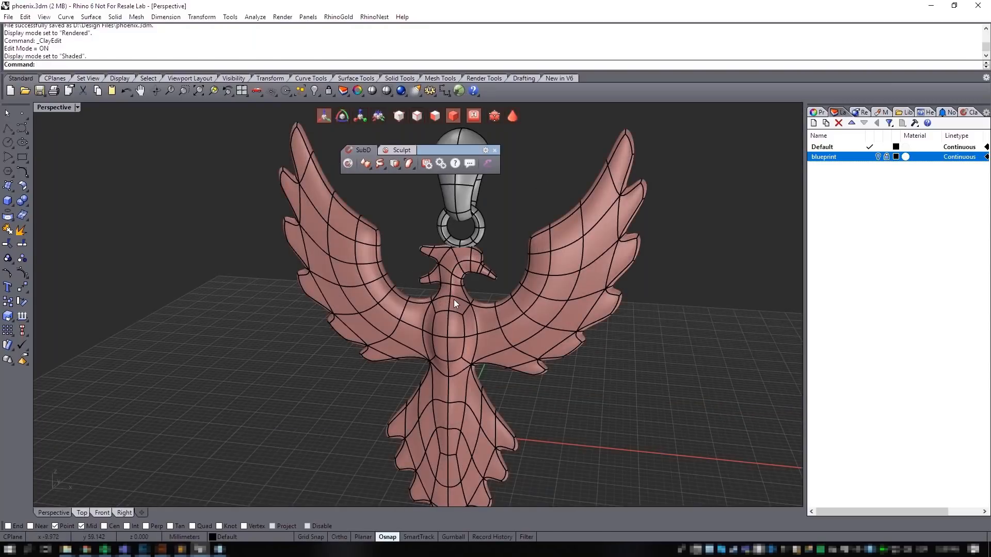
{"action": "left_click", "coordinate": [344, 164]}
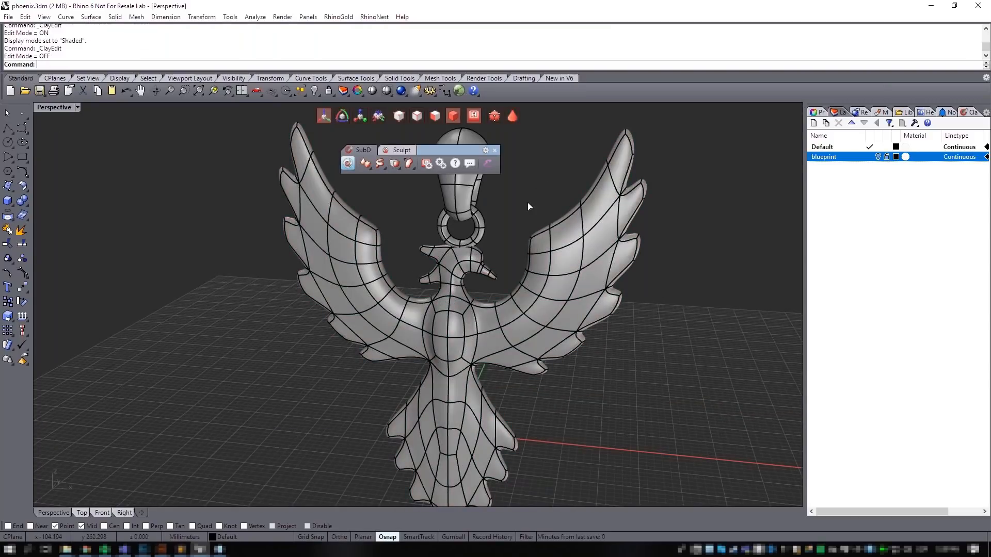
- Select the phoenix mesh and create a new layer named "copy"
{"action": "left_click", "coordinate": [536, 316]}
{"action": "right_click", "coordinate": [824, 166]}
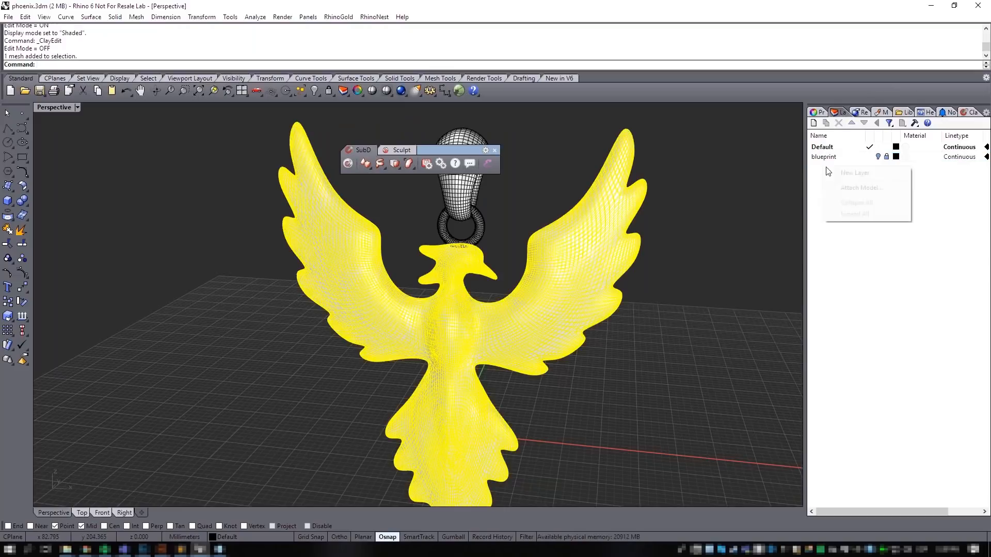
{"action": "left_click", "coordinate": [833, 173]}
{"action": "type", "text": "copy"}
{"action": "key", "text": "Return"}
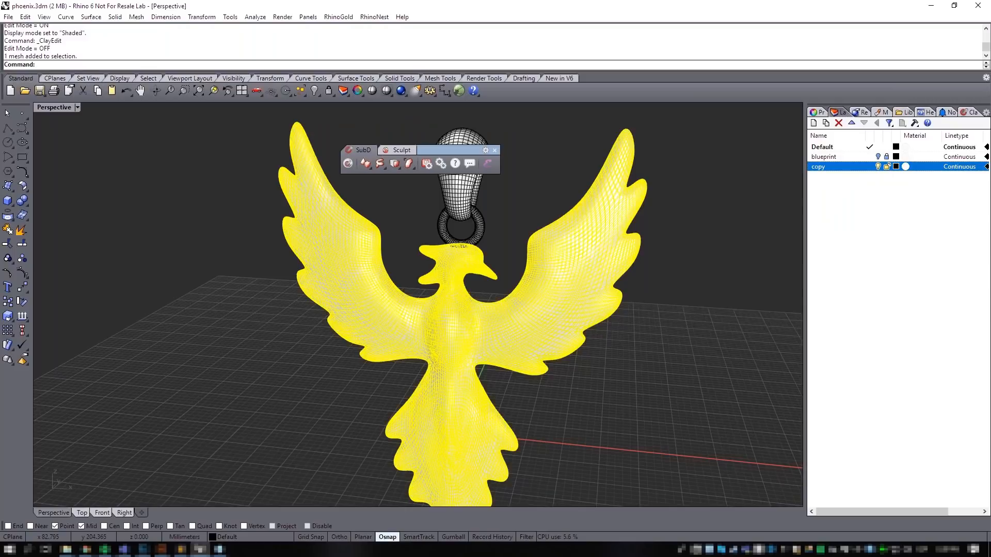
- Copy the selected phoenix mesh to the "copy" layer, clear the selection and hide that layer
{"action": "right_click", "coordinate": [840, 168]}
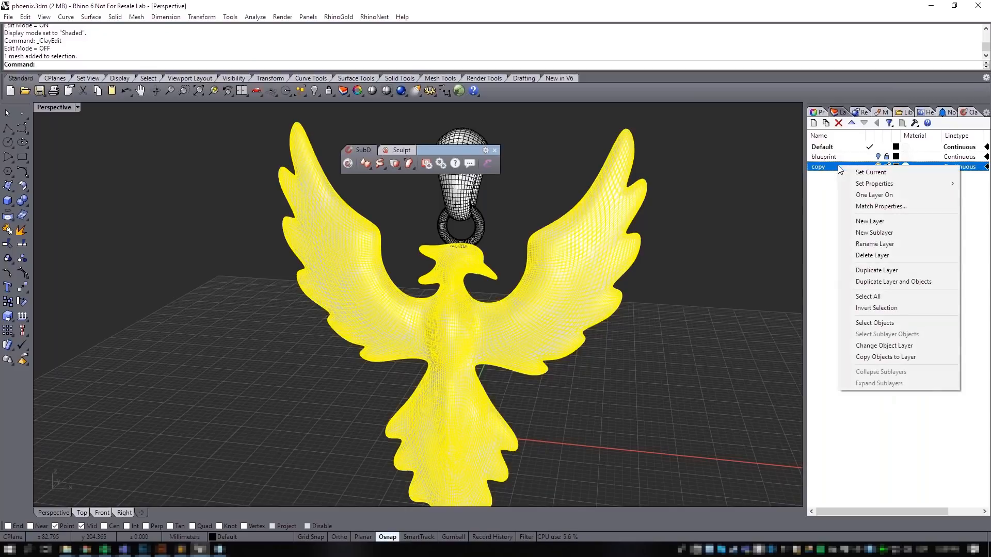
{"action": "left_click", "coordinate": [886, 357]}
{"action": "left_click", "coordinate": [752, 335]}
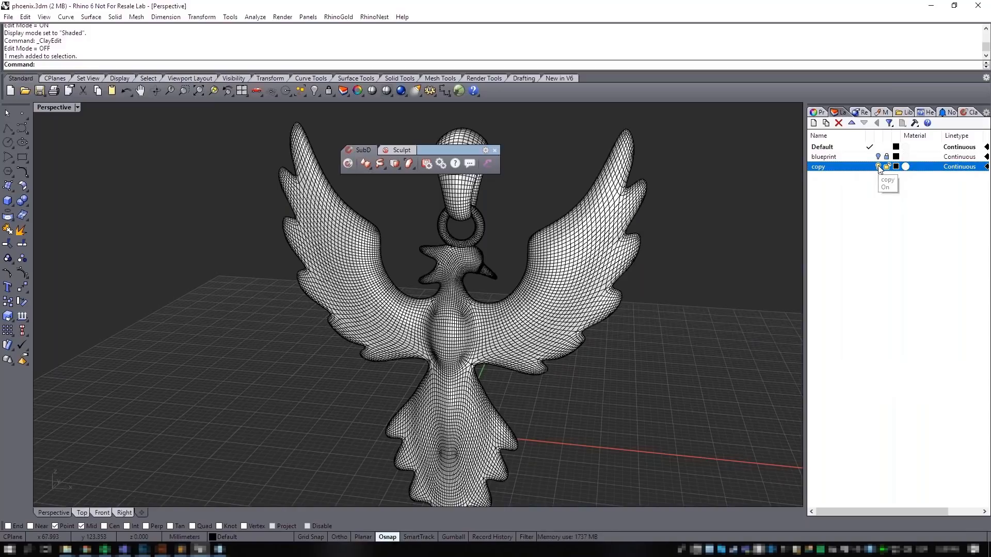
{"action": "right_click_drag", "start_coordinate": [629, 366], "coordinate": [588, 368]}
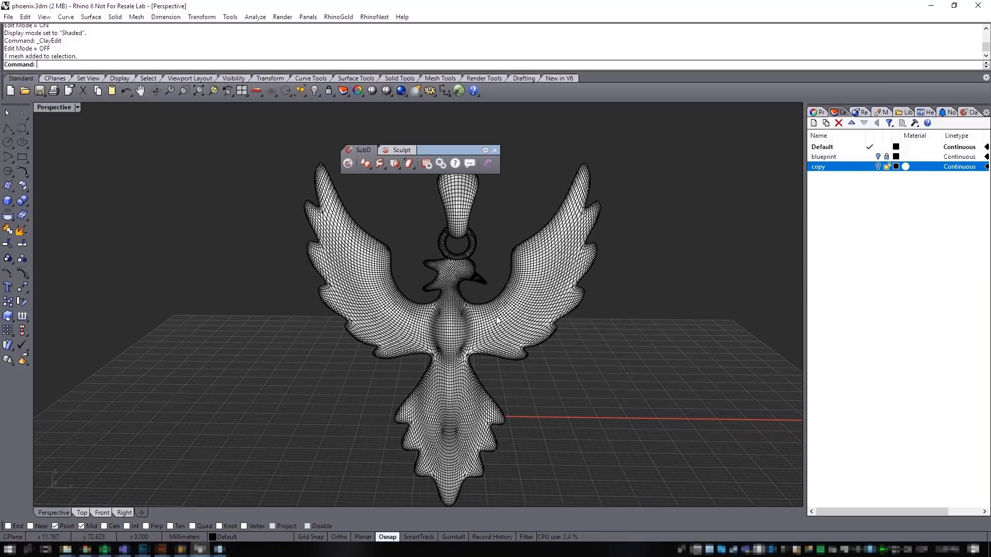
- Select the phoenix mesh, start sculpting it with ClaySculpt and show its sculpt settings
{"action": "left_click", "coordinate": [542, 277]}
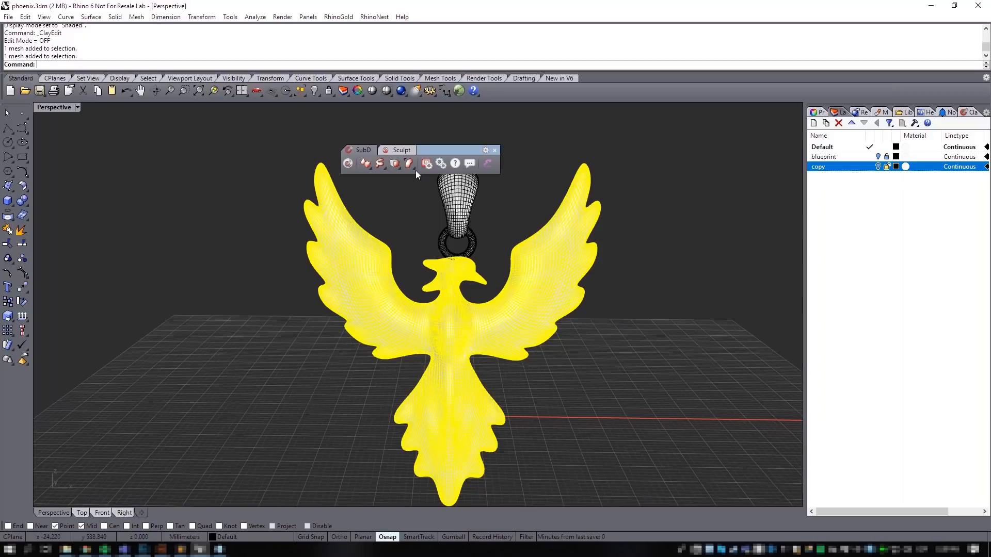
{"action": "left_click", "coordinate": [404, 150]}
{"action": "left_click_drag", "start_coordinate": [433, 149], "coordinate": [443, 142]}
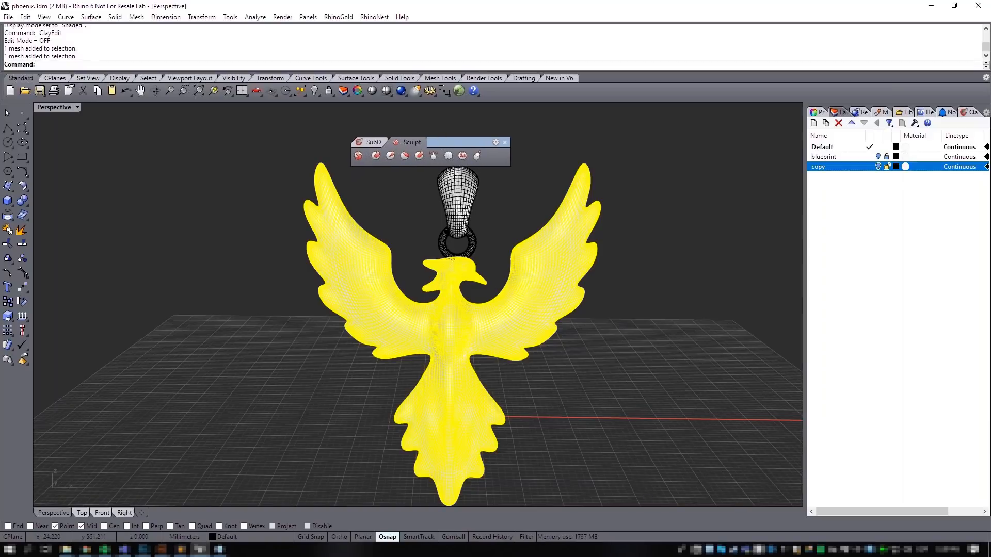
{"action": "left_click", "coordinate": [358, 155]}
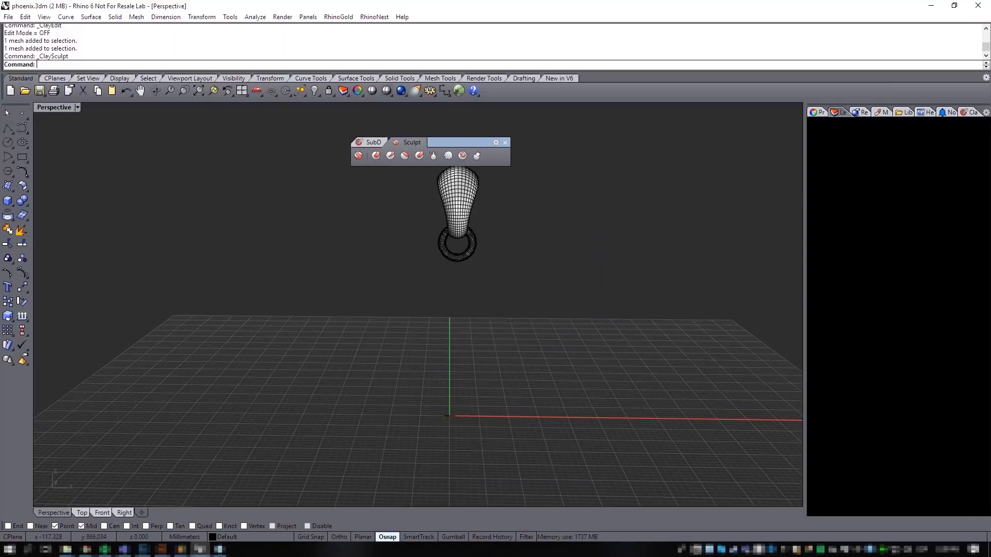
{"action": "left_click", "coordinate": [968, 113]}
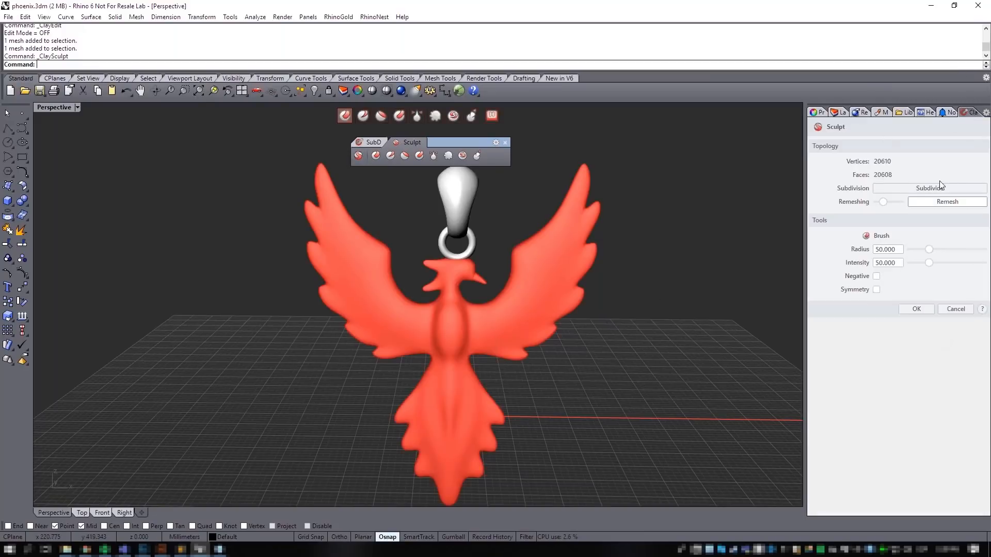
- Set the Perspective view to the Shaded display mode and subdivide the phoenix sculpt mesh once
{"action": "right_click_drag", "start_coordinate": [549, 349], "coordinate": [578, 339]}
{"action": "scroll", "coordinate": [506, 337], "scroll_direction": "up", "scroll_amount": 3}
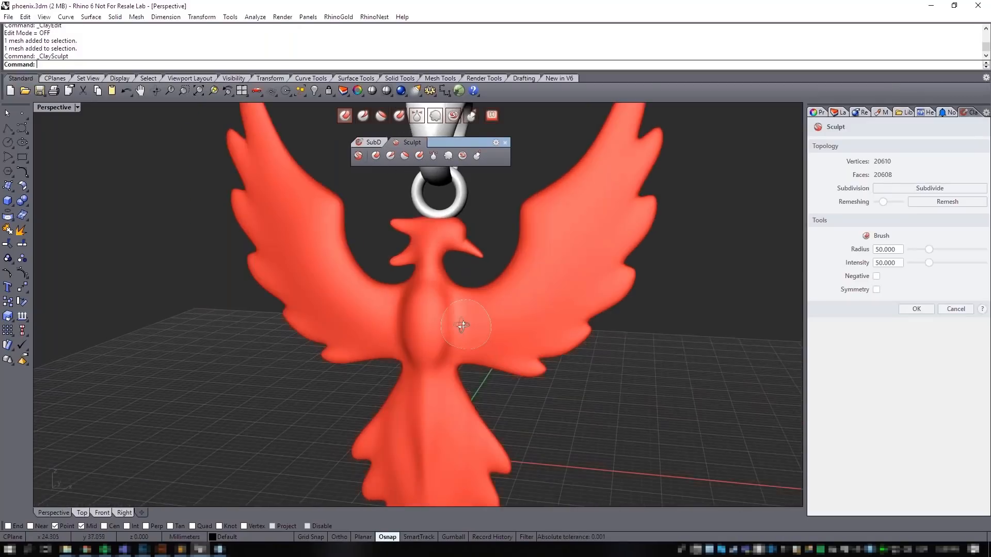
{"action": "scroll", "coordinate": [511, 300], "scroll_direction": "up", "scroll_amount": 5}
{"action": "scroll", "coordinate": [416, 305], "scroll_direction": "down", "scroll_amount": 8}
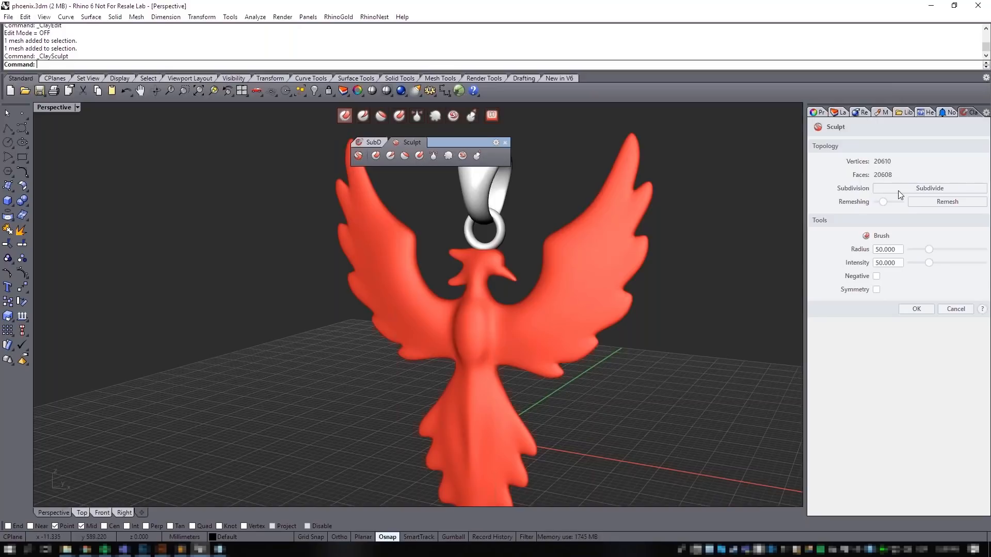
{"action": "left_click", "coordinate": [46, 108]}
{"action": "left_click", "coordinate": [67, 145]}
{"action": "scroll", "coordinate": [540, 304], "scroll_direction": "up", "scroll_amount": 5}
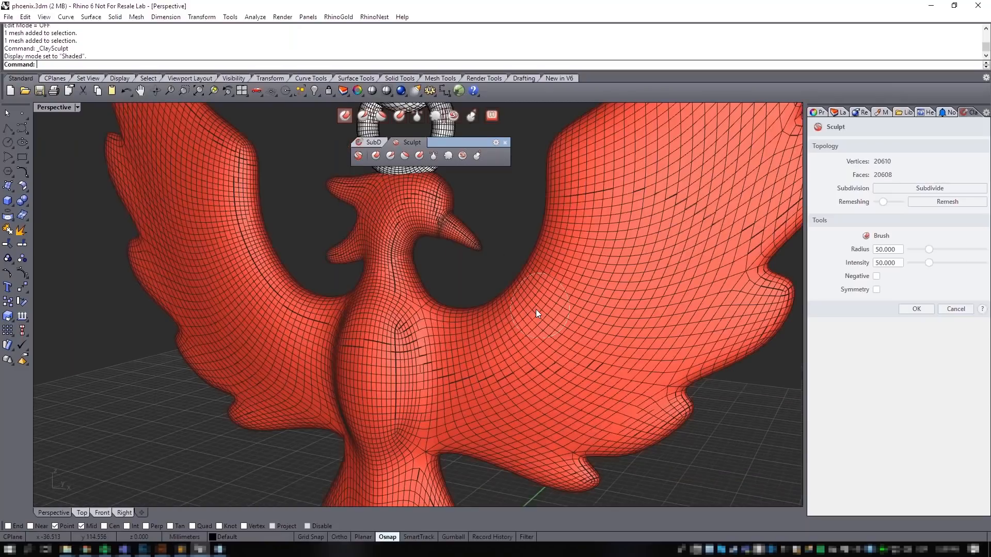
{"action": "scroll", "coordinate": [358, 312], "scroll_direction": "up", "scroll_amount": 4}
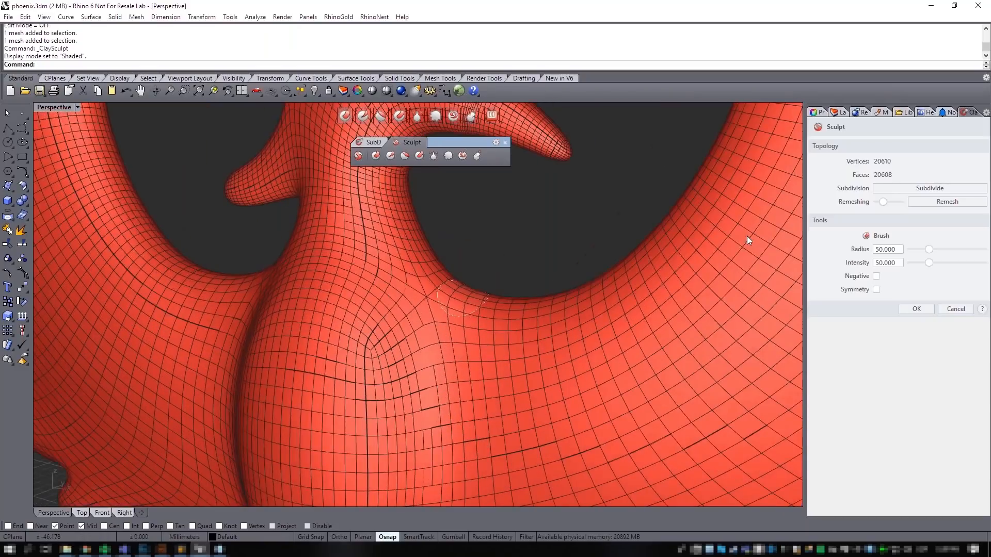
{"action": "left_click", "coordinate": [884, 190]}
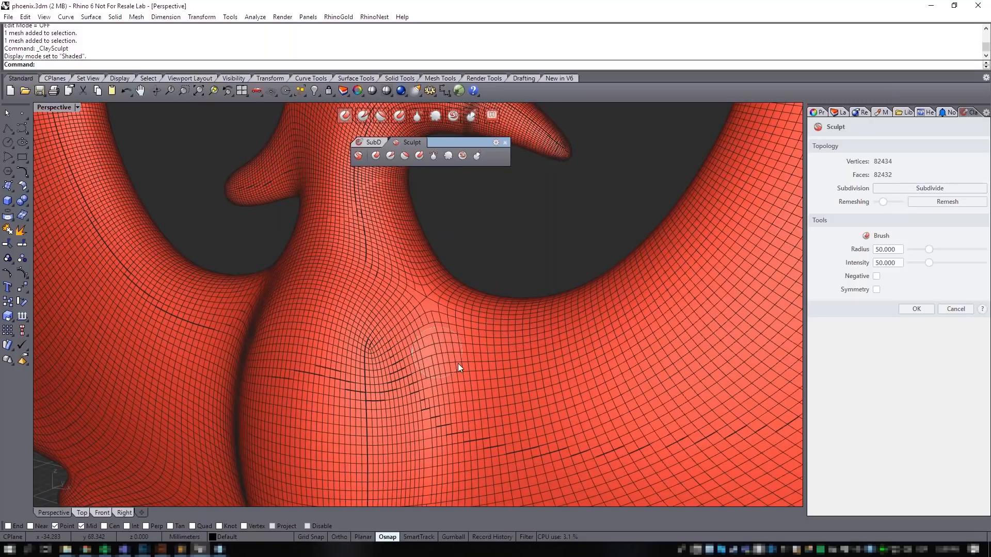
{"action": "scroll", "coordinate": [423, 317], "scroll_direction": "down", "scroll_amount": 10}
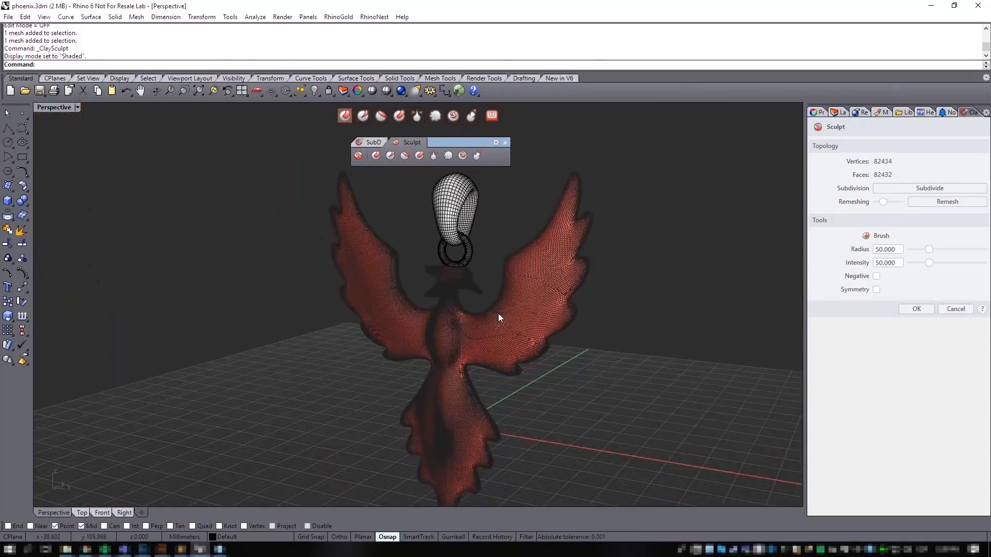
- Turn on symmetry for the sculpting brush so that strokes mirror across the phoenix's body
{"action": "mouse_move", "coordinate": [498, 318]}
{"action": "right_mouse_down"}
{"action": "mouse_move", "coordinate": [394, 324]}
{"action": "mouse_move", "coordinate": [529, 332]}
{"action": "right_mouse_up"}
{"action": "scroll", "coordinate": [491, 323], "scroll_direction": "up", "scroll_amount": 8}
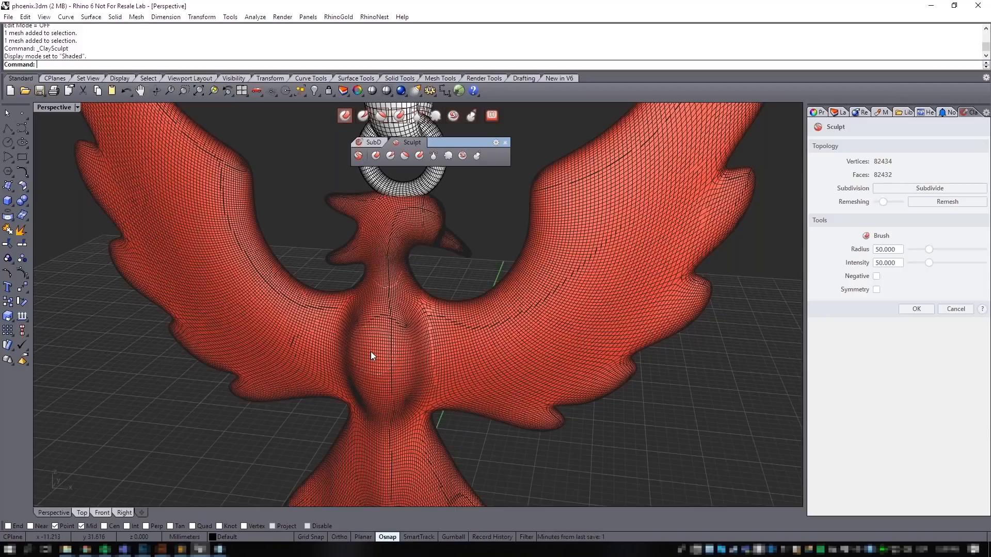
{"action": "left_click", "coordinate": [876, 290]}
{"action": "right_click_drag", "start_coordinate": [524, 326], "coordinate": [590, 229]}
{"action": "scroll", "coordinate": [561, 265], "scroll_direction": "up", "scroll_amount": 3}
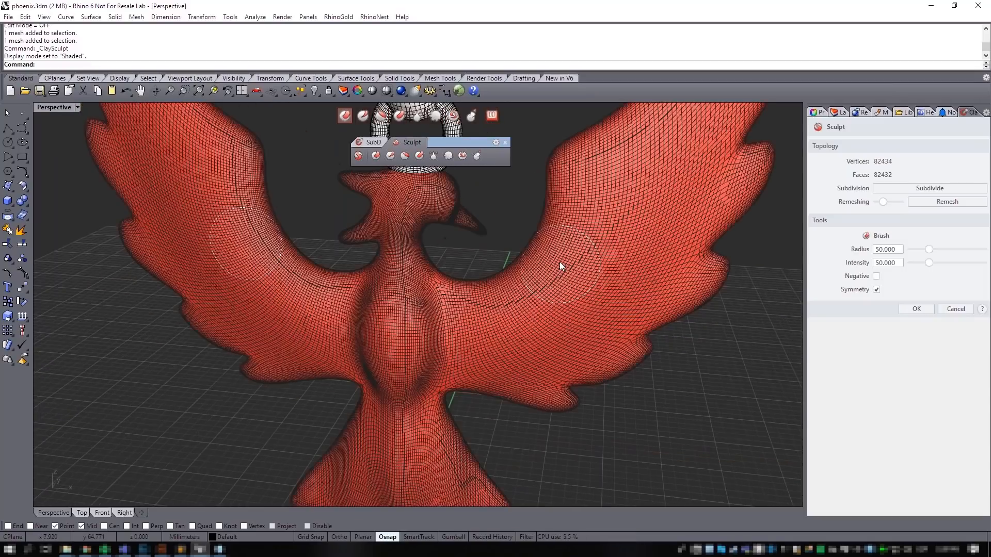
- Set the Perspective view to the Sculpt Rendered display mode
{"action": "right_click_drag", "start_coordinate": [575, 249], "coordinate": [431, 283]}
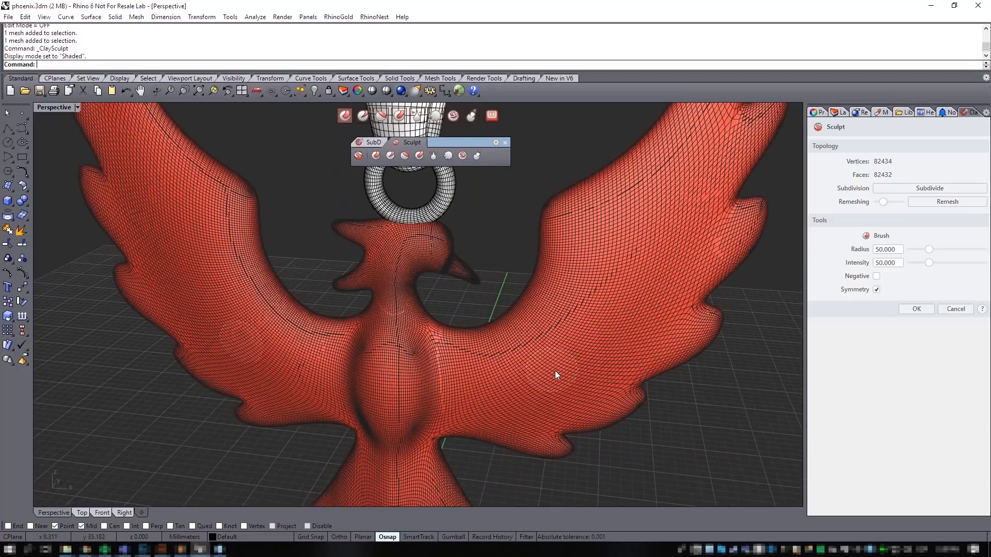
{"action": "right_click_drag", "start_coordinate": [519, 339], "coordinate": [409, 304]}
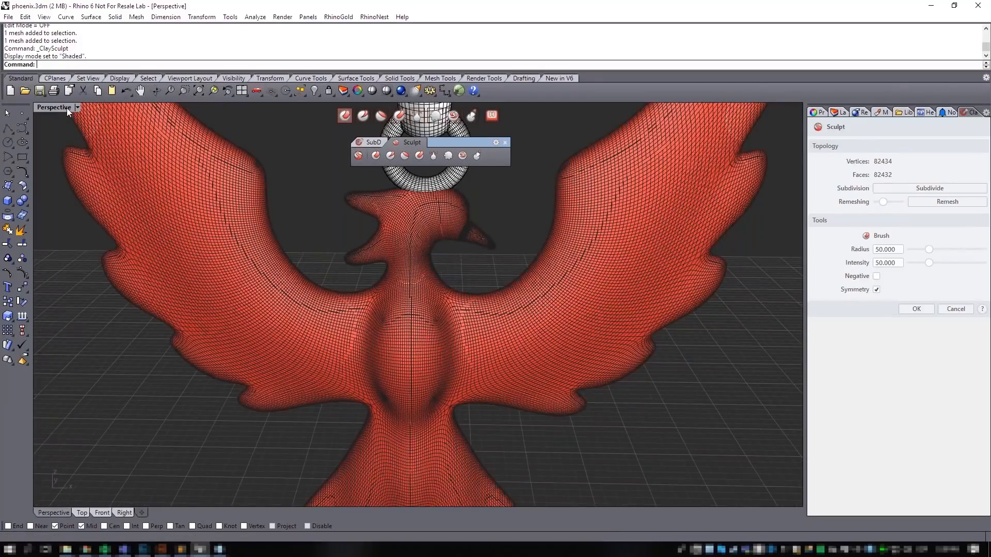
{"action": "left_click", "coordinate": [66, 107]}
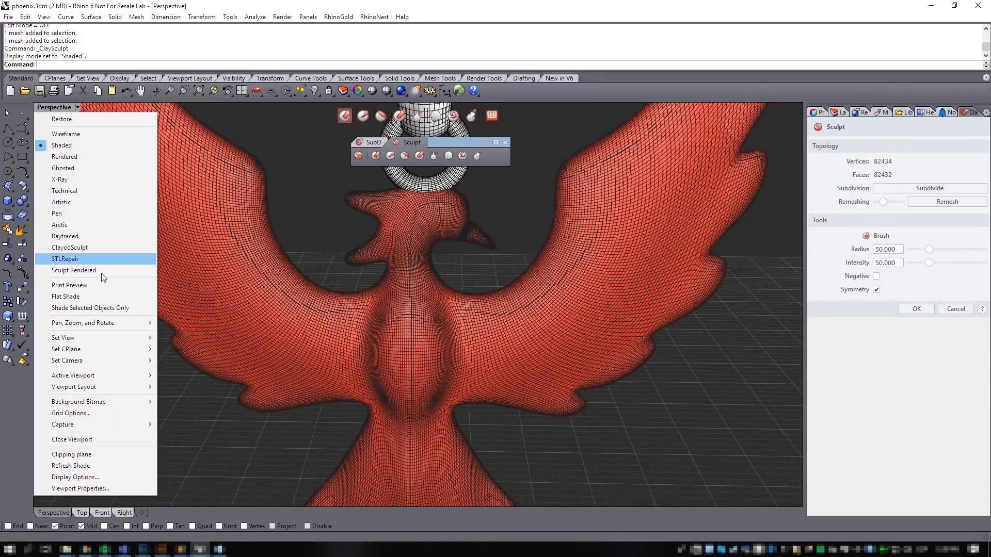
{"action": "left_click", "coordinate": [87, 272]}
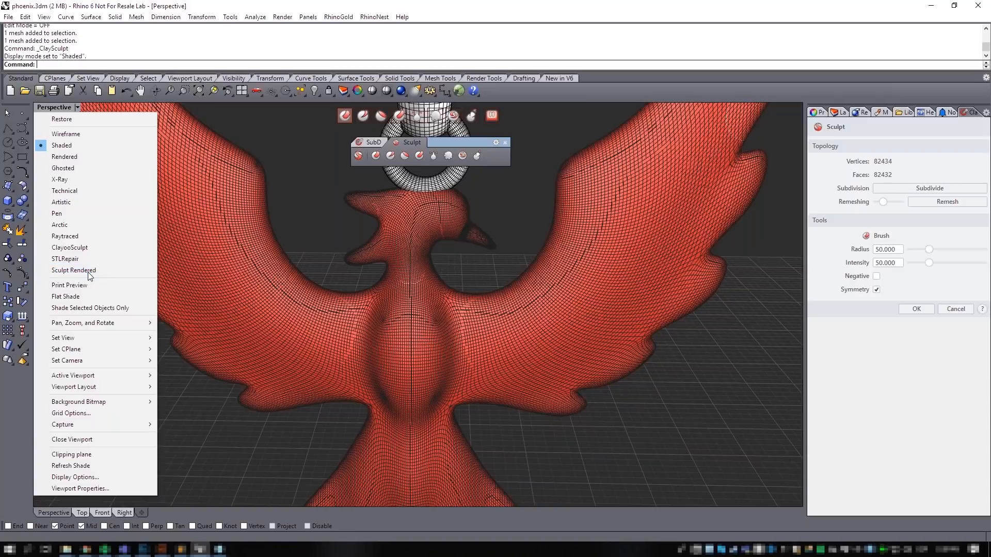
- Brush a raised band along the inner leading edges of both wings with radius 50 and intensity 50
{"action": "right_click_drag", "start_coordinate": [518, 341], "coordinate": [497, 360]}
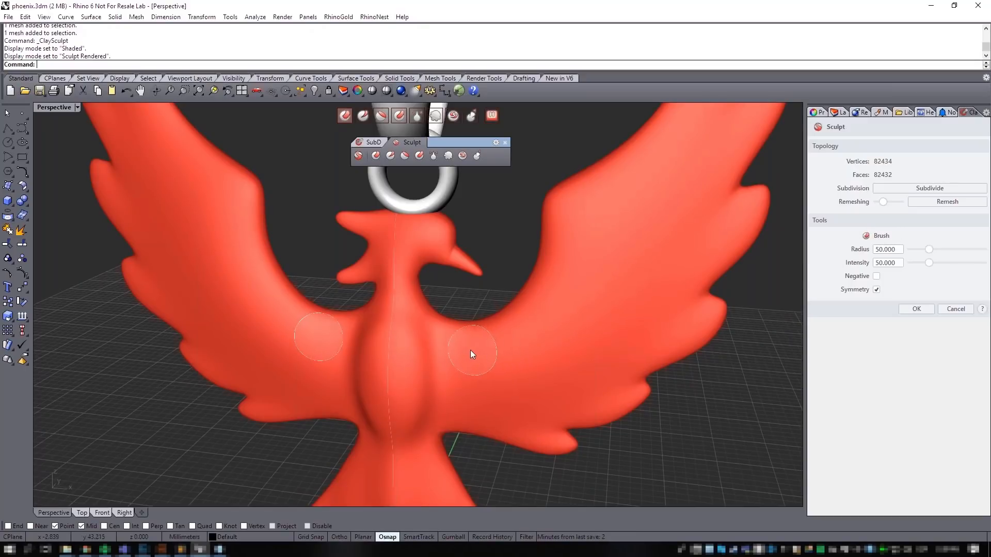
{"action": "mouse_move", "coordinate": [474, 346]}
{"action": "left_mouse_down"}
{"action": "mouse_move", "coordinate": [519, 327]}
{"action": "mouse_move", "coordinate": [556, 277]}
{"action": "mouse_move", "coordinate": [568, 203]}
{"action": "left_mouse_up"}
{"action": "mouse_move", "coordinate": [568, 295]}
{"action": "right_mouse_down"}
{"action": "mouse_move", "coordinate": [612, 281]}
{"action": "mouse_move", "coordinate": [558, 284]}
{"action": "right_mouse_up"}
{"action": "right_click_drag", "start_coordinate": [595, 247], "coordinate": [558, 273]}
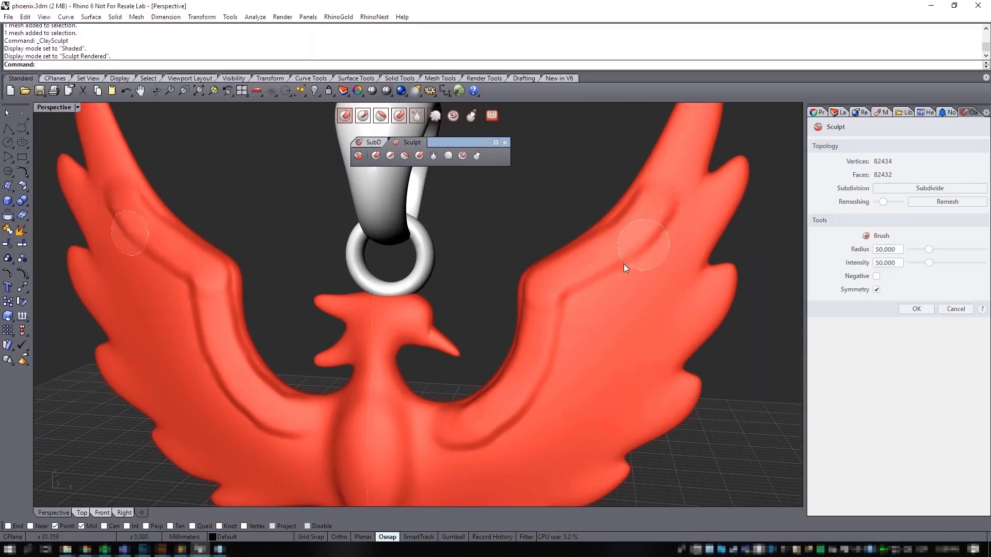
{"action": "scroll", "coordinate": [606, 271], "scroll_direction": "up", "scroll_amount": 4}
{"action": "left_click_drag", "start_coordinate": [577, 342], "coordinate": [484, 362]}
{"action": "scroll", "coordinate": [569, 364], "scroll_direction": "down", "scroll_amount": 6}
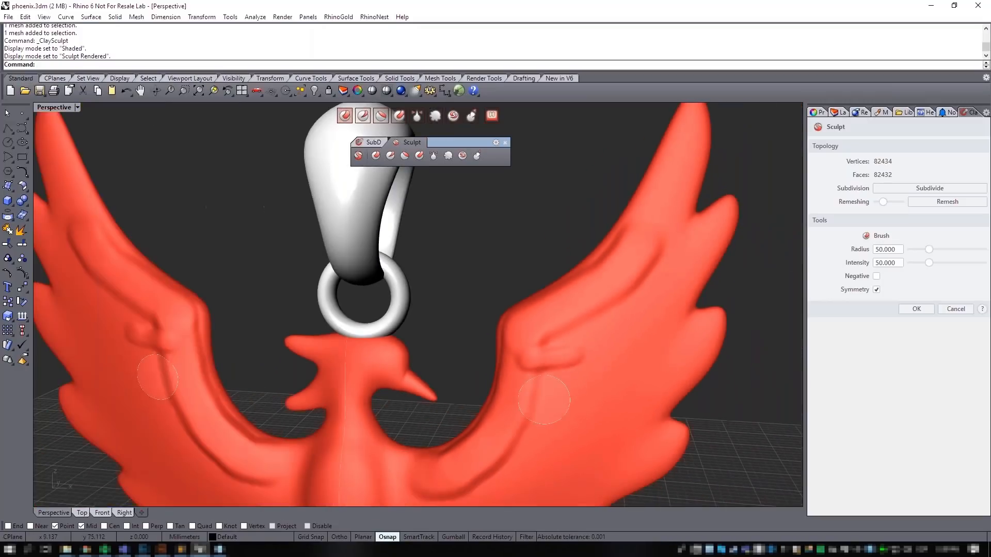
{"action": "right_click_drag", "start_coordinate": [549, 390], "coordinate": [561, 389]}
{"action": "scroll", "coordinate": [560, 406], "scroll_direction": "down", "scroll_amount": 6}
{"action": "key", "text": "ctrl+z"}
{"action": "scroll", "coordinate": [564, 368], "scroll_direction": "up", "scroll_amount": 4}
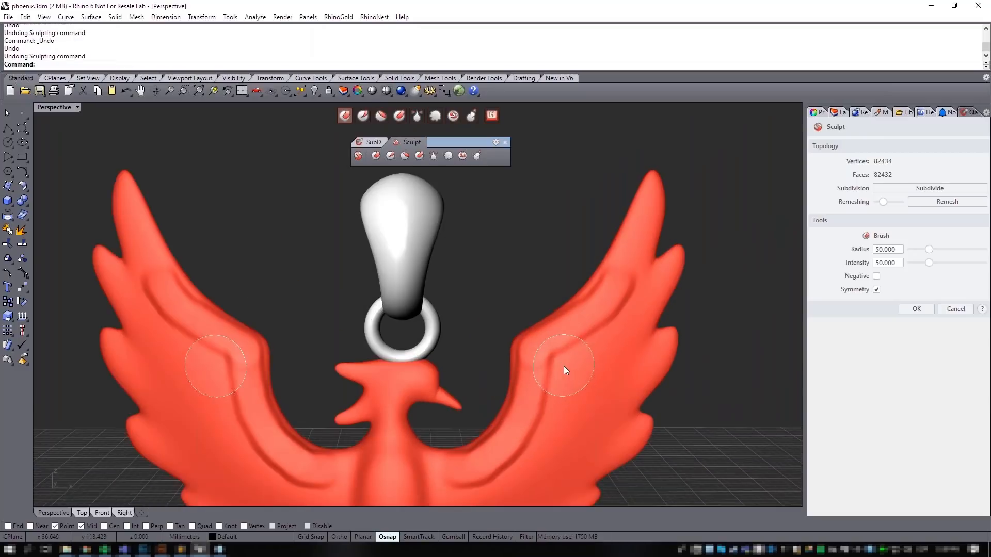
- Brush raised feather strokes across the wing on the crest side, from the feather tips toward the leading edge, mirrored by symmetry
{"action": "scroll", "coordinate": [547, 356], "scroll_direction": "down", "scroll_amount": 4}
{"action": "scroll", "coordinate": [523, 316], "scroll_direction": "up", "scroll_amount": 3}
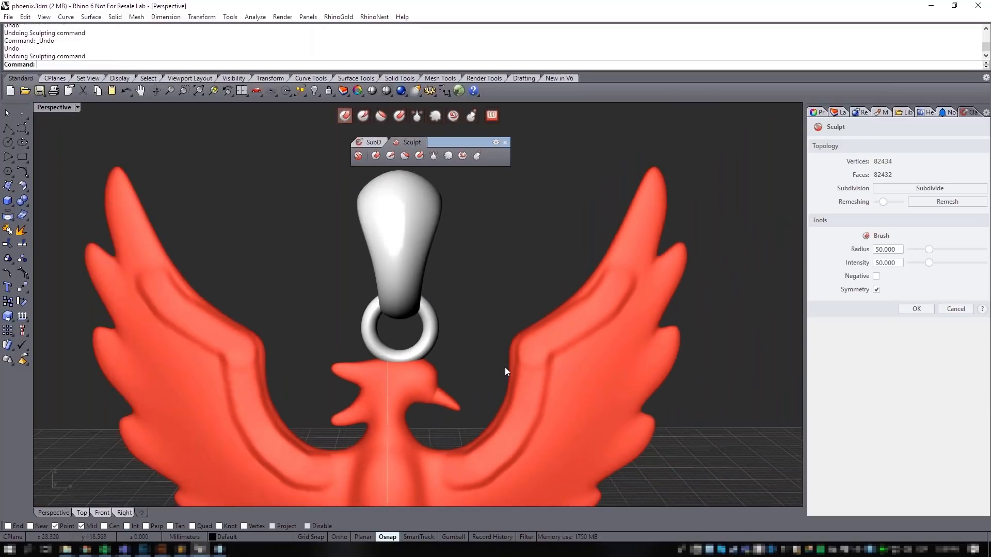
{"action": "right_click_drag", "start_coordinate": [505, 372], "coordinate": [510, 310], "text": "shift"}
{"action": "right_click_drag", "start_coordinate": [374, 324], "coordinate": [397, 326]}
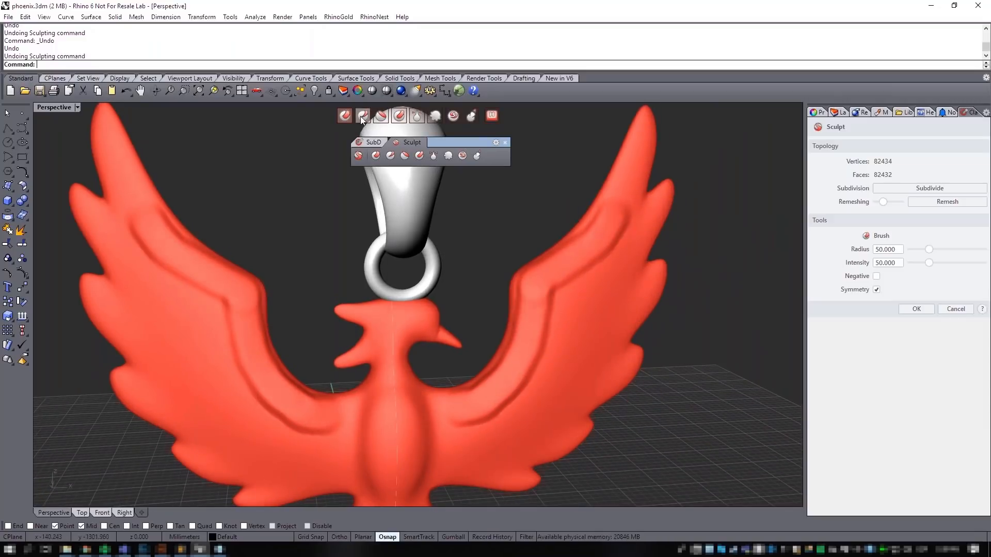
{"action": "scroll", "coordinate": [151, 297], "scroll_direction": "up", "scroll_amount": 2}
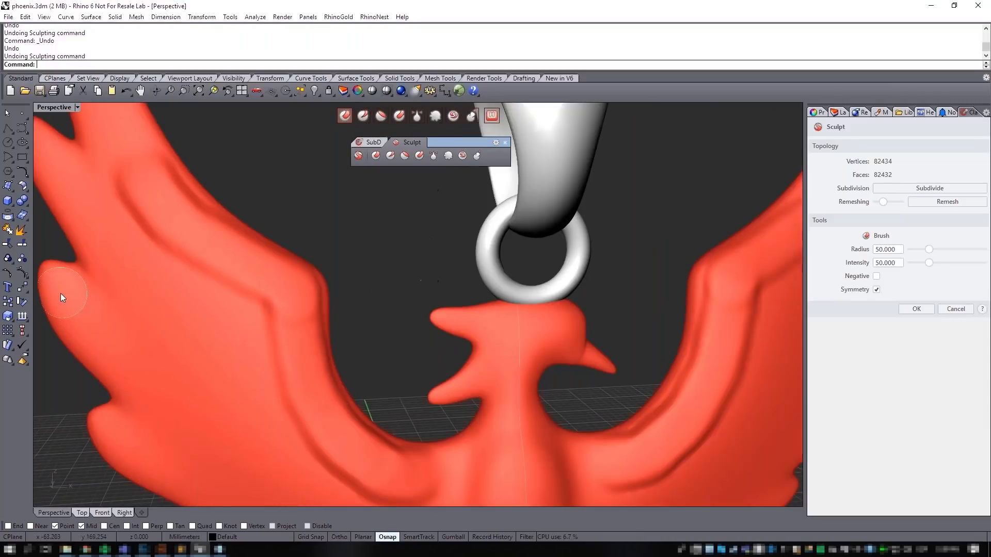
{"action": "scroll", "coordinate": [61, 293], "scroll_direction": "down", "scroll_amount": 3}
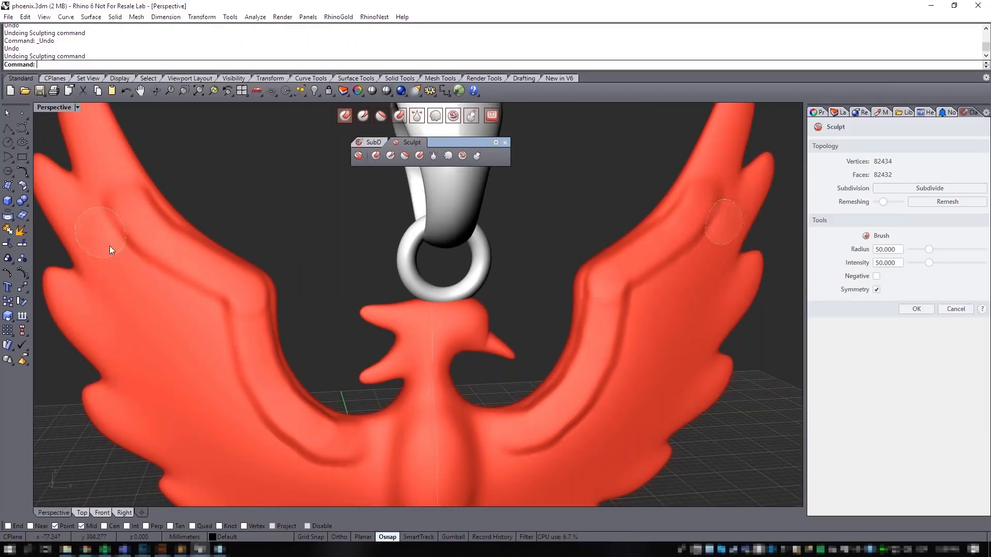
{"action": "left_click_drag", "start_coordinate": [170, 289], "coordinate": [213, 310]}
{"action": "left_click_drag", "start_coordinate": [106, 325], "coordinate": [222, 343]}
{"action": "left_click_drag", "start_coordinate": [130, 412], "coordinate": [253, 395]}
{"action": "right_click_drag", "start_coordinate": [300, 404], "coordinate": [271, 334], "text": "shift"}
{"action": "mouse_move", "coordinate": [181, 416]}
{"action": "left_mouse_down"}
{"action": "mouse_move", "coordinate": [236, 417]}
{"action": "mouse_move", "coordinate": [329, 390]}
{"action": "left_mouse_up"}
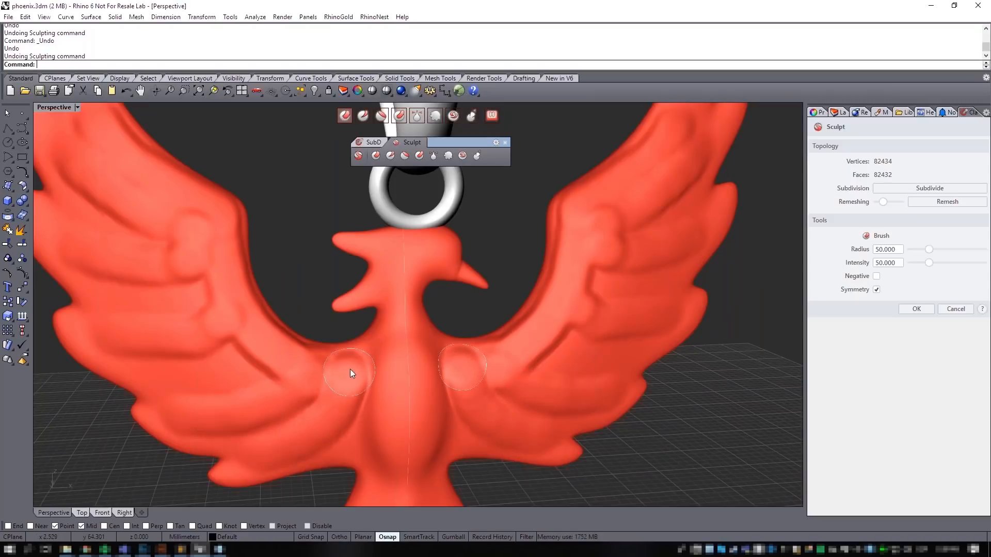
- Brush further raised feather strokes across the middle and upper parts of the beak-side wing, mirrored by symmetry
{"action": "mouse_move", "coordinate": [521, 342]}
{"action": "right_mouse_down"}
{"action": "mouse_move", "coordinate": [486, 334]}
{"action": "mouse_move", "coordinate": [556, 360]}
{"action": "right_mouse_up"}
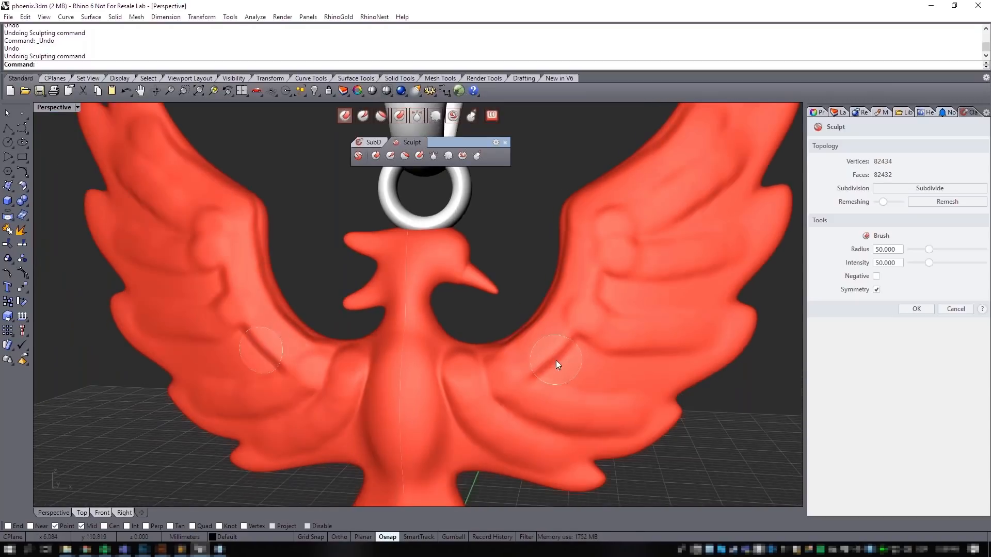
{"action": "left_click_drag", "start_coordinate": [560, 356], "coordinate": [681, 364]}
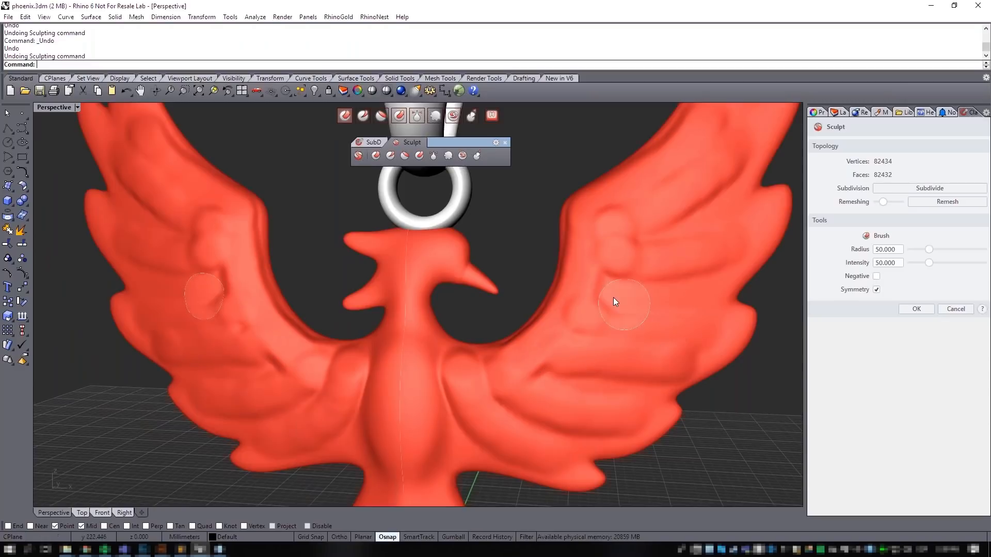
{"action": "left_click_drag", "start_coordinate": [613, 297], "coordinate": [680, 286]}
{"action": "right_click_drag", "start_coordinate": [638, 296], "coordinate": [440, 443], "text": "shift"}
{"action": "left_click_drag", "start_coordinate": [429, 404], "coordinate": [542, 358]}
{"action": "mouse_move", "coordinate": [423, 363]}
{"action": "left_mouse_down"}
{"action": "mouse_move", "coordinate": [508, 268]}
{"action": "mouse_move", "coordinate": [525, 216]}
{"action": "left_mouse_up"}
- Smooth the raised bands along the inner leading edges of both wings with radius 50, intensity 50 and symmetry
{"action": "scroll", "coordinate": [469, 350], "scroll_direction": "down", "scroll_amount": 6}
{"action": "scroll", "coordinate": [468, 350], "scroll_direction": "down", "scroll_amount": 2}
{"action": "mouse_move", "coordinate": [469, 350]}
{"action": "right_mouse_down"}
{"action": "mouse_move", "coordinate": [458, 407]}
{"action": "mouse_move", "coordinate": [448, 382]}
{"action": "mouse_move", "coordinate": [429, 400]}
{"action": "mouse_move", "coordinate": [449, 331]}
{"action": "right_mouse_up"}
{"action": "scroll", "coordinate": [431, 411], "scroll_direction": "up", "scroll_amount": 5}
{"action": "scroll", "coordinate": [429, 399], "scroll_direction": "up", "scroll_amount": 7}
{"action": "scroll", "coordinate": [449, 331], "scroll_direction": "down", "scroll_amount": 7}
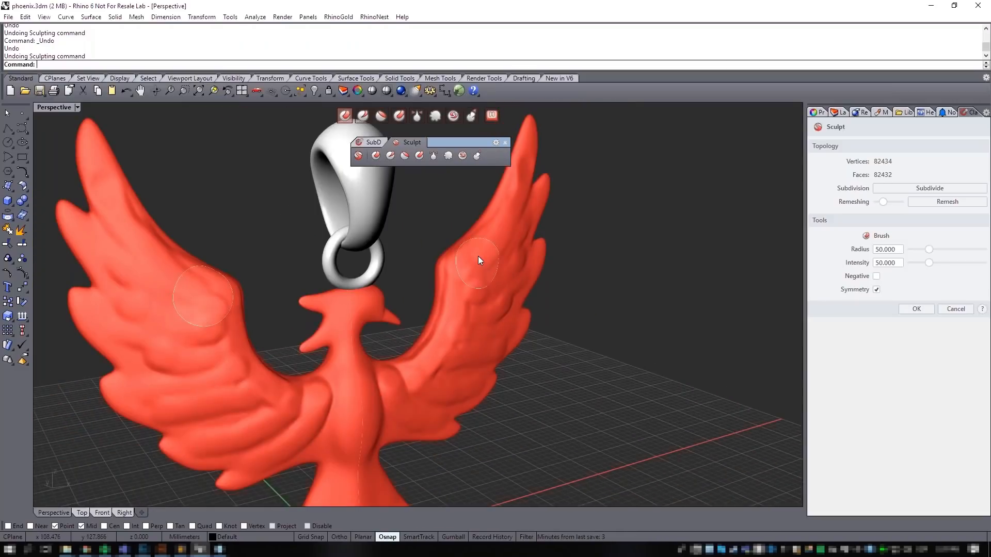
{"action": "left_click", "coordinate": [434, 116]}
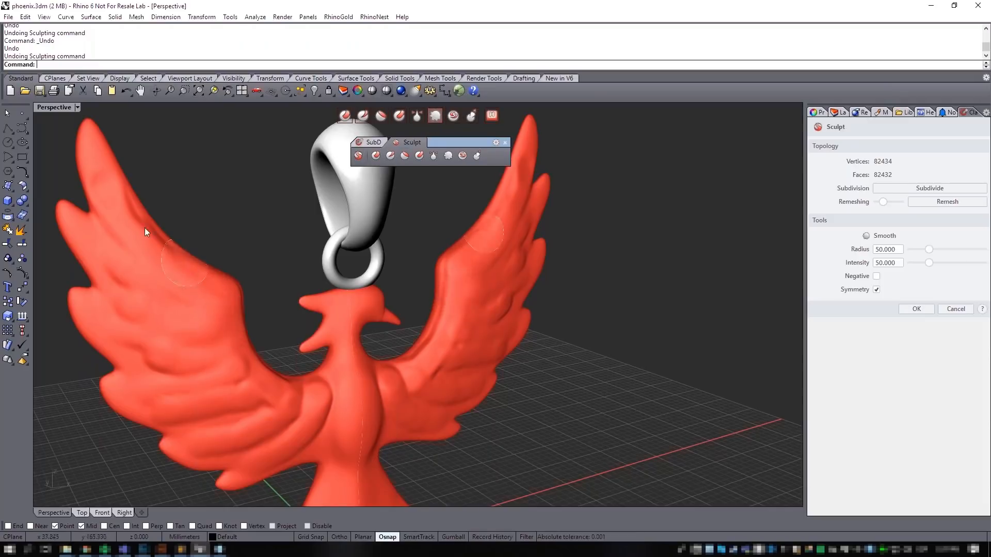
{"action": "right_click_drag", "start_coordinate": [149, 224], "coordinate": [150, 259]}
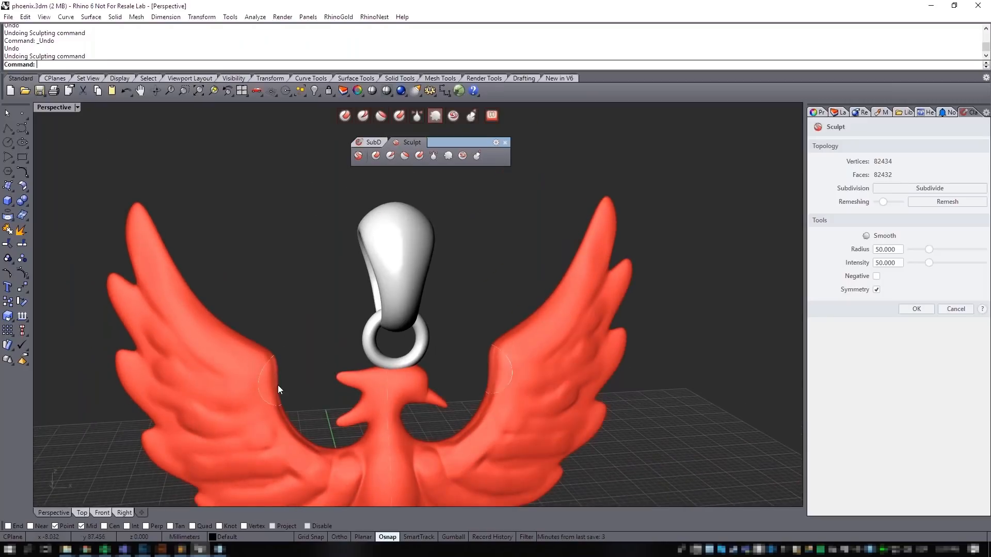
{"action": "mouse_move", "coordinate": [315, 423]}
{"action": "right_mouse_down", "text": "shift"}
{"action": "mouse_move", "coordinate": [326, 253]}
{"action": "mouse_move", "coordinate": [321, 346]}
{"action": "right_mouse_up", "text": "shift"}
{"action": "scroll", "coordinate": [326, 253], "scroll_direction": "up", "scroll_amount": 4}
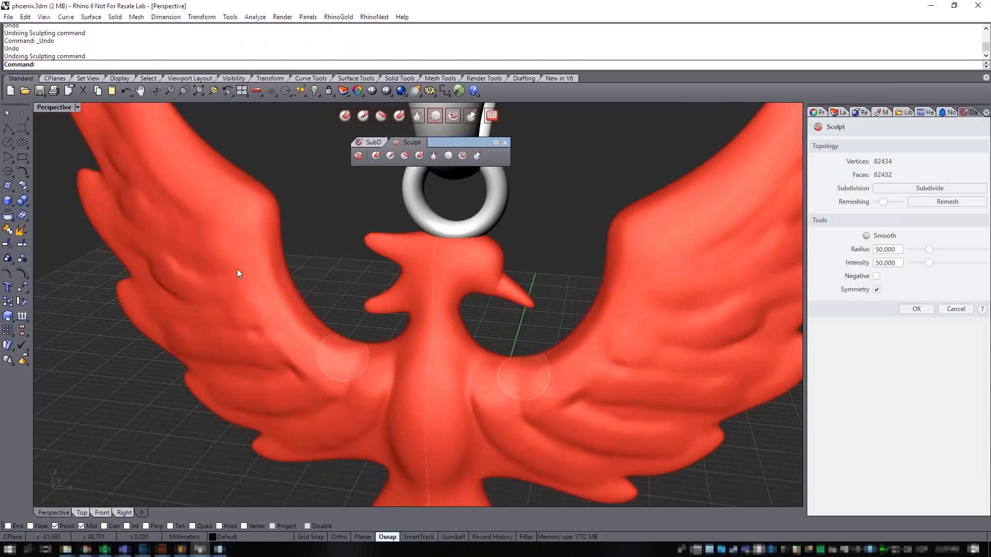
- Smooth the brushed feather relief across both wings until the strokes blend into soft undulations
{"action": "right_click_drag", "start_coordinate": [365, 373], "coordinate": [416, 293]}
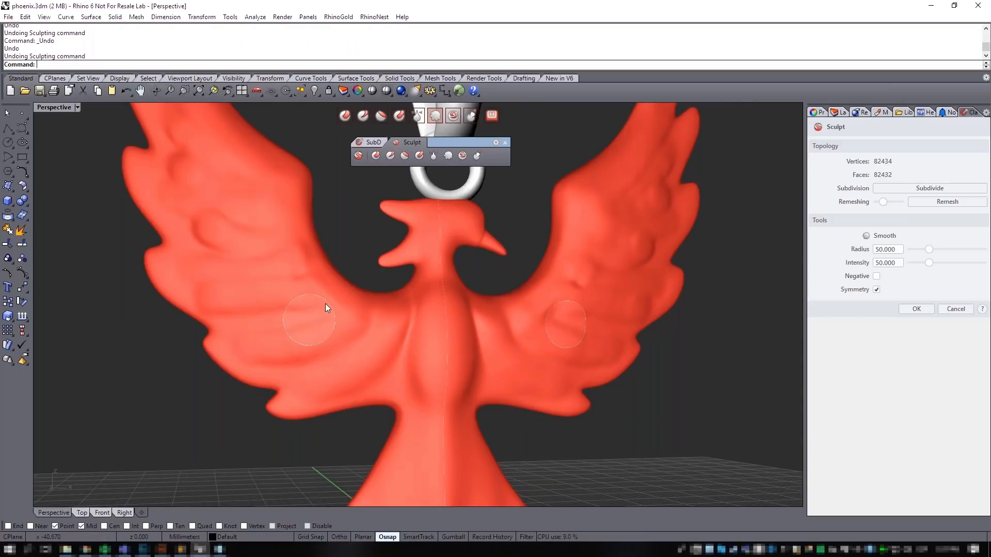
{"action": "mouse_move", "coordinate": [320, 274]}
{"action": "left_mouse_down"}
{"action": "mouse_move", "coordinate": [168, 175]}
{"action": "mouse_move", "coordinate": [303, 256]}
{"action": "left_mouse_up"}
{"action": "mouse_move", "coordinate": [302, 255]}
{"action": "right_mouse_down", "text": "shift"}
{"action": "mouse_move", "coordinate": [291, 331]}
{"action": "mouse_move", "coordinate": [249, 331]}
{"action": "right_mouse_up", "text": "shift"}
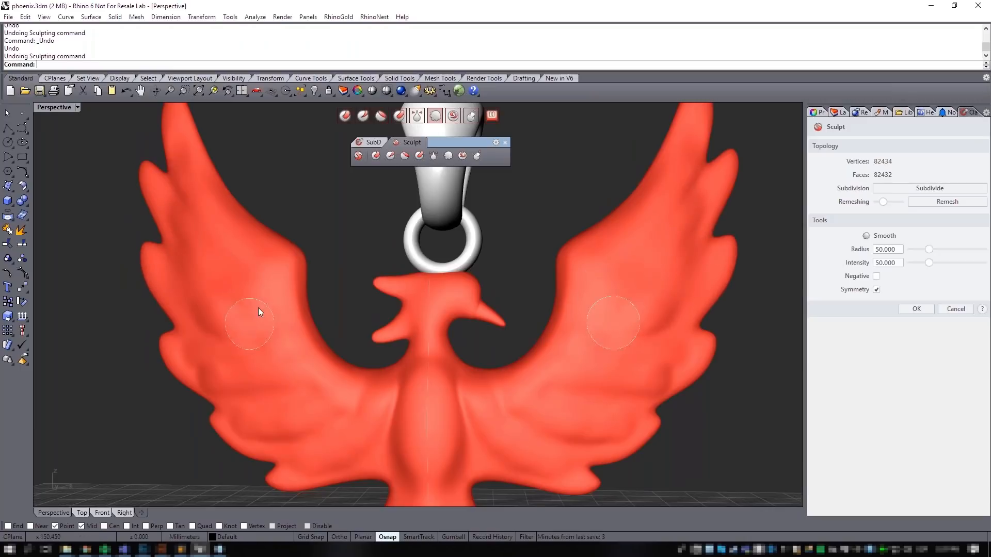
{"action": "right_click_drag", "start_coordinate": [249, 322], "coordinate": [218, 314]}
{"action": "right_click_drag", "start_coordinate": [270, 337], "coordinate": [269, 353]}
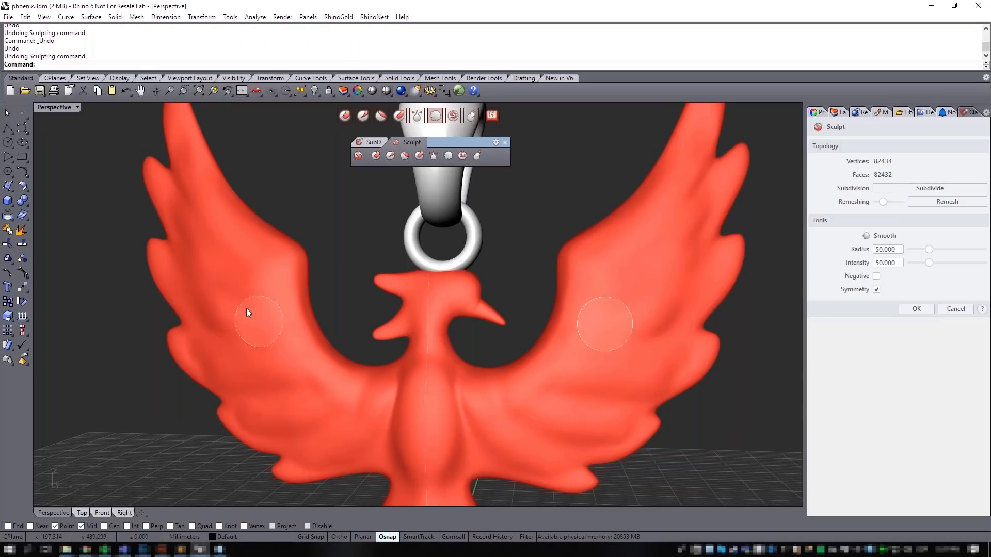
{"action": "right_click_drag", "start_coordinate": [279, 348], "coordinate": [342, 364]}
{"action": "mouse_move", "coordinate": [382, 398]}
{"action": "right_mouse_down"}
{"action": "mouse_move", "coordinate": [405, 404]}
{"action": "mouse_move", "coordinate": [429, 389]}
{"action": "right_mouse_up"}
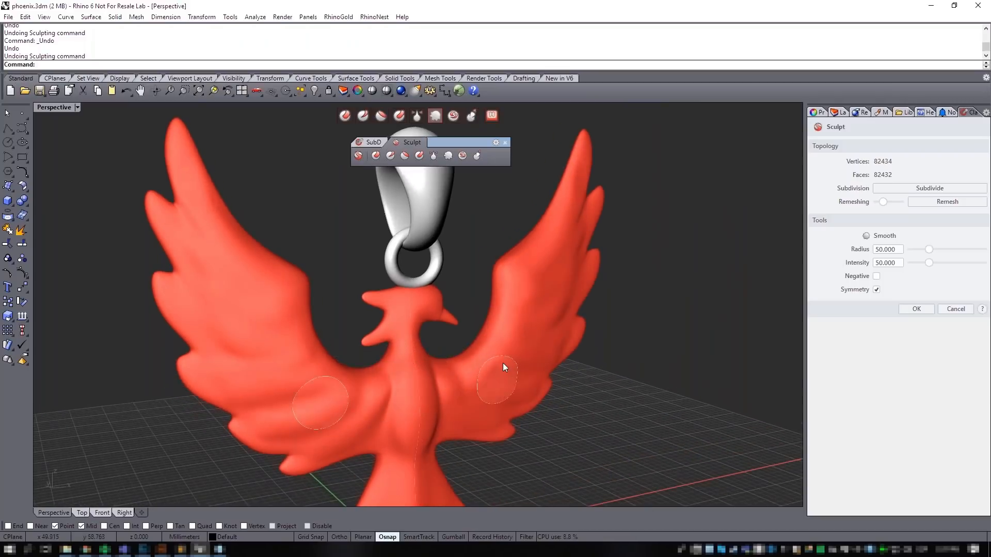
{"action": "scroll", "coordinate": [262, 253], "scroll_direction": "up", "scroll_amount": 2}
{"action": "right_click_drag", "start_coordinate": [281, 283], "coordinate": [256, 304]}
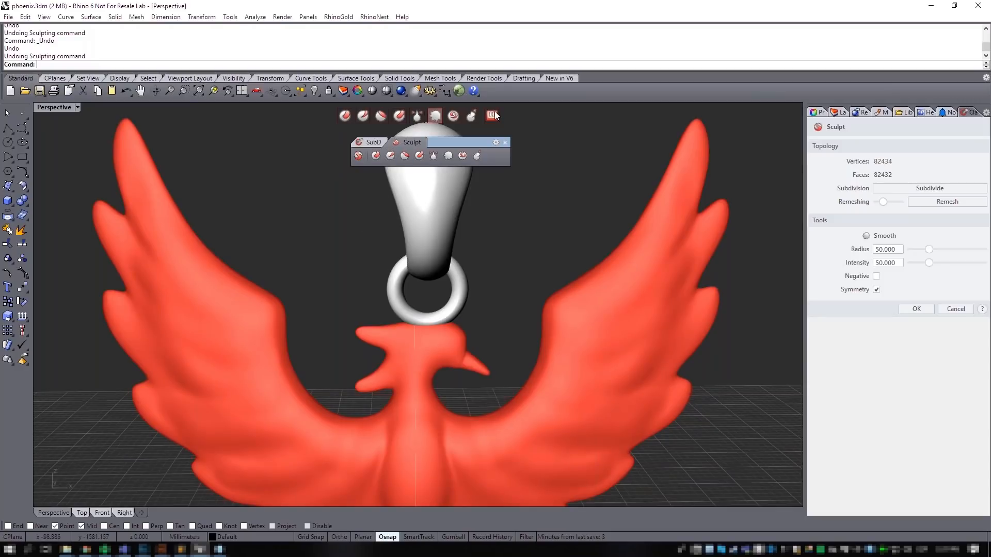
- Pull rounded feather lobes outward across the upper half of the wings with the Drag tool at radius 50, mirrored by symmetry
{"action": "left_click", "coordinate": [471, 116]}
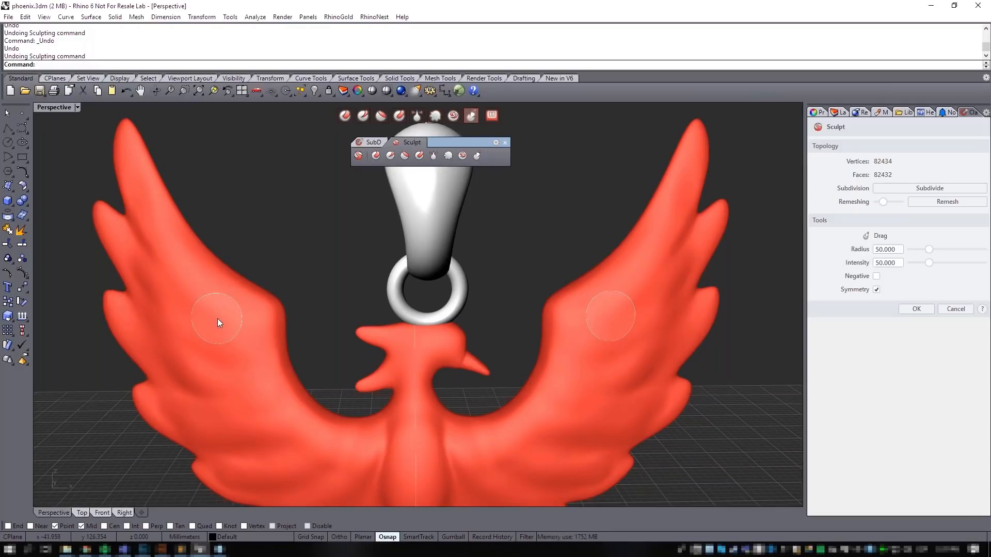
{"action": "scroll", "coordinate": [218, 318], "scroll_direction": "up", "scroll_amount": 2}
{"action": "mouse_move", "coordinate": [184, 283]}
{"action": "right_mouse_down"}
{"action": "mouse_move", "coordinate": [207, 283]}
{"action": "mouse_move", "coordinate": [188, 353]}
{"action": "mouse_move", "coordinate": [230, 349]}
{"action": "mouse_move", "coordinate": [240, 294]}
{"action": "right_mouse_up"}
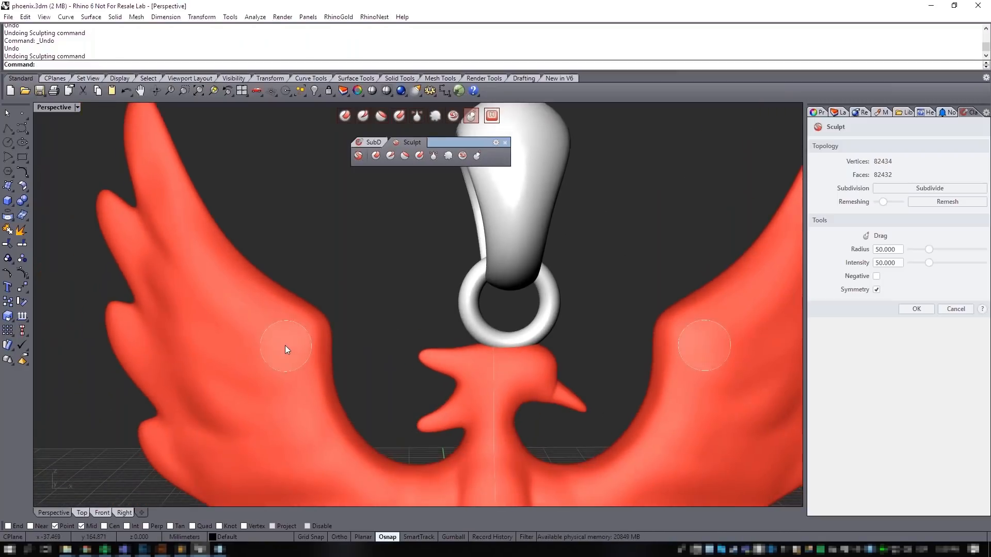
{"action": "left_click_drag", "start_coordinate": [282, 339], "coordinate": [237, 341]}
{"action": "right_click_drag", "start_coordinate": [272, 314], "coordinate": [238, 302]}
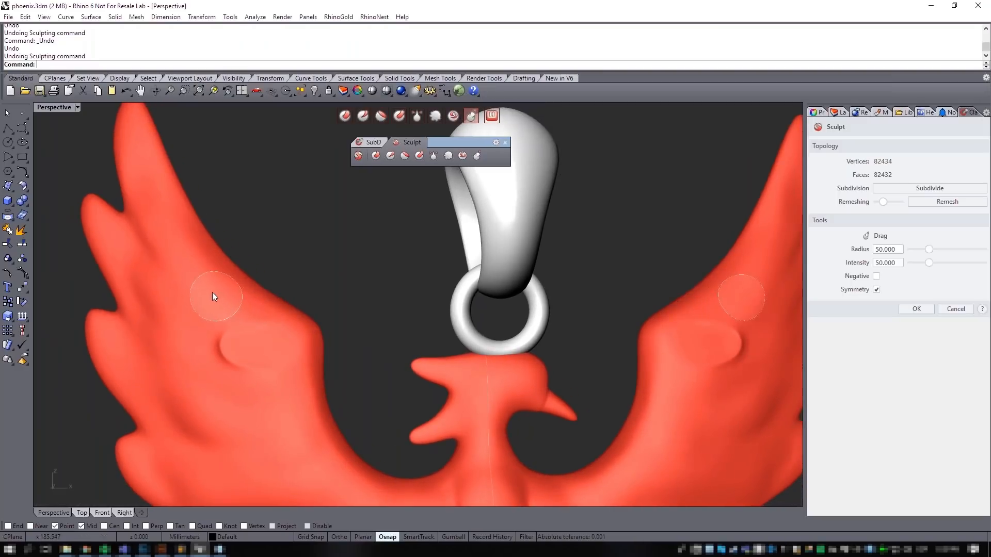
{"action": "left_click_drag", "start_coordinate": [209, 331], "coordinate": [165, 327]}
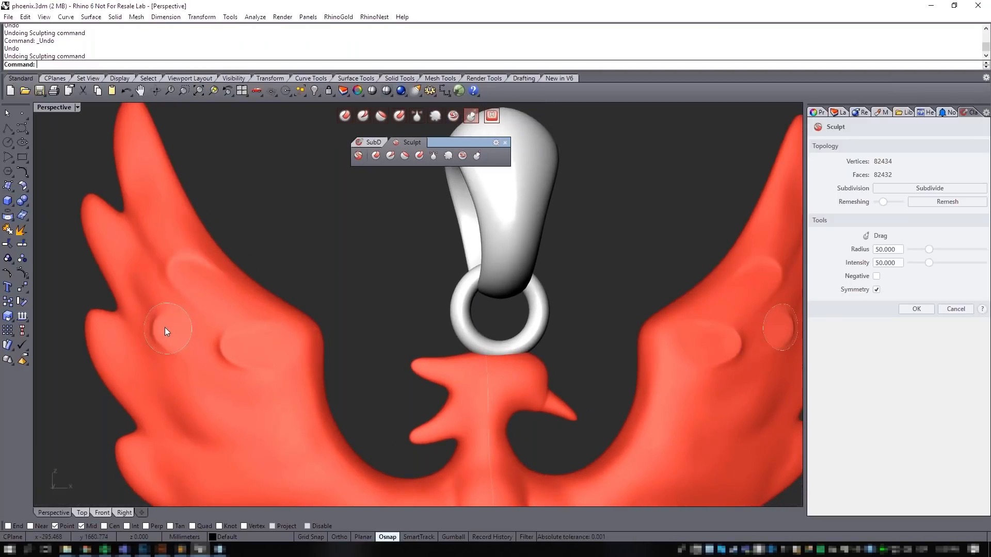
{"action": "left_click_drag", "start_coordinate": [145, 379], "coordinate": [268, 414]}
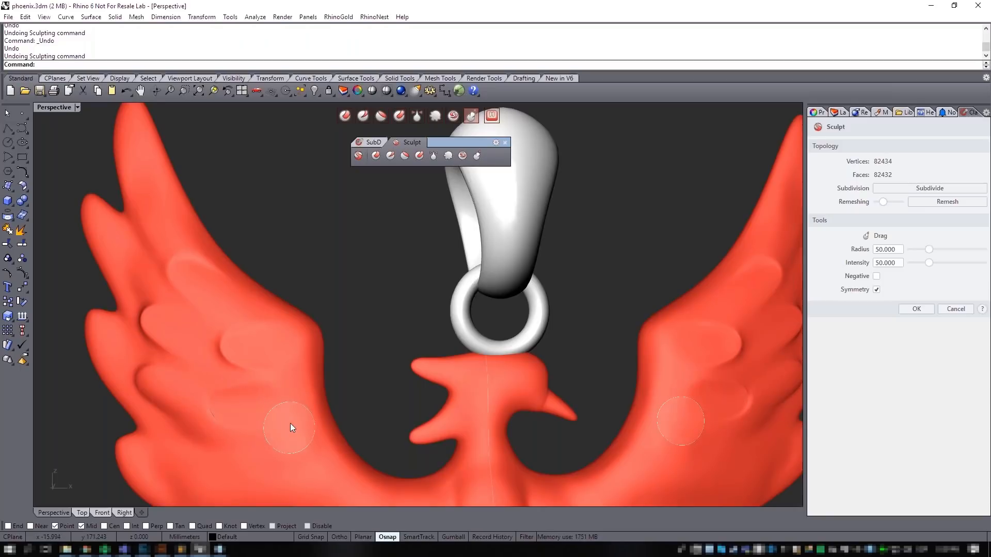
- Pull further rounded feather lobes with the Drag tool across the lower wings and beside the body
{"action": "right_click_drag", "start_coordinate": [290, 423], "coordinate": [298, 346]}
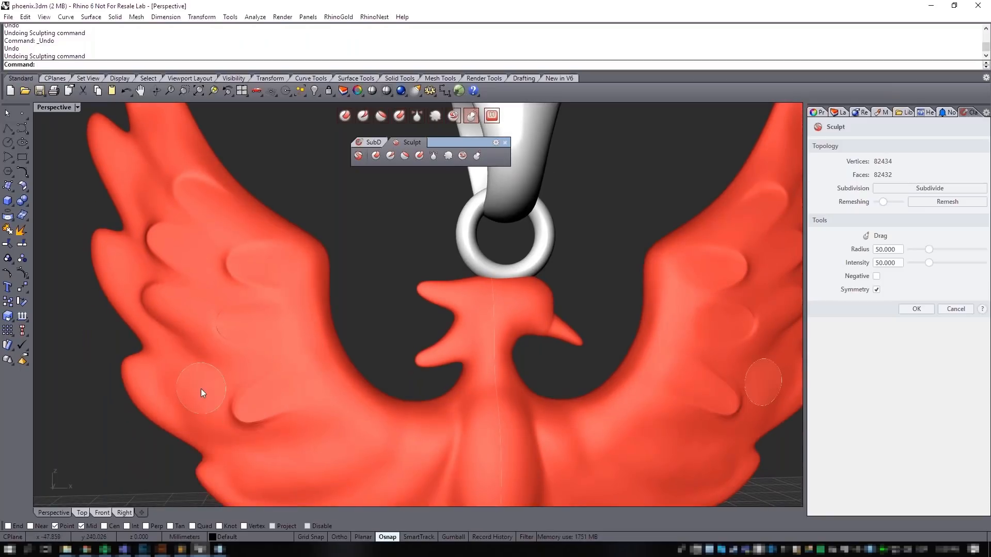
{"action": "left_click_drag", "start_coordinate": [209, 402], "coordinate": [254, 414]}
{"action": "right_click_drag", "start_coordinate": [253, 411], "coordinate": [233, 363]}
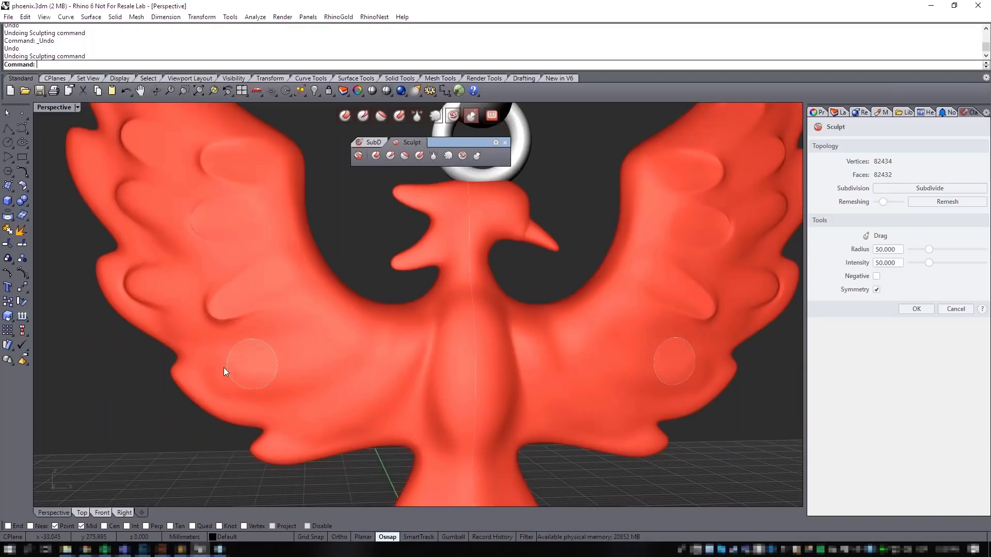
{"action": "left_click_drag", "start_coordinate": [326, 328], "coordinate": [305, 358]}
{"action": "left_click_drag", "start_coordinate": [397, 351], "coordinate": [299, 435]}
{"action": "scroll", "coordinate": [374, 388], "scroll_direction": "down", "scroll_amount": 6}
{"action": "right_click_drag", "start_coordinate": [374, 388], "coordinate": [464, 388]}
{"action": "scroll", "coordinate": [302, 317], "scroll_direction": "up", "scroll_amount": 2}
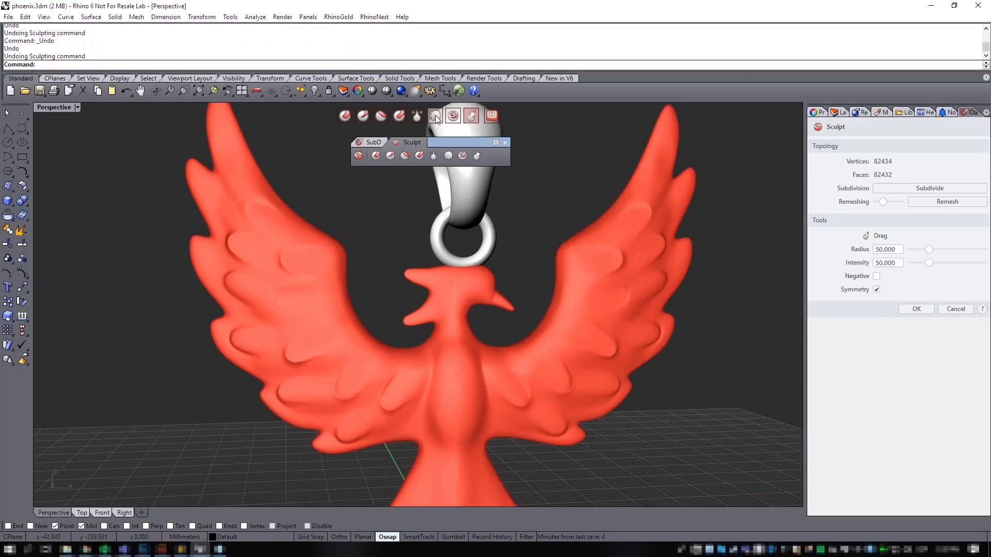
- Soften the edges of the pulled feather lobes and reshape the faint mid-wing lobes with the Drag tool
{"action": "scroll", "coordinate": [305, 305], "scroll_direction": "up", "scroll_amount": 2}
{"action": "scroll", "coordinate": [306, 304], "scroll_direction": "up", "scroll_amount": 1}
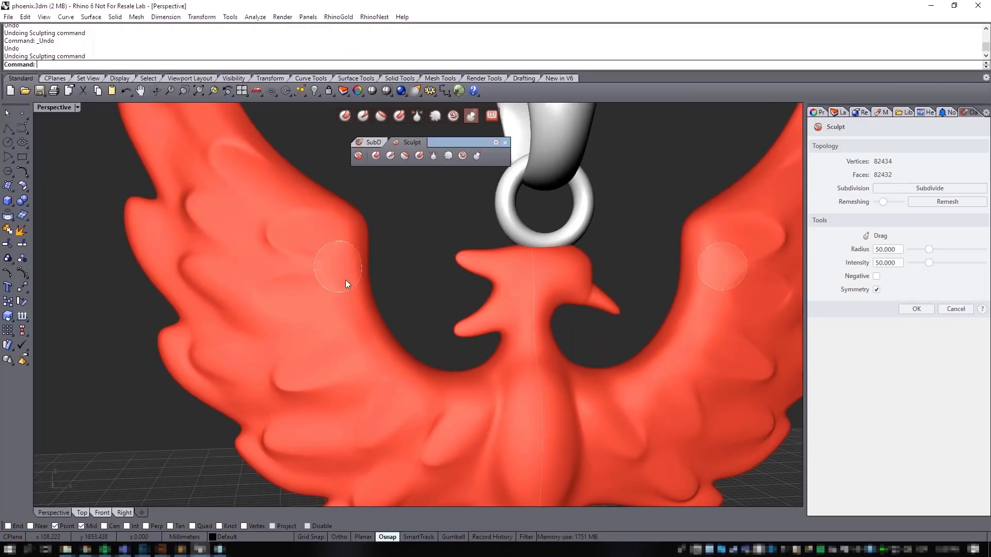
{"action": "scroll", "coordinate": [345, 280], "scroll_direction": "down", "scroll_amount": 1}
{"action": "scroll", "coordinate": [367, 458], "scroll_direction": "down", "scroll_amount": 2}
{"action": "mouse_move", "coordinate": [434, 365]}
{"action": "right_mouse_down"}
{"action": "mouse_move", "coordinate": [372, 372]}
{"action": "mouse_move", "coordinate": [451, 365]}
{"action": "mouse_move", "coordinate": [354, 376]}
{"action": "mouse_move", "coordinate": [415, 378]}
{"action": "mouse_move", "coordinate": [407, 376]}
{"action": "right_mouse_up"}
{"action": "scroll", "coordinate": [343, 326], "scroll_direction": "up", "scroll_amount": 4}
{"action": "mouse_move", "coordinate": [351, 326]}
{"action": "right_mouse_down"}
{"action": "mouse_move", "coordinate": [363, 327]}
{"action": "mouse_move", "coordinate": [302, 357]}
{"action": "right_mouse_up"}
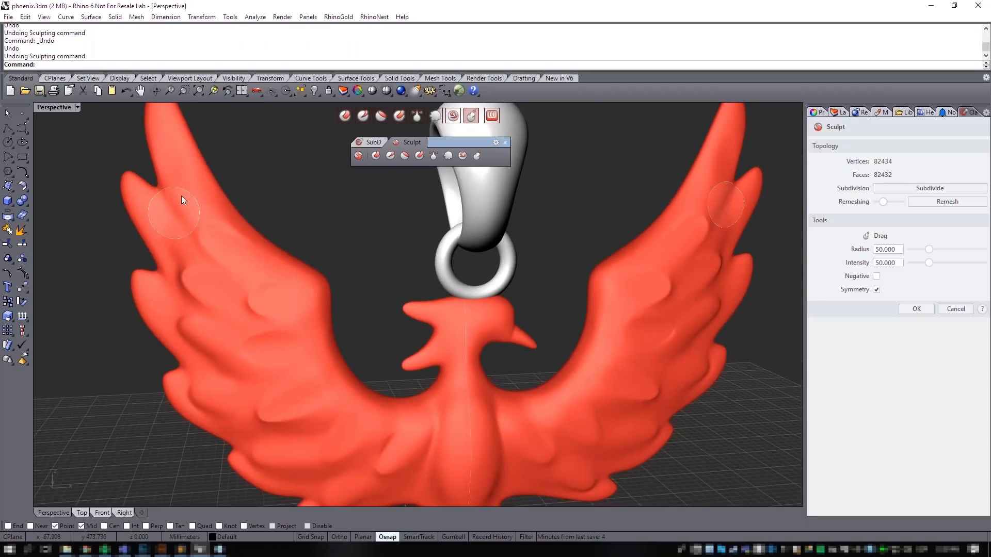
- Carve negative creases from the upper feather notches inward with the Crease tool at radius 50 and intensity 50, mirrored by symmetry
{"action": "left_click", "coordinate": [364, 116]}
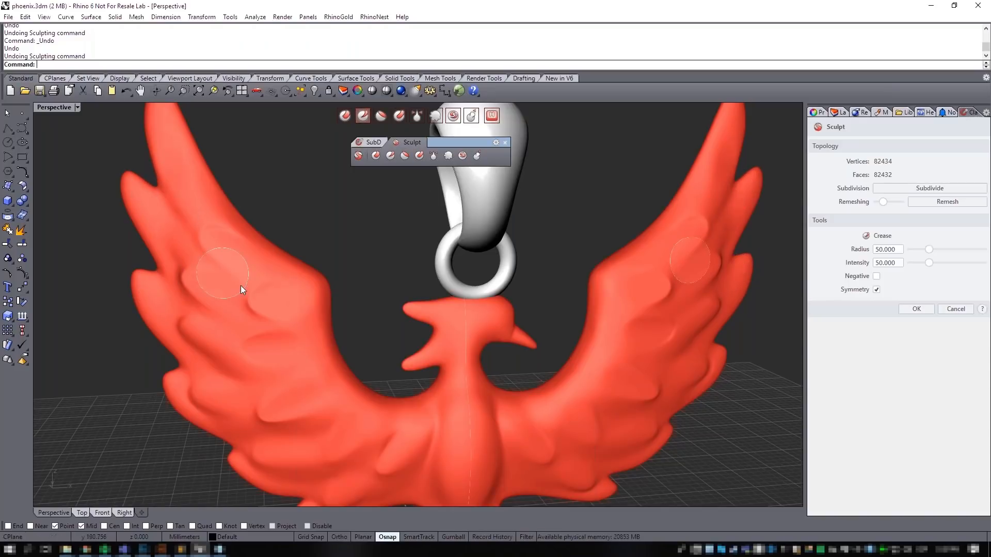
{"action": "scroll", "coordinate": [241, 286], "scroll_direction": "up", "scroll_amount": 5}
{"action": "right_click_drag", "start_coordinate": [252, 308], "coordinate": [381, 262]}
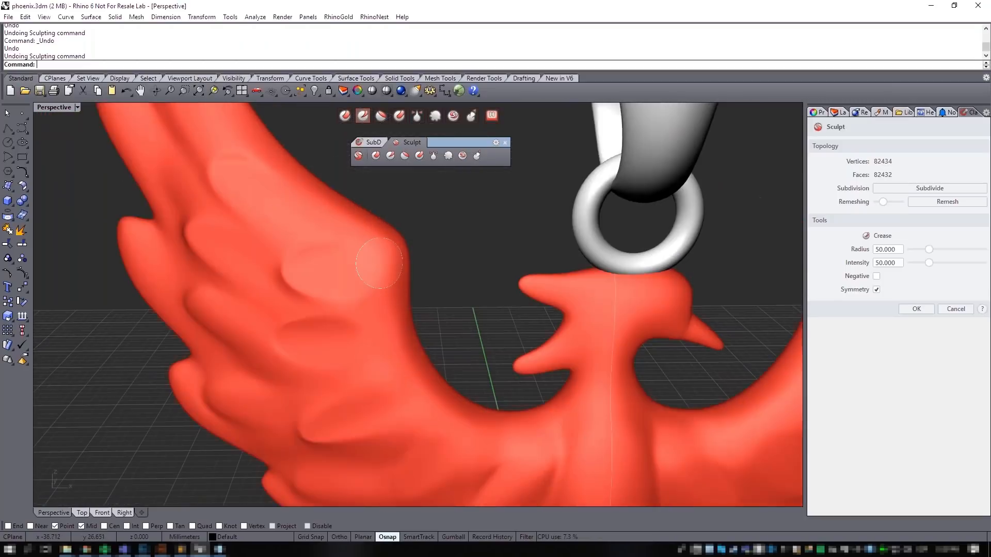
{"action": "scroll", "coordinate": [382, 261], "scroll_direction": "down", "scroll_amount": 4}
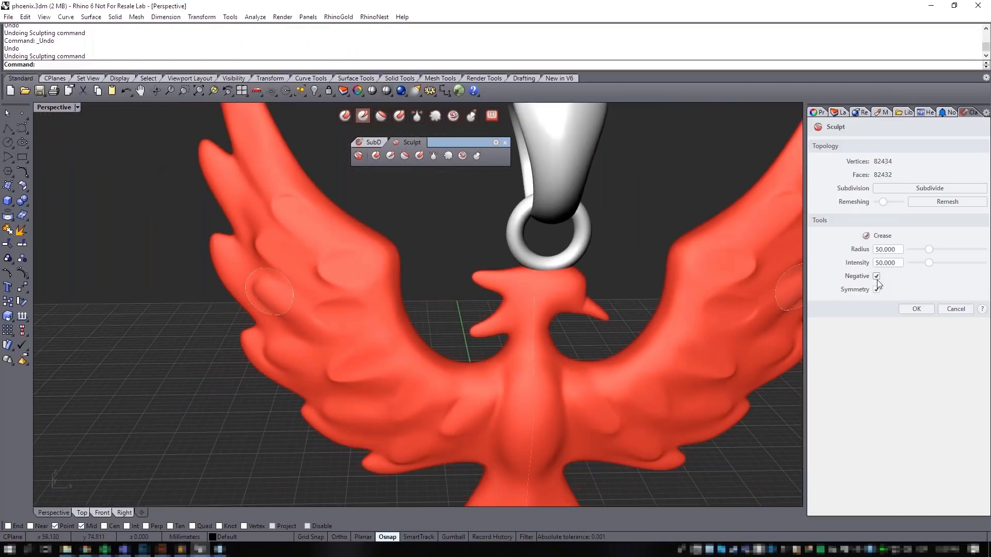
{"action": "right_click_drag", "start_coordinate": [396, 268], "coordinate": [319, 263]}
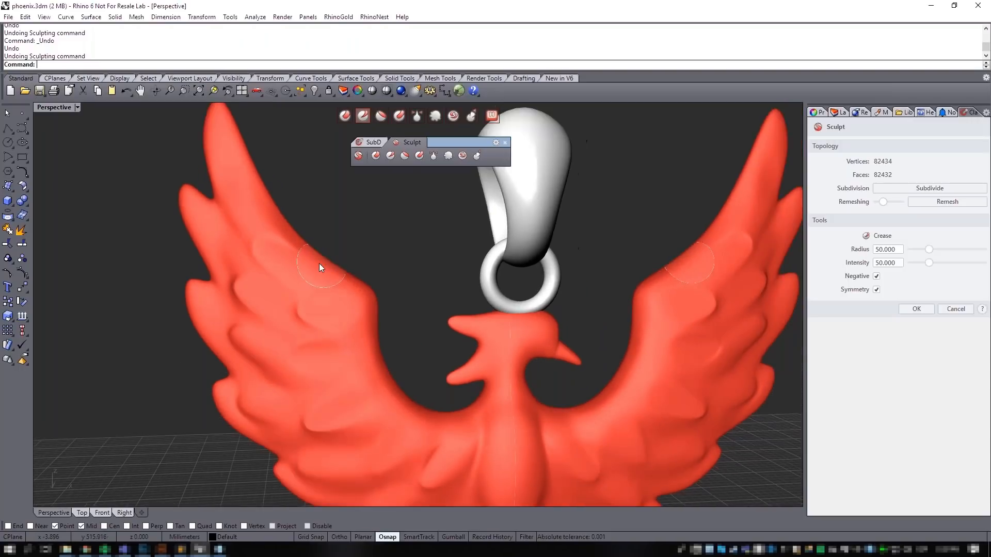
{"action": "scroll", "coordinate": [319, 263], "scroll_direction": "up", "scroll_amount": 2}
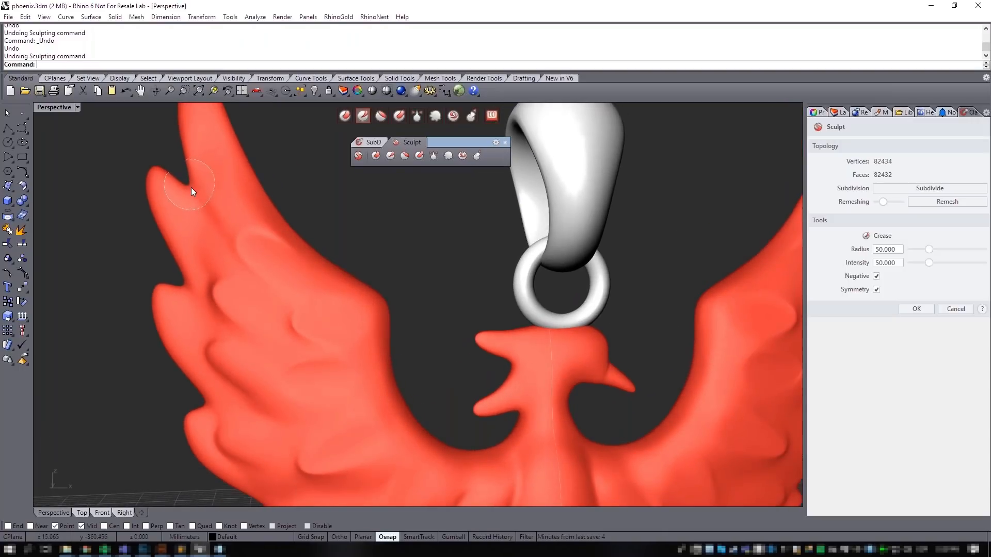
{"action": "left_click_drag", "start_coordinate": [200, 205], "coordinate": [258, 274]}
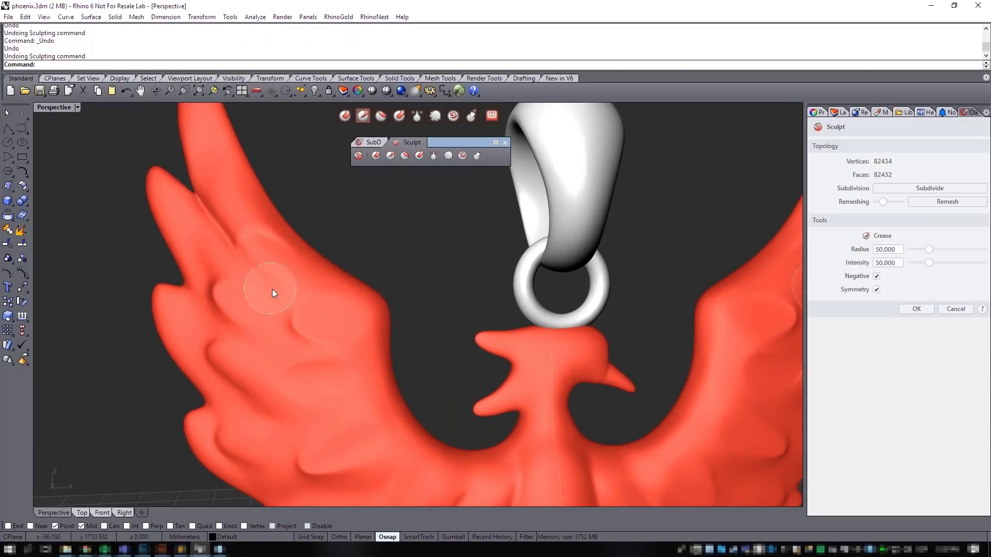
{"action": "mouse_move", "coordinate": [212, 310]}
{"action": "left_mouse_down"}
{"action": "mouse_move", "coordinate": [244, 339]}
{"action": "mouse_move", "coordinate": [295, 357]}
{"action": "left_mouse_up"}
{"action": "right_click_drag", "start_coordinate": [296, 353], "coordinate": [286, 300], "text": "shift"}
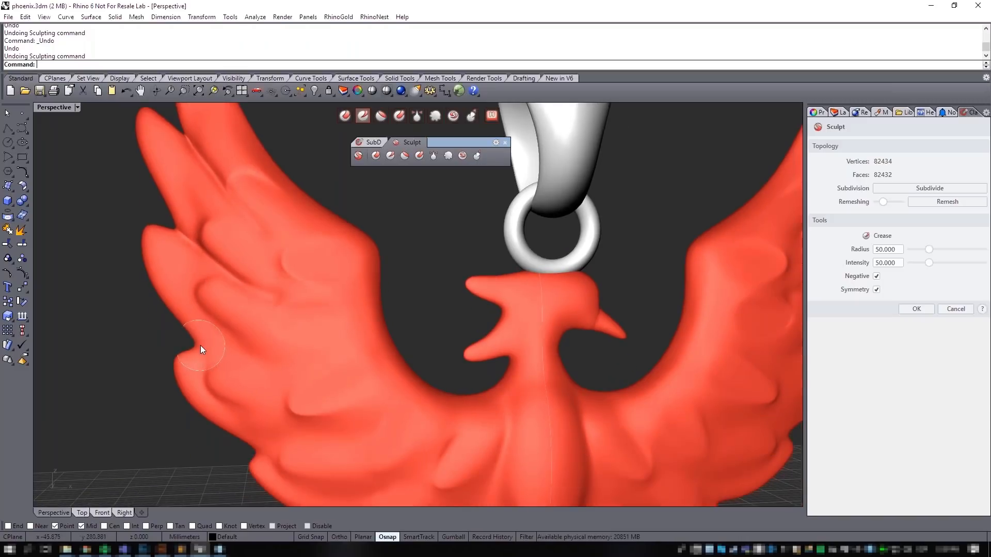
- Carve negative creases inward from the lower feather notches to separate the lower wing feathers
{"action": "left_click_drag", "start_coordinate": [242, 360], "coordinate": [319, 367]}
{"action": "right_click_drag", "start_coordinate": [324, 373], "coordinate": [303, 312], "text": "shift"}
{"action": "left_click_drag", "start_coordinate": [240, 380], "coordinate": [320, 385]}
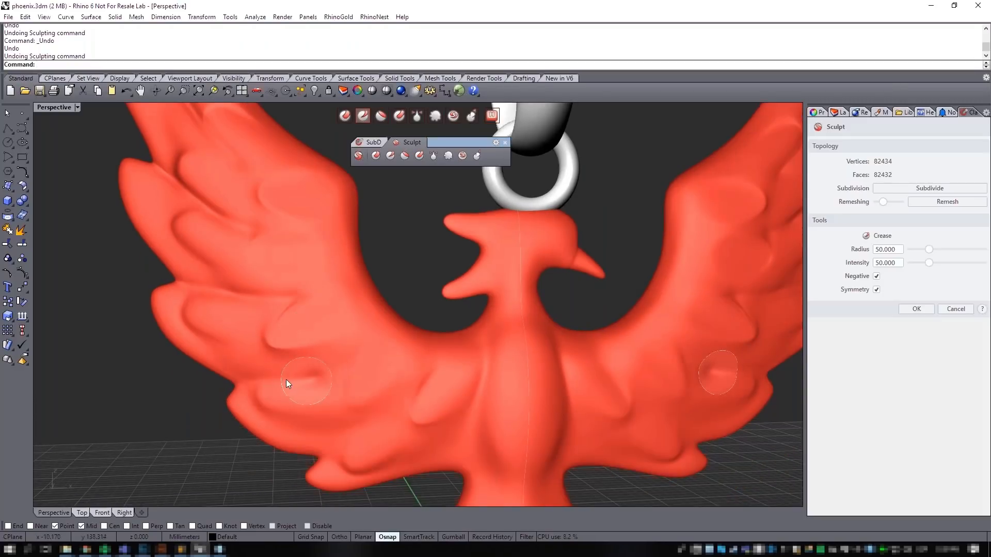
{"action": "left_click_drag", "start_coordinate": [249, 383], "coordinate": [236, 383]}
{"action": "right_click_drag", "start_coordinate": [334, 412], "coordinate": [297, 364], "text": "shift"}
{"action": "left_click_drag", "start_coordinate": [275, 410], "coordinate": [305, 399]}
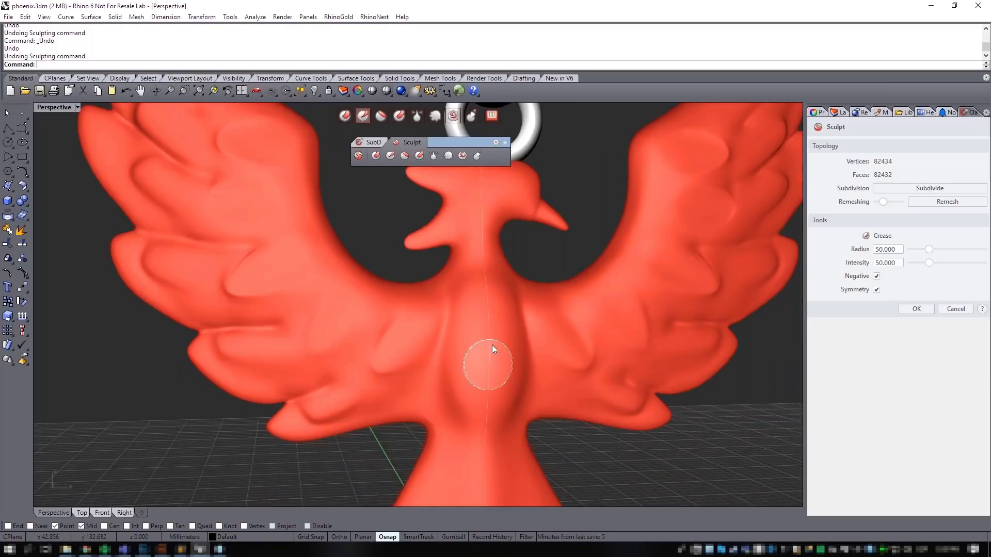
{"action": "scroll", "coordinate": [490, 348], "scroll_direction": "down", "scroll_amount": 2}
{"action": "mouse_move", "coordinate": [490, 346]}
{"action": "right_mouse_down"}
{"action": "mouse_move", "coordinate": [469, 314]}
{"action": "mouse_move", "coordinate": [427, 378]}
{"action": "right_mouse_up"}
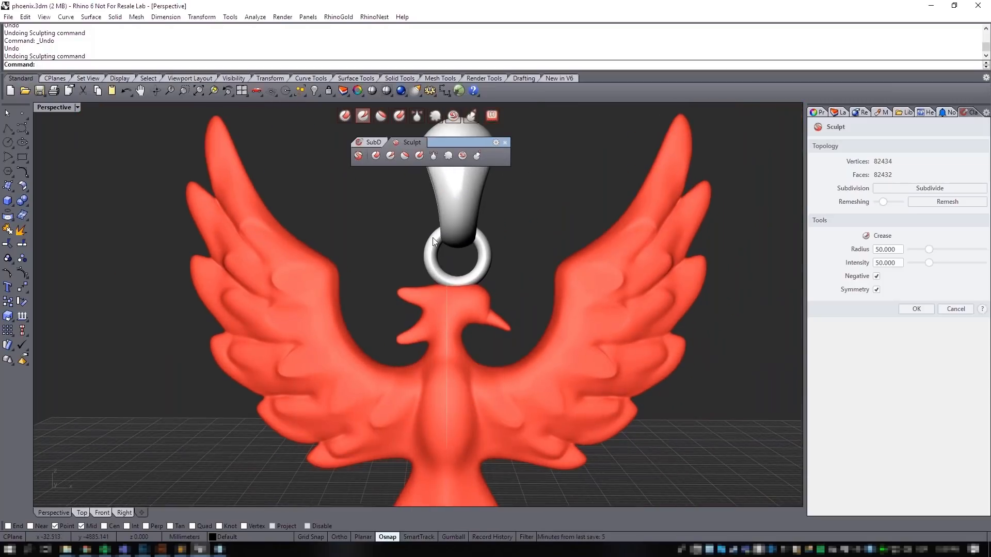
- Pinch the creases between the upper wing feathers with Negative off, radius 50 and intensity 50, mirrored by symmetry
{"action": "left_click", "coordinate": [415, 117]}
{"action": "scroll", "coordinate": [299, 207], "scroll_direction": "up", "scroll_amount": 2}
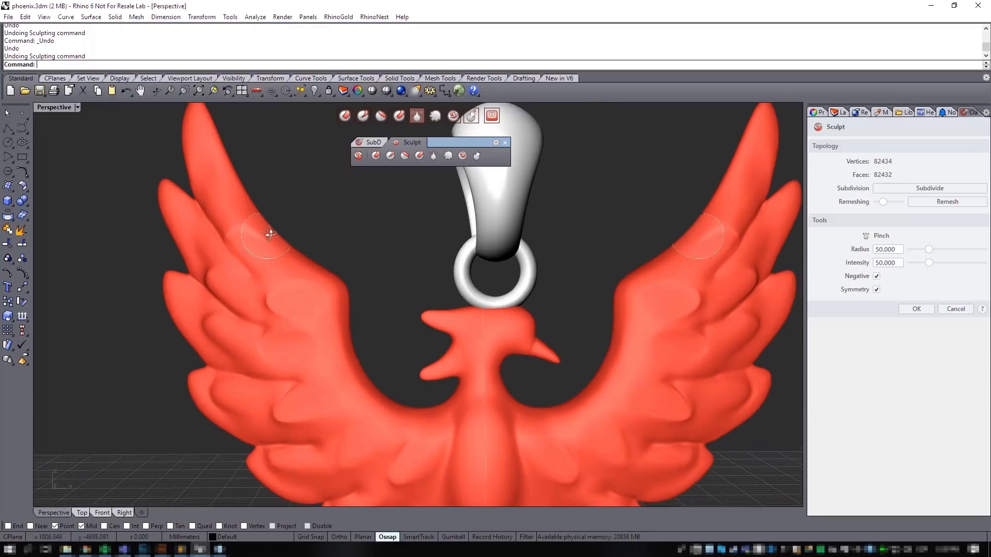
{"action": "scroll", "coordinate": [272, 224], "scroll_direction": "up", "scroll_amount": 2}
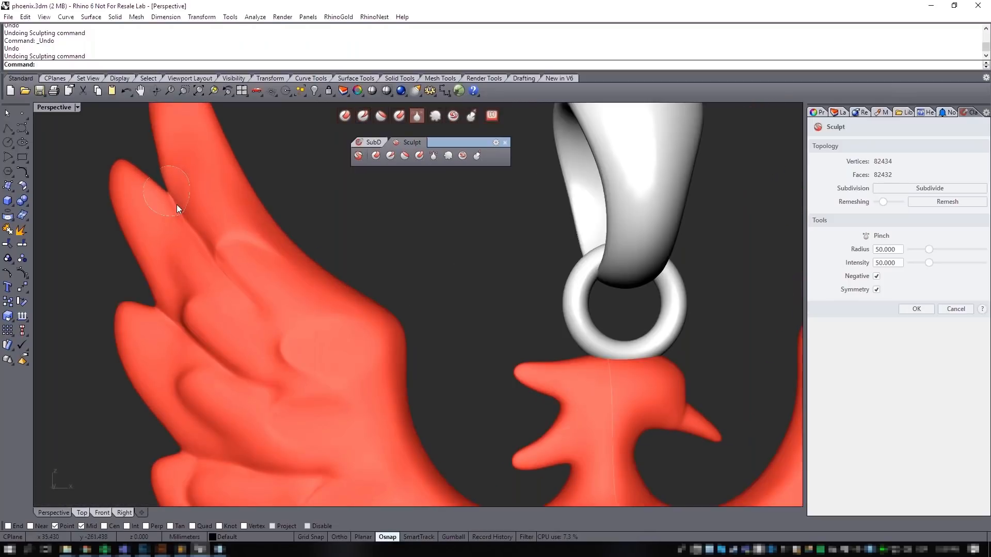
{"action": "left_click", "coordinate": [876, 277]}
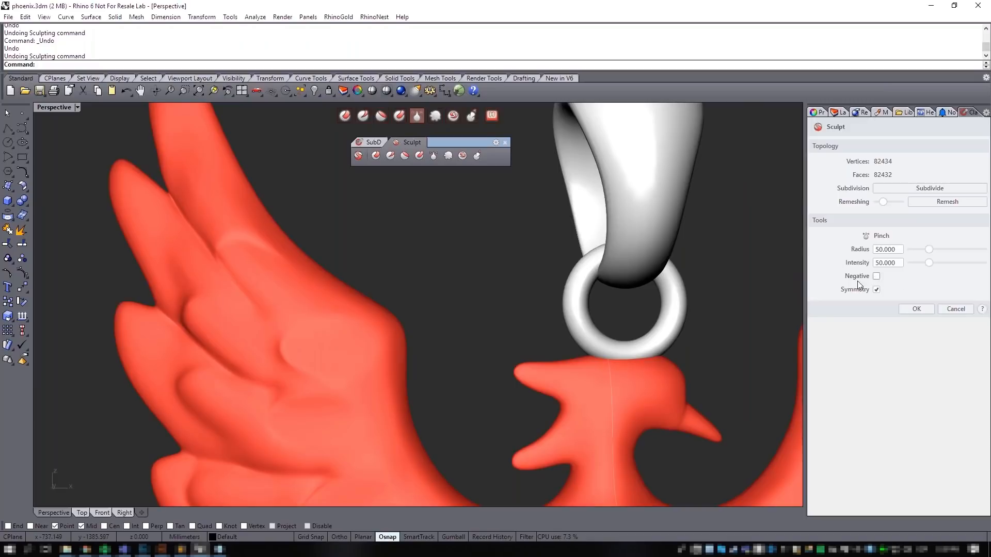
{"action": "left_click_drag", "start_coordinate": [175, 215], "coordinate": [196, 243]}
{"action": "left_click_drag", "start_coordinate": [159, 309], "coordinate": [277, 386]}
{"action": "right_click_drag", "start_coordinate": [249, 387], "coordinate": [239, 308], "text": "shift"}
- Pinch the creases between the middle and lower wing feathers to sharpen them
{"action": "mouse_move", "coordinate": [206, 381]}
{"action": "left_mouse_down"}
{"action": "mouse_move", "coordinate": [274, 394]}
{"action": "mouse_move", "coordinate": [171, 373]}
{"action": "mouse_move", "coordinate": [322, 395]}
{"action": "left_mouse_up"}
{"action": "mouse_move", "coordinate": [321, 395]}
{"action": "right_mouse_down"}
{"action": "mouse_move", "coordinate": [317, 365]}
{"action": "mouse_move", "coordinate": [261, 315]}
{"action": "right_mouse_up"}
{"action": "left_click_drag", "start_coordinate": [228, 358], "coordinate": [311, 357]}
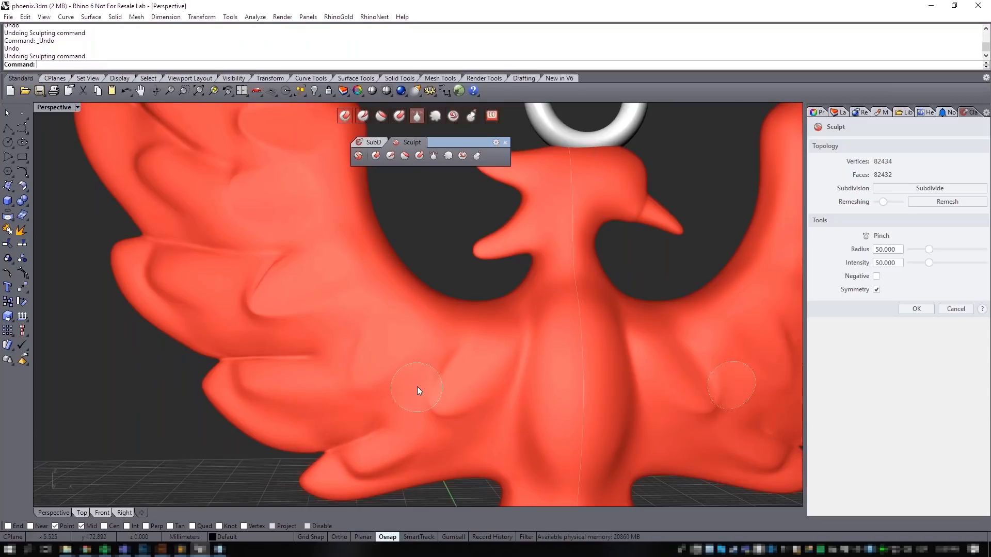
{"action": "scroll", "coordinate": [417, 386], "scroll_direction": "down", "scroll_amount": 5}
{"action": "right_click_drag", "start_coordinate": [442, 333], "coordinate": [413, 279]}
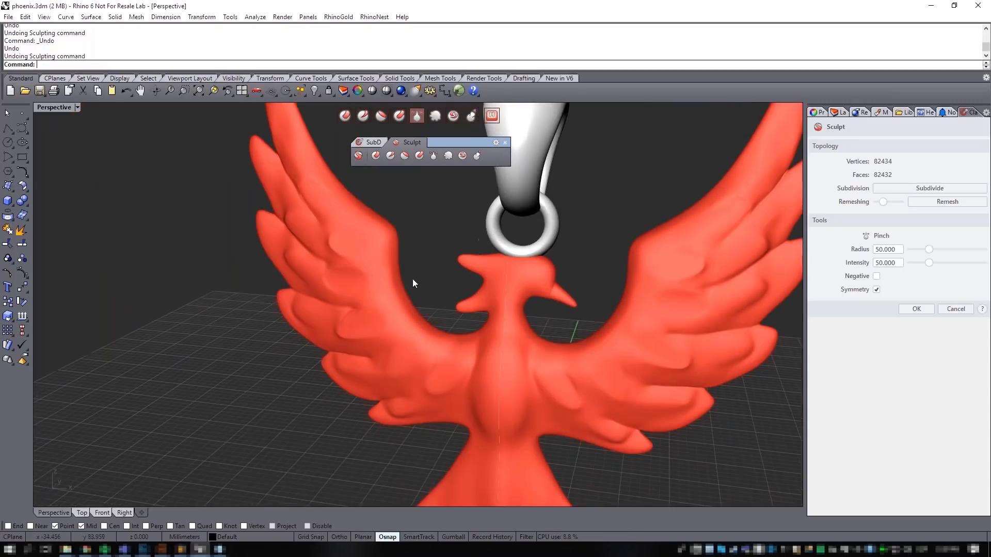
{"action": "scroll", "coordinate": [413, 278], "scroll_direction": "up", "scroll_amount": 5}
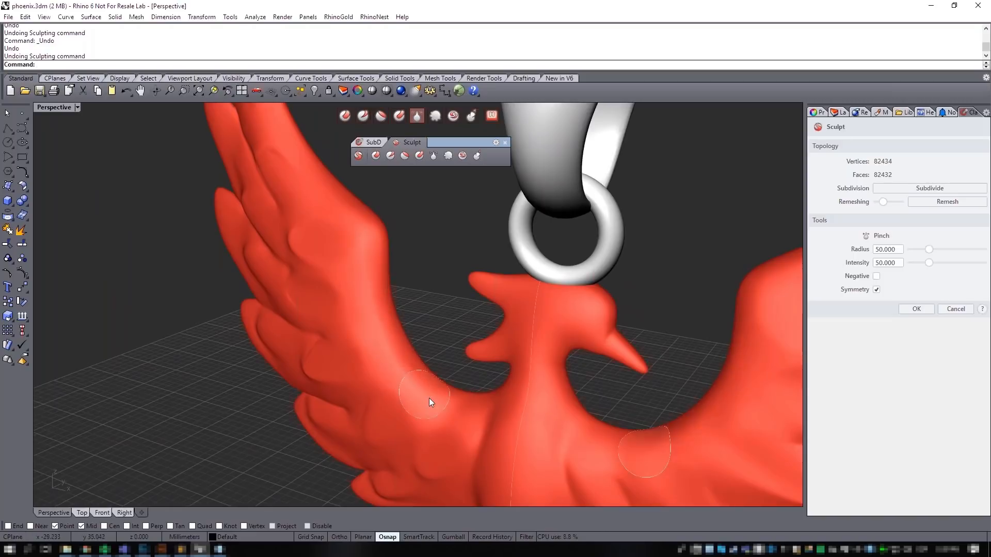
- Examine the pinched wing feathers and the overall pendant from several angles with the Smooth tool active
{"action": "right_click_drag", "start_coordinate": [336, 222], "coordinate": [311, 243]}
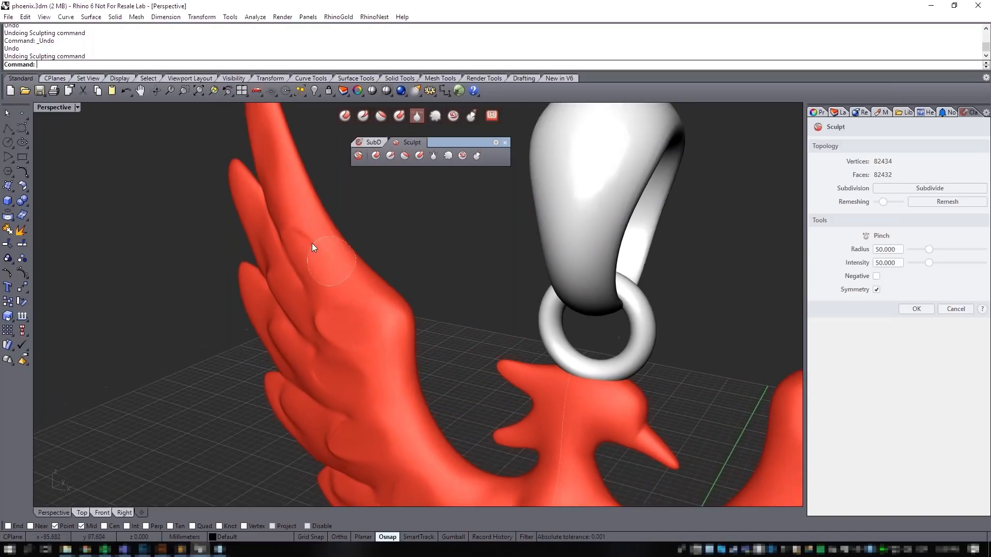
{"action": "right_click_drag", "start_coordinate": [271, 160], "coordinate": [391, 372]}
{"action": "scroll", "coordinate": [325, 355], "scroll_direction": "down", "scroll_amount": 7}
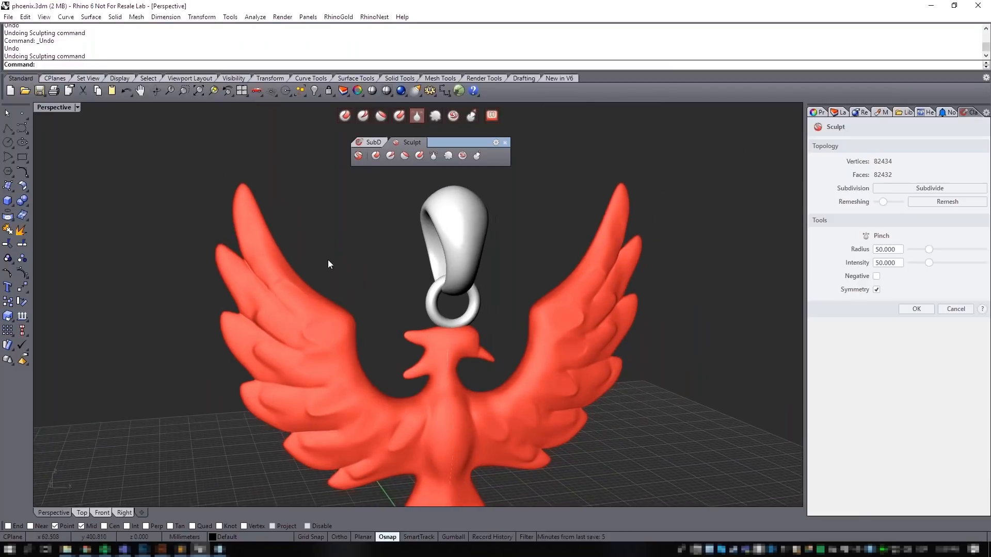
{"action": "left_click", "coordinate": [434, 116]}
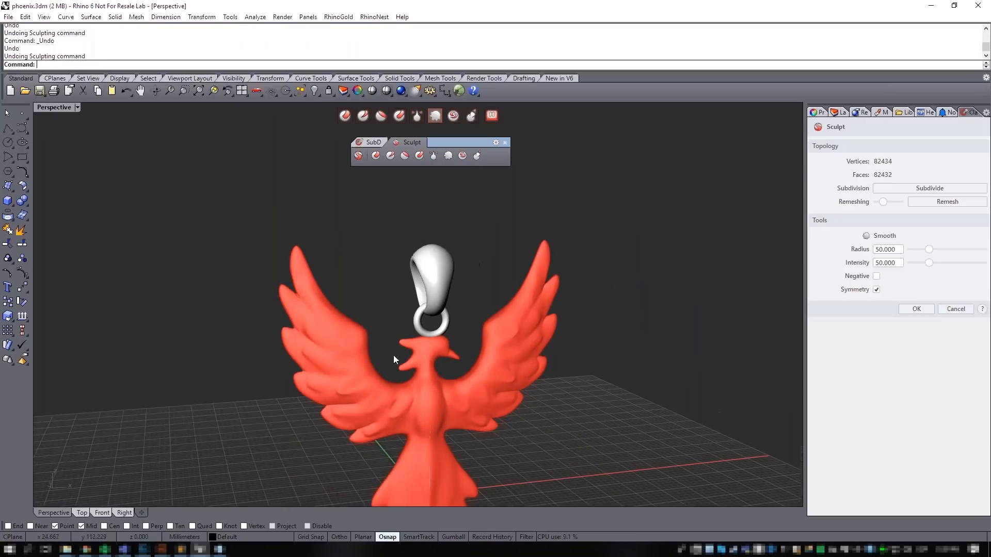
{"action": "mouse_move", "coordinate": [437, 363]}
{"action": "right_mouse_down"}
{"action": "mouse_move", "coordinate": [370, 354]}
{"action": "mouse_move", "coordinate": [376, 302]}
{"action": "mouse_move", "coordinate": [495, 304]}
{"action": "right_mouse_up"}
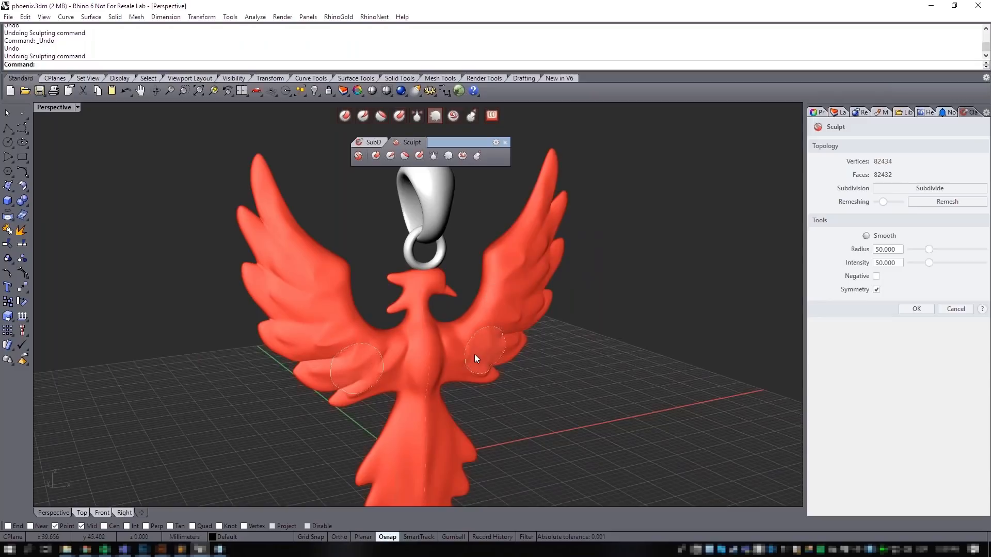
- Carve negative creases inward from the tail feather notches with the Crease tool at radius 50 and intensity 50, mirrored by symmetry
{"action": "scroll", "coordinate": [475, 354], "scroll_direction": "up", "scroll_amount": 8}
{"action": "mouse_move", "coordinate": [417, 383]}
{"action": "right_mouse_down", "text": "shift"}
{"action": "mouse_move", "coordinate": [405, 352]}
{"action": "mouse_move", "coordinate": [393, 349]}
{"action": "right_mouse_up", "text": "shift"}
{"action": "left_click", "coordinate": [365, 116]}
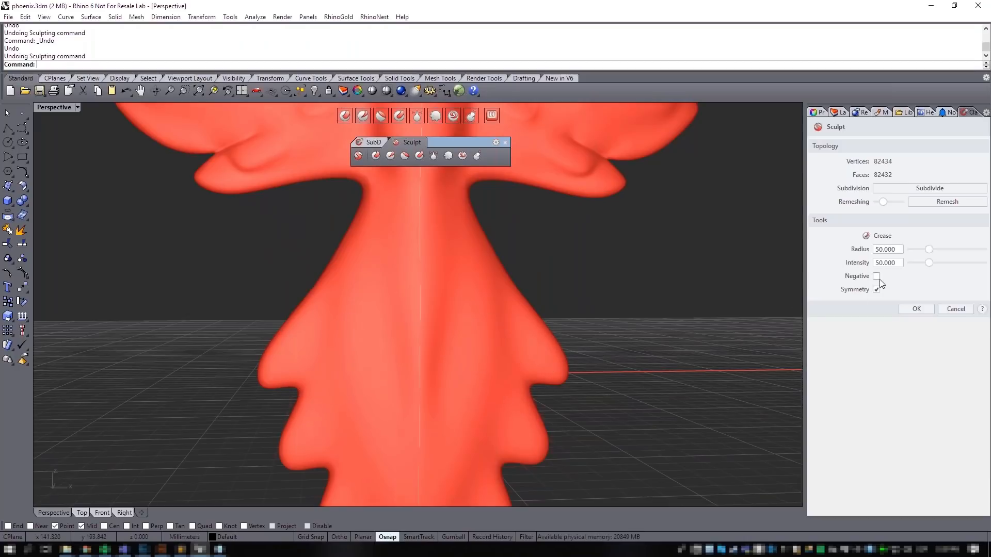
{"action": "mouse_move", "coordinate": [370, 339]}
{"action": "left_mouse_down"}
{"action": "mouse_move", "coordinate": [345, 369]}
{"action": "mouse_move", "coordinate": [305, 390]}
{"action": "mouse_move", "coordinate": [341, 367]}
{"action": "mouse_move", "coordinate": [383, 309]}
{"action": "mouse_move", "coordinate": [363, 355]}
{"action": "mouse_move", "coordinate": [297, 404]}
{"action": "left_mouse_up"}
{"action": "mouse_move", "coordinate": [320, 475]}
{"action": "left_mouse_down"}
{"action": "mouse_move", "coordinate": [358, 449]}
{"action": "mouse_move", "coordinate": [326, 472]}
{"action": "mouse_move", "coordinate": [386, 404]}
{"action": "mouse_move", "coordinate": [346, 459]}
{"action": "left_mouse_up"}
{"action": "scroll", "coordinate": [366, 441], "scroll_direction": "down", "scroll_amount": 6}
{"action": "scroll", "coordinate": [401, 445], "scroll_direction": "up", "scroll_amount": 3}
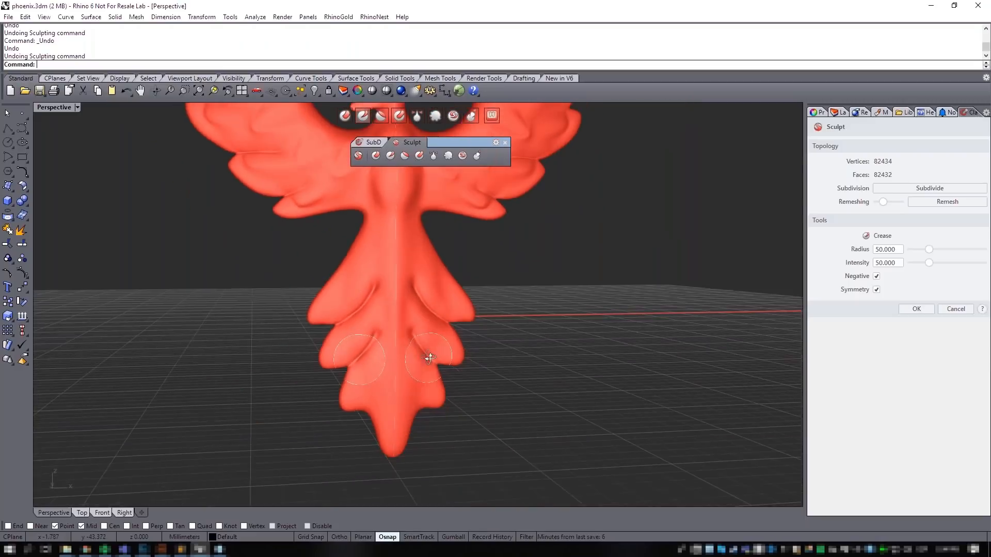
{"action": "scroll", "coordinate": [396, 420], "scroll_direction": "up", "scroll_amount": 2}
{"action": "mouse_move", "coordinate": [372, 365]}
{"action": "left_mouse_down"}
{"action": "mouse_move", "coordinate": [346, 411]}
{"action": "mouse_move", "coordinate": [365, 370]}
{"action": "mouse_move", "coordinate": [355, 401]}
{"action": "mouse_move", "coordinate": [361, 382]}
{"action": "left_mouse_up"}
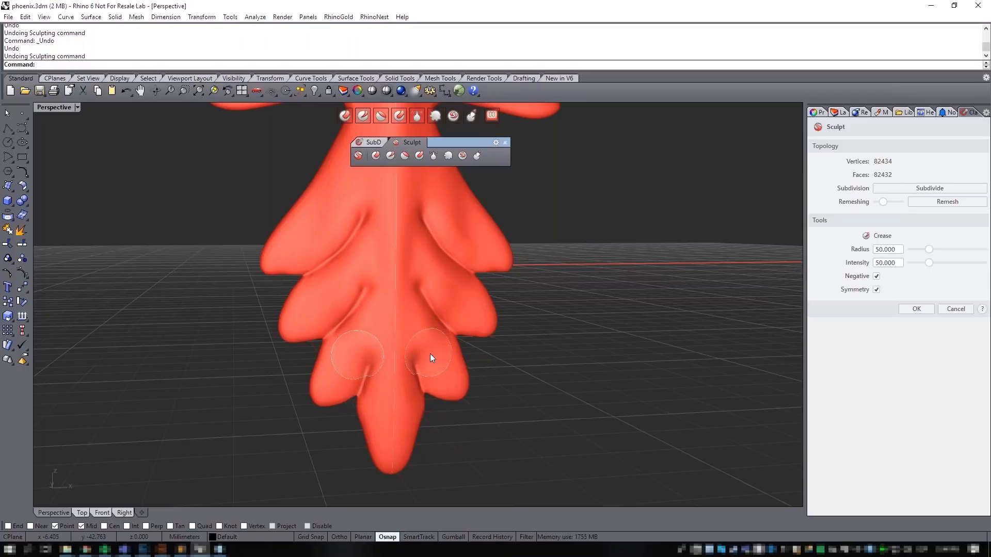
- Raise creases along the upper and middle tail feathers with Negative off, radius 50 and intensity 50, mirrored by symmetry
{"action": "scroll", "coordinate": [445, 351], "scroll_direction": "down", "scroll_amount": 4}
{"action": "right_click_drag", "start_coordinate": [433, 405], "coordinate": [472, 363]}
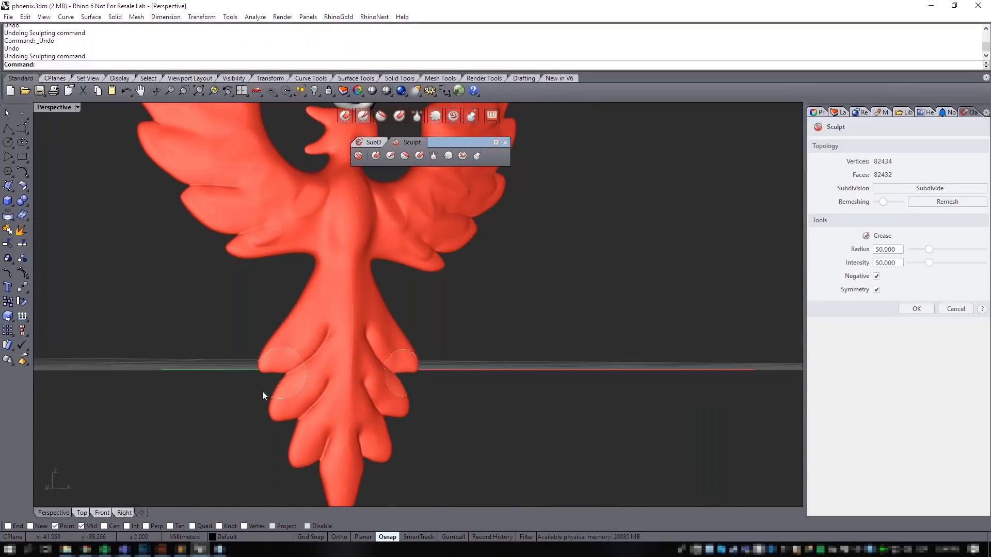
{"action": "scroll", "coordinate": [316, 328], "scroll_direction": "up", "scroll_amount": 4}
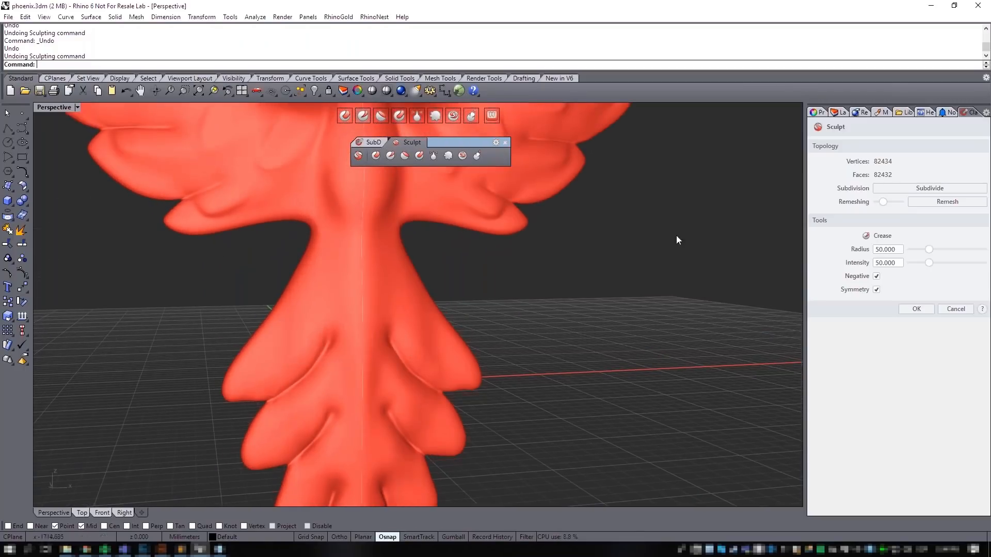
{"action": "left_click", "coordinate": [876, 276]}
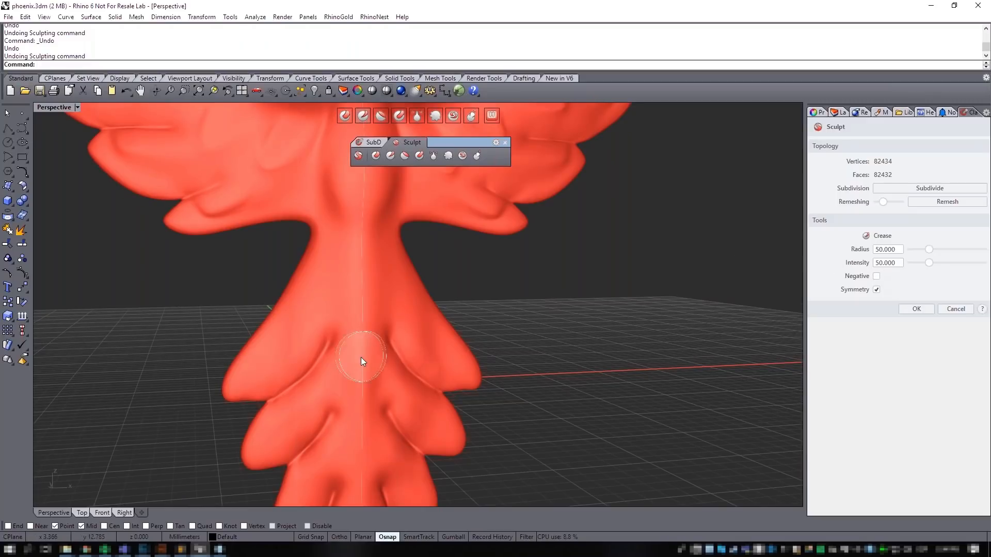
{"action": "scroll", "coordinate": [361, 357], "scroll_direction": "up", "scroll_amount": 5}
{"action": "scroll", "coordinate": [280, 336], "scroll_direction": "down", "scroll_amount": 2}
{"action": "right_click_drag", "start_coordinate": [289, 337], "coordinate": [293, 339]}
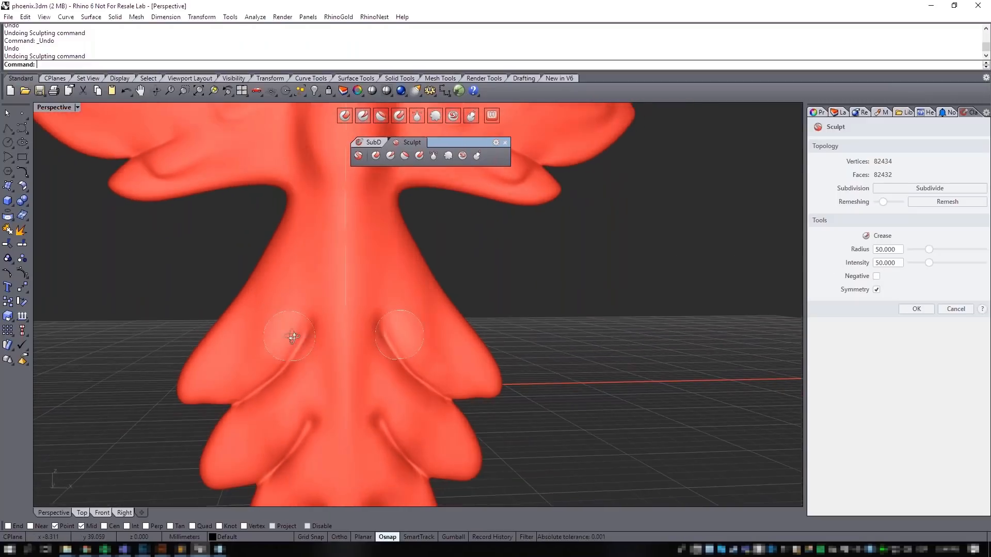
{"action": "left_click_drag", "start_coordinate": [214, 376], "coordinate": [266, 326]}
{"action": "mouse_move", "coordinate": [313, 248]}
{"action": "left_mouse_down"}
{"action": "mouse_move", "coordinate": [254, 341]}
{"action": "mouse_move", "coordinate": [206, 385]}
{"action": "left_mouse_up"}
{"action": "mouse_move", "coordinate": [205, 385]}
{"action": "right_mouse_down"}
{"action": "mouse_move", "coordinate": [279, 354]}
{"action": "mouse_move", "coordinate": [232, 394]}
{"action": "right_mouse_up"}
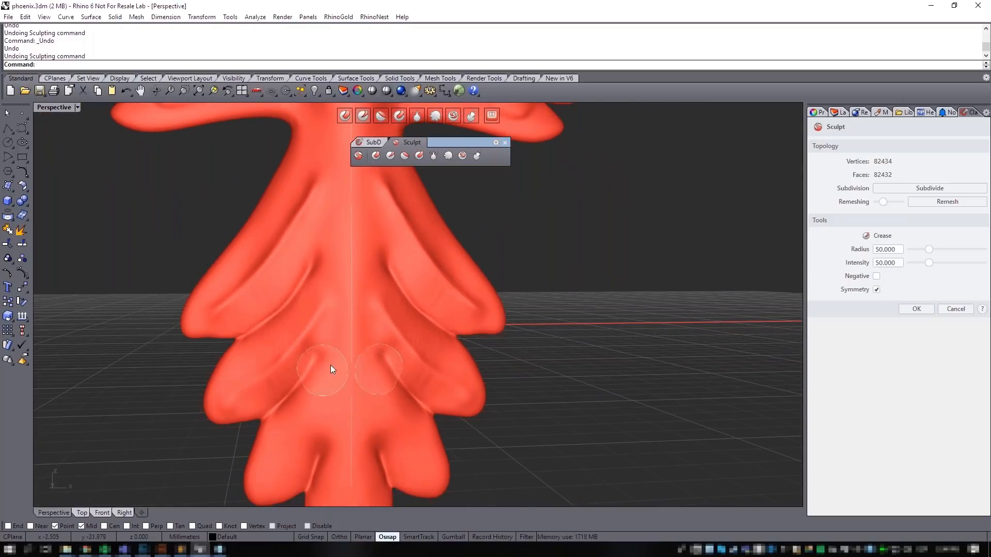
- Raise mirrored crease ridges along the lowest tail feathers and the central tail tip
{"action": "scroll", "coordinate": [324, 370], "scroll_direction": "down", "scroll_amount": 2}
{"action": "scroll", "coordinate": [335, 413], "scroll_direction": "up", "scroll_amount": 3}
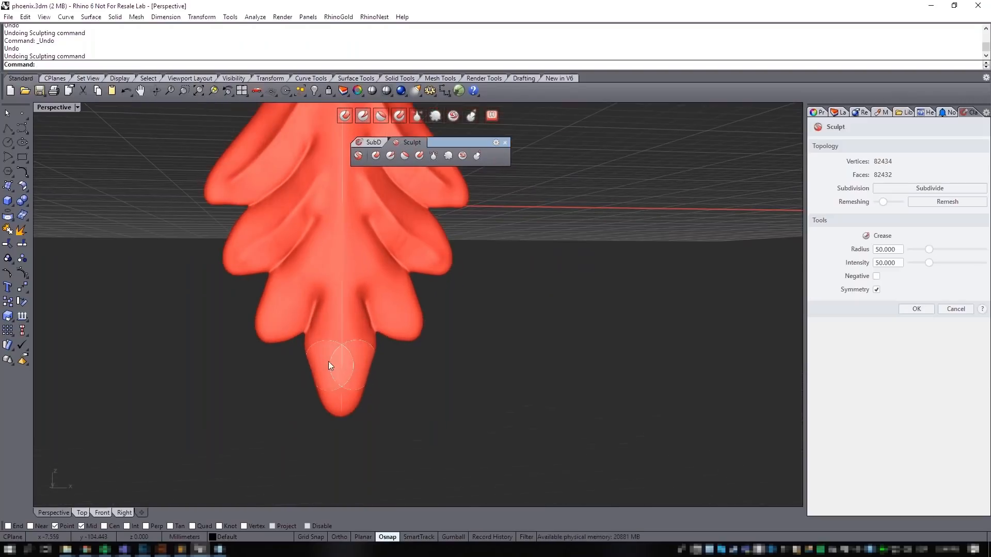
{"action": "scroll", "coordinate": [331, 330], "scroll_direction": "up", "scroll_amount": 2}
{"action": "mouse_move", "coordinate": [320, 317]}
{"action": "left_mouse_down"}
{"action": "mouse_move", "coordinate": [322, 414]}
{"action": "mouse_move", "coordinate": [318, 405]}
{"action": "left_mouse_up"}
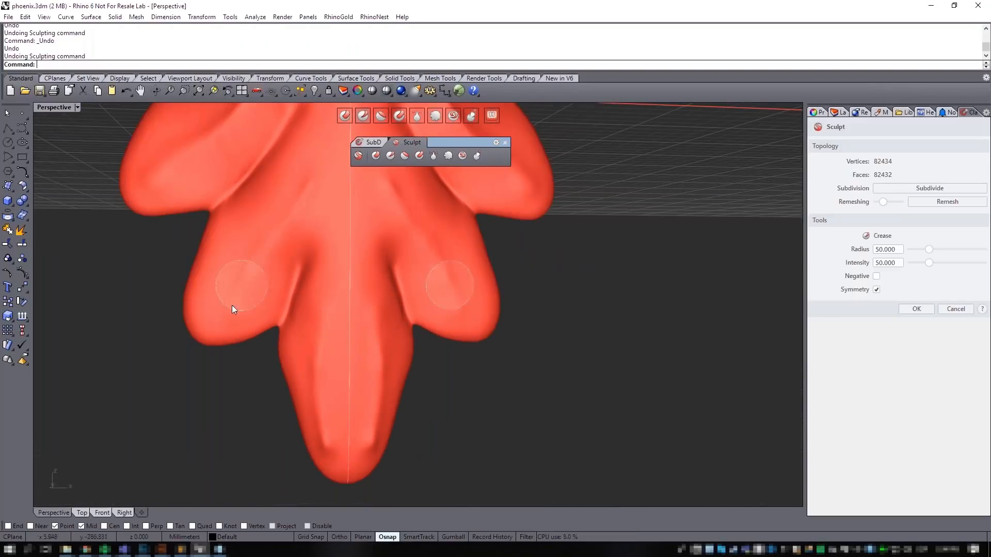
- Pinch the ridges and creases of the tail feathers with Negative off, radius 50 and intensity 50, mirrored by symmetry
{"action": "scroll", "coordinate": [269, 291], "scroll_direction": "down", "scroll_amount": 6}
{"action": "right_click_drag", "start_coordinate": [321, 333], "coordinate": [304, 424], "text": "shift"}
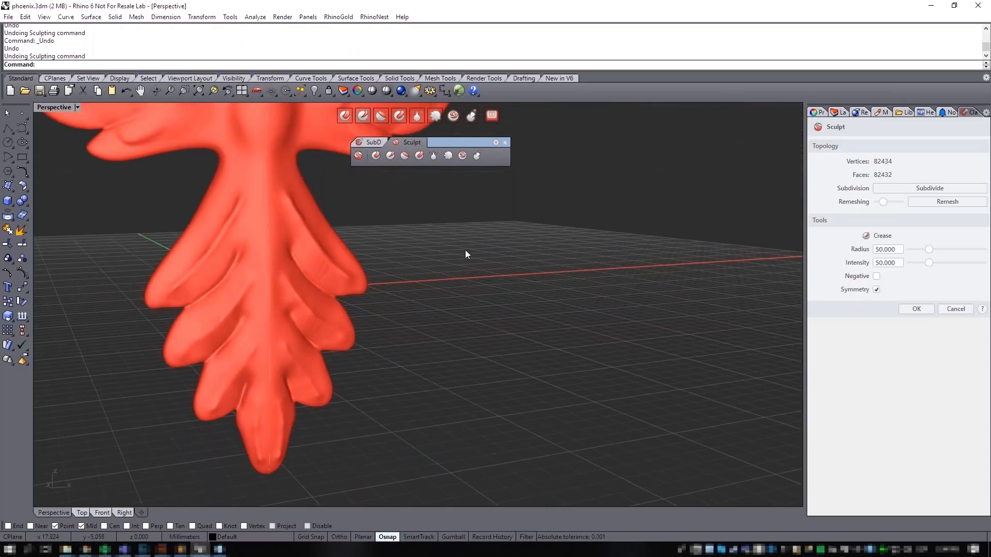
{"action": "left_click", "coordinate": [416, 117]}
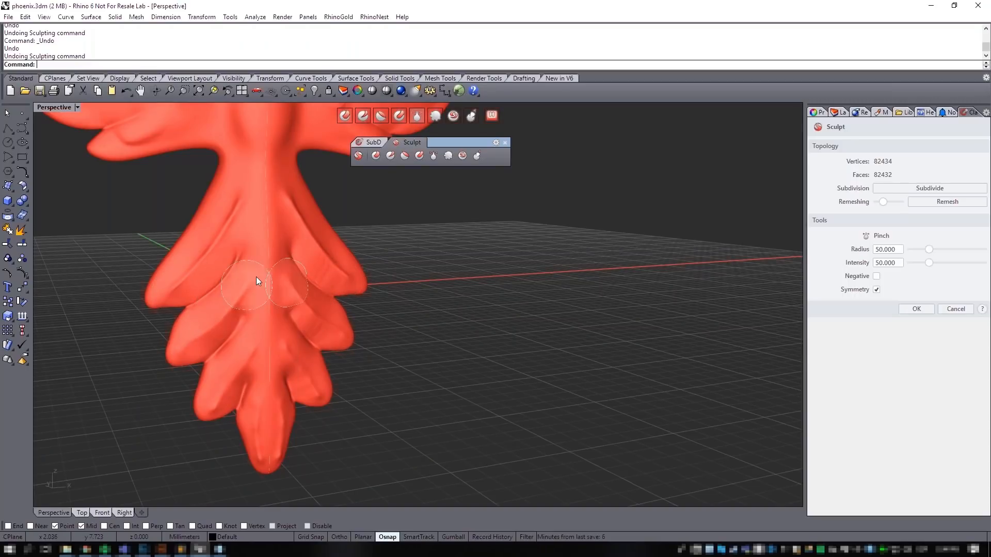
{"action": "scroll", "coordinate": [236, 336], "scroll_direction": "up", "scroll_amount": 2}
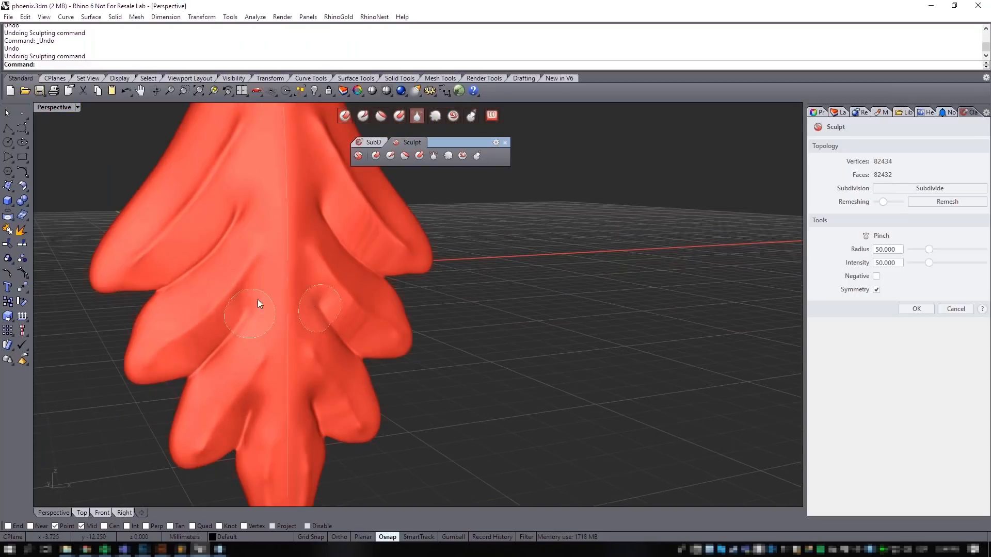
{"action": "scroll", "coordinate": [253, 343], "scroll_direction": "up", "scroll_amount": 2}
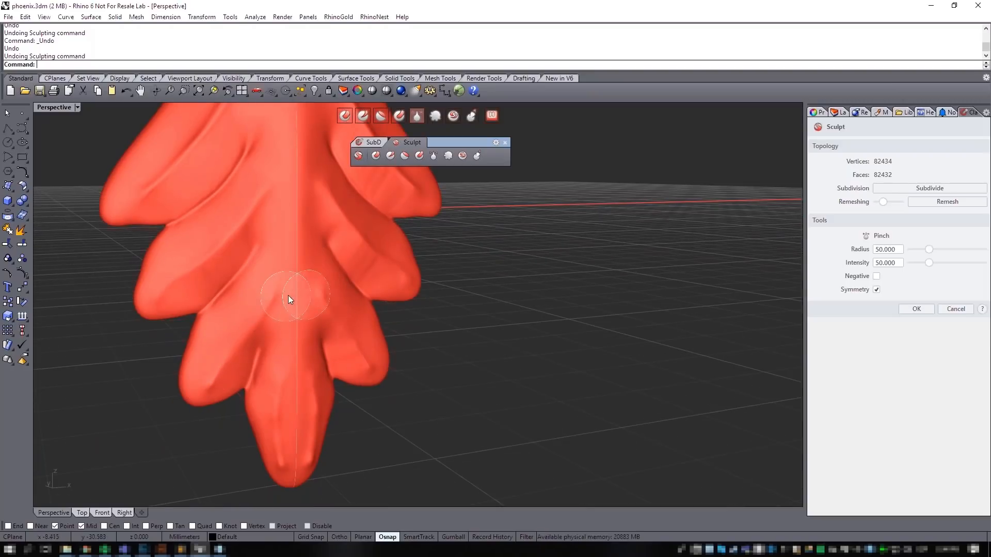
{"action": "scroll", "coordinate": [300, 379], "scroll_direction": "up", "scroll_amount": 3}
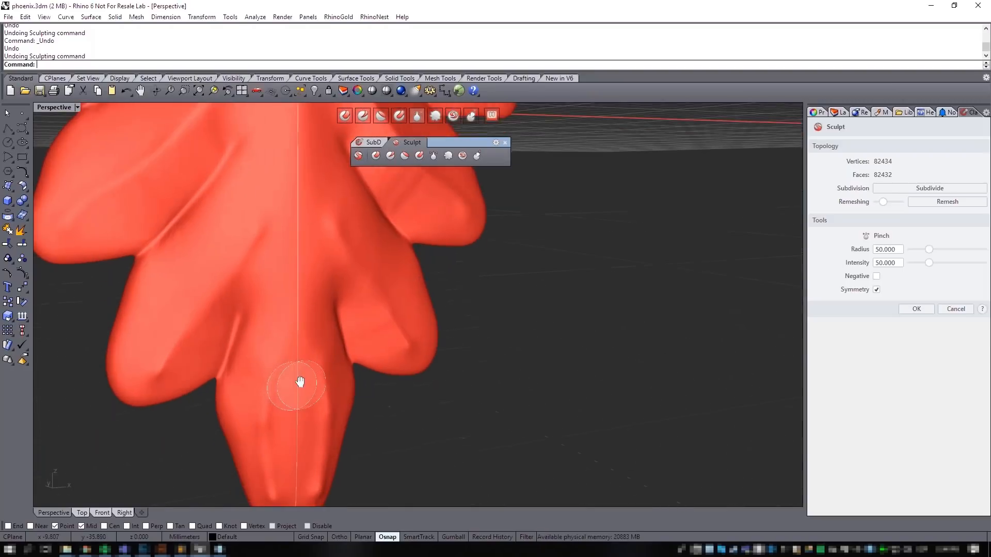
{"action": "left_click_drag", "start_coordinate": [264, 273], "coordinate": [279, 405]}
{"action": "right_click_drag", "start_coordinate": [287, 251], "coordinate": [309, 392], "text": "shift"}
{"action": "scroll", "coordinate": [305, 302], "scroll_direction": "down", "scroll_amount": 6}
{"action": "right_click_drag", "start_coordinate": [306, 302], "coordinate": [305, 377], "text": "shift"}
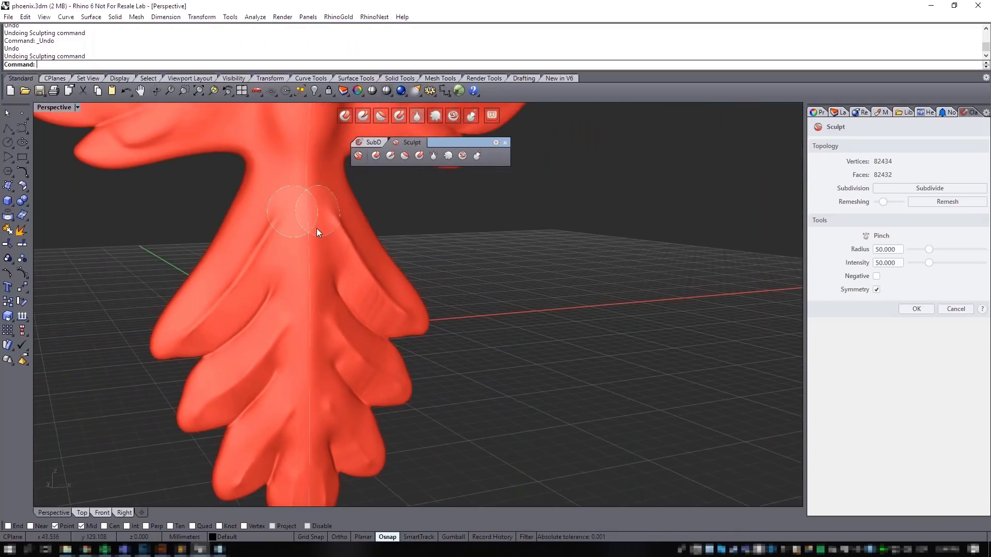
{"action": "scroll", "coordinate": [320, 239], "scroll_direction": "down", "scroll_amount": 3}
{"action": "scroll", "coordinate": [321, 244], "scroll_direction": "up", "scroll_amount": 7}
{"action": "scroll", "coordinate": [275, 328], "scroll_direction": "down", "scroll_amount": 5}
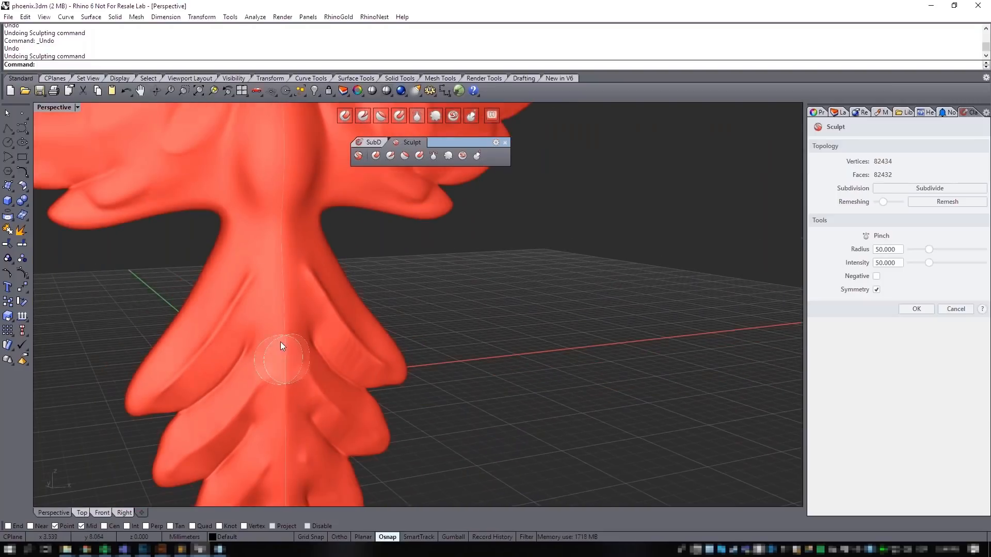
{"action": "scroll", "coordinate": [312, 306], "scroll_direction": "down", "scroll_amount": 4}
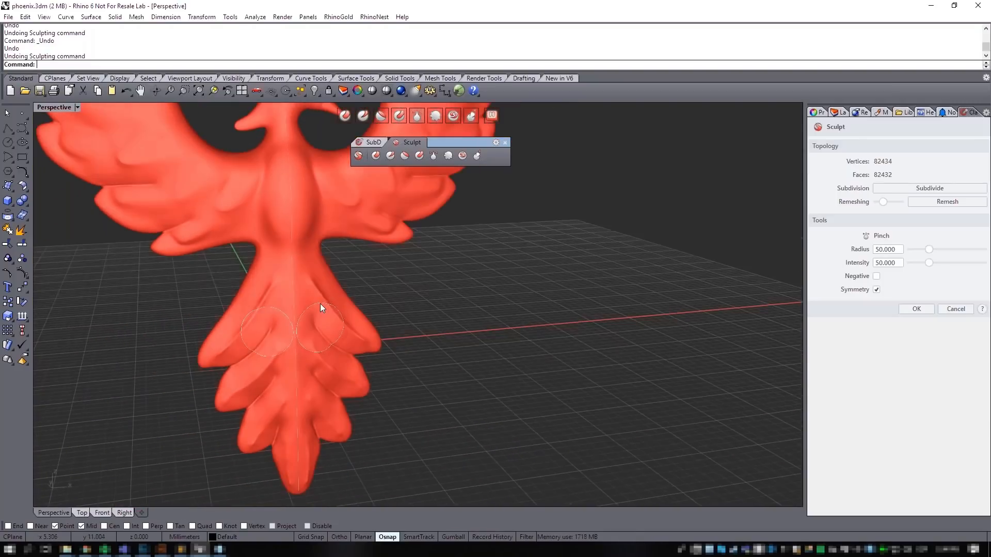
- Smooth the lower tail feathers and central tail tip with the Smooth tool at radius 50 and intensity 50, mirrored by symmetry
{"action": "left_click", "coordinate": [434, 118]}
{"action": "scroll", "coordinate": [323, 444], "scroll_direction": "up", "scroll_amount": 2}
{"action": "scroll", "coordinate": [323, 443], "scroll_direction": "up", "scroll_amount": 2}
{"action": "left_click_drag", "start_coordinate": [266, 444], "coordinate": [284, 426]}
{"action": "right_click_drag", "start_coordinate": [284, 426], "coordinate": [313, 351], "text": "shift"}
{"action": "scroll", "coordinate": [277, 368], "scroll_direction": "up", "scroll_amount": 2}
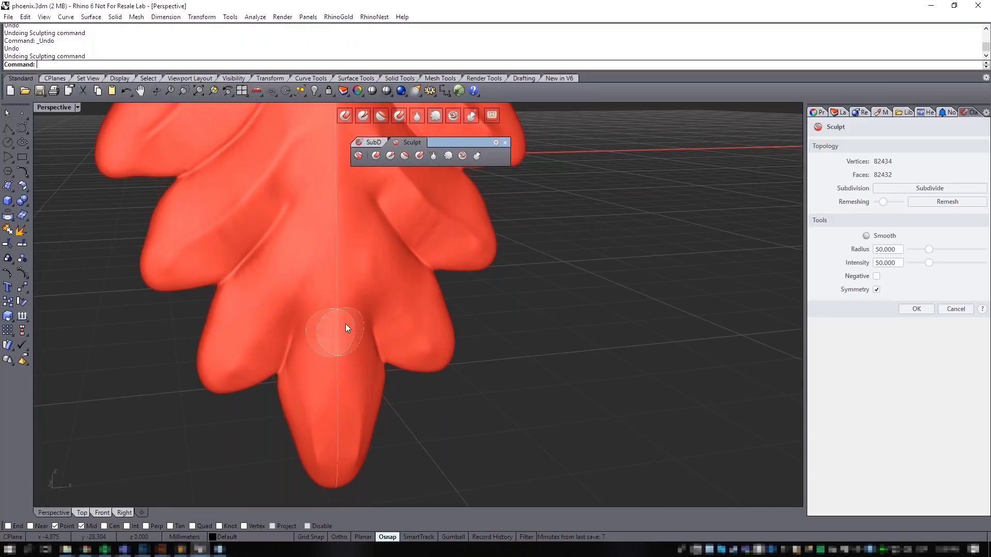
{"action": "scroll", "coordinate": [318, 322], "scroll_direction": "up", "scroll_amount": 2}
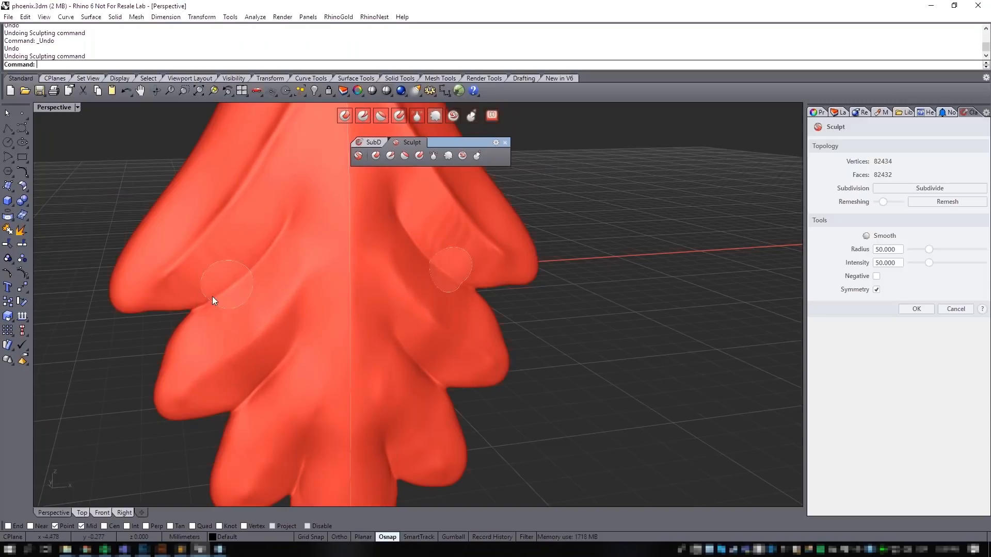
- Smooth the ridges on the upper tail feathers and blend the remaining rough areas of the tail
{"action": "right_click_drag", "start_coordinate": [307, 188], "coordinate": [293, 383], "text": "shift"}
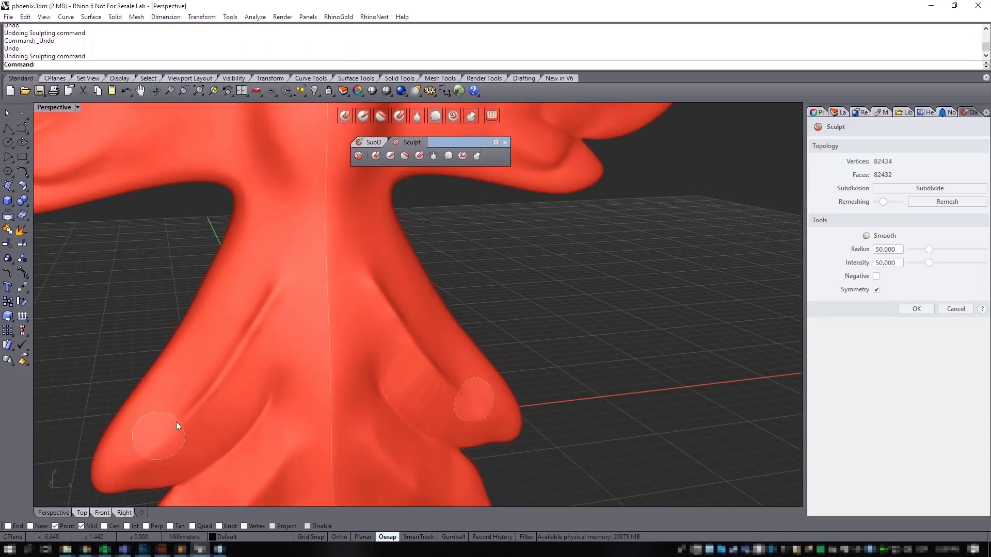
{"action": "left_click_drag", "start_coordinate": [281, 282], "coordinate": [293, 253]}
{"action": "left_click_drag", "start_coordinate": [222, 441], "coordinate": [224, 410]}
{"action": "scroll", "coordinate": [344, 207], "scroll_direction": "down", "scroll_amount": 7}
{"action": "right_click_drag", "start_coordinate": [303, 258], "coordinate": [289, 379], "text": "shift"}
{"action": "scroll", "coordinate": [330, 320], "scroll_direction": "down", "scroll_amount": 6}
{"action": "mouse_move", "coordinate": [338, 330]}
{"action": "right_mouse_down"}
{"action": "mouse_move", "coordinate": [280, 354]}
{"action": "mouse_move", "coordinate": [301, 358]}
{"action": "right_mouse_up"}
{"action": "scroll", "coordinate": [363, 408], "scroll_direction": "up", "scroll_amount": 11}
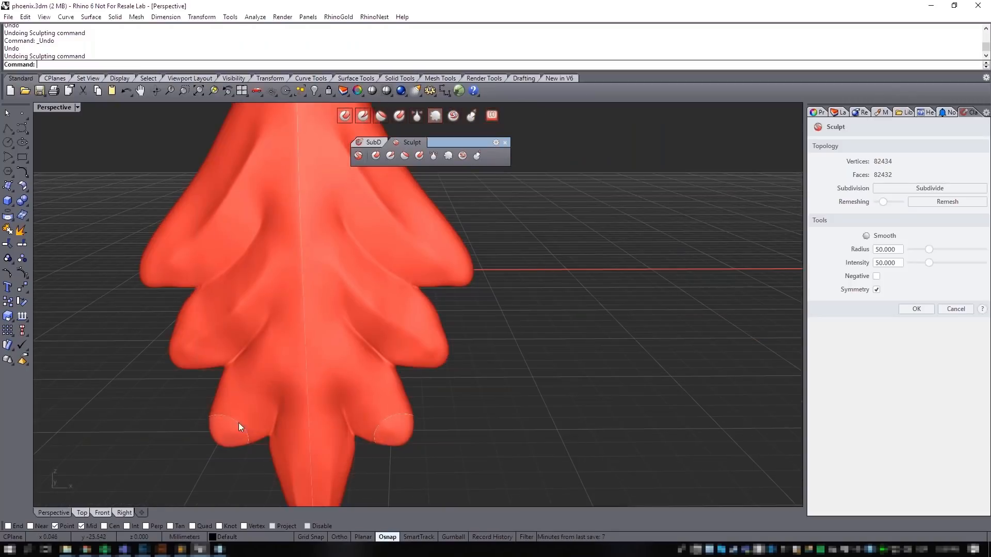
- Dent an eye into the side of the bird's head using Brush with Negative on, Symmetry off, radius 50 and intensity 50
{"action": "right_click_drag", "start_coordinate": [392, 293], "coordinate": [403, 349]}
{"action": "right_click_drag", "start_coordinate": [410, 233], "coordinate": [397, 265], "text": "shift"}
{"action": "scroll", "coordinate": [391, 282], "scroll_direction": "up", "scroll_amount": 4}
{"action": "scroll", "coordinate": [398, 242], "scroll_direction": "up", "scroll_amount": 2}
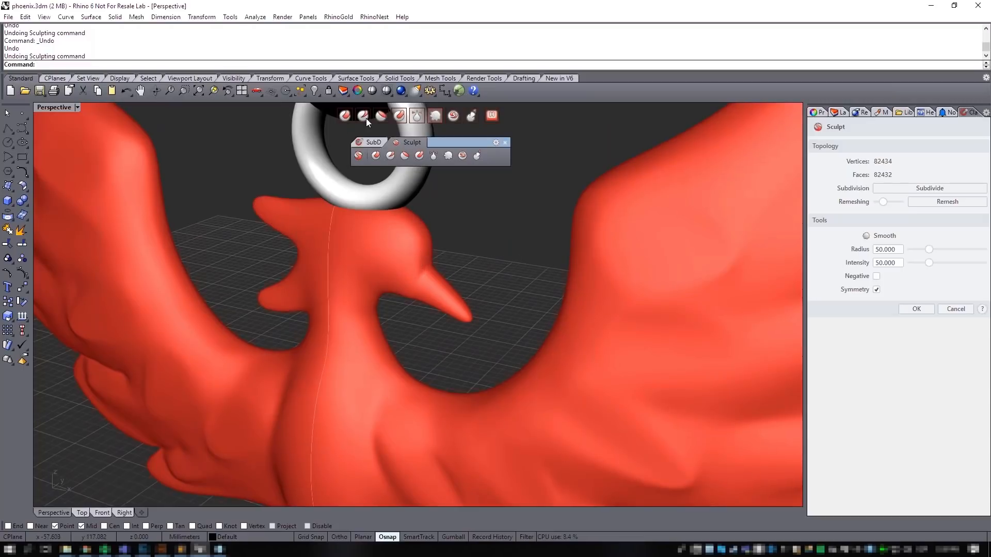
{"action": "left_click", "coordinate": [345, 115]}
{"action": "scroll", "coordinate": [394, 266], "scroll_direction": "up", "scroll_amount": 3}
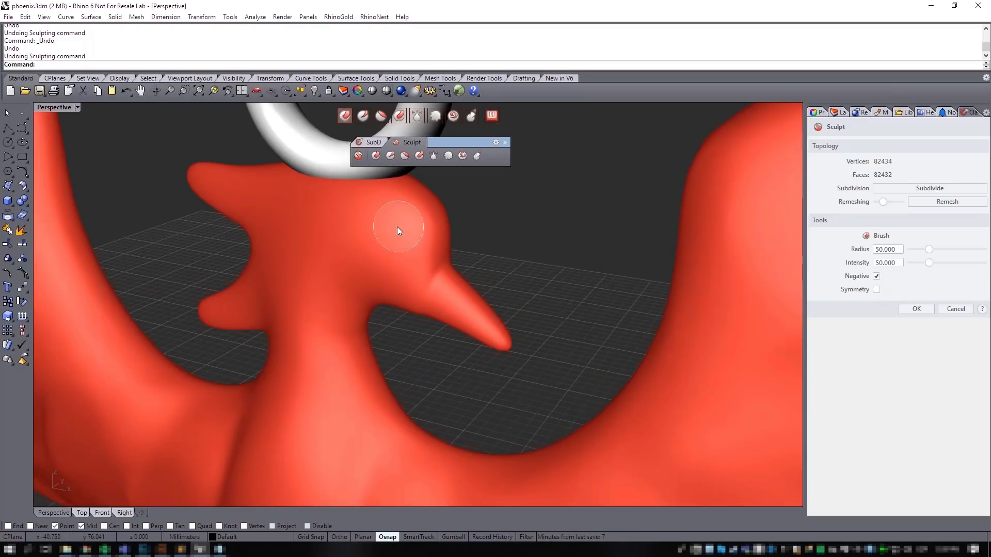
{"action": "scroll", "coordinate": [369, 240], "scroll_direction": "up", "scroll_amount": 3}
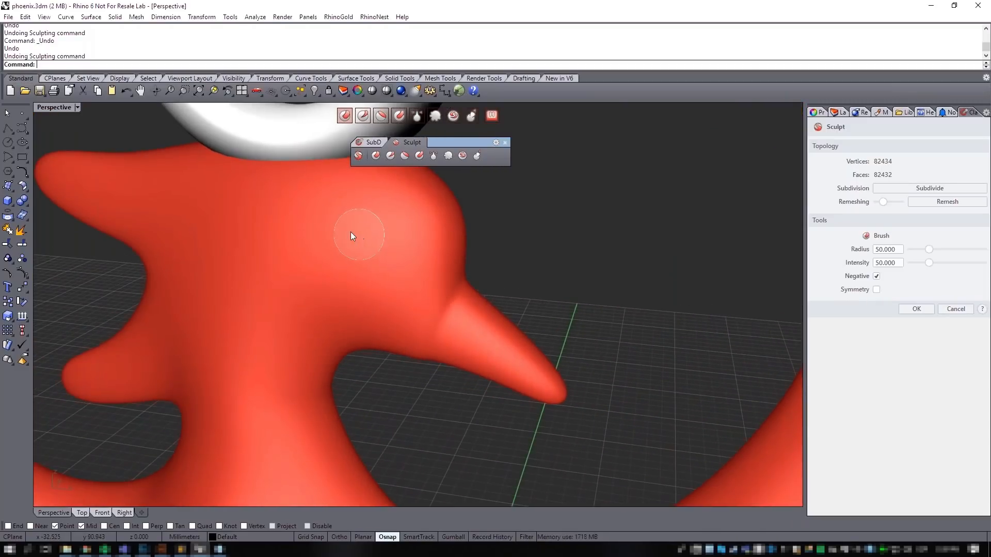
{"action": "right_click_drag", "start_coordinate": [359, 237], "coordinate": [387, 228]}
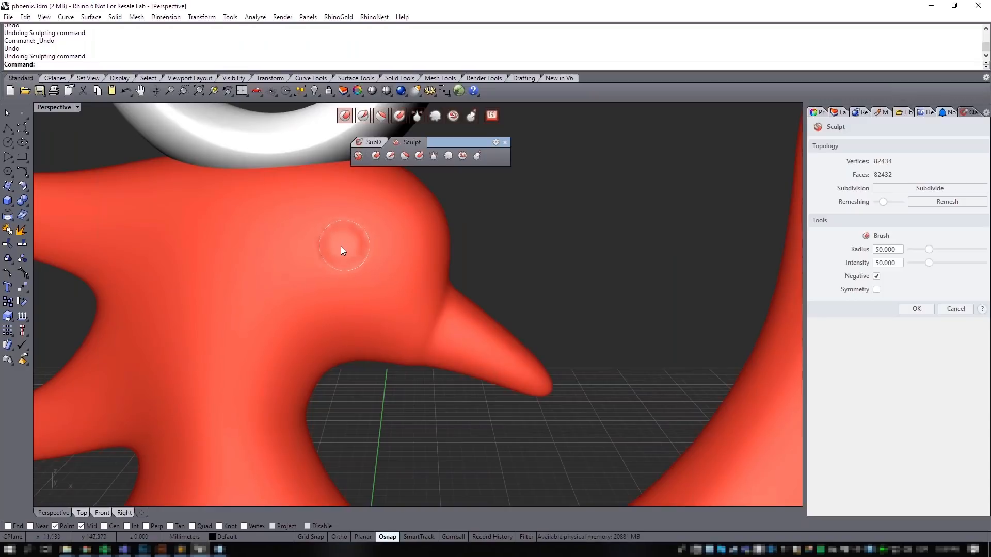
{"action": "left_click", "coordinate": [342, 240]}
{"action": "scroll", "coordinate": [372, 253], "scroll_direction": "down", "scroll_amount": 5}
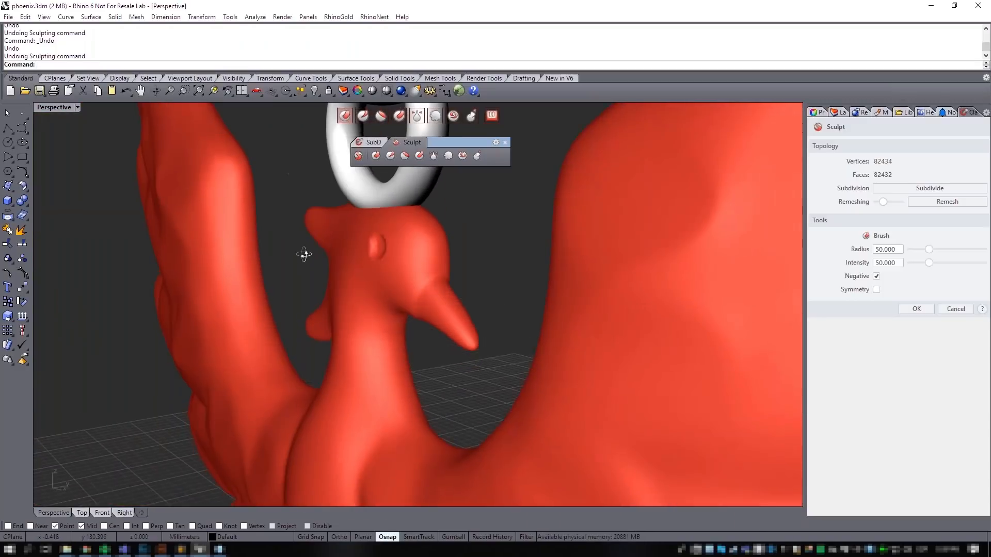
{"action": "scroll", "coordinate": [361, 258], "scroll_direction": "up", "scroll_amount": 3}
{"action": "scroll", "coordinate": [363, 256], "scroll_direction": "up", "scroll_amount": 1}
{"action": "left_click_drag", "start_coordinate": [357, 249], "coordinate": [367, 243], "text": "shift"}
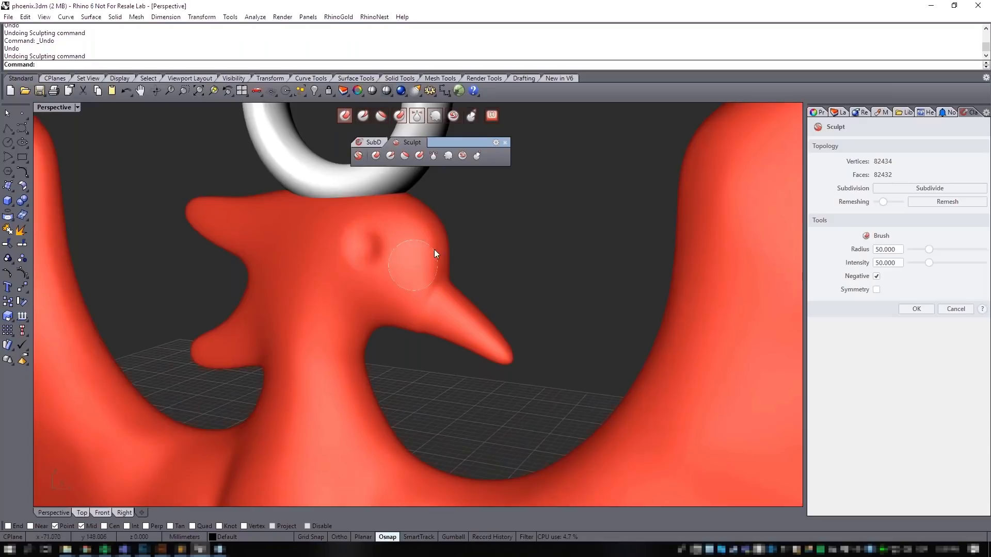
- Crease grooves into both head crest feathers with Crease, Negative and Symmetry off, radius 50 and intensity 50
{"action": "scroll", "coordinate": [447, 248], "scroll_direction": "down", "scroll_amount": 1}
{"action": "scroll", "coordinate": [447, 246], "scroll_direction": "down", "scroll_amount": 4}
{"action": "mouse_move", "coordinate": [525, 275]}
{"action": "right_mouse_down"}
{"action": "mouse_move", "coordinate": [420, 299]}
{"action": "mouse_move", "coordinate": [475, 303]}
{"action": "mouse_move", "coordinate": [396, 308]}
{"action": "right_mouse_up"}
{"action": "scroll", "coordinate": [441, 299], "scroll_direction": "up", "scroll_amount": 5}
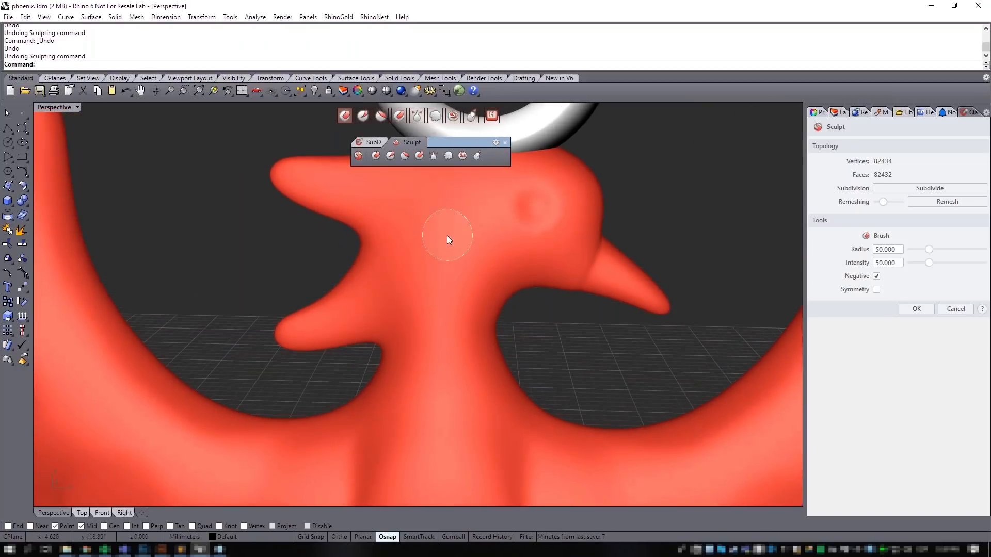
{"action": "right_click_drag", "start_coordinate": [446, 229], "coordinate": [432, 302], "text": "shift"}
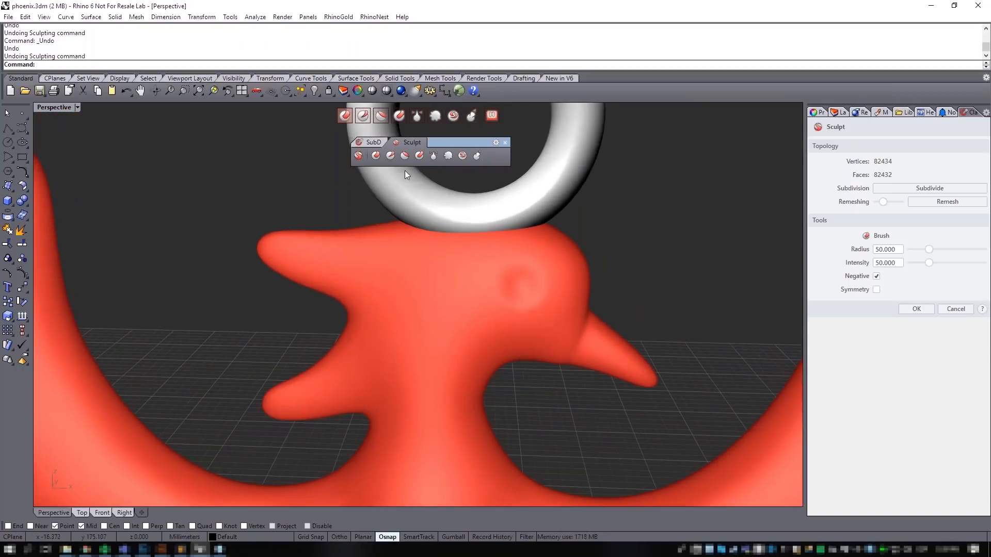
{"action": "left_click_drag", "start_coordinate": [350, 257], "coordinate": [299, 246]}
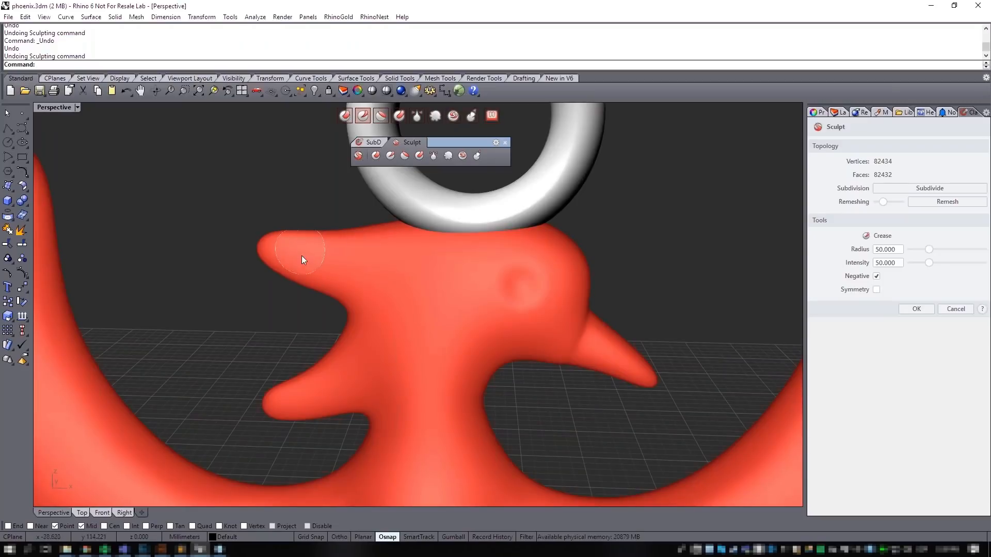
{"action": "key", "text": "ctrl+z"}
{"action": "left_click", "coordinate": [876, 276]}
{"action": "left_click_drag", "start_coordinate": [288, 250], "coordinate": [381, 270]}
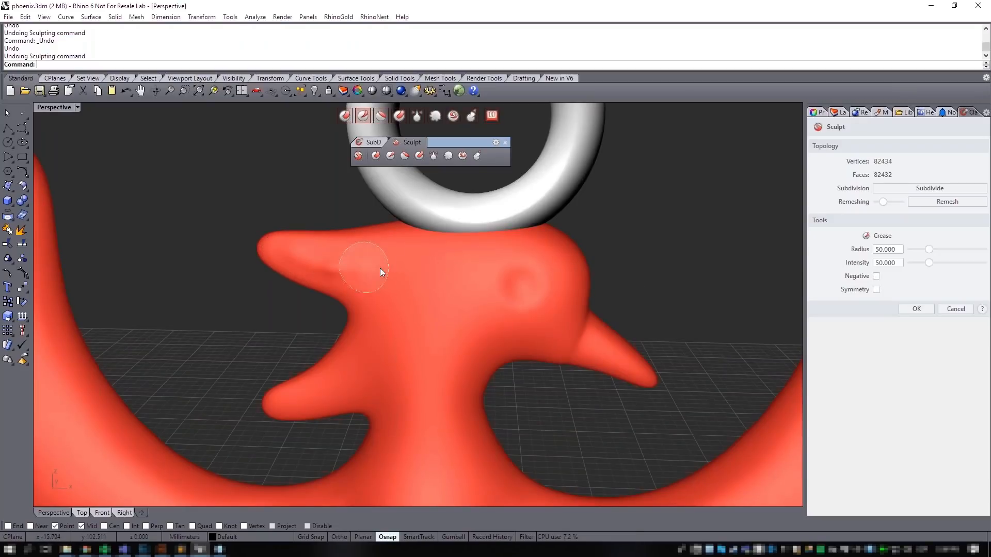
{"action": "left_click_drag", "start_coordinate": [285, 407], "coordinate": [432, 326]}
{"action": "mouse_move", "coordinate": [282, 407]}
{"action": "left_mouse_down"}
{"action": "mouse_move", "coordinate": [387, 353]}
{"action": "mouse_move", "coordinate": [425, 316]}
{"action": "left_mouse_up"}
- Examine the whole sculpted phoenix pendant from several angles, from the head and wings to the tail
{"action": "scroll", "coordinate": [427, 320], "scroll_direction": "down", "scroll_amount": 4}
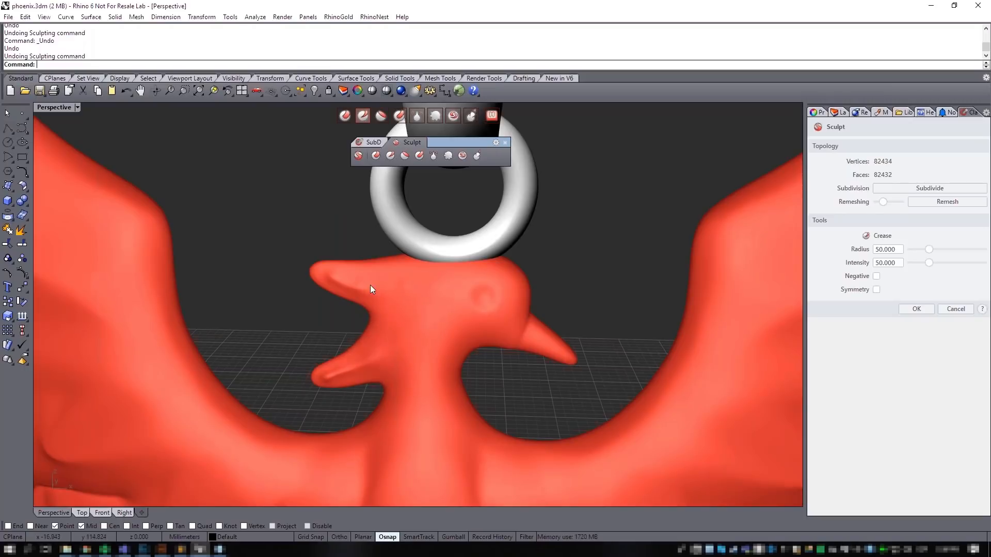
{"action": "scroll", "coordinate": [431, 374], "scroll_direction": "down", "scroll_amount": 8}
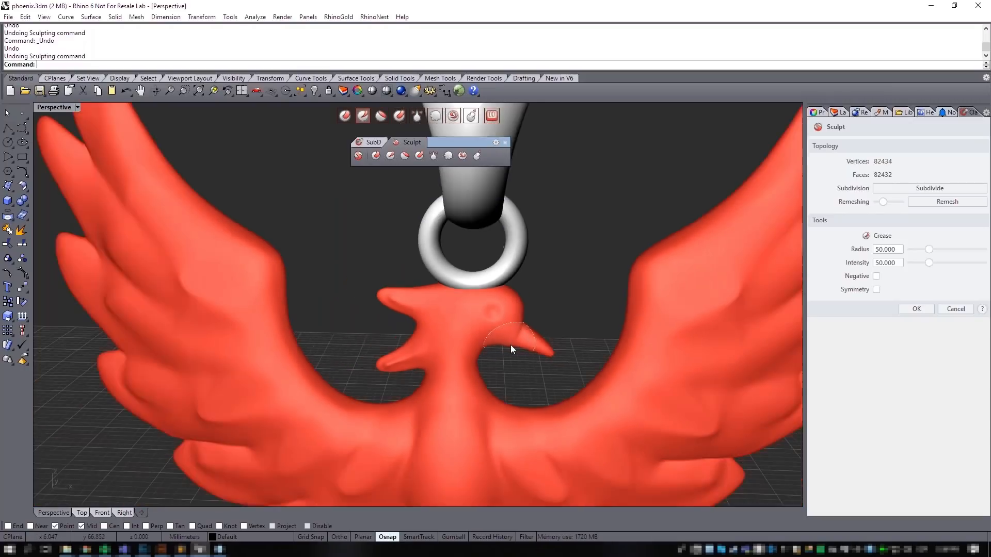
{"action": "scroll", "coordinate": [441, 308], "scroll_direction": "up", "scroll_amount": 3}
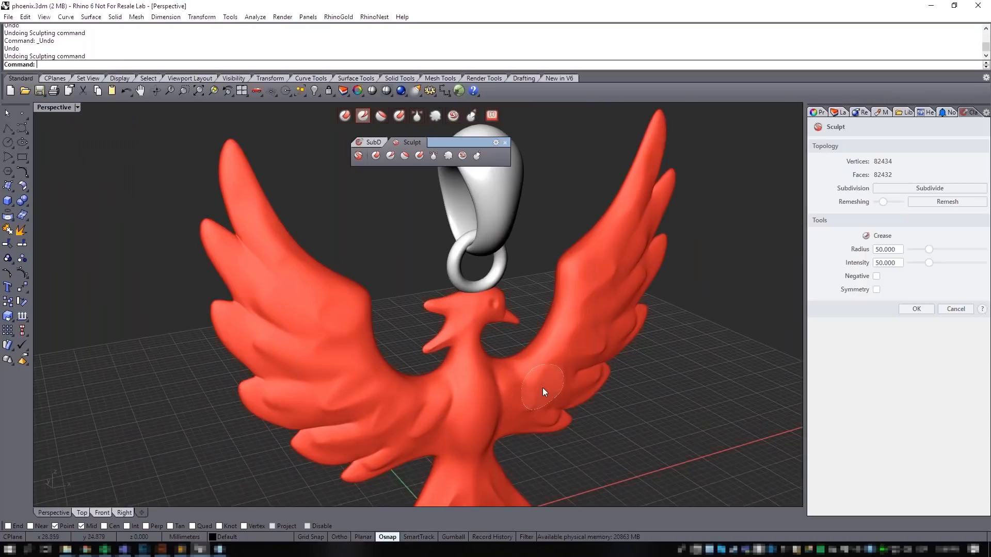
{"action": "right_click_drag", "start_coordinate": [543, 388], "coordinate": [455, 367]}
{"action": "scroll", "coordinate": [544, 367], "scroll_direction": "down", "scroll_amount": 5}
{"action": "right_click_drag", "start_coordinate": [543, 367], "coordinate": [496, 349]}
{"action": "scroll", "coordinate": [480, 335], "scroll_direction": "up", "scroll_amount": 3}
{"action": "scroll", "coordinate": [508, 336], "scroll_direction": "down", "scroll_amount": 5}
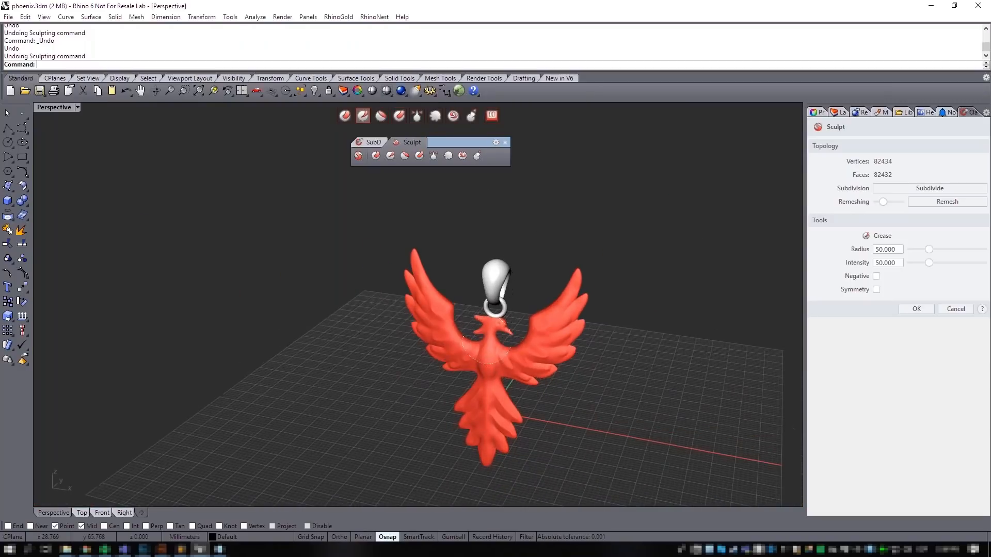
{"action": "scroll", "coordinate": [497, 349], "scroll_direction": "up", "scroll_amount": 4}
{"action": "scroll", "coordinate": [497, 439], "scroll_direction": "up", "scroll_amount": 6}
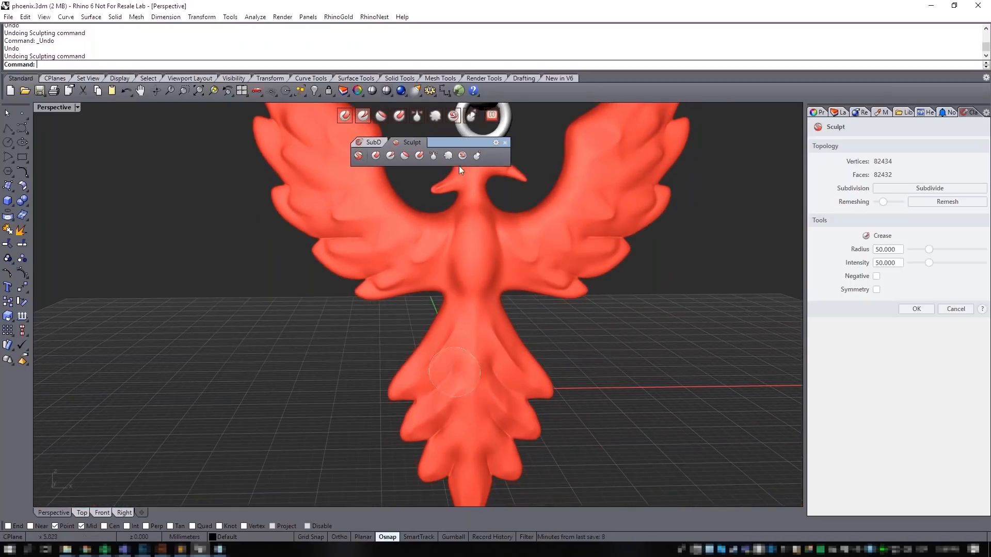
- Switch to the Smooth tool, finish the sculpting session and keep the original object
{"action": "left_click", "coordinate": [435, 115]}
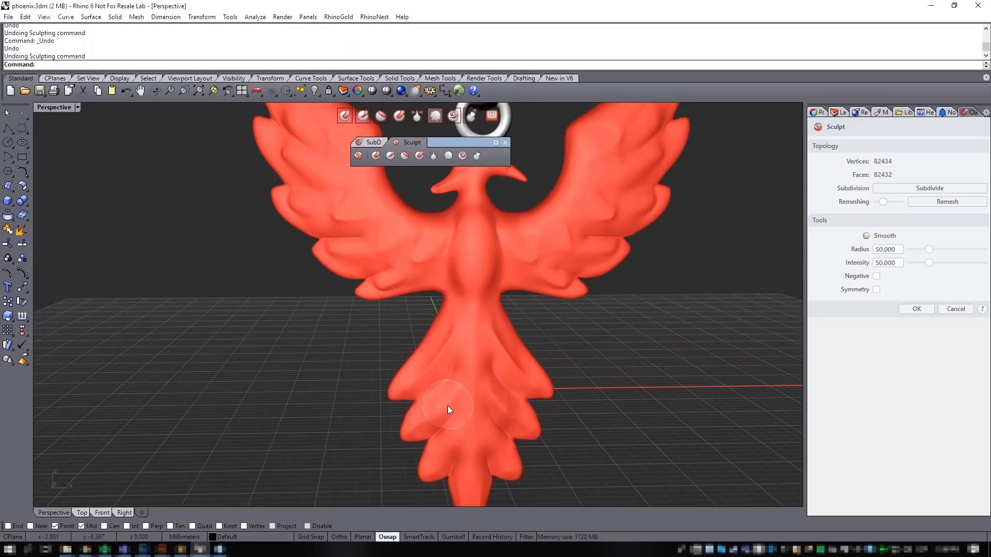
{"action": "scroll", "coordinate": [565, 376], "scroll_direction": "down", "scroll_amount": 5}
{"action": "right_click_drag", "start_coordinate": [564, 376], "coordinate": [543, 410]}
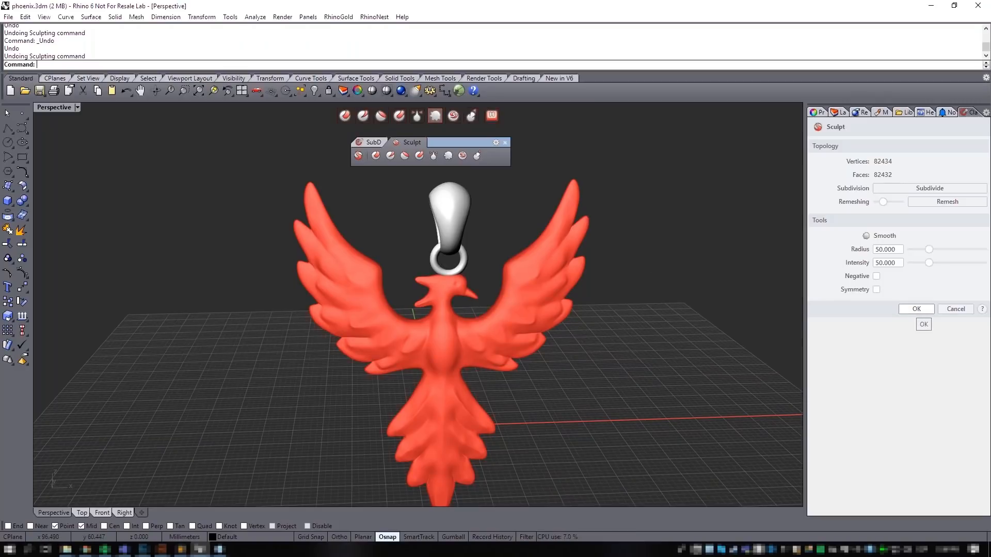
{"action": "left_click", "coordinate": [916, 309]}
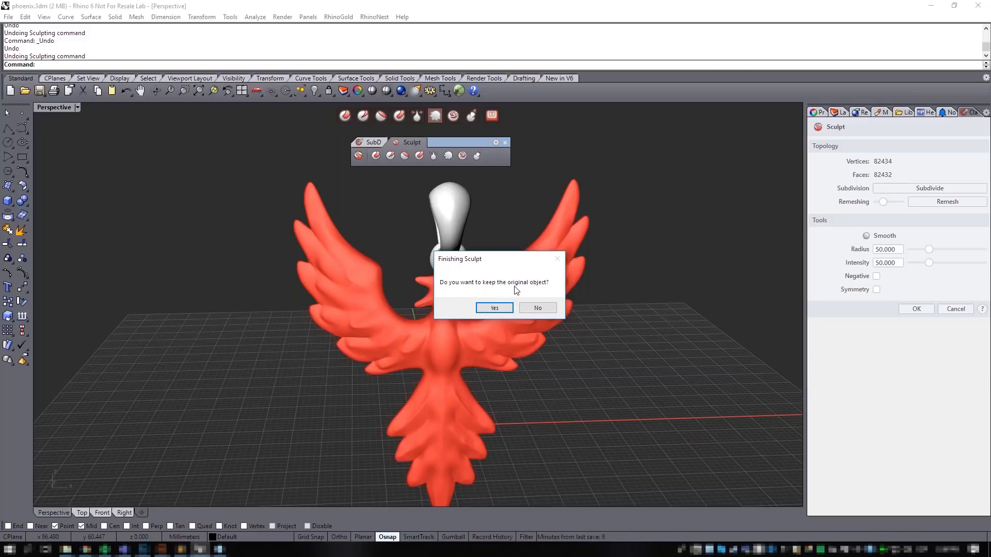
{"action": "left_click", "coordinate": [494, 308]}
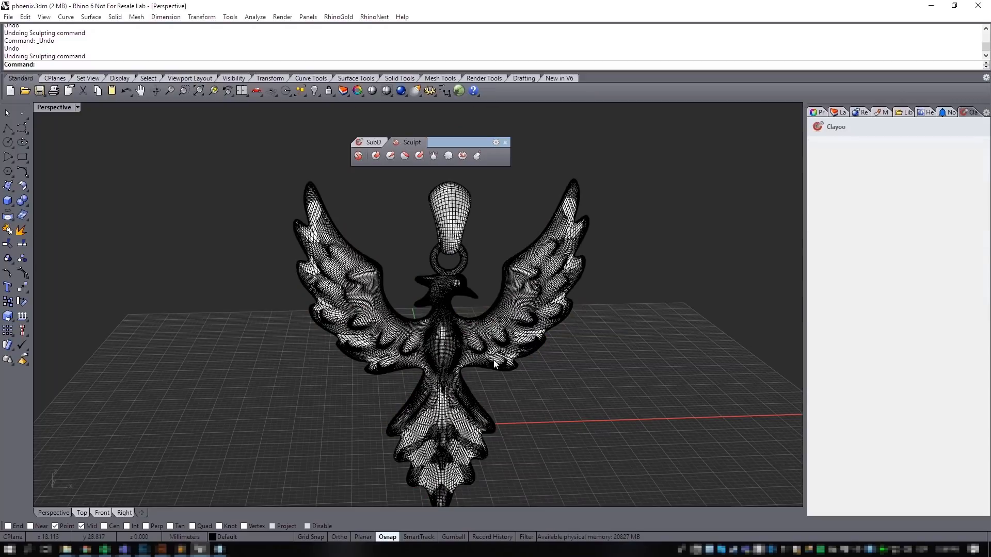
- Move the sculpted phoenix sideways out of the original so the two birds stand side by side
{"action": "left_click", "coordinate": [457, 322]}
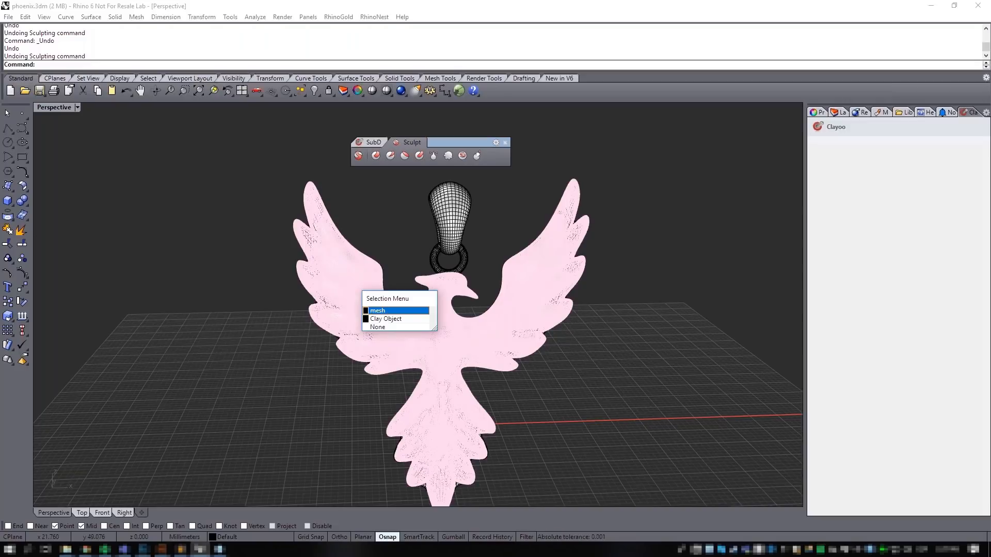
{"action": "left_click", "coordinate": [392, 318]}
{"action": "left_click_drag", "start_coordinate": [469, 333], "coordinate": [692, 333], "text": "shift"}
{"action": "right_click_drag", "start_coordinate": [562, 419], "coordinate": [440, 420], "text": "shift"}
{"action": "left_click", "coordinate": [407, 372]}
- Copy the ring and bail and place the duplicate above the sculpted phoenix's head
{"action": "scroll", "coordinate": [368, 321], "scroll_direction": "up", "scroll_amount": 4}
{"action": "left_click_drag", "start_coordinate": [341, 270], "coordinate": [303, 207]}
{"action": "key", "text": "ctrl+c"}
{"action": "key", "text": "ctrl+v"}
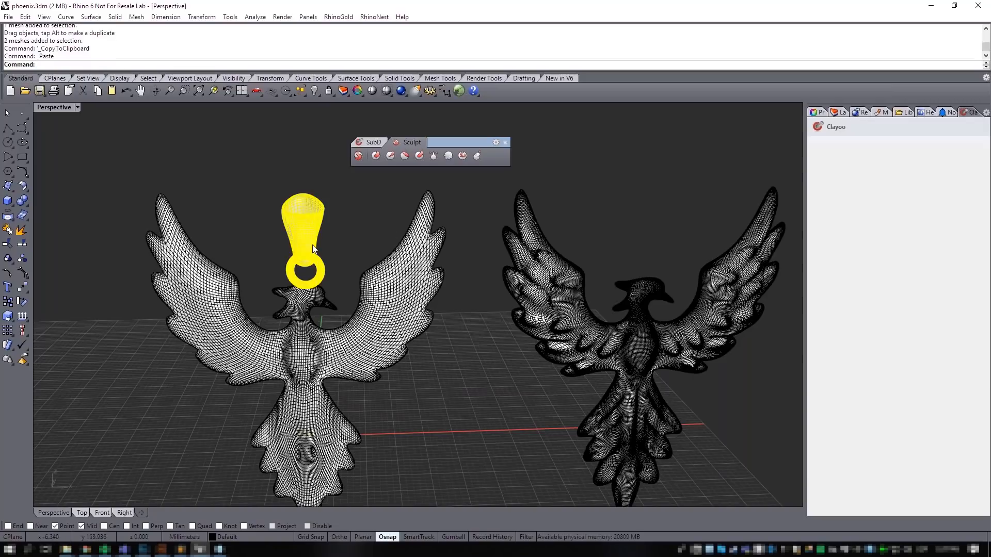
{"action": "left_click_drag", "start_coordinate": [313, 248], "coordinate": [672, 243], "text": "shift"}
- Fine-tune the copied ring and bail's position over the sculpted bird in the Front view, and return to Perspective
{"action": "left_click", "coordinate": [102, 513]}
{"action": "scroll", "coordinate": [413, 384], "scroll_direction": "down", "scroll_amount": 3}
{"action": "scroll", "coordinate": [478, 340], "scroll_direction": "up", "scroll_amount": 2}
{"action": "right_click_drag", "start_coordinate": [545, 348], "coordinate": [594, 342]}
{"action": "left_click_drag", "start_coordinate": [549, 315], "coordinate": [554, 313], "text": "shift"}
{"action": "left_click", "coordinate": [587, 316]}
{"action": "scroll", "coordinate": [587, 329], "scroll_direction": "down", "scroll_amount": 10}
{"action": "left_click", "coordinate": [57, 514]}
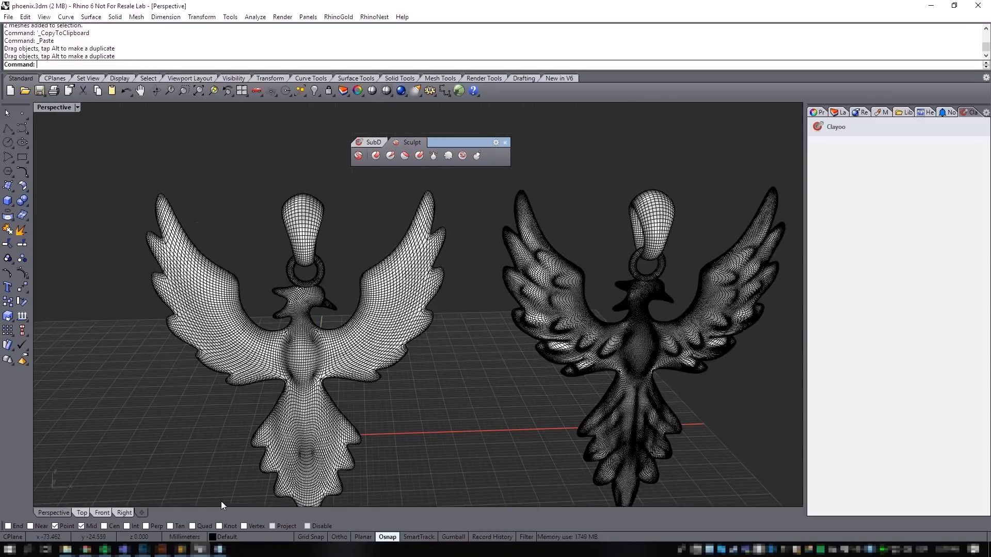
- Set the Perspective view to Rendered display and frame both pendants
{"action": "left_click", "coordinate": [59, 108]}
{"action": "left_click", "coordinate": [73, 157]}
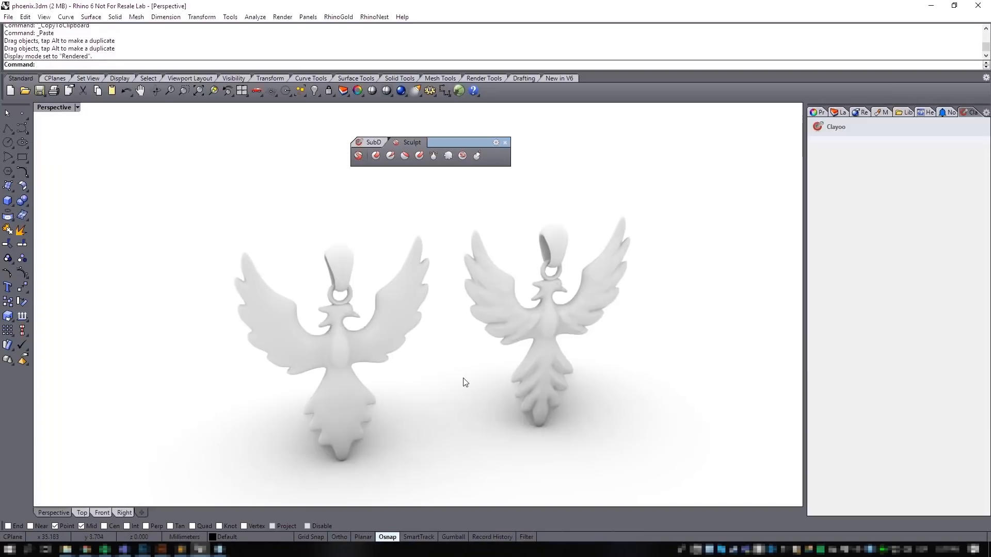
{"action": "right_click_drag", "start_coordinate": [459, 375], "coordinate": [464, 381]}
{"action": "scroll", "coordinate": [516, 387], "scroll_direction": "up", "scroll_amount": 2}
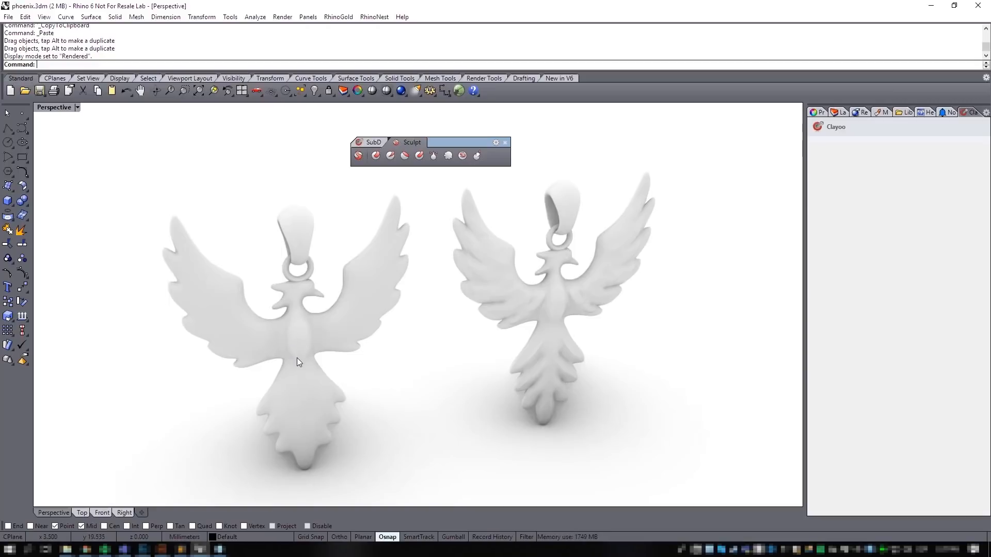
{"action": "left_click", "coordinate": [316, 341]}
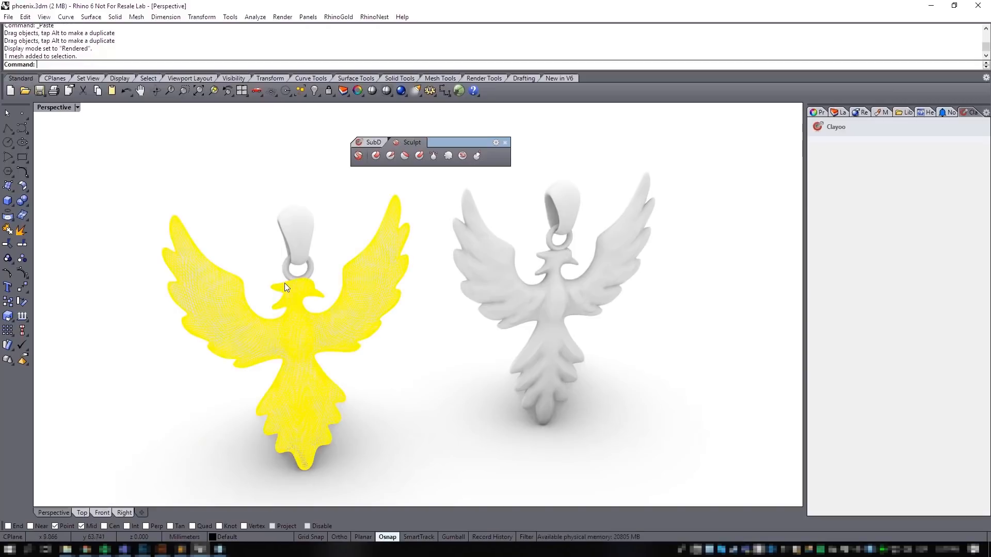
{"action": "left_click", "coordinate": [372, 144]}
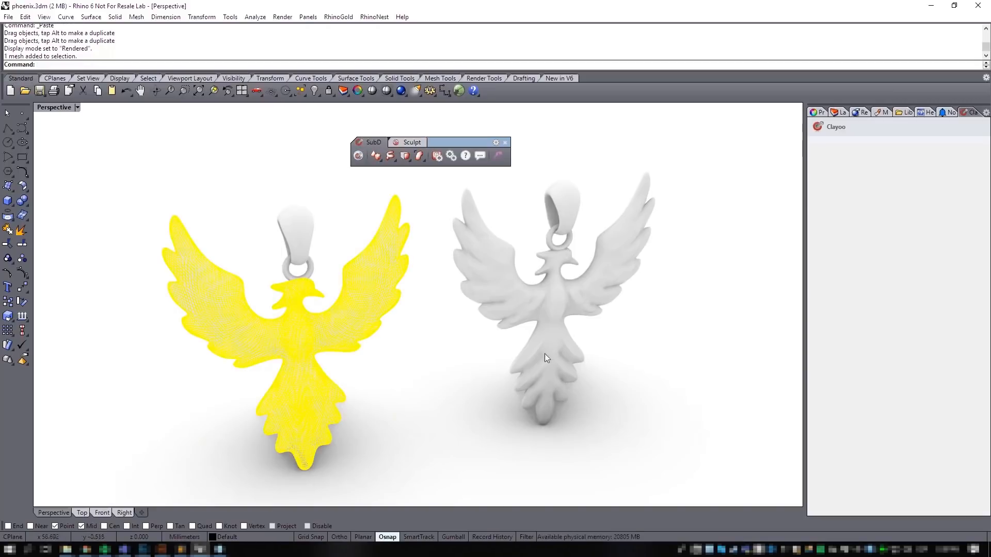
{"action": "left_click", "coordinate": [560, 332]}
{"action": "left_click", "coordinate": [665, 325]}
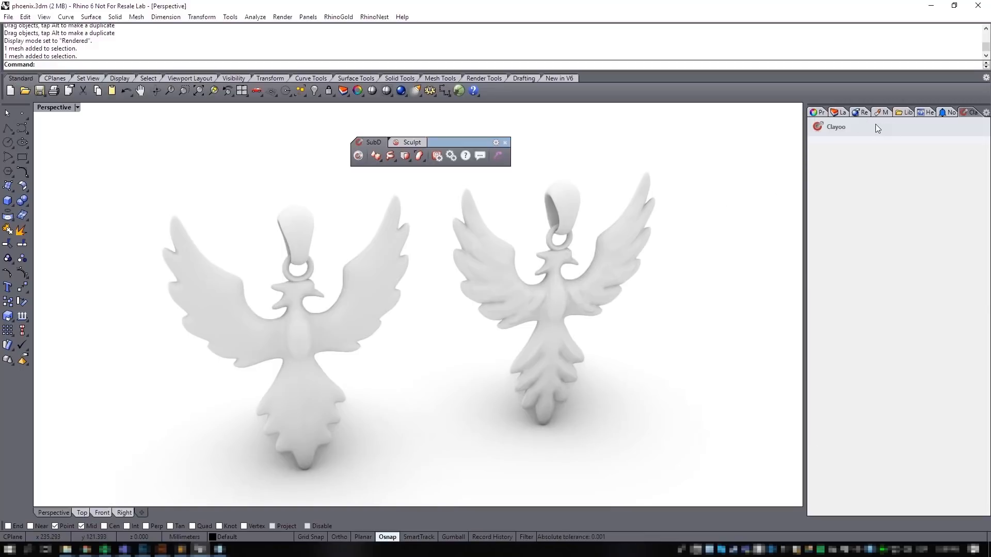
- Add a new Metal material to the model
{"action": "left_click", "coordinate": [862, 113]}
{"action": "left_click", "coordinate": [882, 112]}
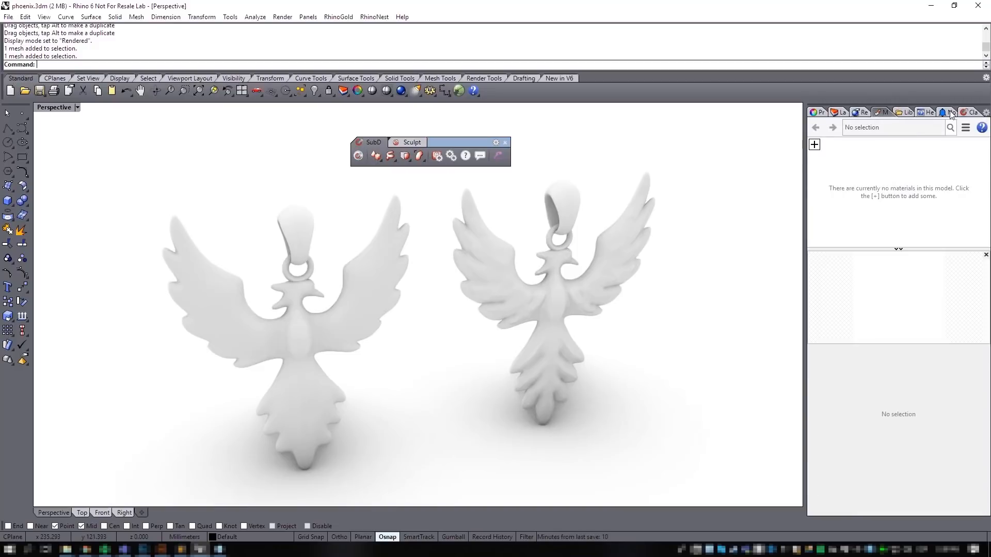
{"action": "left_click", "coordinate": [904, 113]}
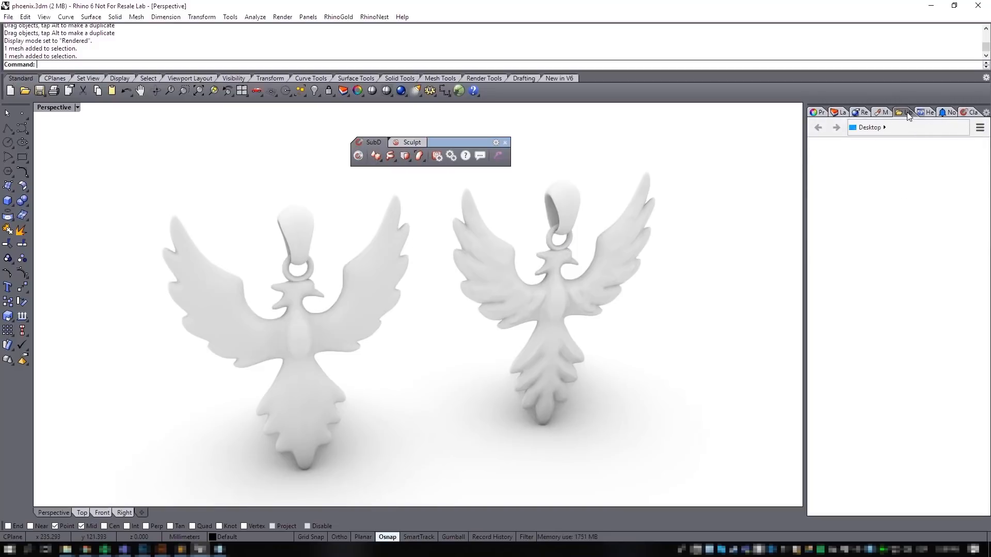
{"action": "left_click", "coordinate": [880, 114]}
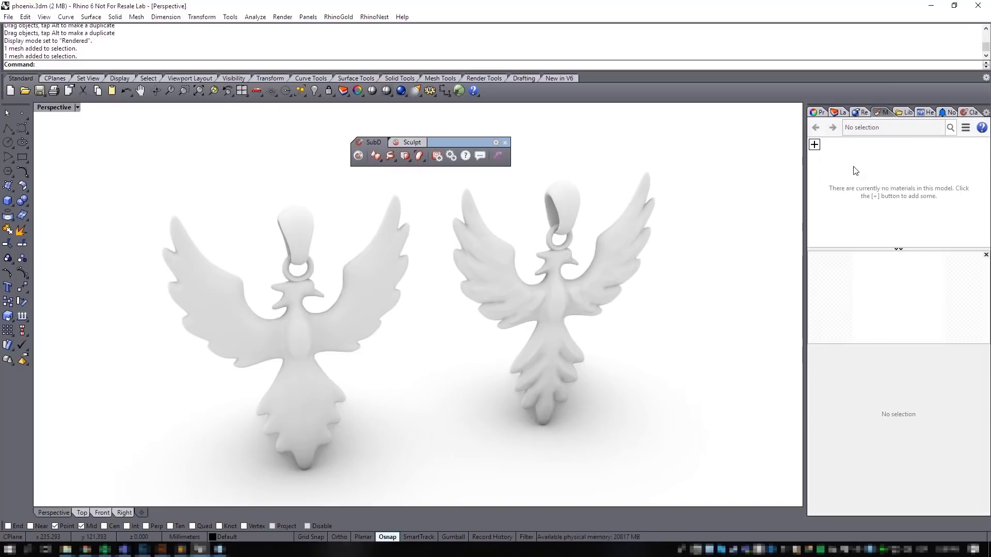
{"action": "left_click", "coordinate": [814, 144]}
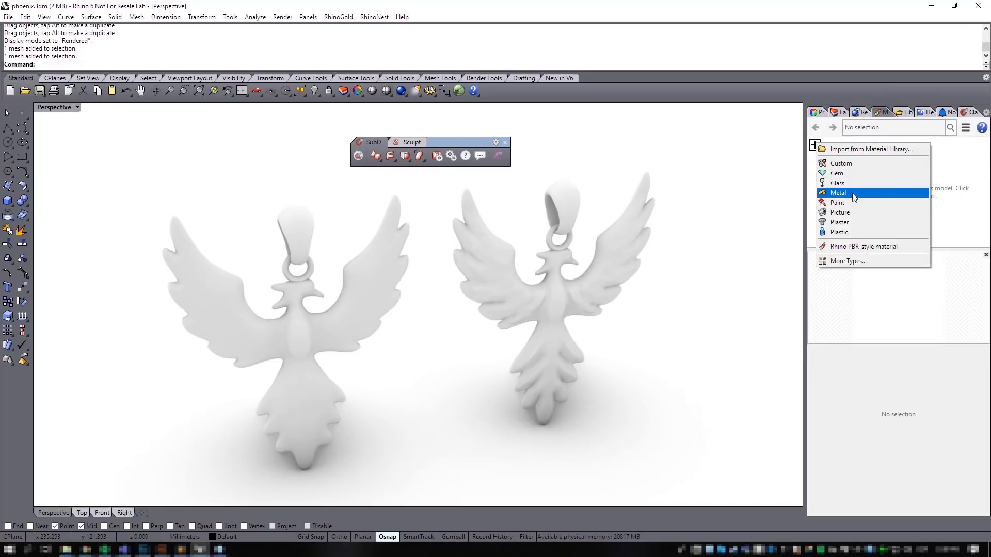
{"action": "left_click", "coordinate": [869, 194]}
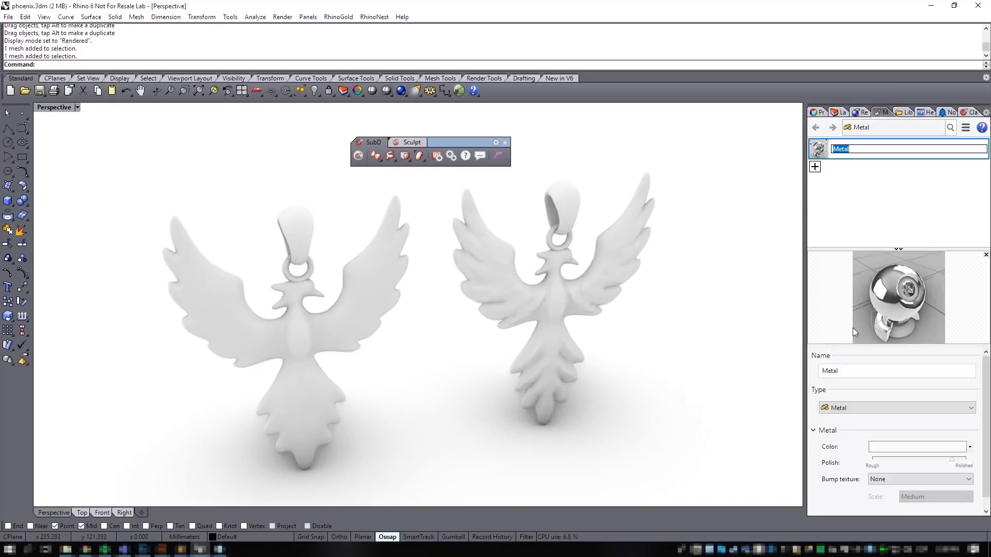
- Assign the Metal material to the sculpted and the original bird meshes
{"action": "left_click_drag", "start_coordinate": [906, 306], "coordinate": [559, 311]}
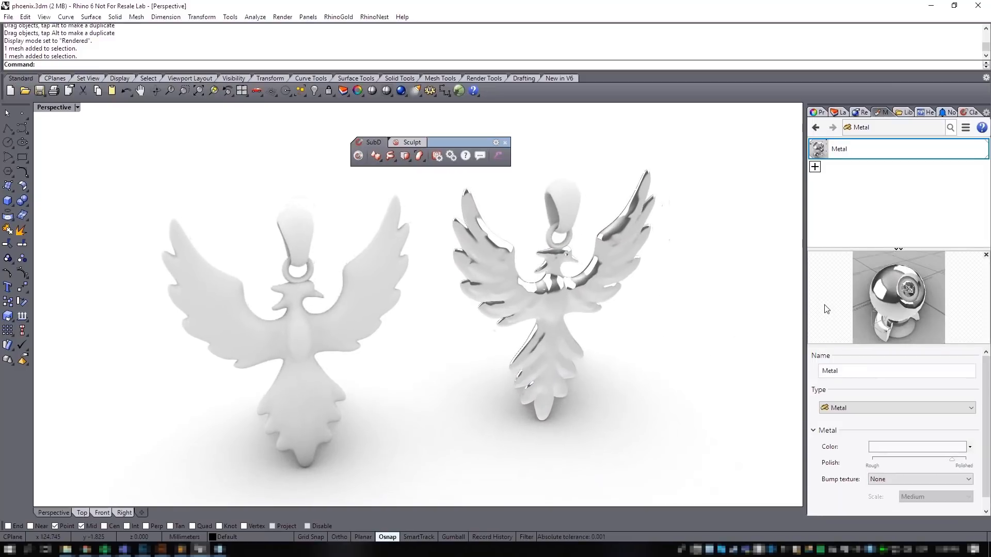
{"action": "left_click_drag", "start_coordinate": [882, 303], "coordinate": [361, 329]}
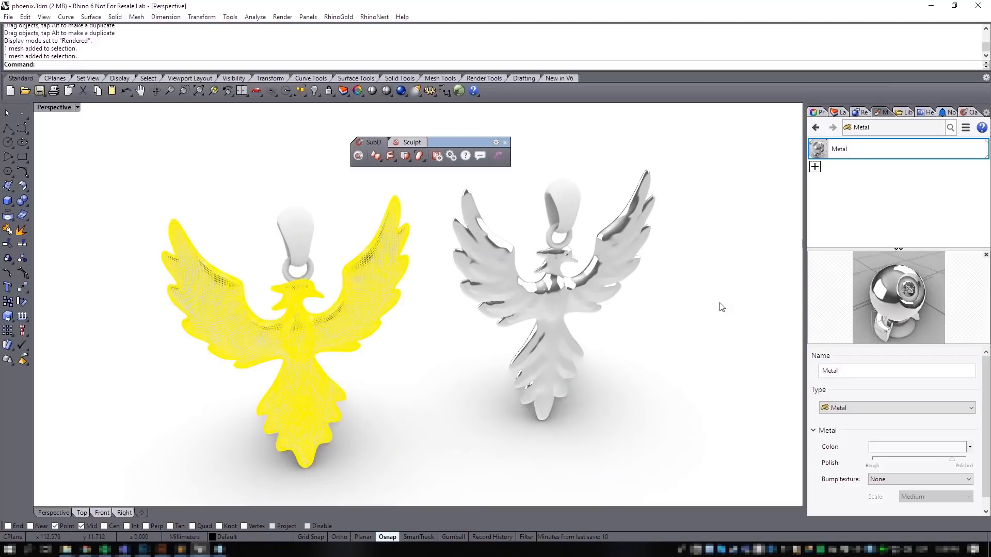
{"action": "left_click_drag", "start_coordinate": [907, 297], "coordinate": [306, 271]}
- Assign the Metal material to the rings and bails of both pendants and clear the selection
{"action": "left_click_drag", "start_coordinate": [243, 171], "coordinate": [658, 330]}
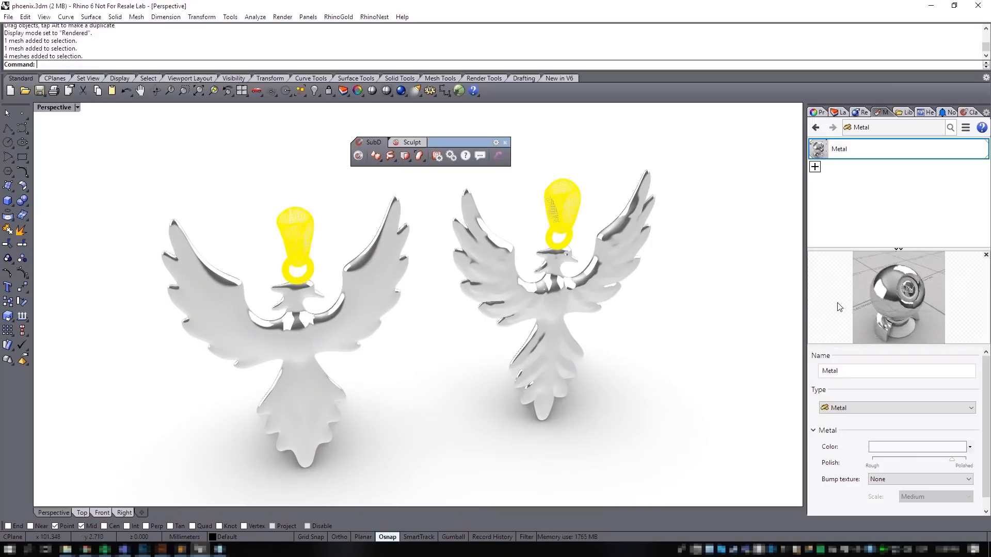
{"action": "left_click_drag", "start_coordinate": [893, 304], "coordinate": [571, 242]}
{"action": "left_click_drag", "start_coordinate": [761, 341], "coordinate": [249, 181]}
{"action": "right_click", "coordinate": [826, 148]}
{"action": "left_click", "coordinate": [888, 153]}
{"action": "left_click", "coordinate": [682, 296]}
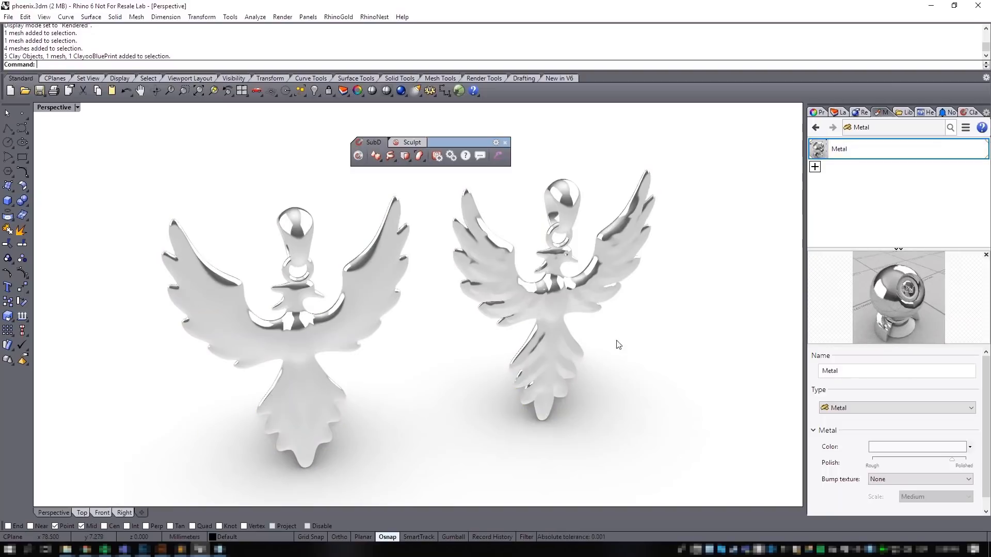
- Compare the two metal pendants, inspect their mesh wires in Shaded display, and return the view to Rendered
{"action": "right_click_drag", "start_coordinate": [659, 387], "coordinate": [336, 345]}
{"action": "scroll", "coordinate": [568, 343], "scroll_direction": "up", "scroll_amount": 3}
{"action": "scroll", "coordinate": [568, 346], "scroll_direction": "down", "scroll_amount": 3}
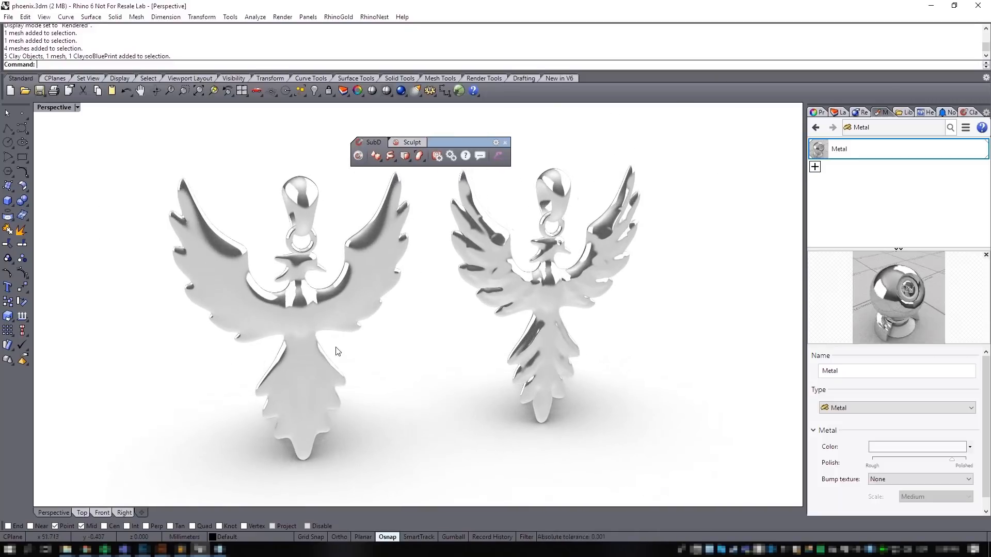
{"action": "left_click", "coordinate": [69, 110]}
{"action": "left_click", "coordinate": [69, 142]}
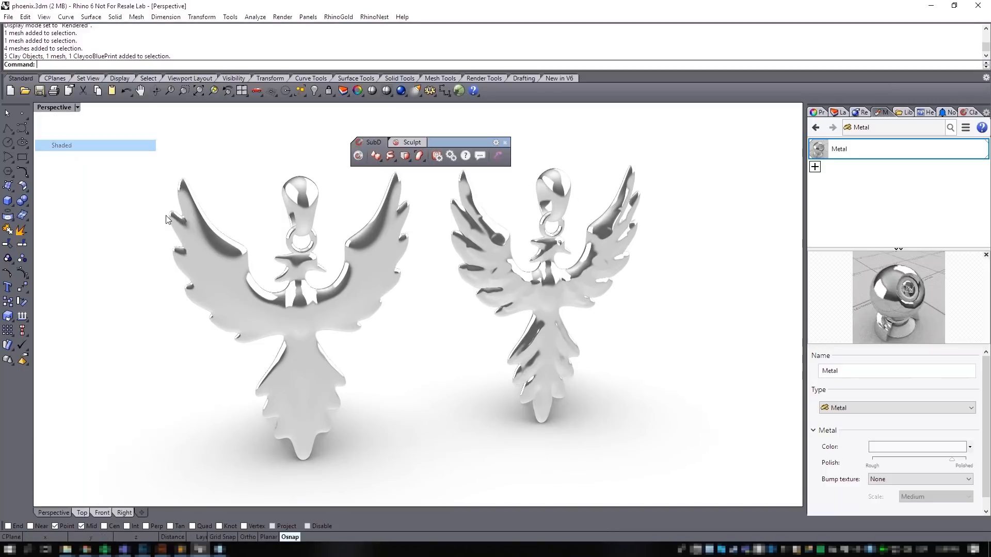
{"action": "scroll", "coordinate": [521, 318], "scroll_direction": "up", "scroll_amount": 3}
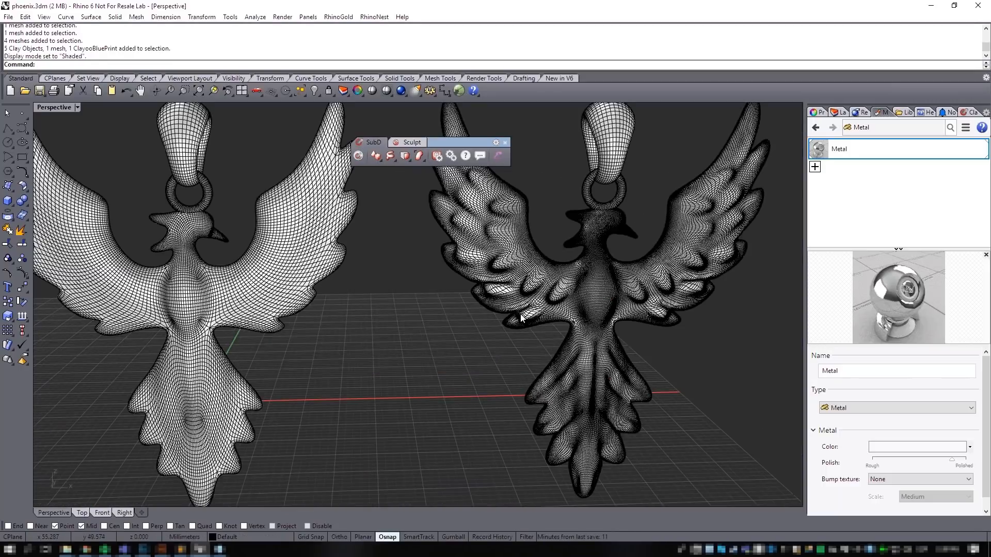
{"action": "scroll", "coordinate": [544, 325], "scroll_direction": "down", "scroll_amount": 5}
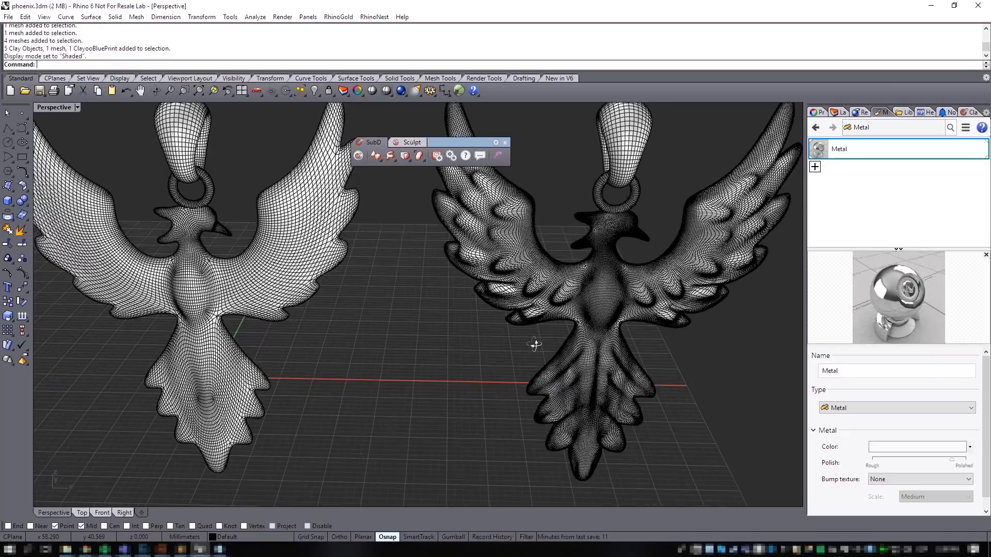
{"action": "right_click_drag", "start_coordinate": [520, 359], "coordinate": [600, 348]}
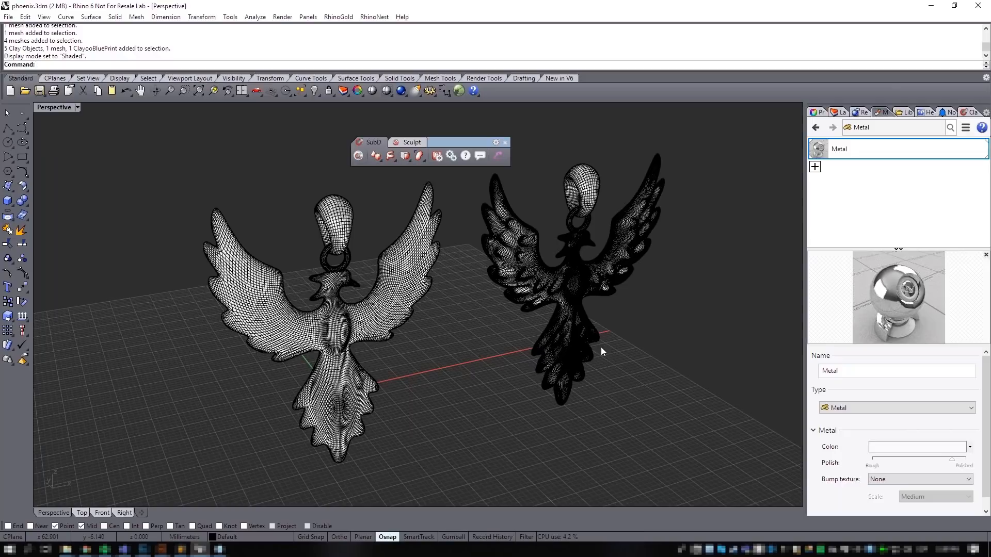
{"action": "left_click", "coordinate": [53, 107]}
{"action": "left_click", "coordinate": [76, 154]}
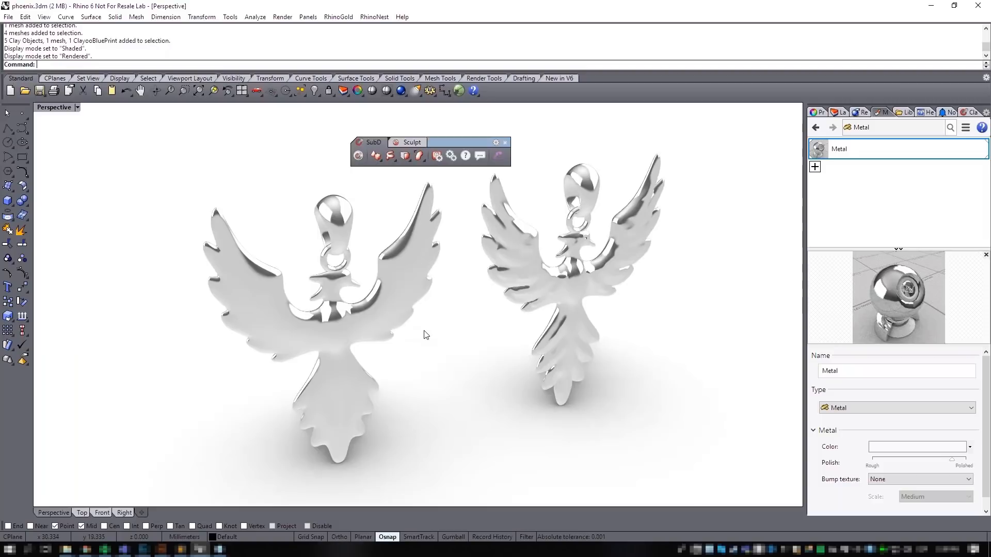